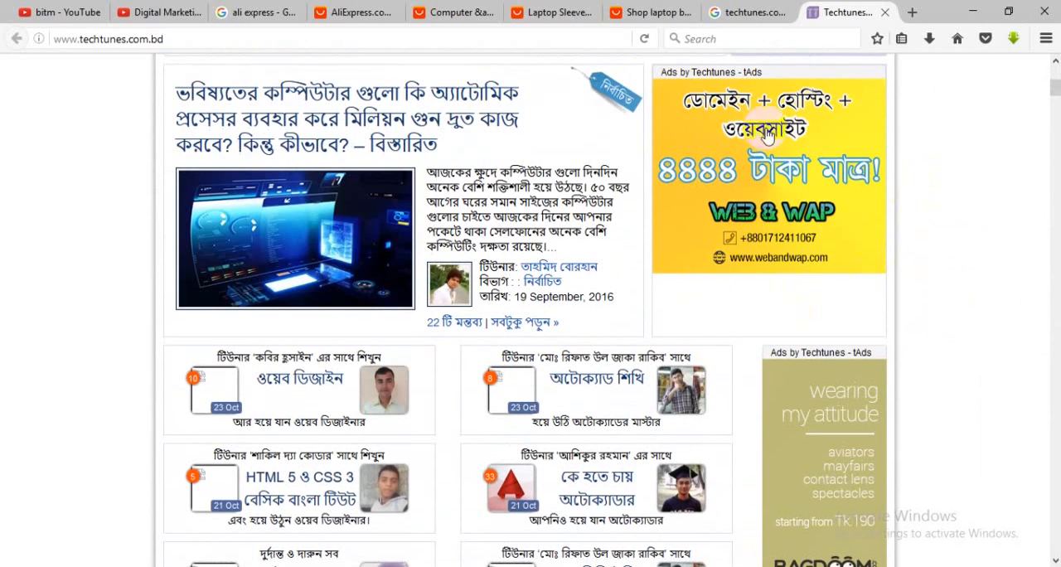
Step: Examine the advertising banners placed in the sidebar and between the posts on the Techtunes home page
{"action": "scroll", "coordinate": [834, 320], "scroll_direction": "down", "scroll_amount": 3}
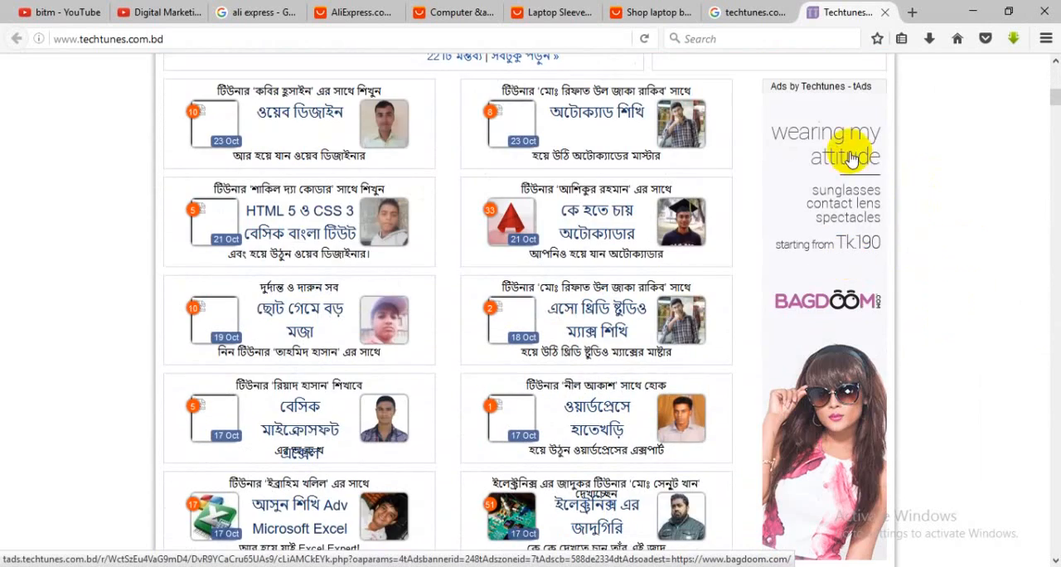
{"action": "scroll", "coordinate": [933, 240], "scroll_direction": "down", "scroll_amount": 4}
{"action": "scroll", "coordinate": [903, 284], "scroll_direction": "up", "scroll_amount": 3}
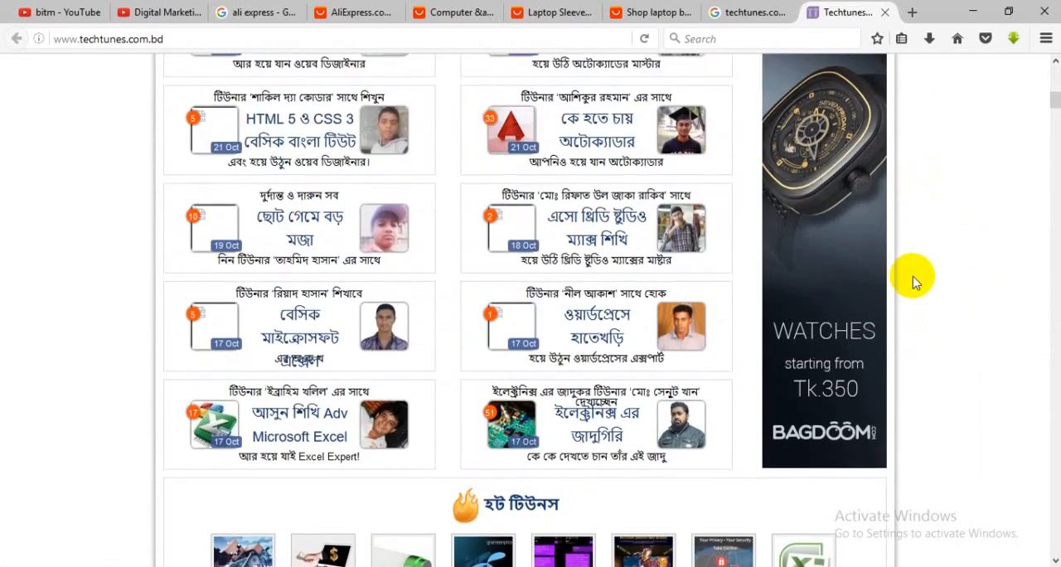
{"action": "scroll", "coordinate": [893, 288], "scroll_direction": "down", "scroll_amount": 8}
{"action": "scroll", "coordinate": [893, 287], "scroll_direction": "down", "scroll_amount": 3}
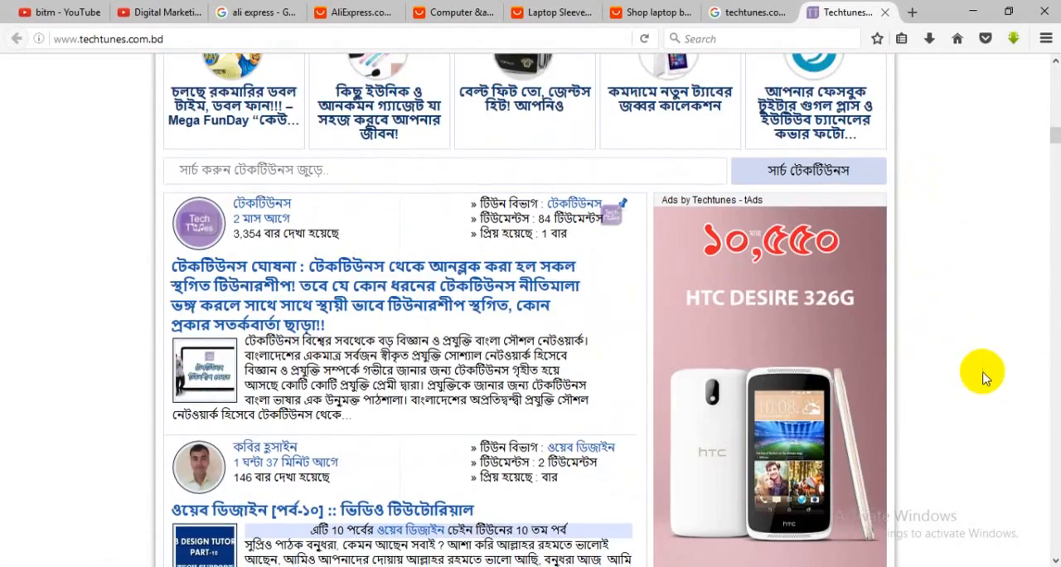
{"action": "scroll", "coordinate": [986, 371], "scroll_direction": "down", "scroll_amount": 3}
{"action": "scroll", "coordinate": [1002, 354], "scroll_direction": "down", "scroll_amount": 10}
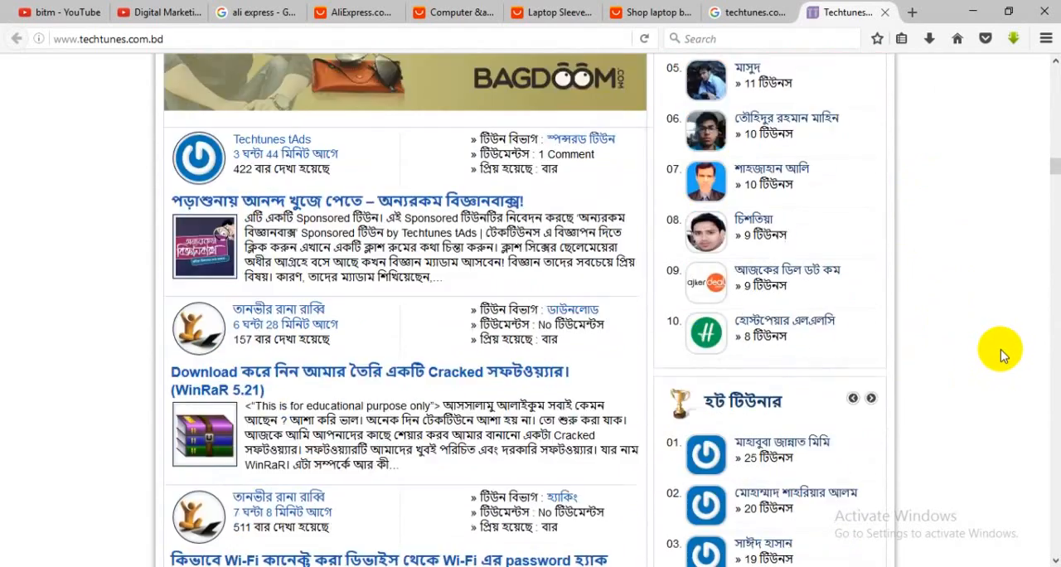
{"action": "scroll", "coordinate": [995, 352], "scroll_direction": "down", "scroll_amount": 7}
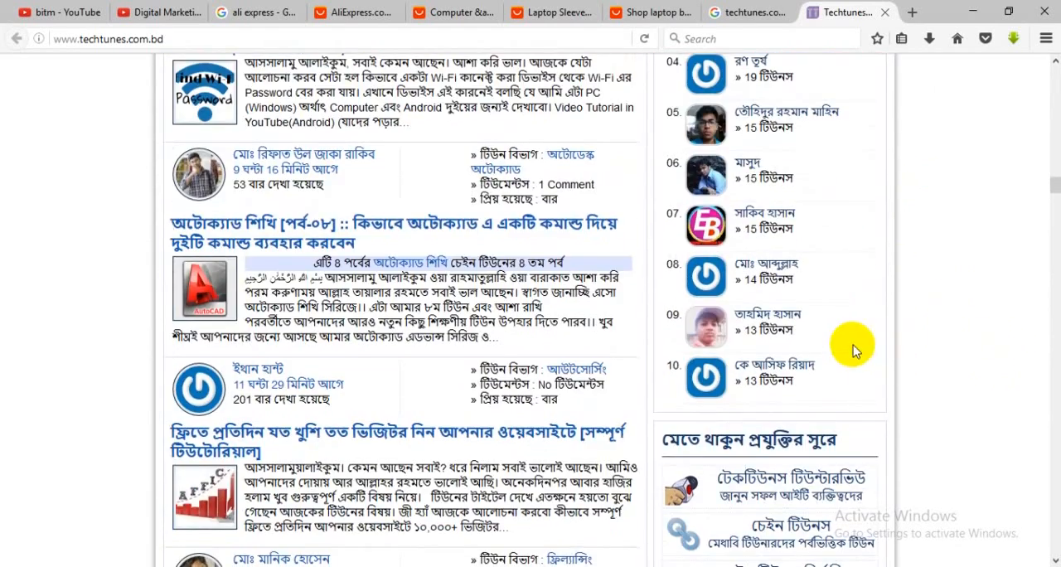
{"action": "scroll", "coordinate": [859, 346], "scroll_direction": "down", "scroll_amount": 2}
{"action": "scroll", "coordinate": [966, 344], "scroll_direction": "down", "scroll_amount": 10}
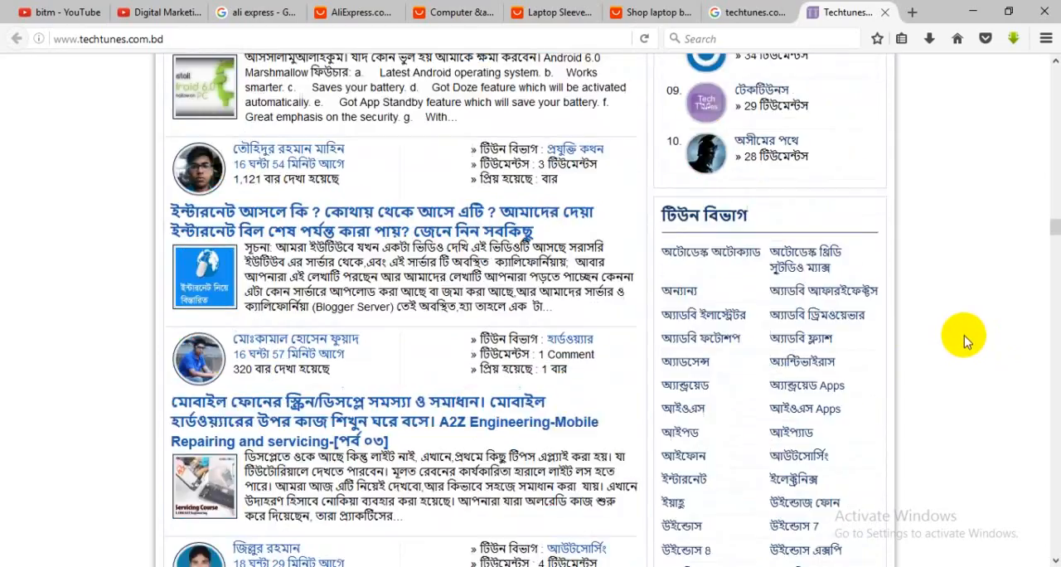
{"action": "scroll", "coordinate": [401, 310], "scroll_direction": "up", "scroll_amount": 5}
{"action": "scroll", "coordinate": [457, 419], "scroll_direction": "down", "scroll_amount": 15}
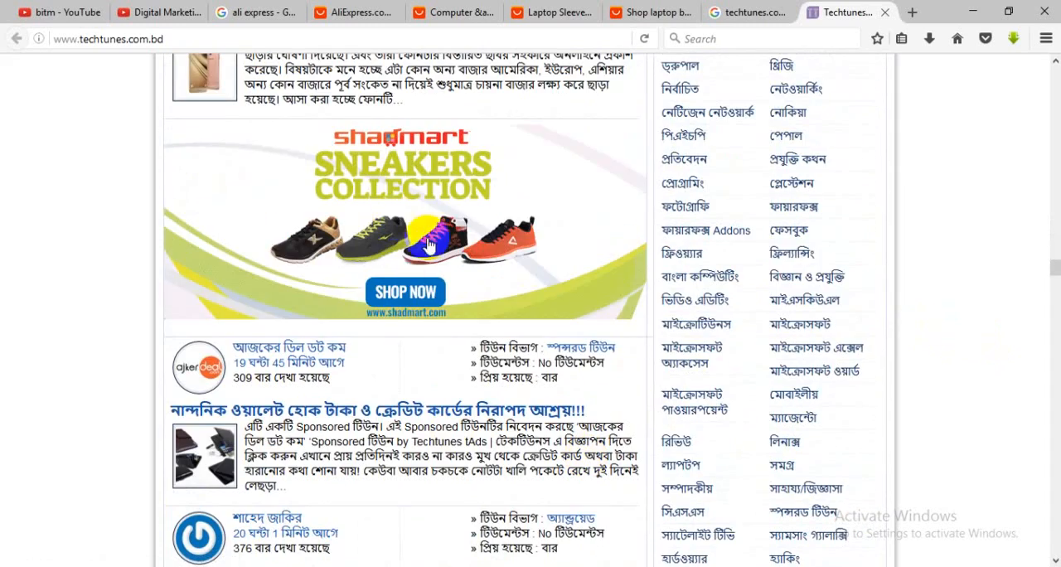
{"action": "scroll", "coordinate": [514, 348], "scroll_direction": "down", "scroll_amount": 6}
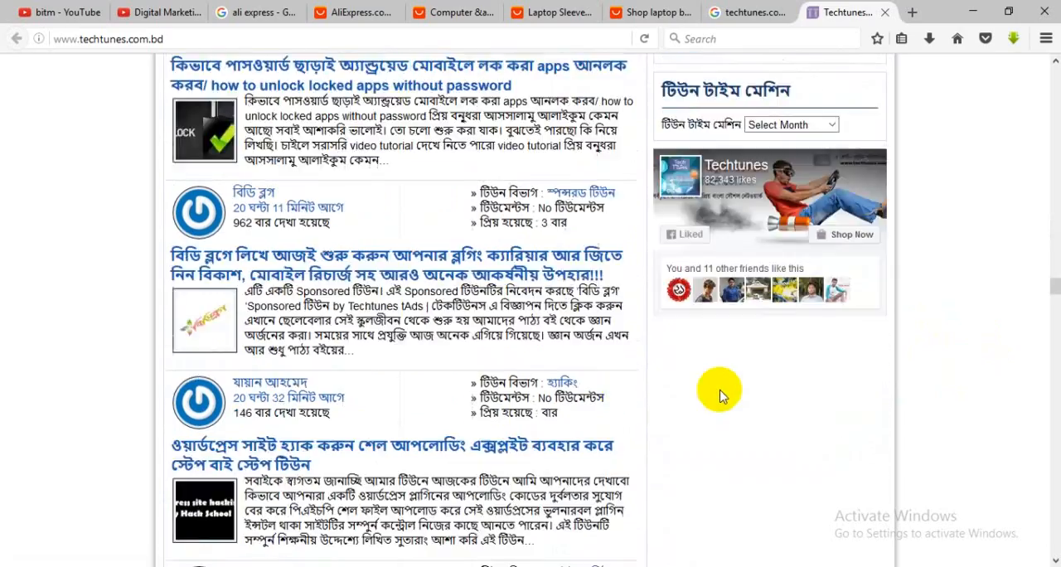
{"action": "scroll", "coordinate": [722, 395], "scroll_direction": "up", "scroll_amount": 4}
{"action": "scroll", "coordinate": [630, 356], "scroll_direction": "up", "scroll_amount": 2}
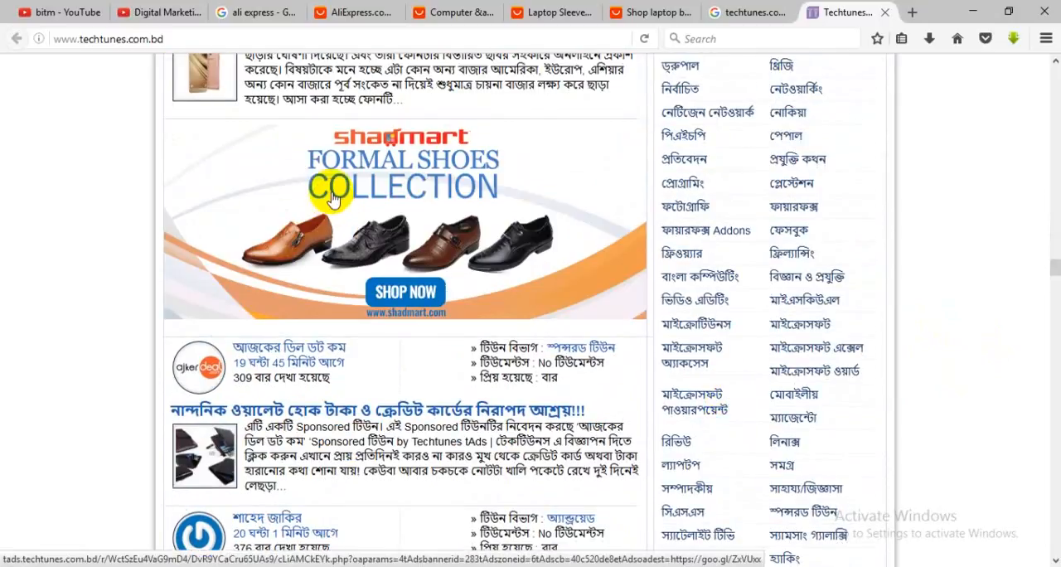
Step: View the landing page of the Shadmart shoe banner and close it to return to Techtunes
{"action": "left_click", "coordinate": [668, 176]}
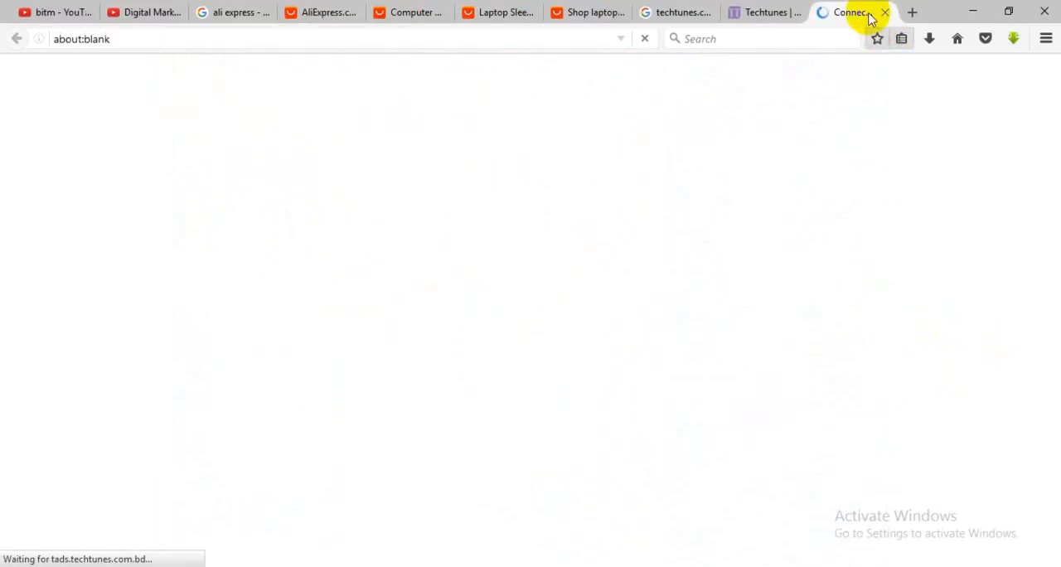
{"action": "left_click", "coordinate": [754, 14]}
{"action": "left_click", "coordinate": [869, 12]}
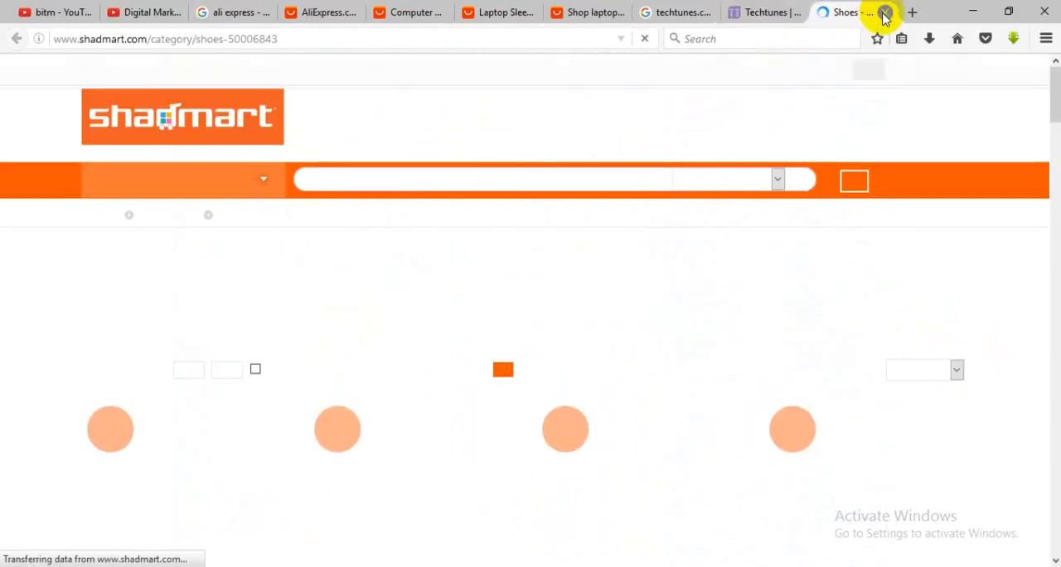
{"action": "left_click", "coordinate": [885, 13]}
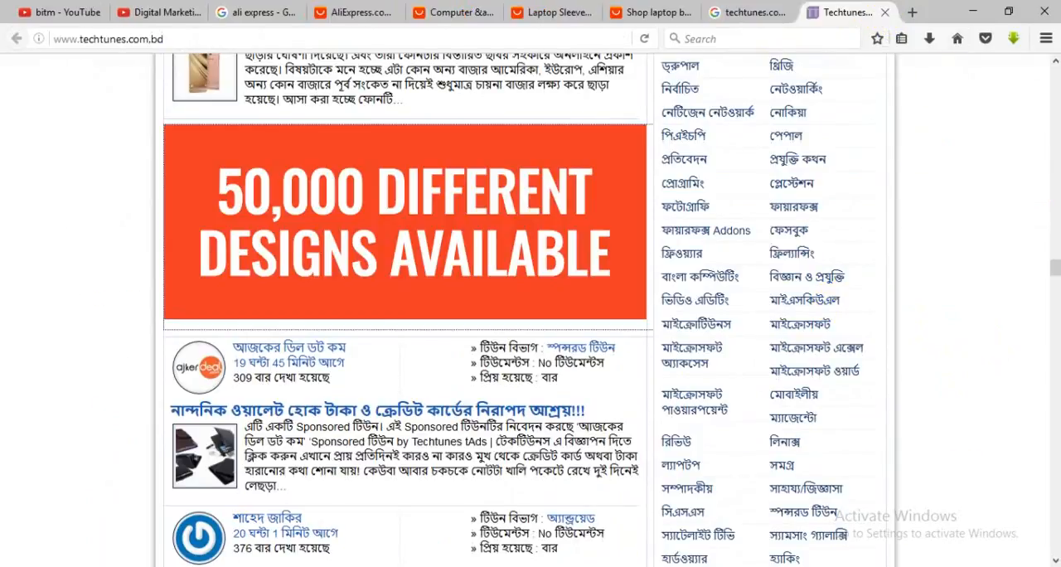
Step: Check the web ad banner dimensions in the Todo list note in Notepad and switch to Photoshop
{"action": "key", "text": "alt+Tab"}
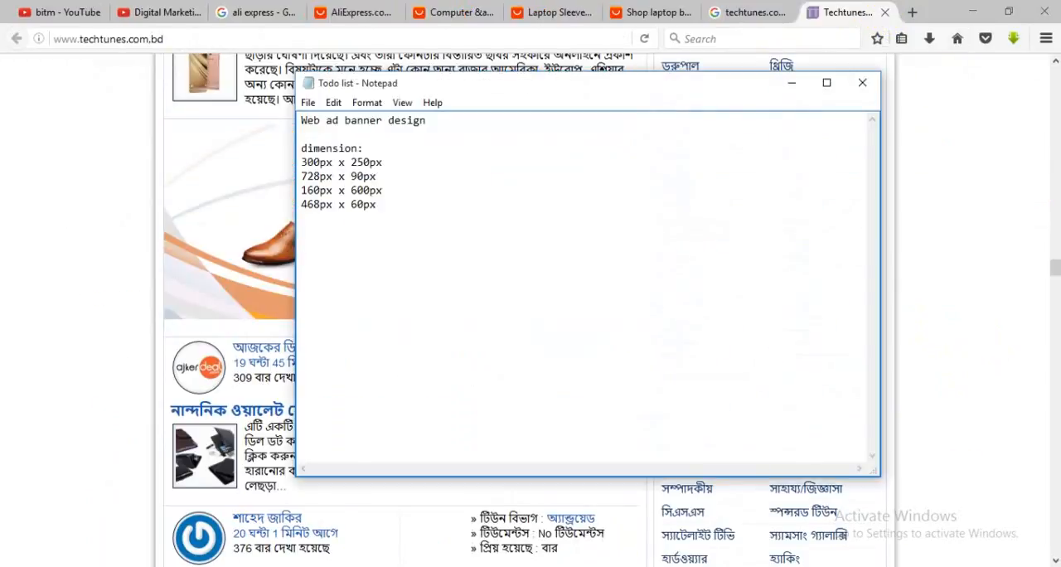
{"action": "key", "text": "alt+Tab"}
{"action": "key", "text": "alt+Tab"}
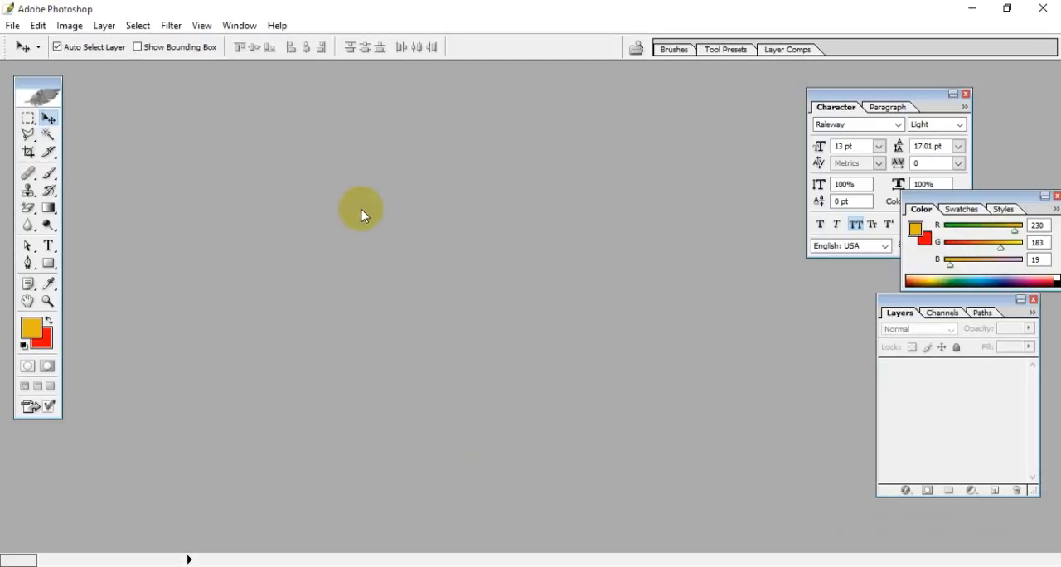
Step: Start a new document and enter a width of 300 and a height of 250
{"action": "left_click", "coordinate": [12, 25]}
{"action": "left_click", "coordinate": [29, 40]}
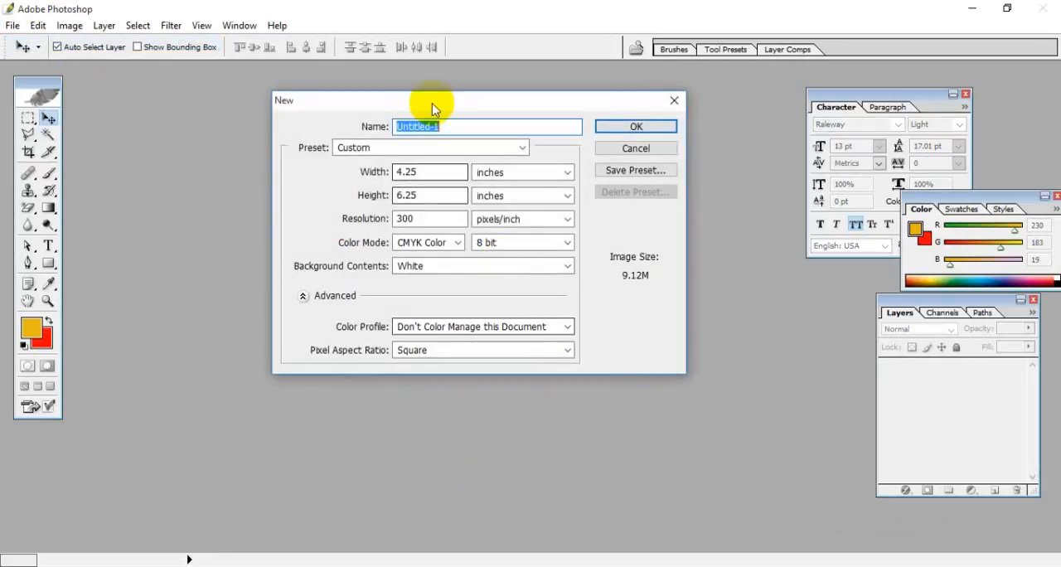
{"action": "left_click_drag", "start_coordinate": [431, 108], "coordinate": [554, 141]}
{"action": "left_click_drag", "start_coordinate": [545, 206], "coordinate": [423, 207]}
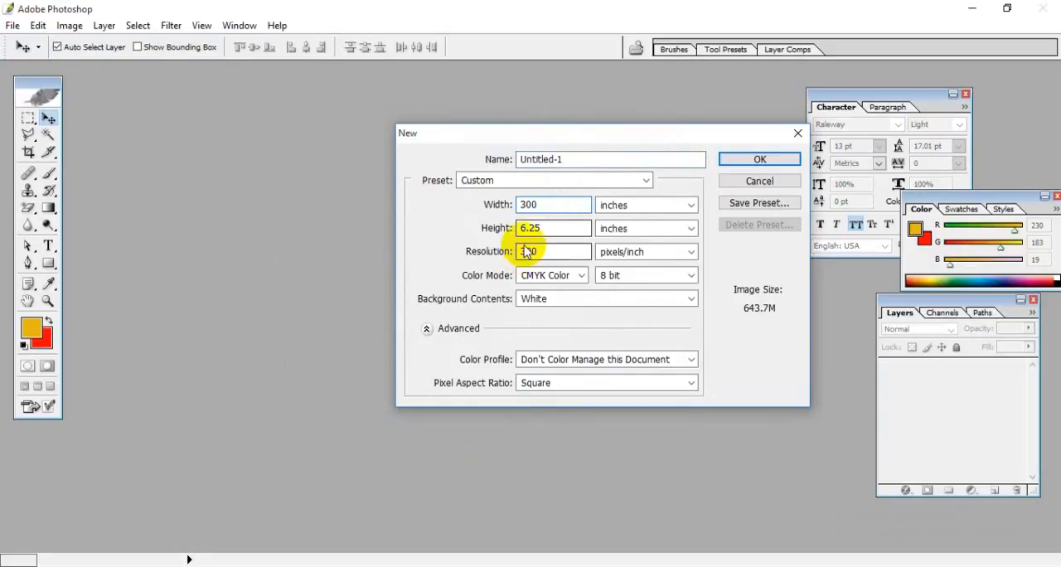
{"action": "left_click_drag", "start_coordinate": [560, 227], "coordinate": [391, 241]}
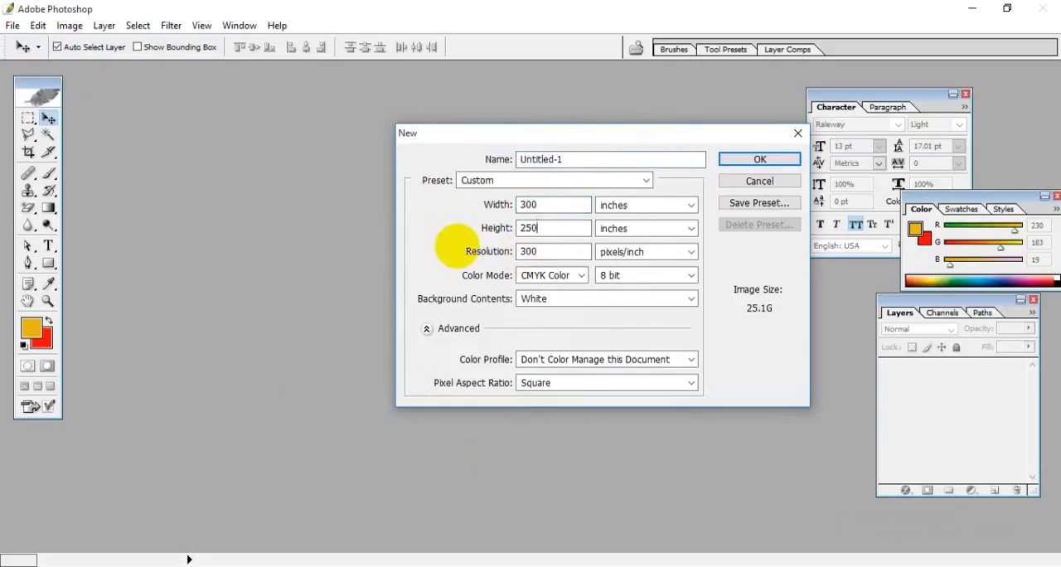
{"action": "left_click", "coordinate": [563, 248]}
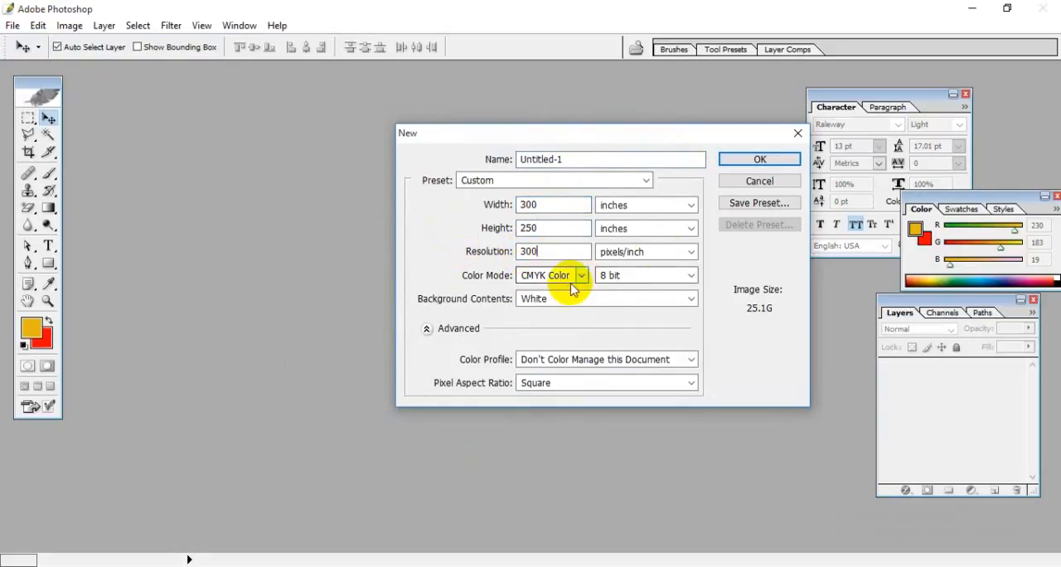
{"action": "left_click", "coordinate": [760, 161]}
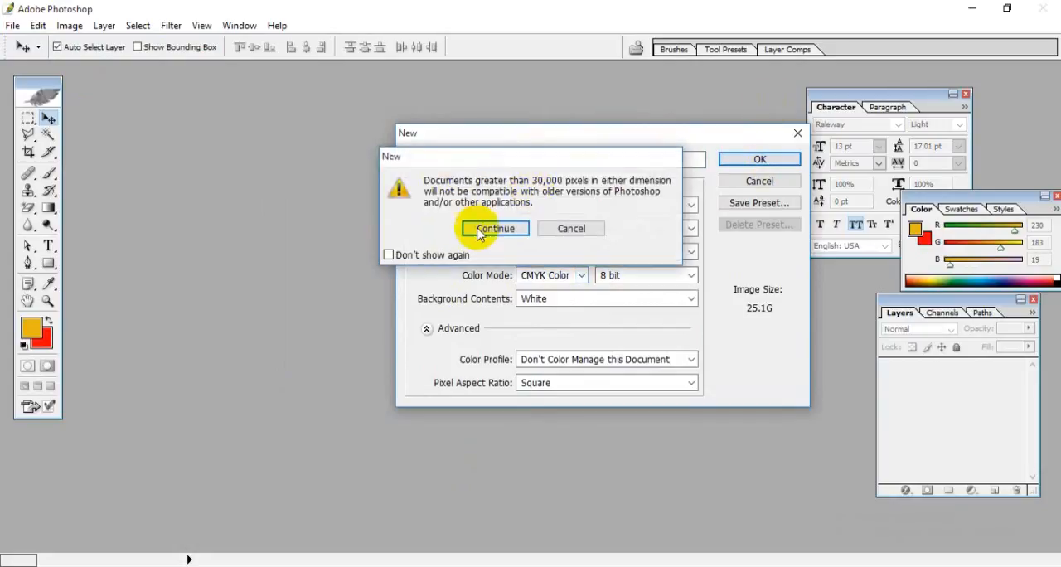
{"action": "left_click", "coordinate": [569, 230]}
{"action": "left_click", "coordinate": [644, 207]}
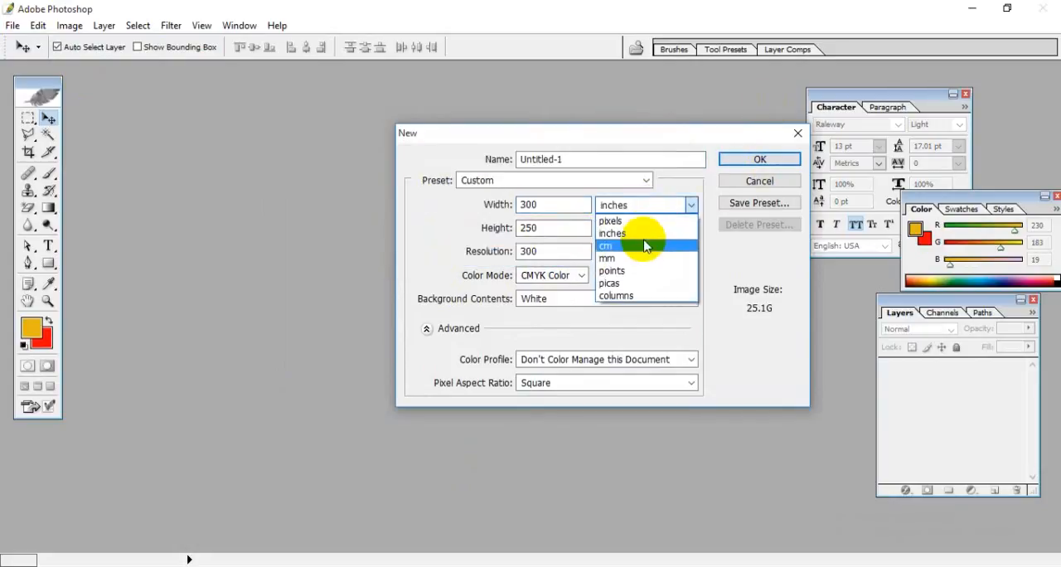
{"action": "left_click", "coordinate": [612, 232]}
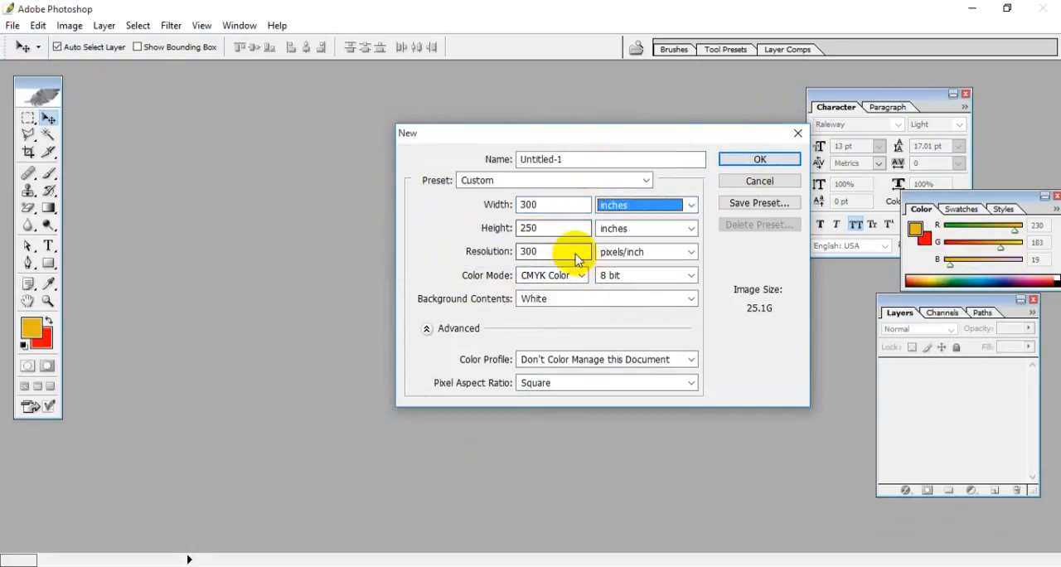
Step: Switch the new document's resolution unit to pixels/cm and its width and height units to pixels
{"action": "left_click", "coordinate": [572, 275]}
{"action": "left_click", "coordinate": [636, 252]}
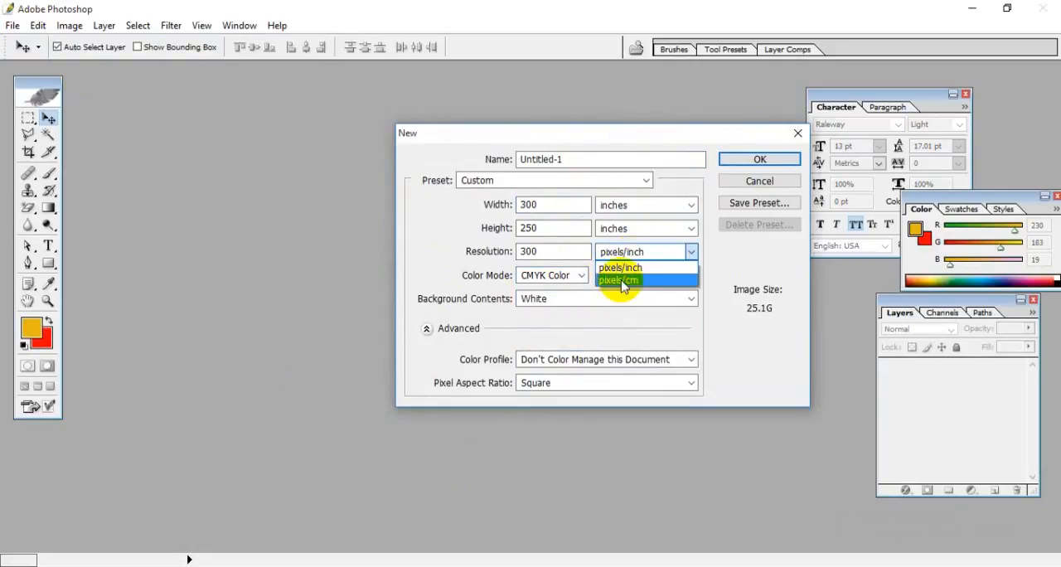
{"action": "left_click", "coordinate": [621, 276]}
{"action": "left_click", "coordinate": [659, 208]}
{"action": "left_click", "coordinate": [648, 220]}
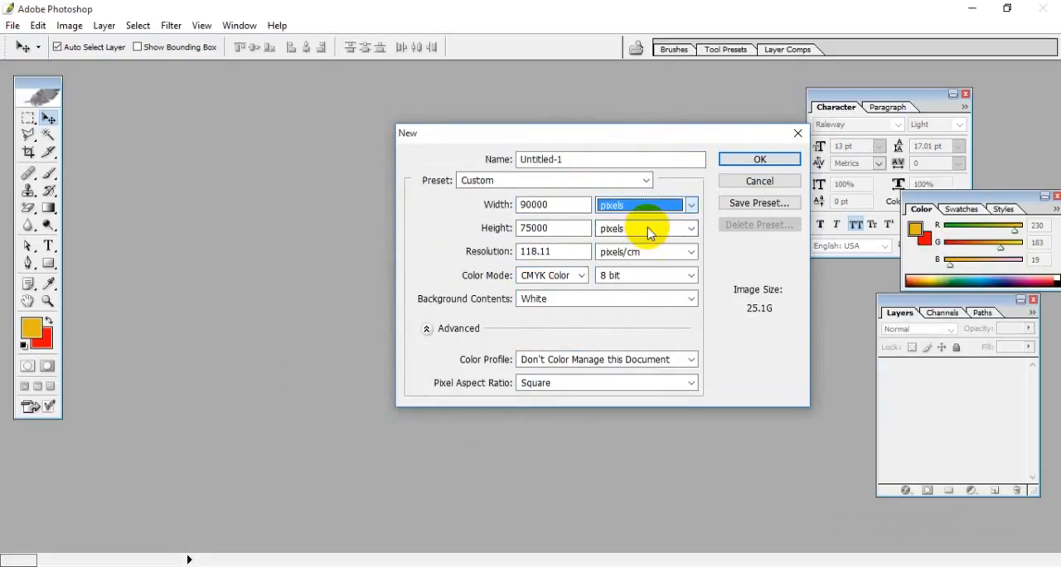
{"action": "left_click", "coordinate": [647, 230]}
Step: Create the document at 300 pixels wide and 250 pixels high with a re-entered resolution, and maximize its window
{"action": "left_click", "coordinate": [539, 208]}
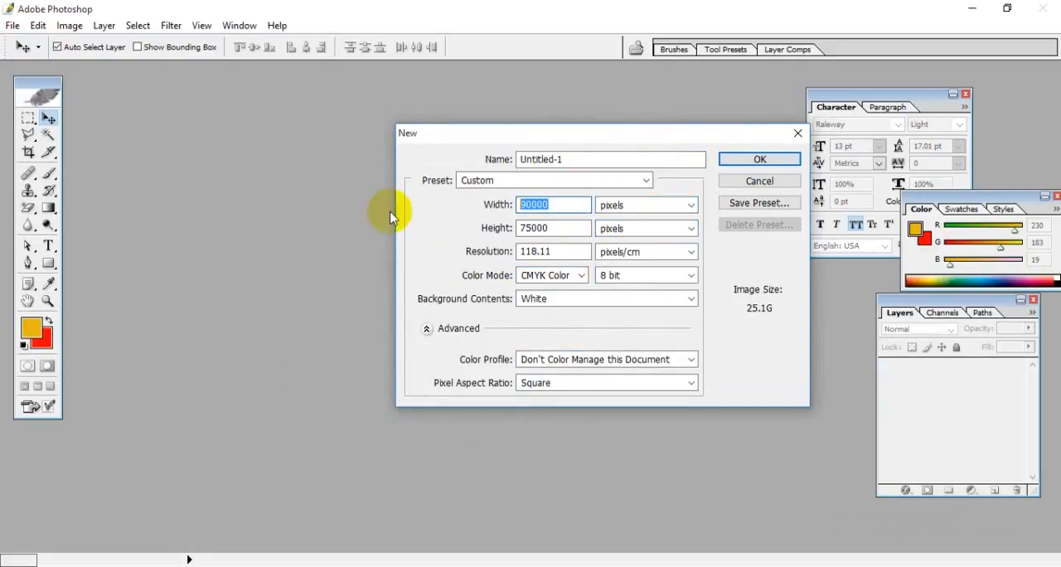
{"action": "type", "text": "300"}
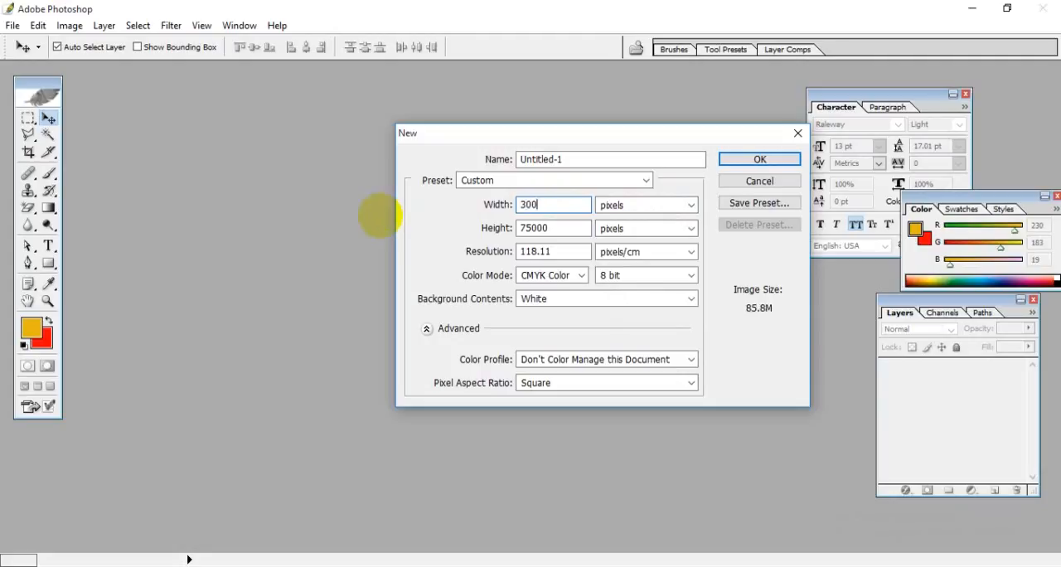
{"action": "key", "text": "Tab"}
{"action": "type", "text": "250"}
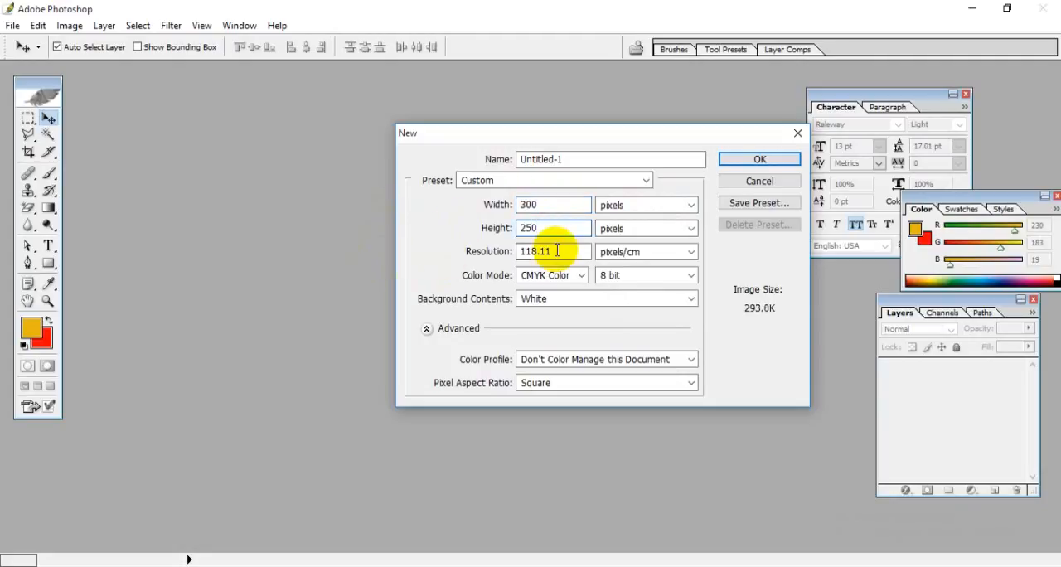
{"action": "left_click_drag", "start_coordinate": [570, 250], "coordinate": [259, 263]}
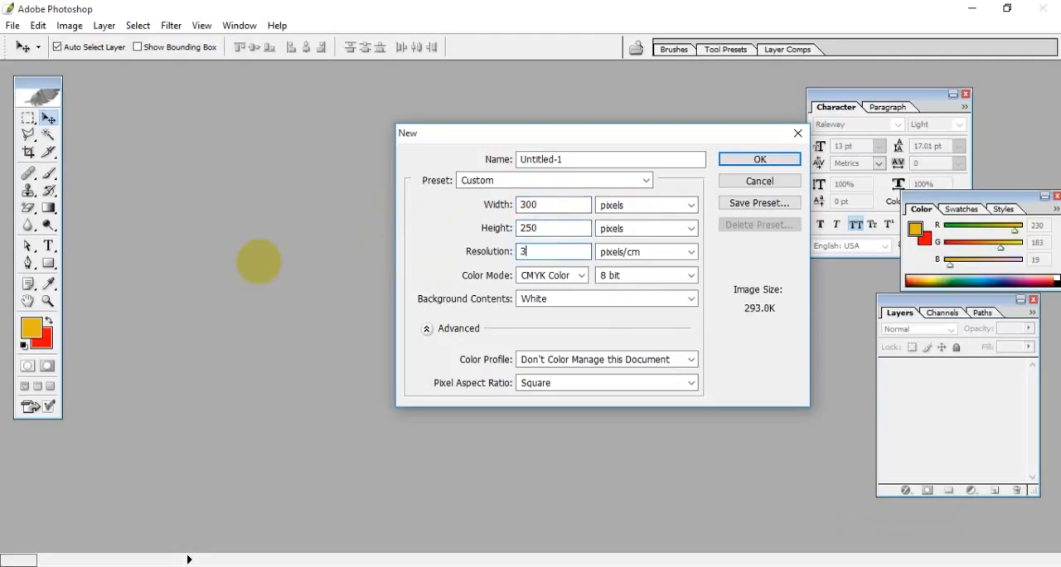
{"action": "left_click", "coordinate": [731, 160]}
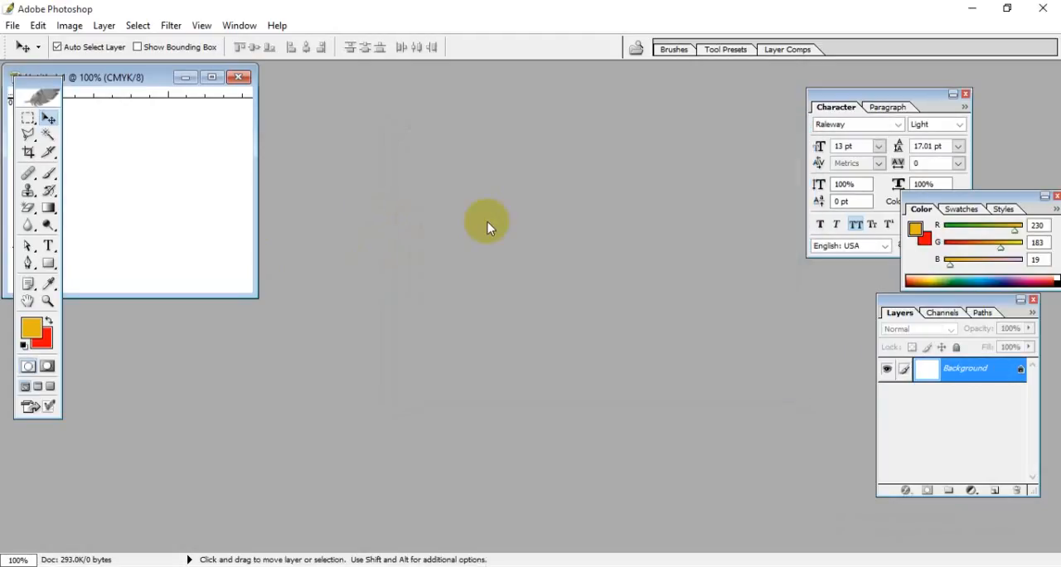
{"action": "left_click", "coordinate": [212, 78]}
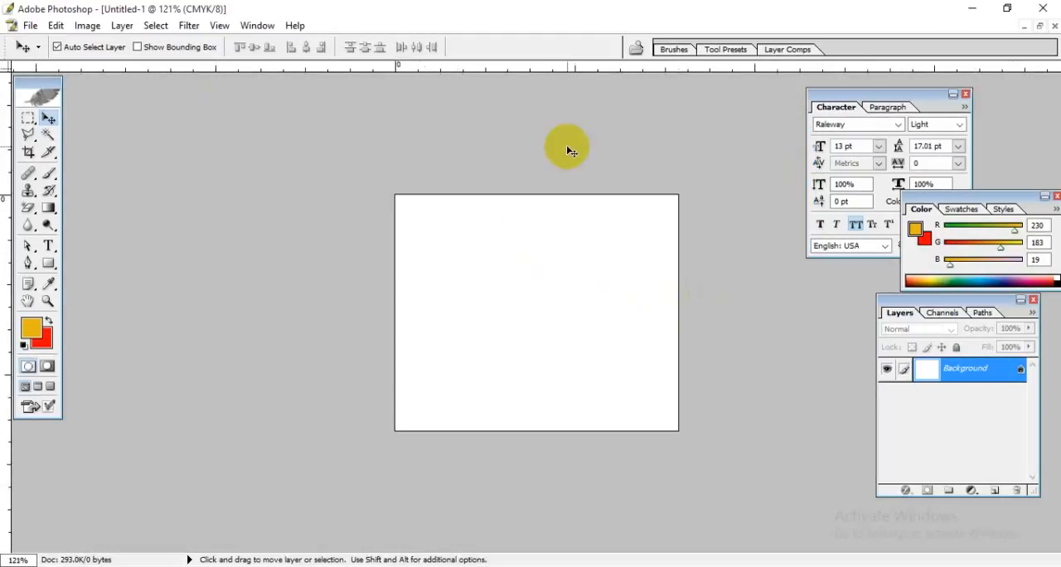
Step: Restore the blank document's window and open the web ad JPEG image from the Desktop
{"action": "left_click", "coordinate": [1041, 25]}
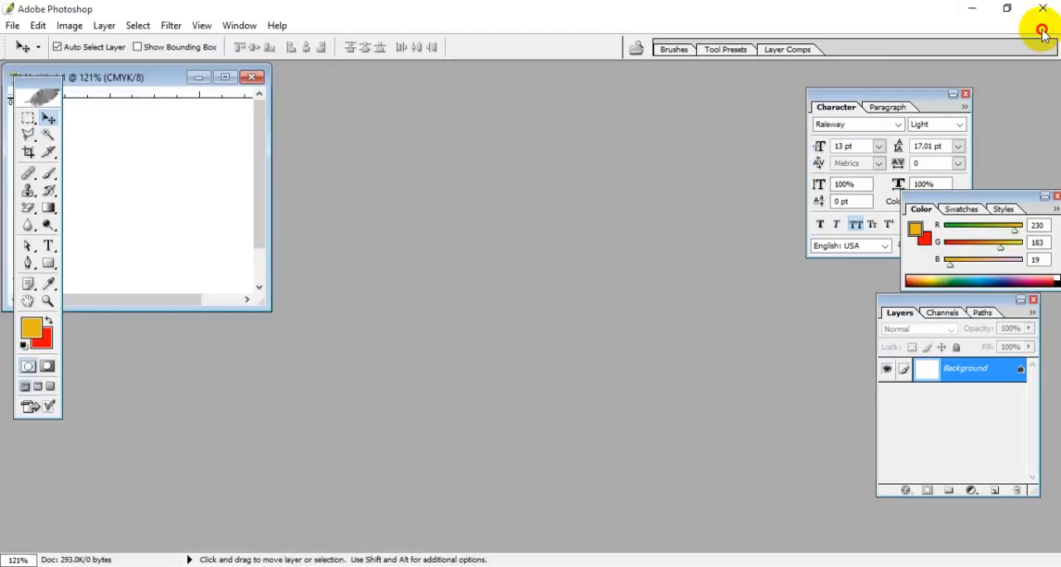
{"action": "double_click", "coordinate": [505, 222]}
{"action": "right_click", "coordinate": [505, 191]}
{"action": "left_click", "coordinate": [527, 251]}
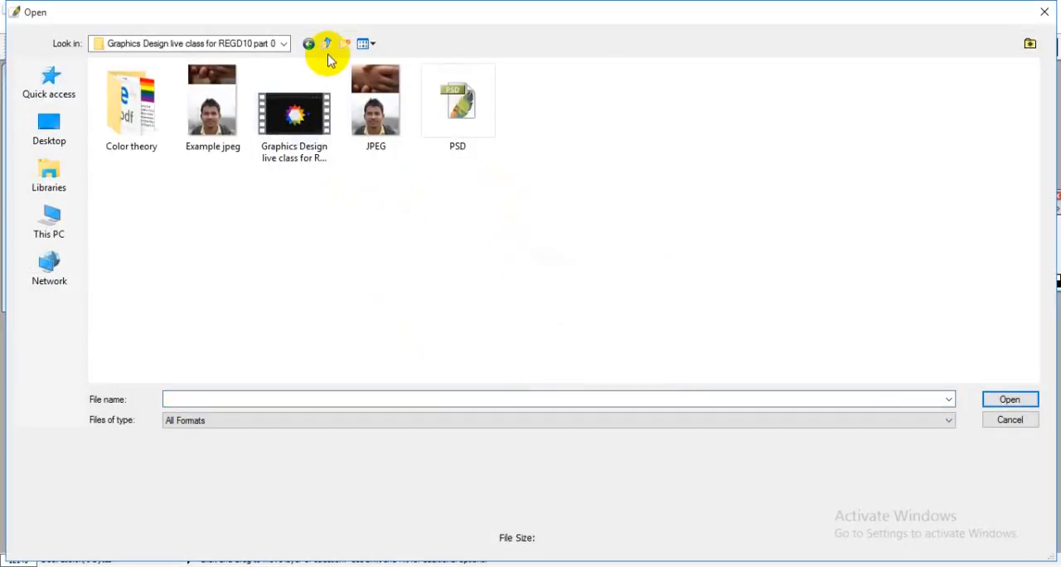
{"action": "left_click", "coordinate": [327, 45]}
{"action": "right_click", "coordinate": [590, 224]}
{"action": "left_click", "coordinate": [626, 288]}
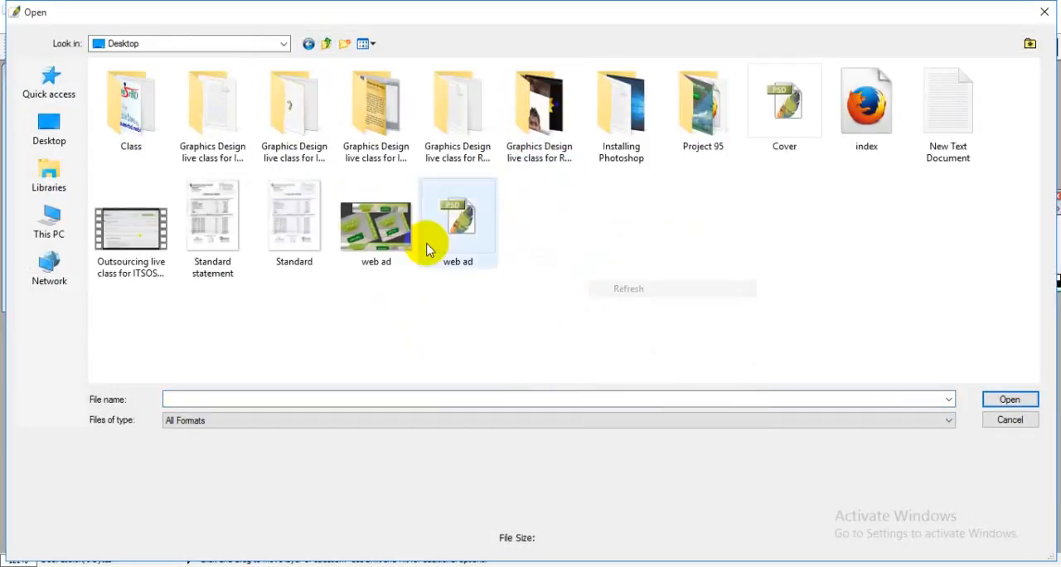
{"action": "double_click", "coordinate": [387, 229]}
Step: Maximize the web ad image window and examine the sample banner designs at different magnifications
{"action": "left_click_drag", "start_coordinate": [278, 88], "coordinate": [485, 135]}
{"action": "left_click", "coordinate": [620, 132]}
{"action": "scroll", "coordinate": [645, 282], "scroll_direction": "up", "scroll_amount": 5}
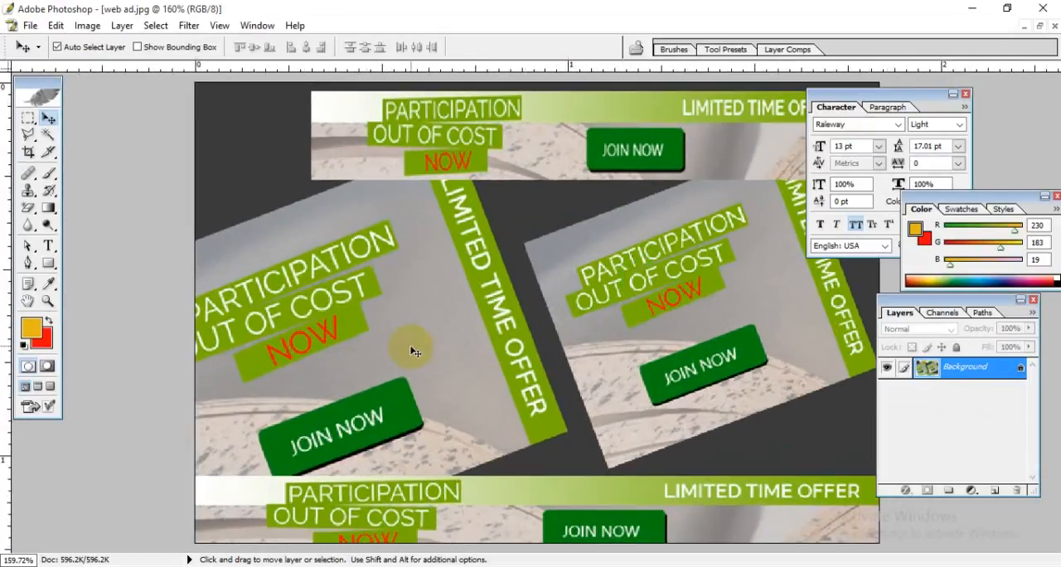
{"action": "scroll", "coordinate": [415, 352], "scroll_direction": "down", "scroll_amount": 3}
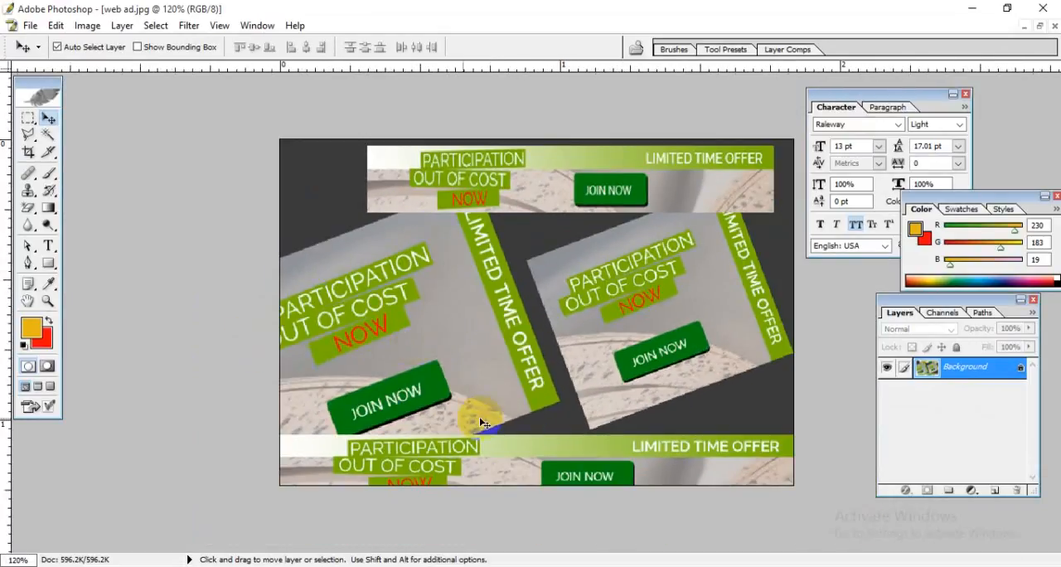
{"action": "scroll", "coordinate": [547, 348], "scroll_direction": "down", "scroll_amount": 1}
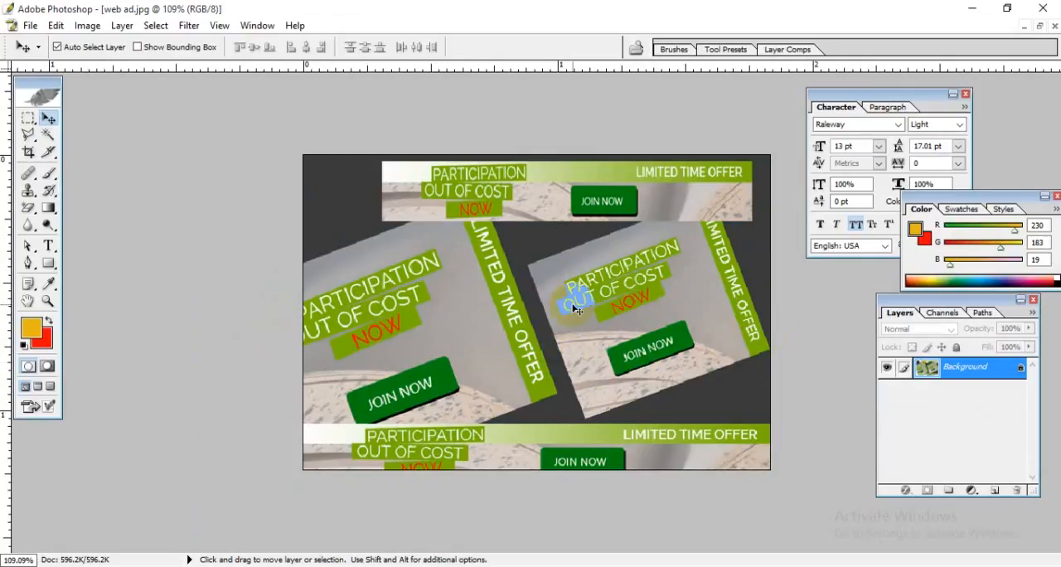
Step: Restore the web ad image to a floating window at 100% magnification and place it beside the blank document
{"action": "left_click", "coordinate": [1041, 28]}
{"action": "left_click_drag", "start_coordinate": [390, 128], "coordinate": [473, 117]}
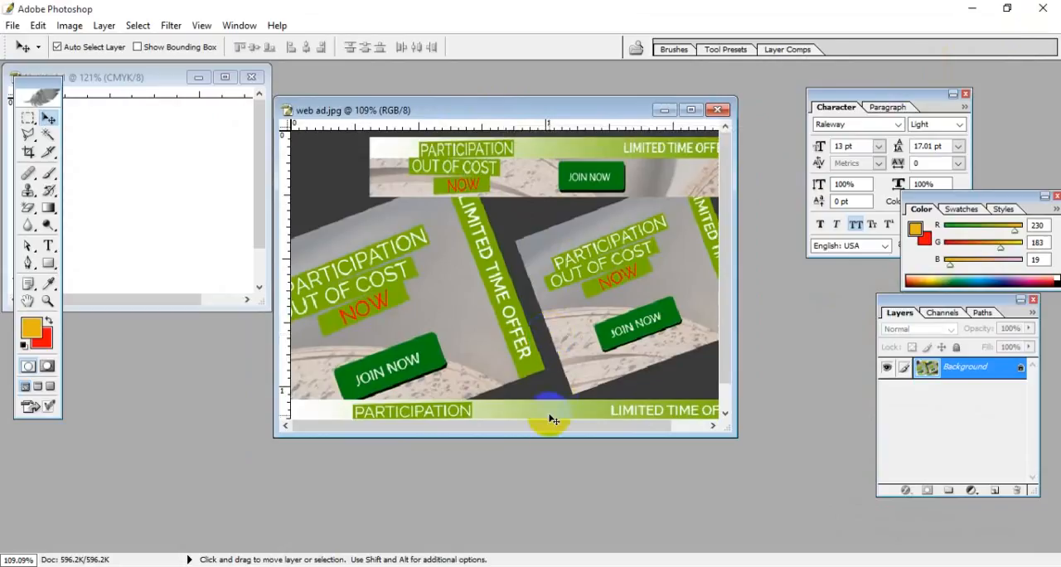
{"action": "left_click_drag", "start_coordinate": [548, 426], "coordinate": [591, 434]}
{"action": "scroll", "coordinate": [617, 321], "scroll_direction": "down", "scroll_amount": 2}
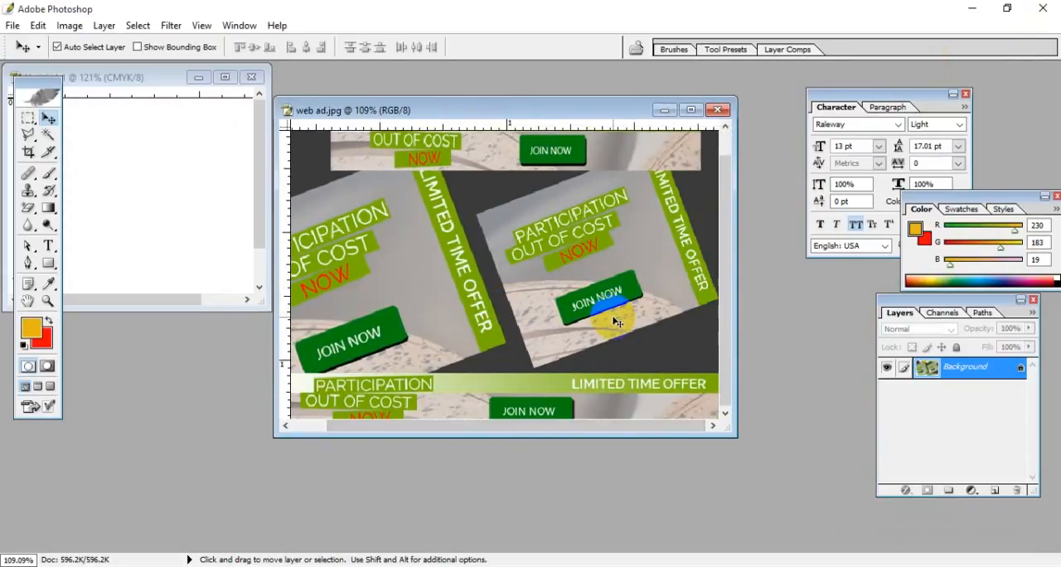
{"action": "scroll", "coordinate": [615, 319], "scroll_direction": "up", "scroll_amount": 2}
{"action": "scroll", "coordinate": [620, 323], "scroll_direction": "down", "scroll_amount": 1}
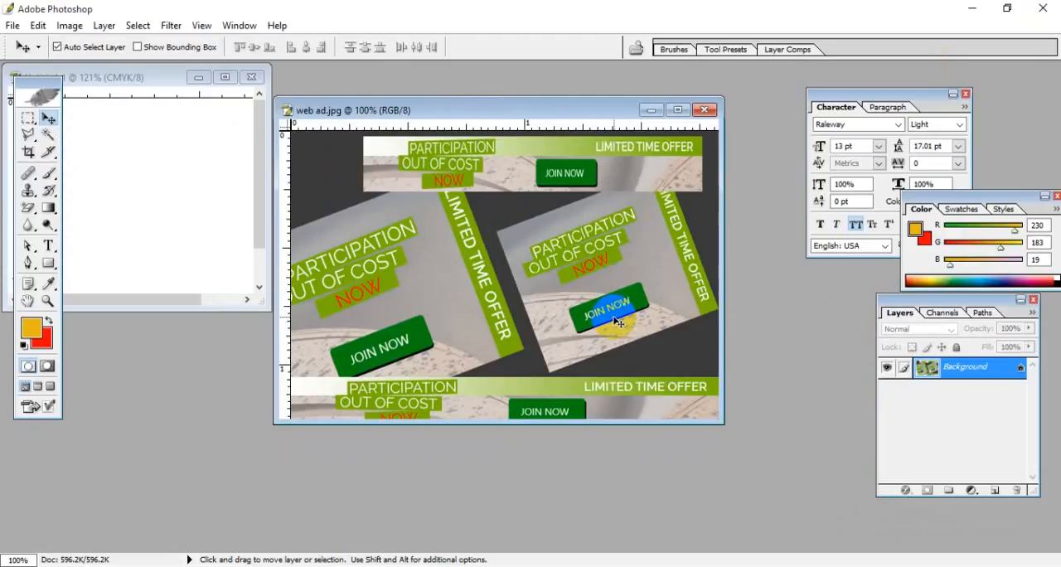
{"action": "left_click_drag", "start_coordinate": [490, 102], "coordinate": [575, 143]}
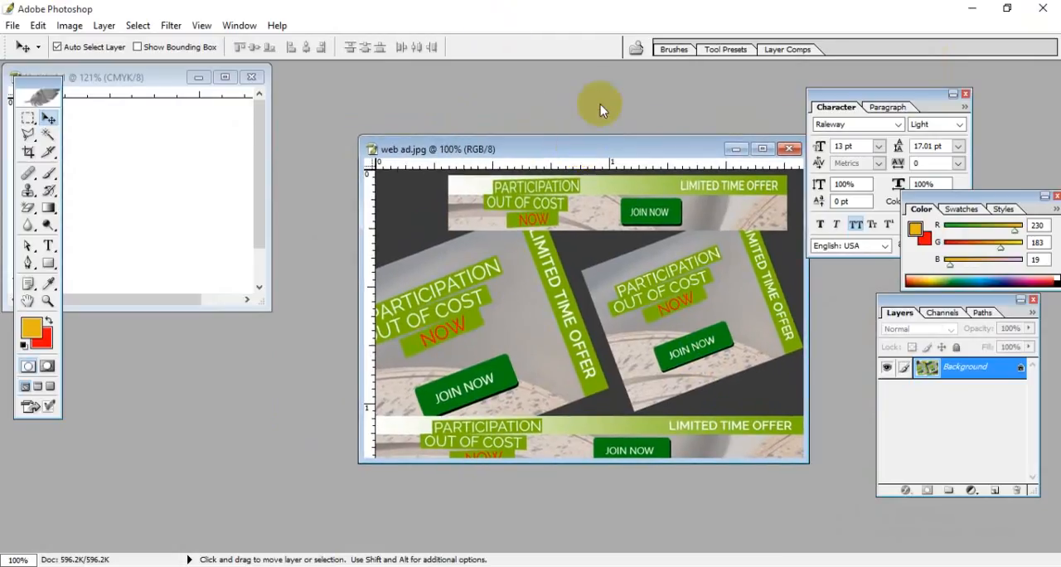
Step: Start opening another image and browse to the resources folder inside the Desktop folder "Graphics Design live class for ITSGD01 part 12"
{"action": "double_click", "coordinate": [600, 105]}
{"action": "right_click", "coordinate": [581, 246]}
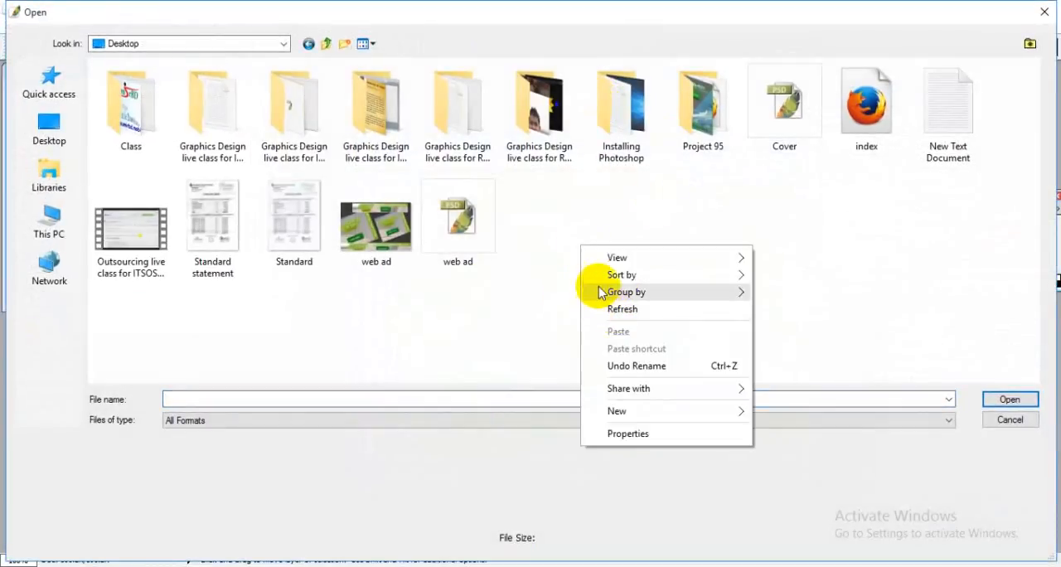
{"action": "left_click", "coordinate": [613, 307]}
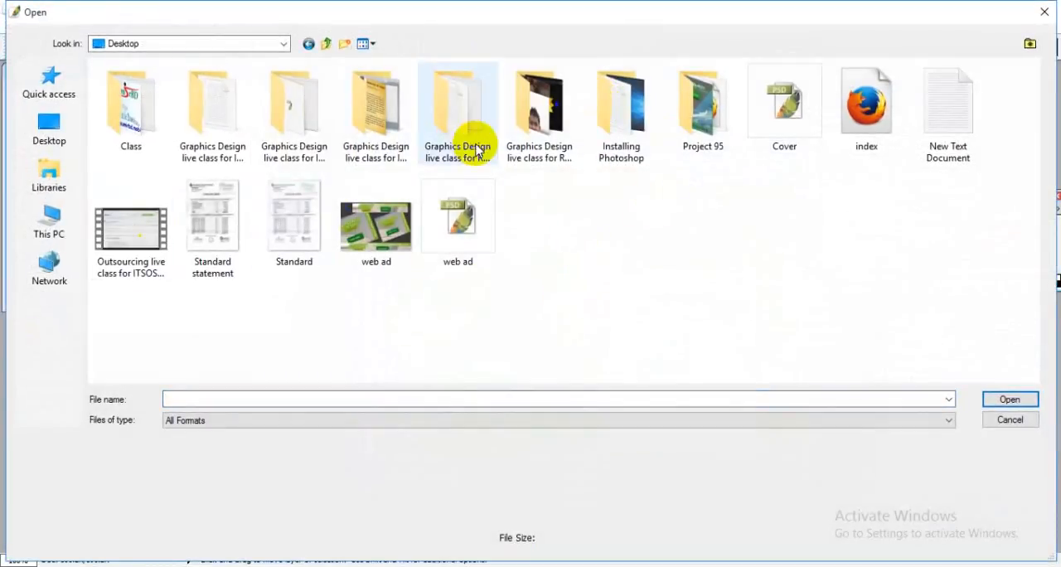
{"action": "left_click", "coordinate": [707, 166]}
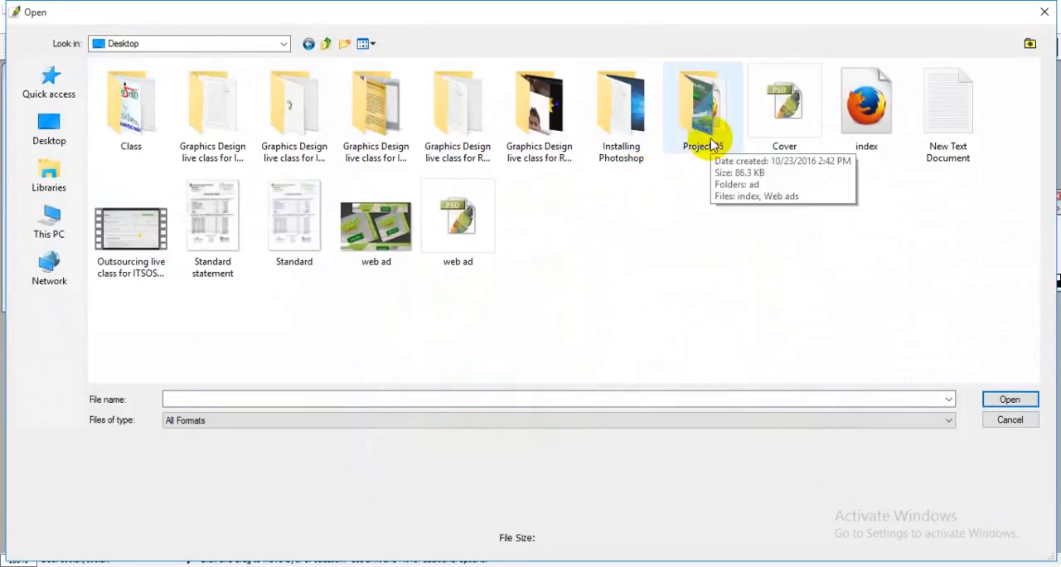
{"action": "left_click", "coordinate": [315, 157]}
{"action": "left_click", "coordinate": [238, 147]}
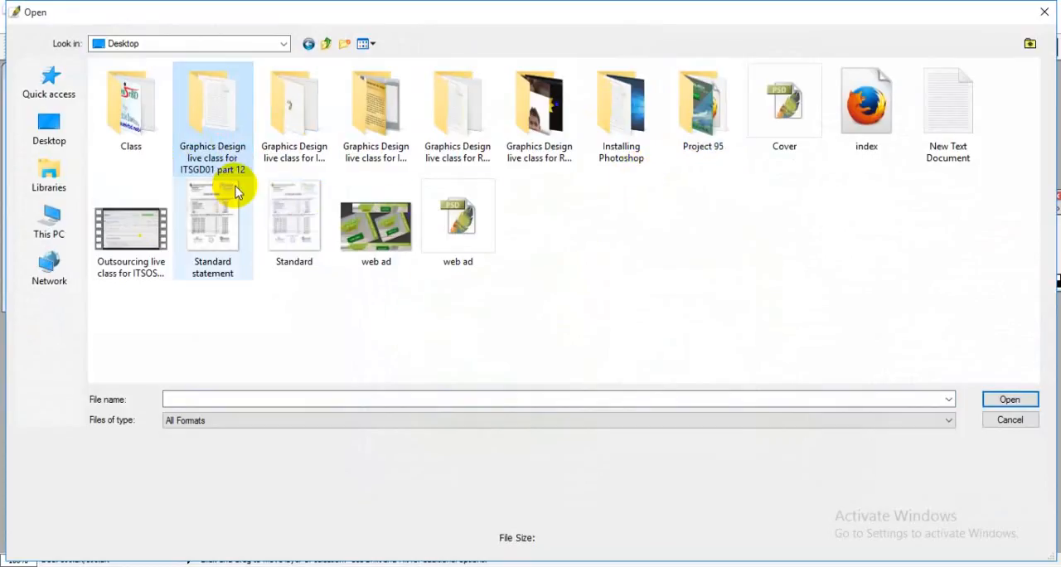
{"action": "double_click", "coordinate": [208, 147]}
{"action": "right_click", "coordinate": [305, 162]}
{"action": "left_click", "coordinate": [304, 206]}
{"action": "double_click", "coordinate": [129, 84]}
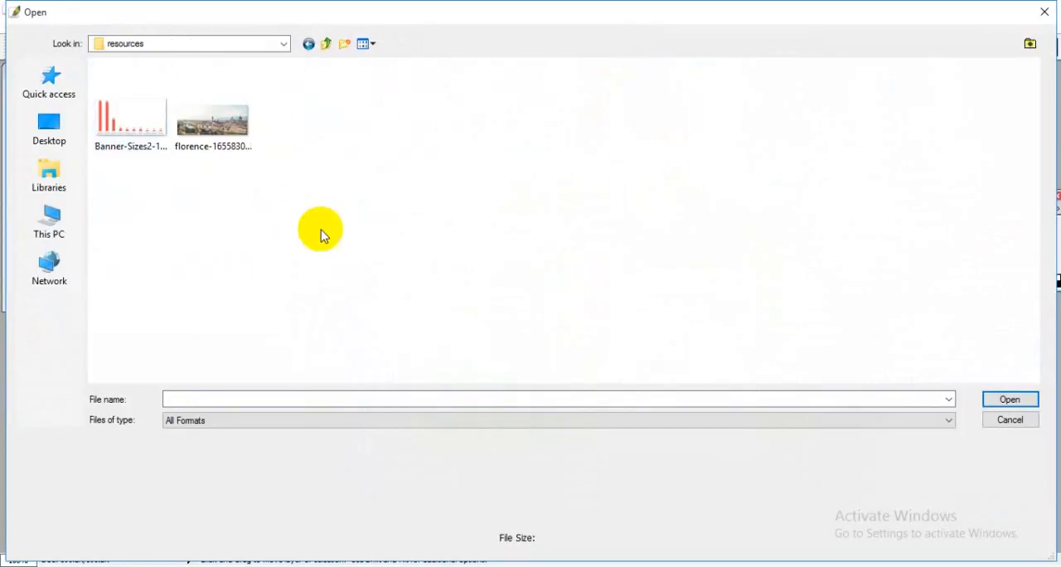
Step: Open the florence-1655830_1920 image, maximize its window and fit the whole picture on screen
{"action": "left_click_drag", "start_coordinate": [282, 176], "coordinate": [149, 137]}
{"action": "left_click", "coordinate": [213, 124]}
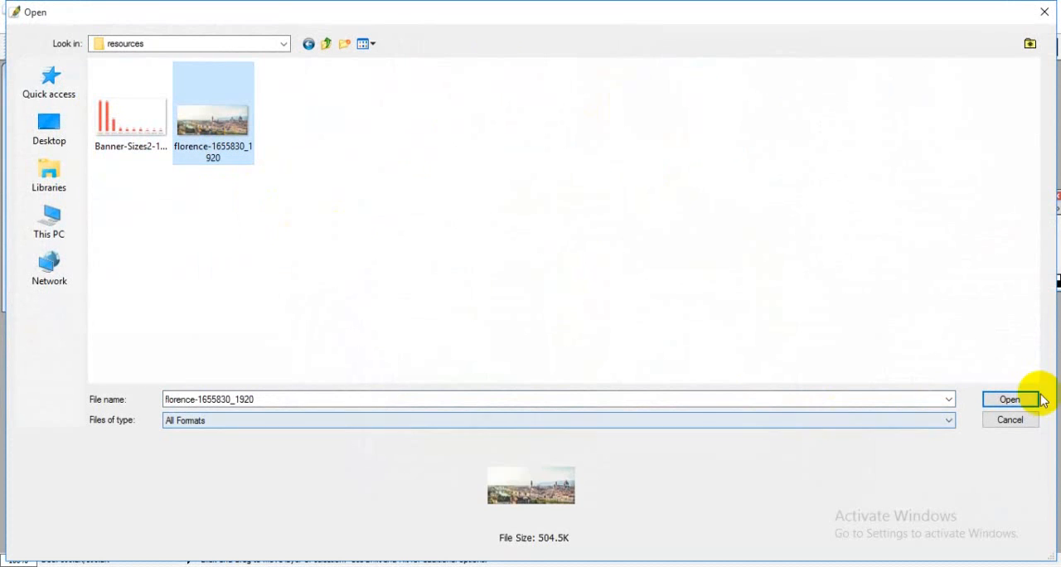
{"action": "left_click", "coordinate": [1009, 399]}
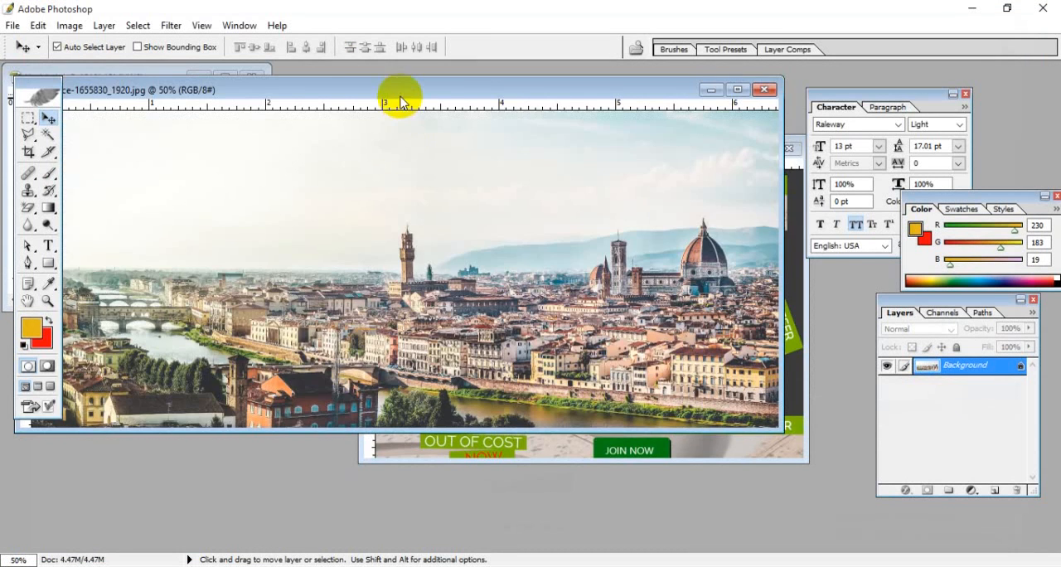
{"action": "left_click_drag", "start_coordinate": [396, 99], "coordinate": [441, 98]}
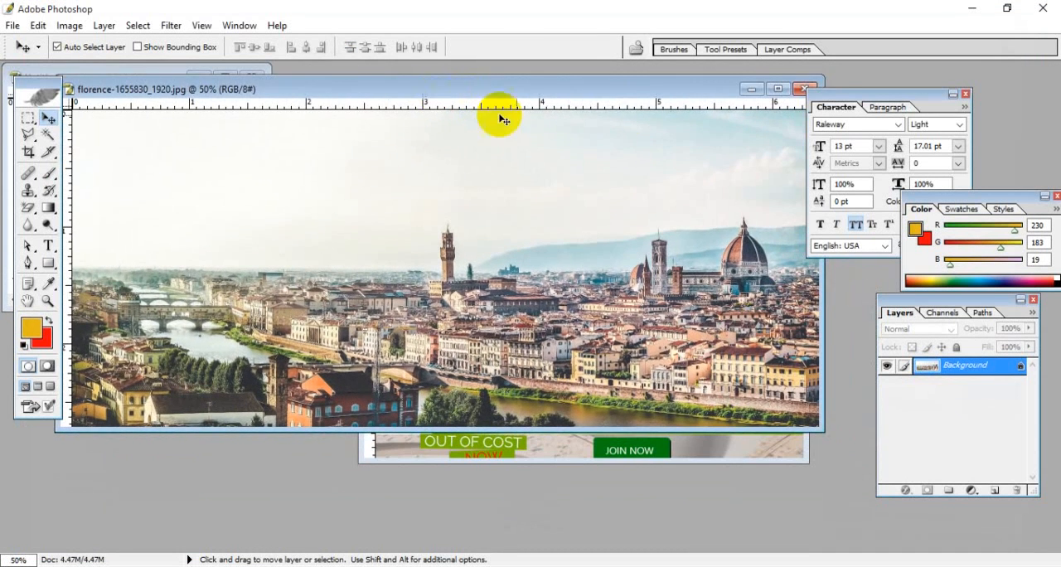
{"action": "double_click", "coordinate": [677, 93]}
{"action": "key", "text": "ctrl+plus"}
{"action": "key", "text": "ctrl+plus"}
{"action": "key", "text": "ctrl+minus"}
{"action": "key", "text": "ctrl+0"}
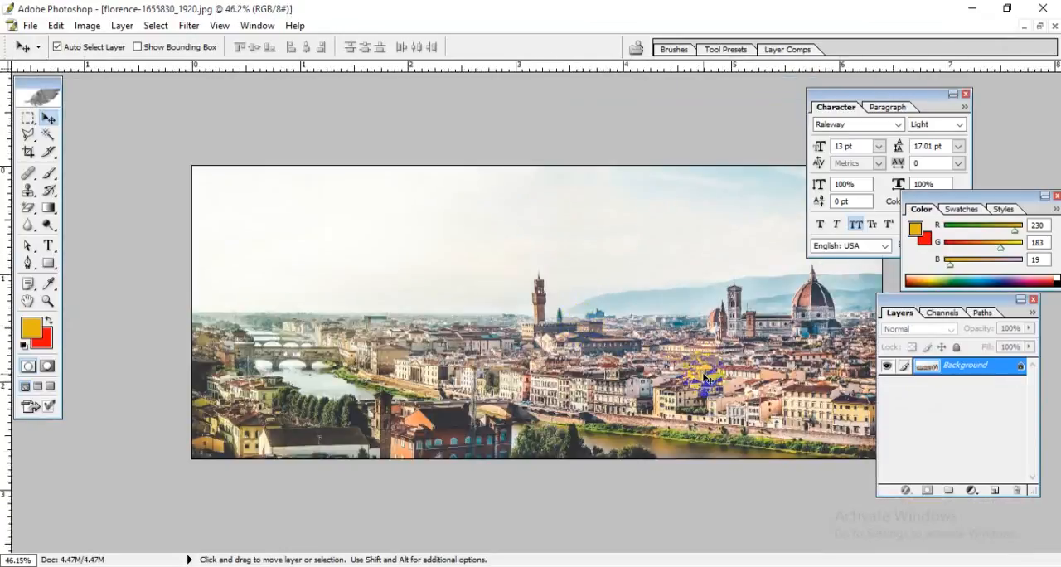
Step: Select a rectangular area around the cathedral dome and tower at the photo's right end and copy it
{"action": "left_click", "coordinate": [36, 120]}
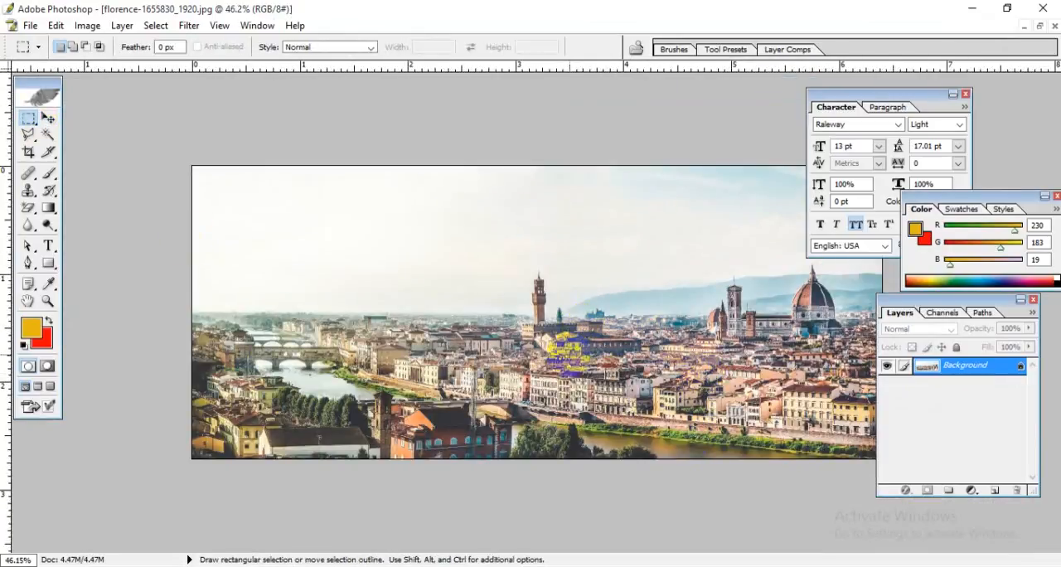
{"action": "left_click_drag", "start_coordinate": [574, 318], "coordinate": [876, 458]}
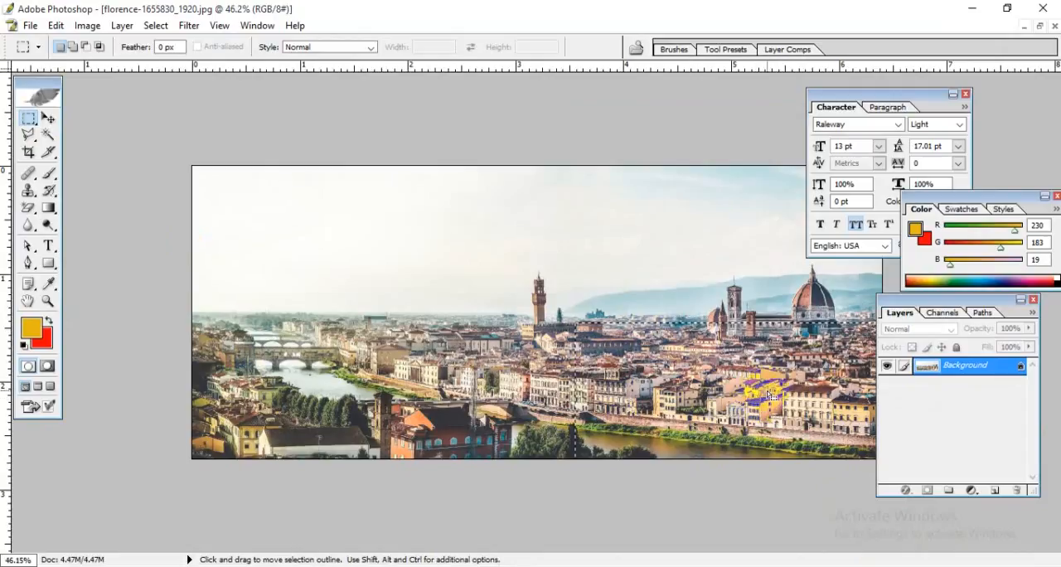
{"action": "left_click", "coordinate": [768, 394]}
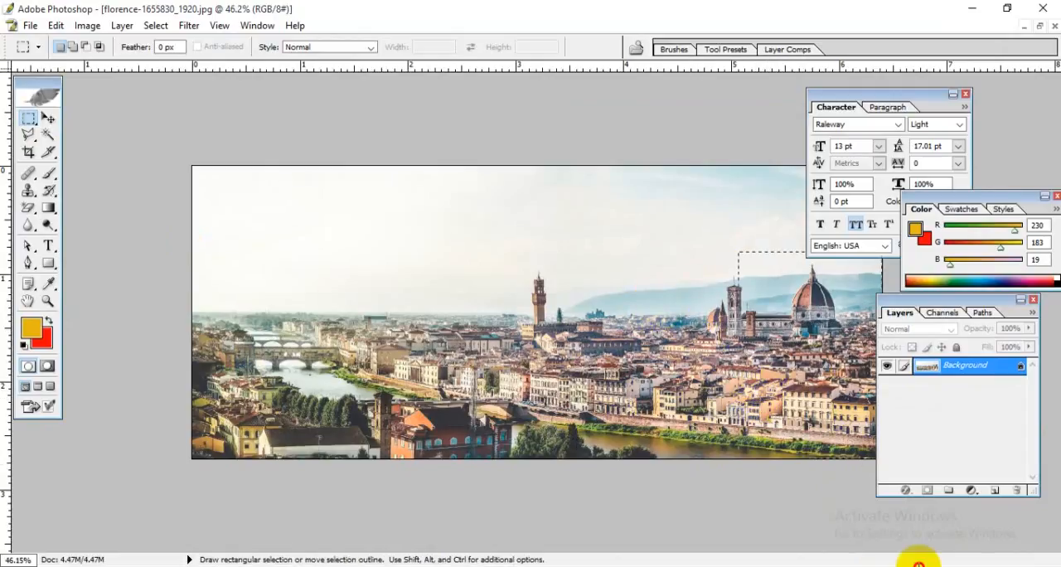
{"action": "left_click_drag", "start_coordinate": [696, 247], "coordinate": [959, 556]}
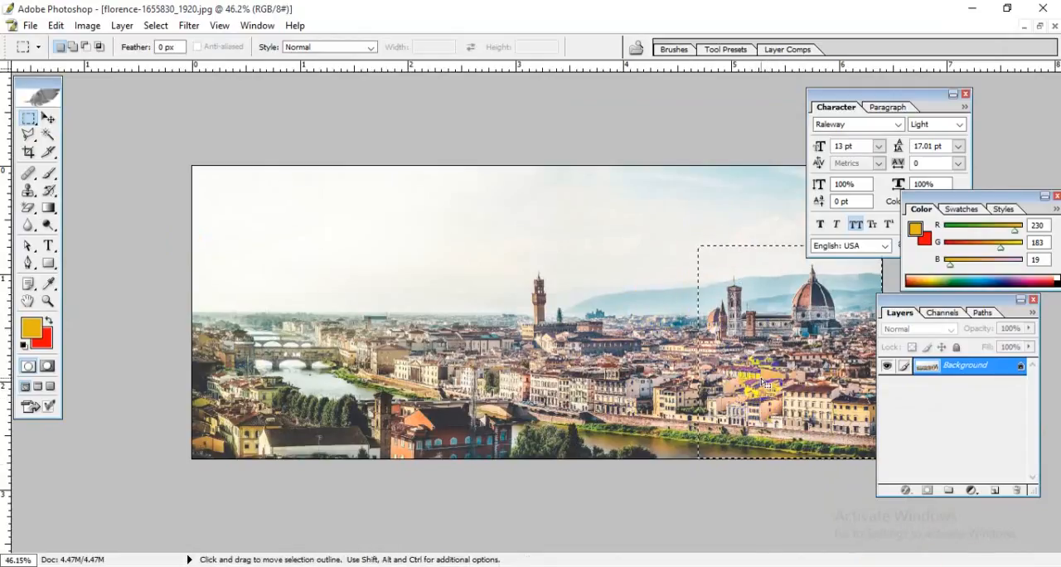
{"action": "right_click", "coordinate": [733, 321]}
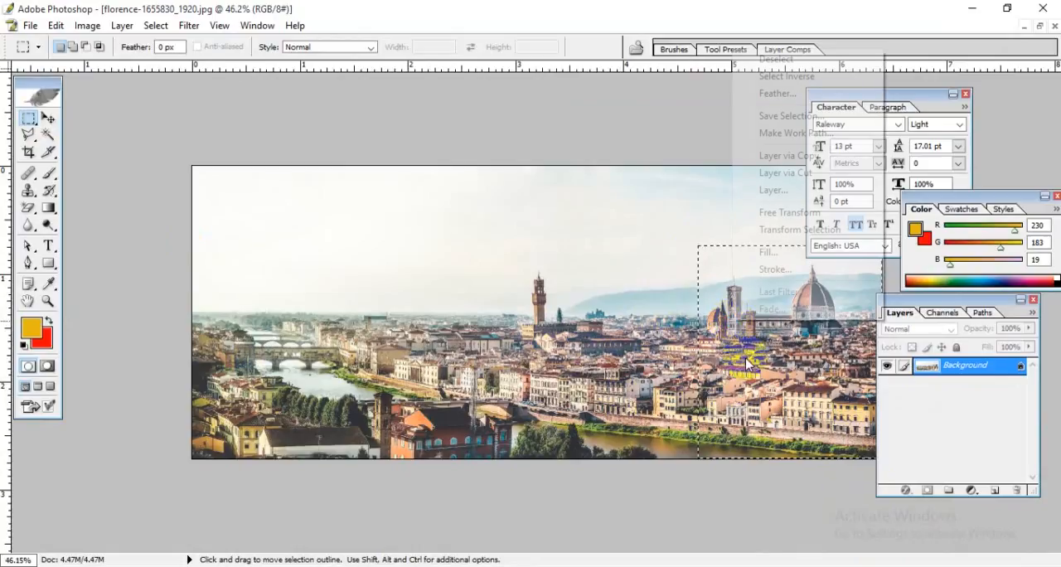
{"action": "left_click", "coordinate": [56, 26]}
{"action": "left_click", "coordinate": [53, 145]}
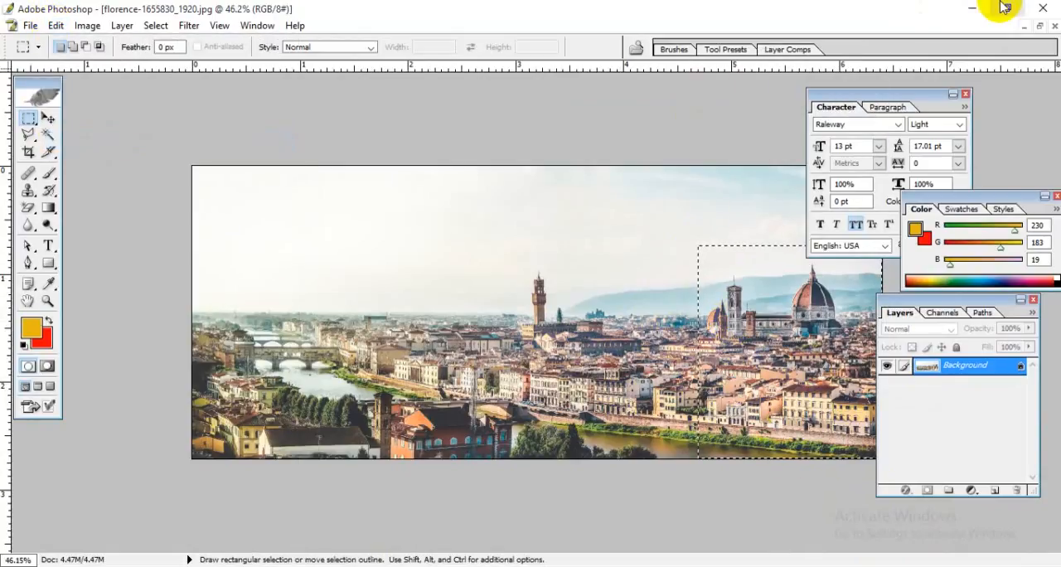
Step: Paste the copied cityscape into the maximized blank banner document and shift it up and left to bring the dome into the canvas
{"action": "left_click", "coordinate": [1040, 29]}
{"action": "left_click_drag", "start_coordinate": [497, 95], "coordinate": [909, 279]}
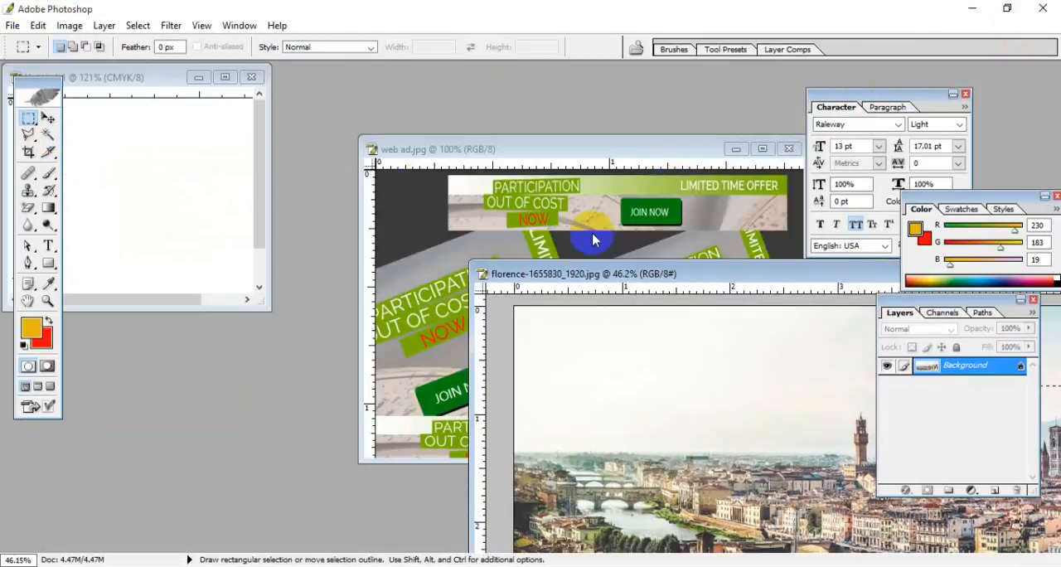
{"action": "left_click", "coordinate": [213, 169]}
{"action": "left_click", "coordinate": [225, 77]}
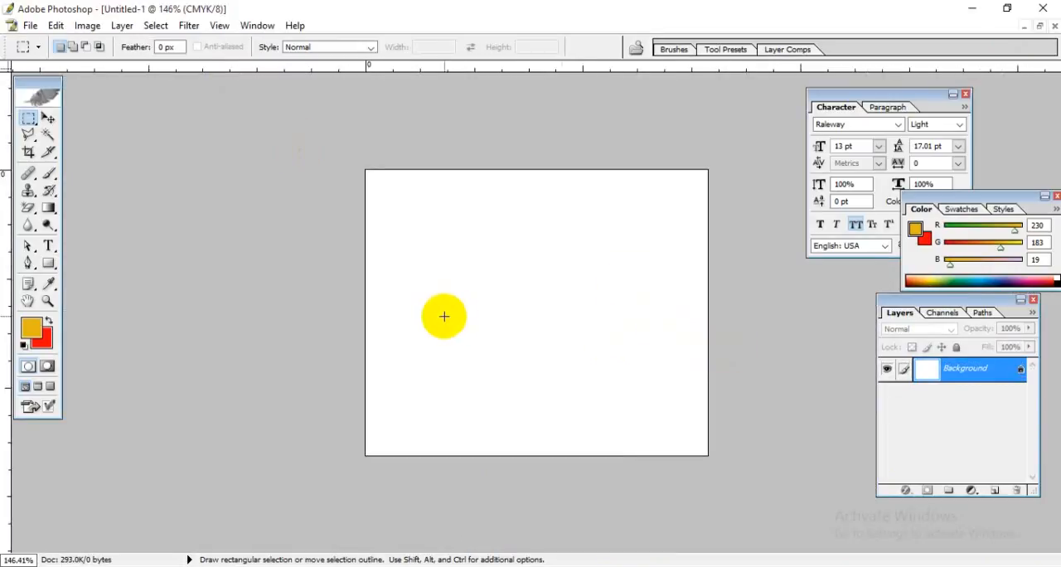
{"action": "key", "text": "ctrl+v"}
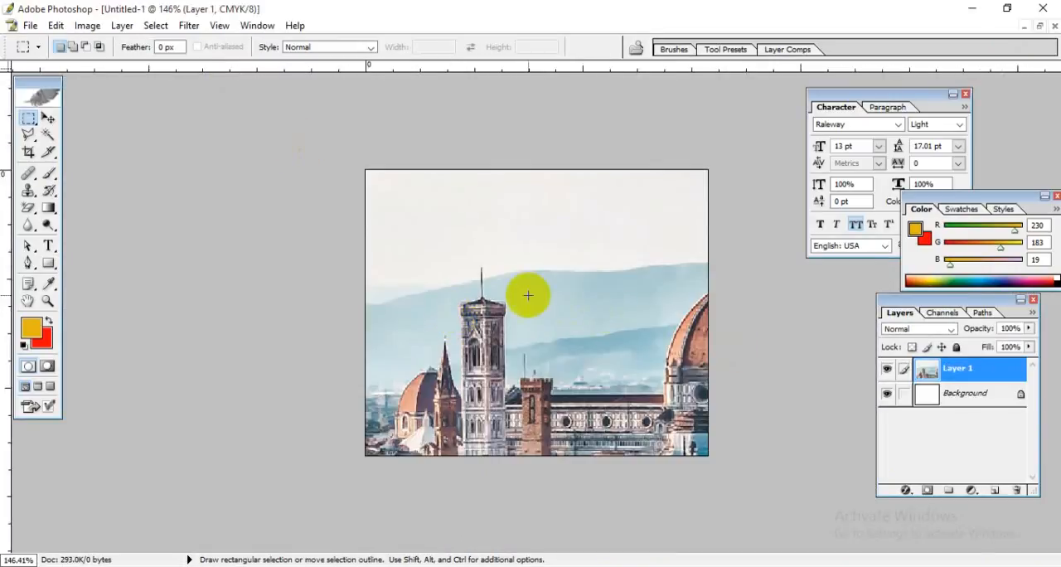
{"action": "left_click", "coordinate": [47, 118]}
{"action": "left_click_drag", "start_coordinate": [516, 347], "coordinate": [462, 289]}
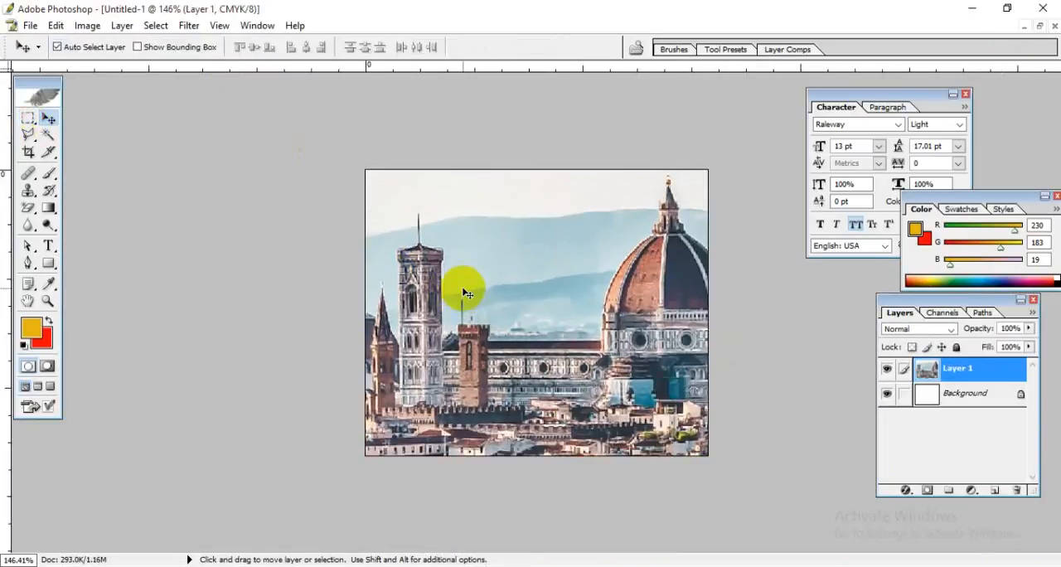
Step: Scale the pasted photo layer proportionally to 63% and reposition it in the lower left part of the banner
{"action": "key", "text": "ctrl+t"}
{"action": "left_click_drag", "start_coordinate": [301, 113], "coordinate": [382, 220]}
{"action": "left_click_drag", "start_coordinate": [567, 413], "coordinate": [514, 323]}
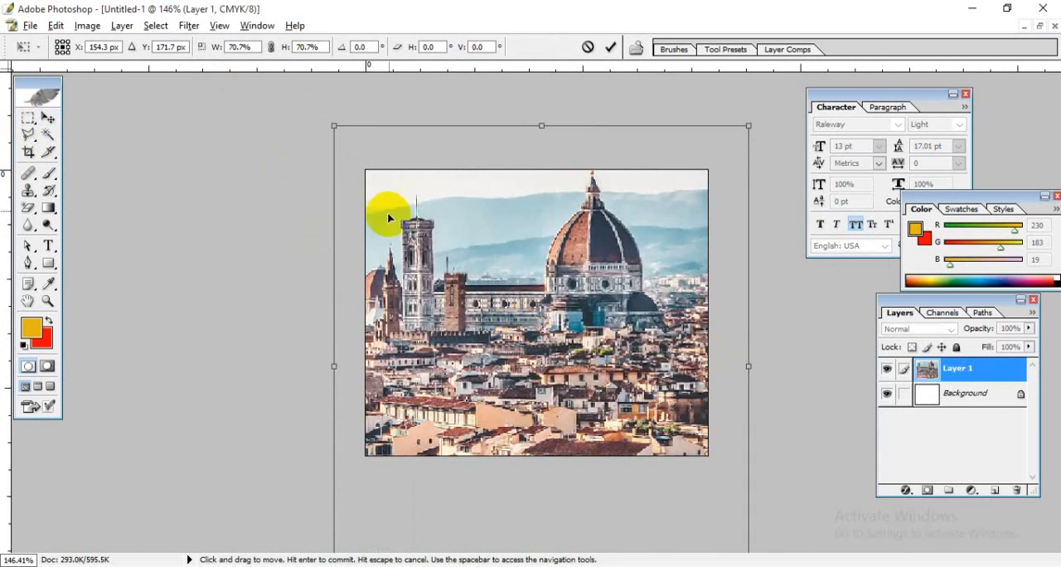
{"action": "left_click_drag", "start_coordinate": [333, 125], "coordinate": [342, 153]}
{"action": "left_click_drag", "start_coordinate": [450, 273], "coordinate": [512, 439]}
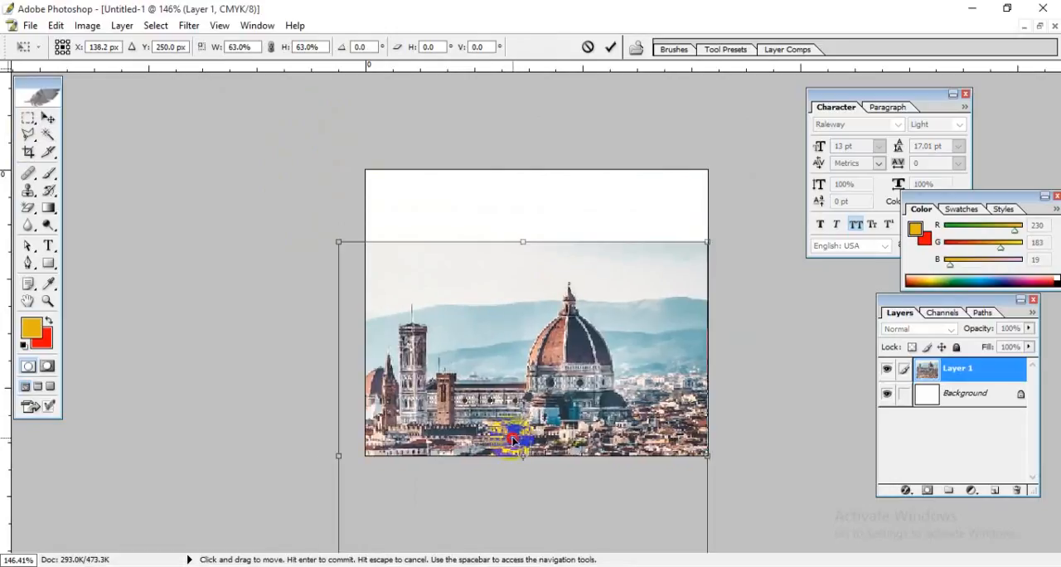
{"action": "key", "text": "Return"}
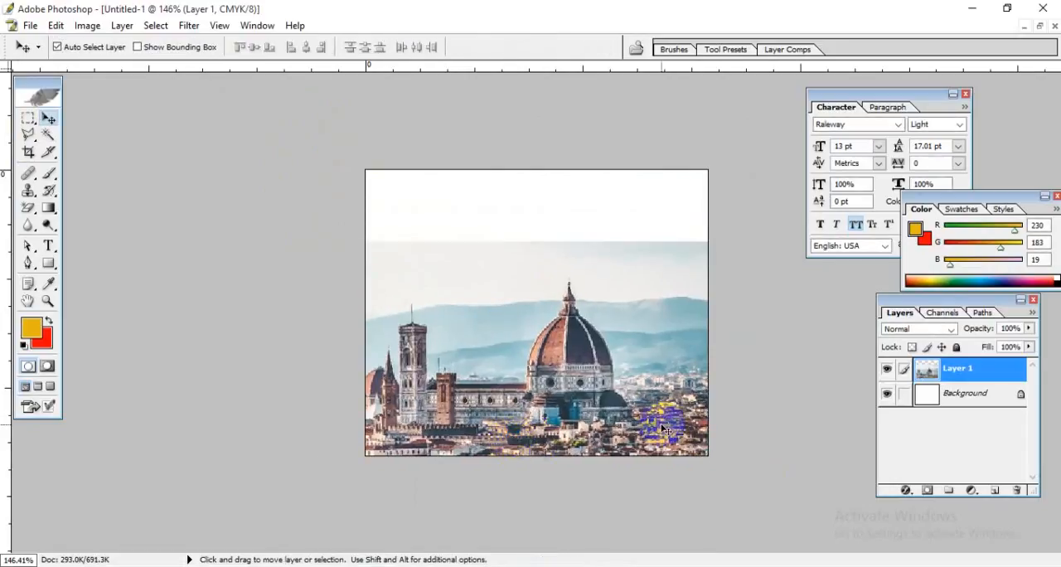
{"action": "left_click_drag", "start_coordinate": [587, 384], "coordinate": [488, 370]}
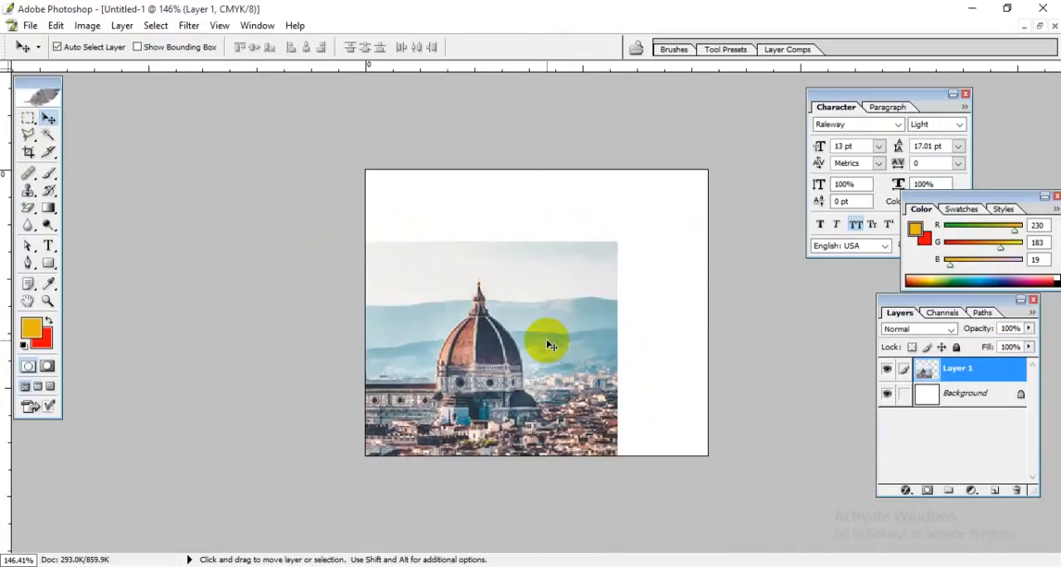
Step: Try to draw a curved yellow Pen tool shape from beyond the canvas's upper left, across the photo, to below its lower edge
{"action": "left_click", "coordinate": [29, 264]}
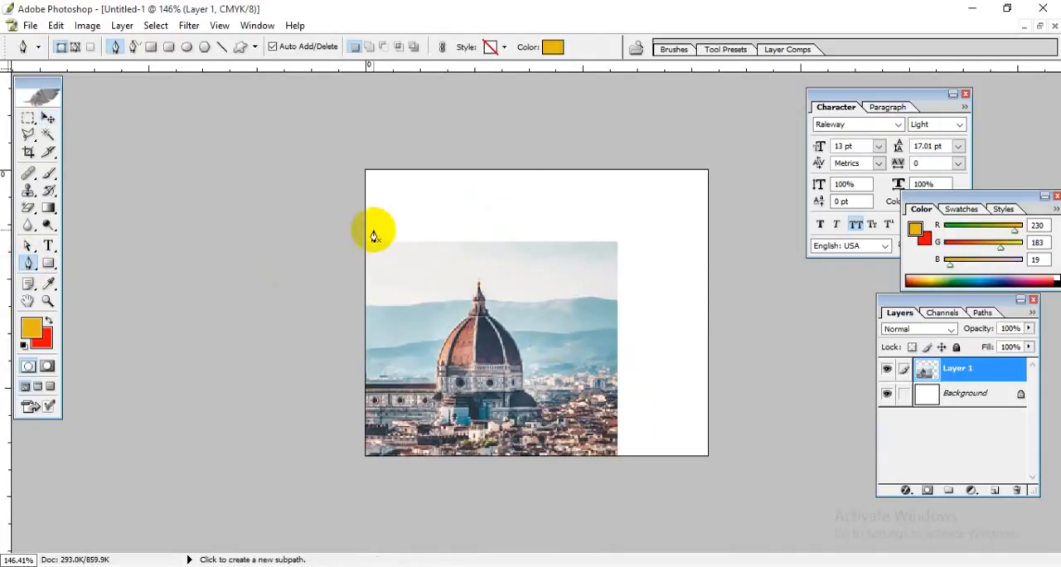
{"action": "left_click", "coordinate": [278, 168]}
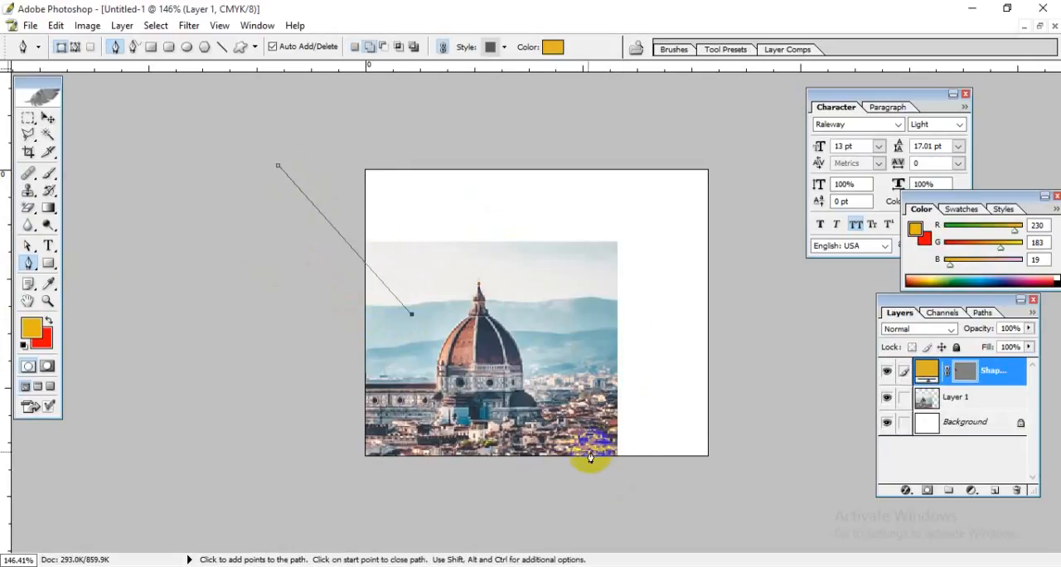
{"action": "left_click_drag", "start_coordinate": [557, 469], "coordinate": [530, 554]}
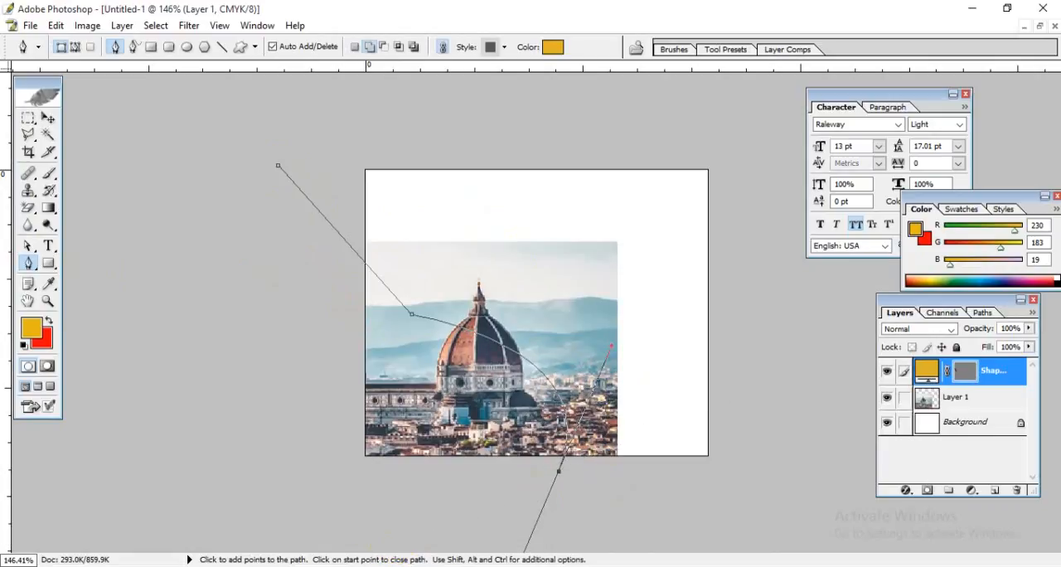
{"action": "key", "text": "ctrl+minus"}
{"action": "key", "text": "ctrl+minus"}
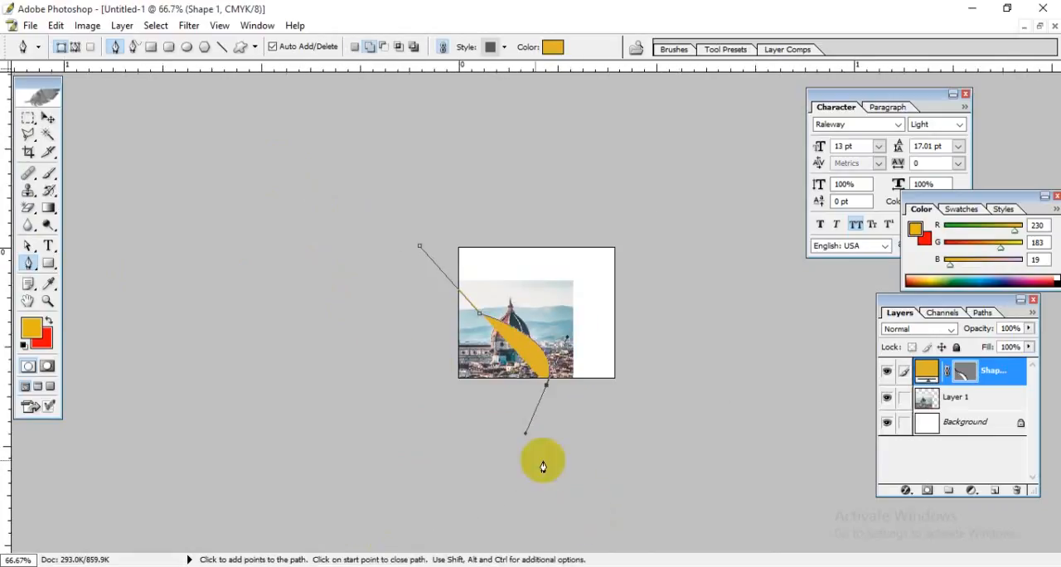
{"action": "key", "text": "ctrl+alt+z"}
{"action": "key", "text": "ctrl+alt+z"}
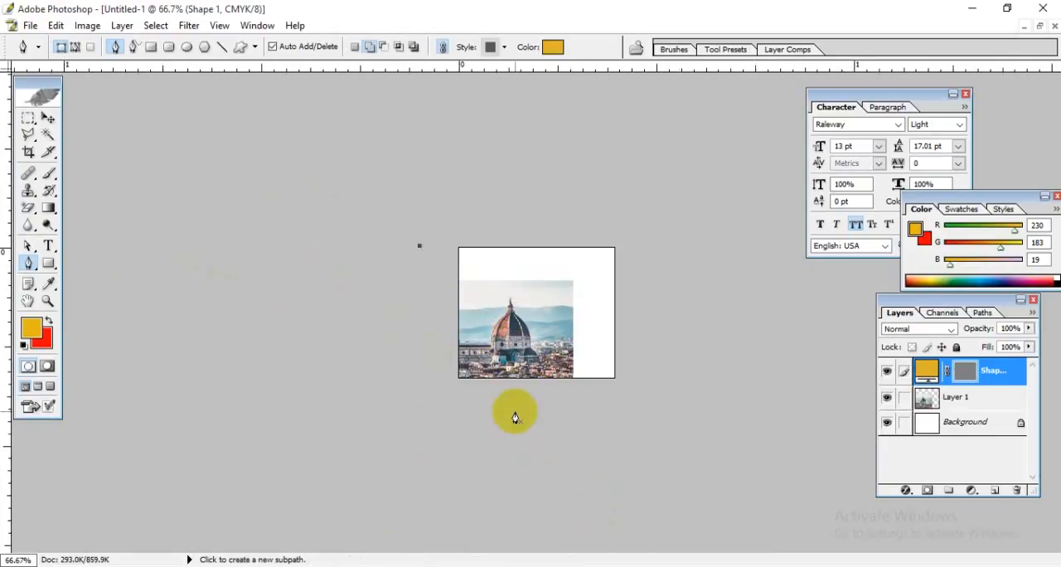
Step: Try to redraw the curved Pen shape from a new start point just outside the canvas's left edge, and undo it
{"action": "left_click", "coordinate": [481, 311]}
{"action": "key", "text": "ctrl+alt+z"}
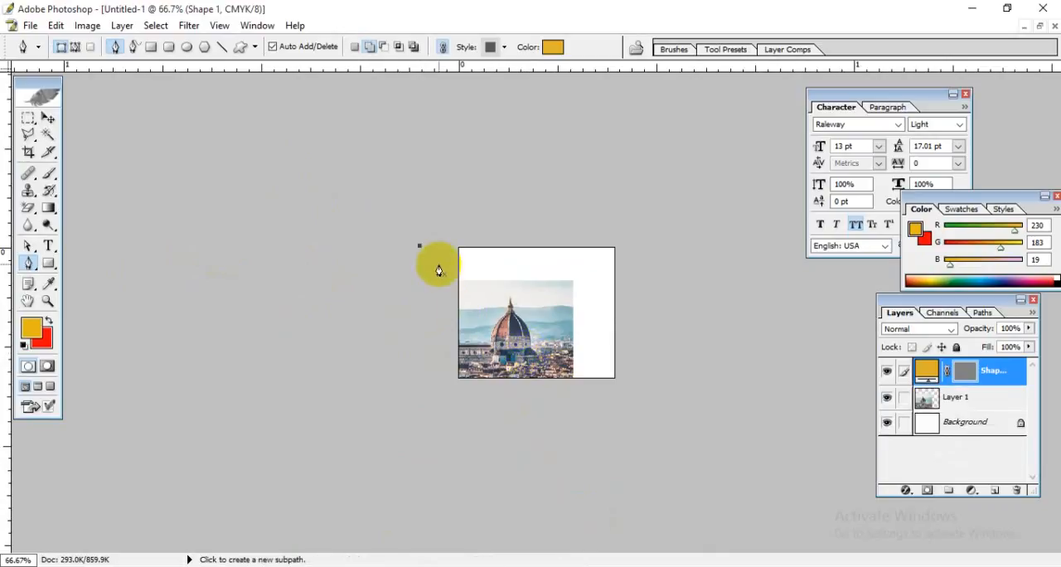
{"action": "left_click", "coordinate": [438, 263]}
{"action": "left_click", "coordinate": [473, 304]}
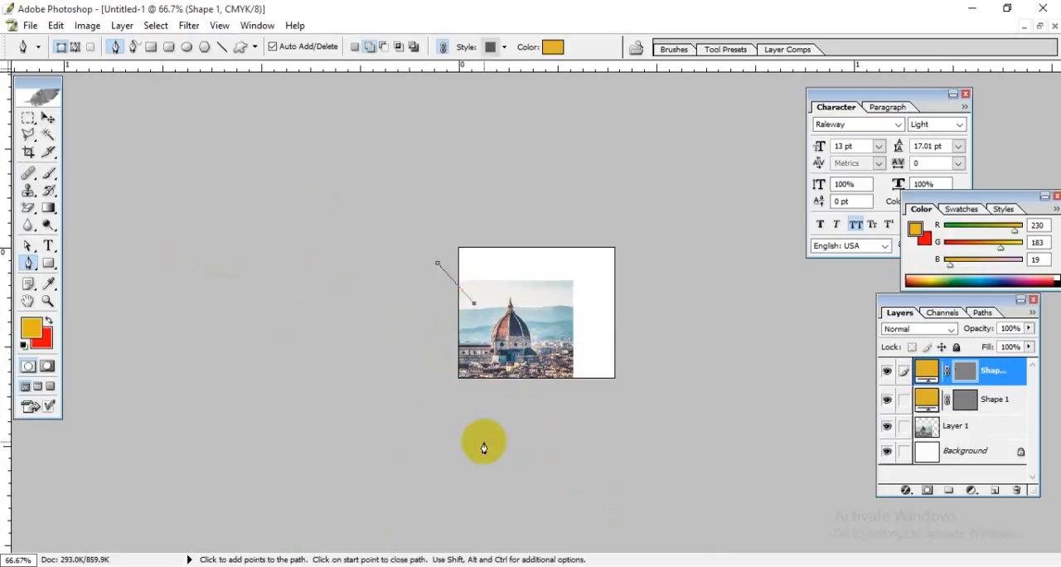
{"action": "left_click_drag", "start_coordinate": [480, 444], "coordinate": [315, 566]}
{"action": "key", "text": "ctrl+alt+z"}
{"action": "key", "text": "ctrl+alt+z"}
{"action": "left_click_drag", "start_coordinate": [564, 341], "coordinate": [560, 369]}
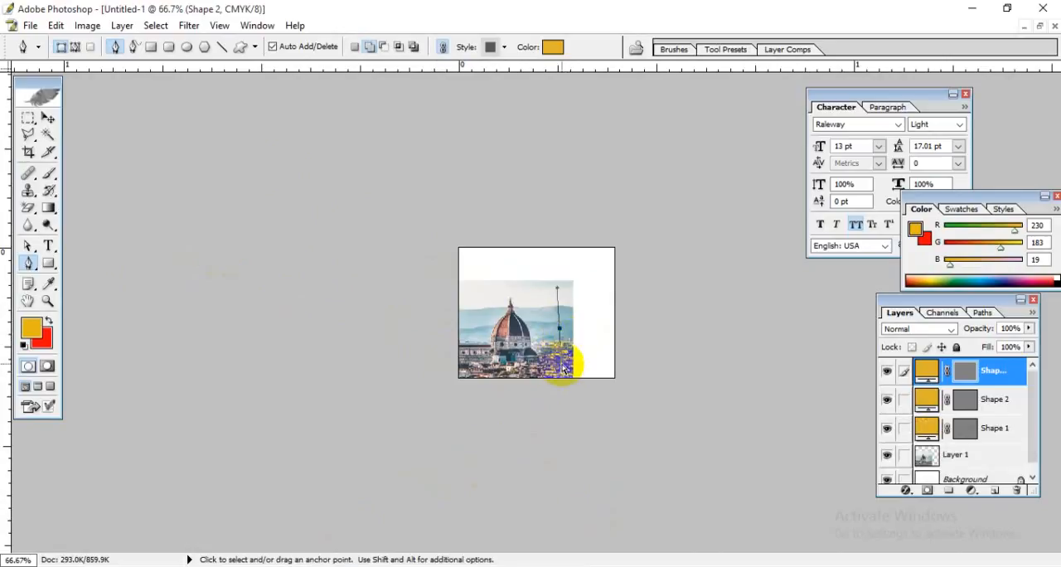
{"action": "key", "text": "ctrl+z"}
{"action": "key", "text": "ctrl+z"}
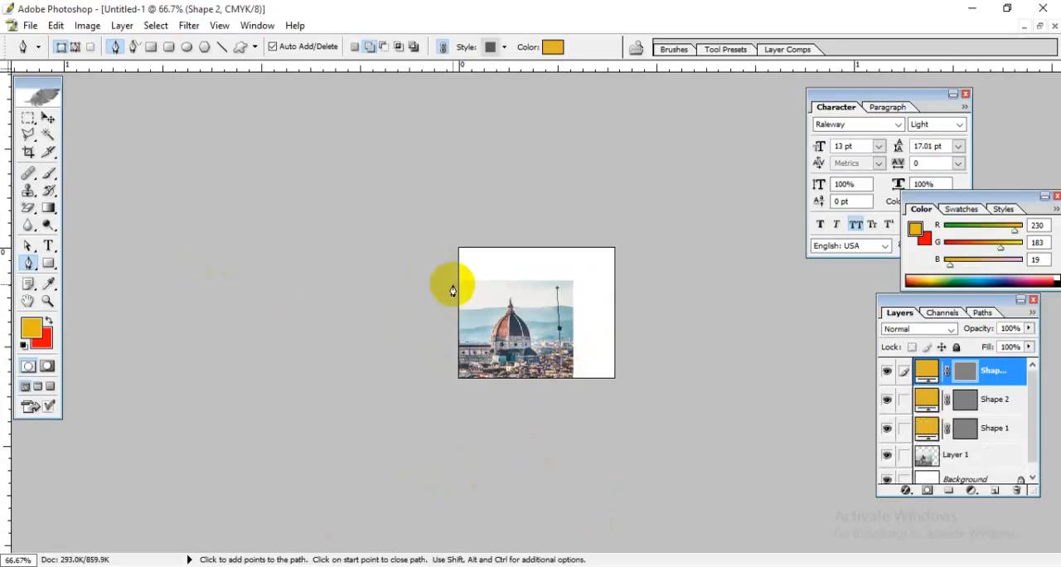
{"action": "key", "text": "ctrl+alt+z"}
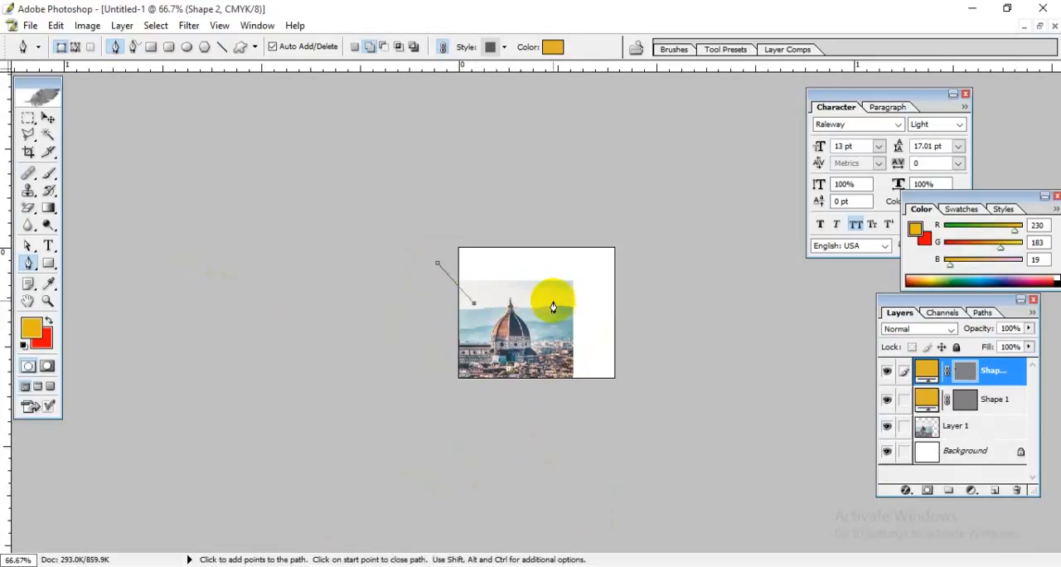
Step: Continue the open yellow Pen path in a curve over the dome, down the photo's right part, to an end point below the canvas
{"action": "left_click_drag", "start_coordinate": [557, 342], "coordinate": [548, 409]}
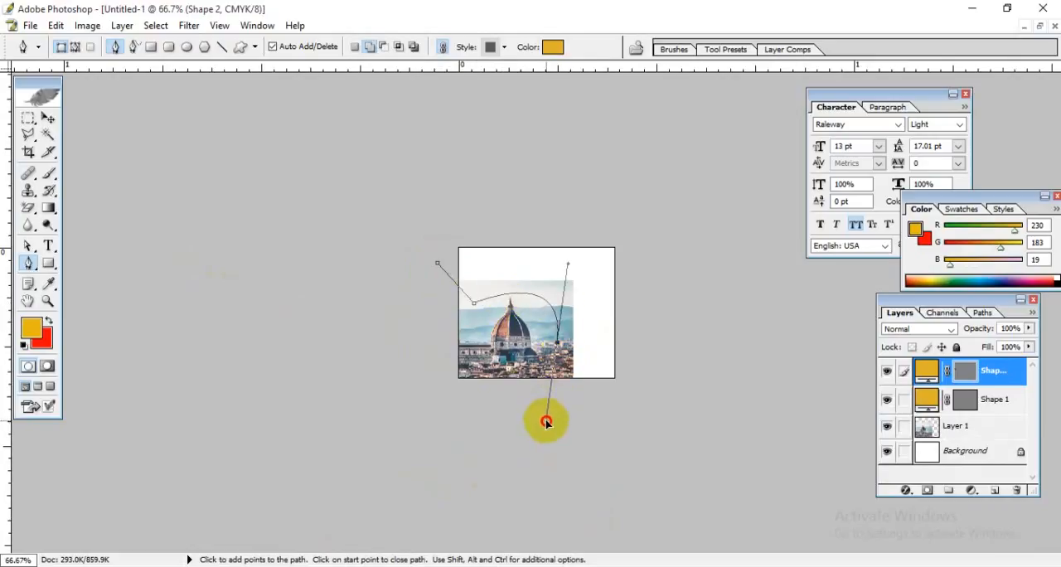
{"action": "left_click_drag", "start_coordinate": [543, 424], "coordinate": [552, 439]}
{"action": "left_click_drag", "start_coordinate": [465, 420], "coordinate": [576, 387]}
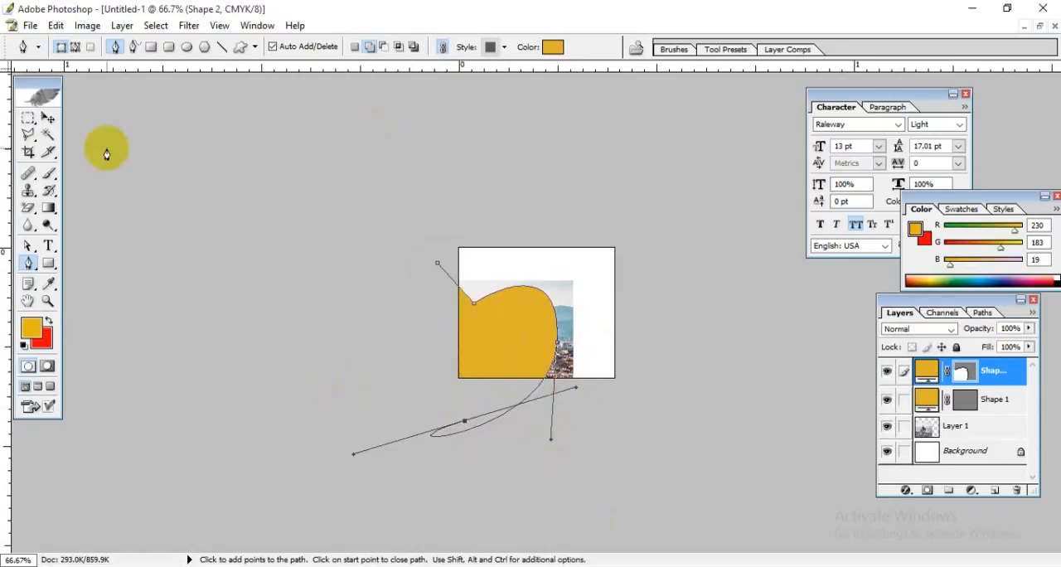
Step: Add an anchor point where the curved path crosses the canvas's lower edge and delete the path's end anchor below the canvas
{"action": "left_click", "coordinate": [48, 119]}
{"action": "key", "text": "ctrl+plus"}
{"action": "key", "text": "ctrl+plus"}
{"action": "key", "text": "ctrl+plus"}
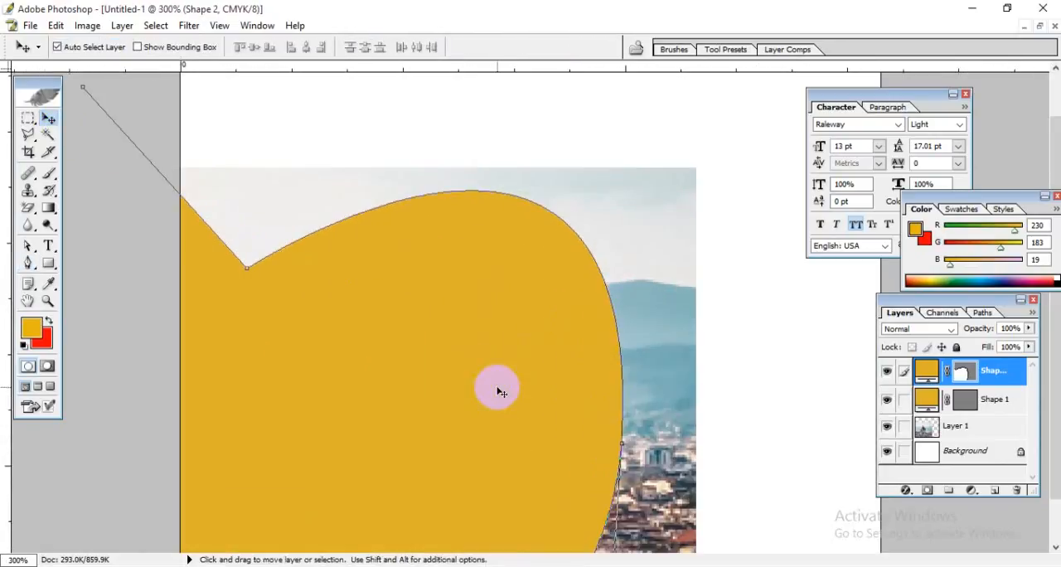
{"action": "key", "text": "space"}
{"action": "left_click_drag", "start_coordinate": [501, 385], "coordinate": [472, 85]}
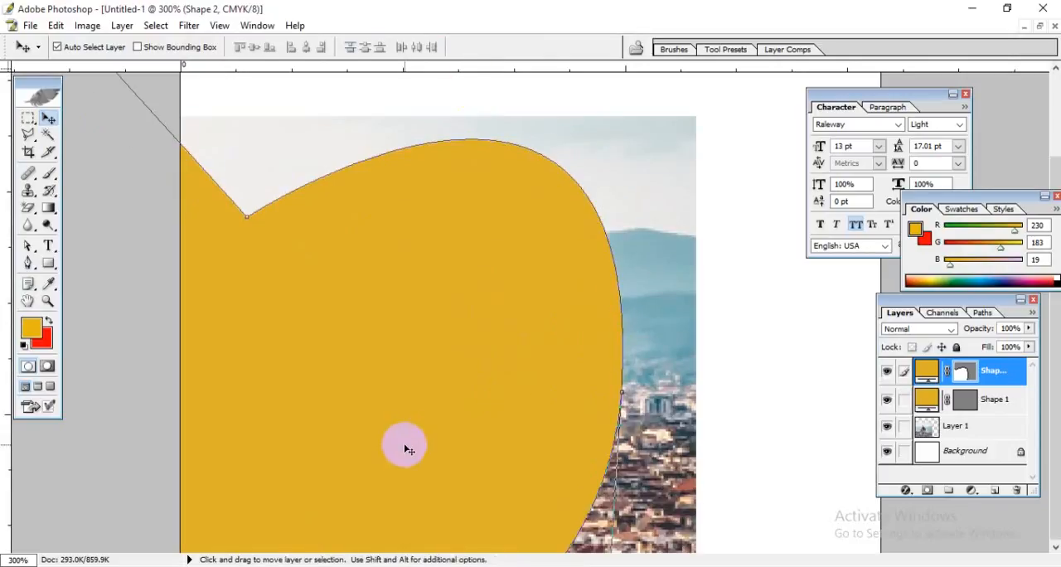
{"action": "key", "text": "ctrl+minus"}
{"action": "key", "text": "ctrl+minus"}
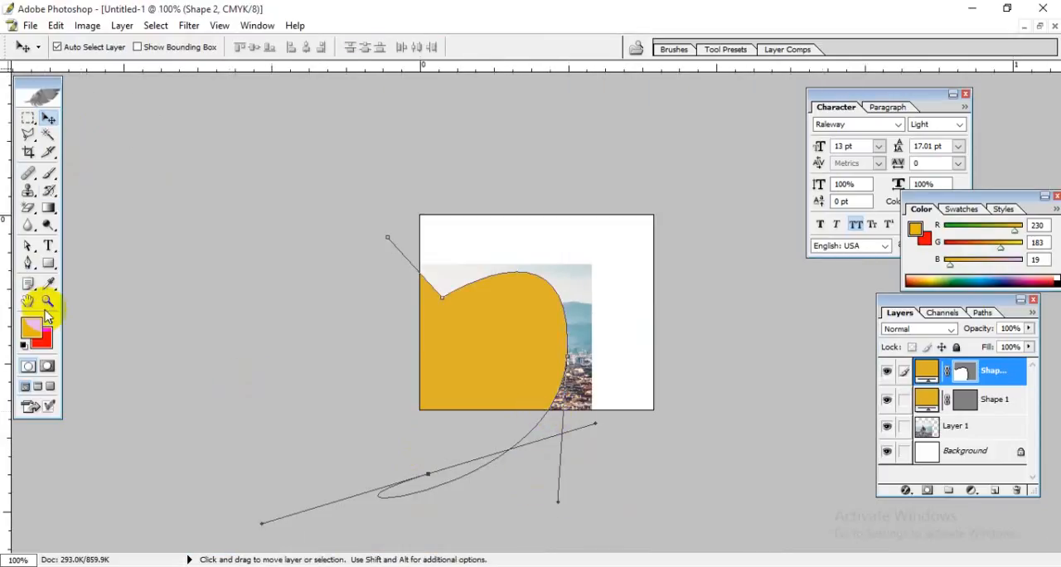
{"action": "left_click_drag", "start_coordinate": [29, 263], "coordinate": [83, 292]}
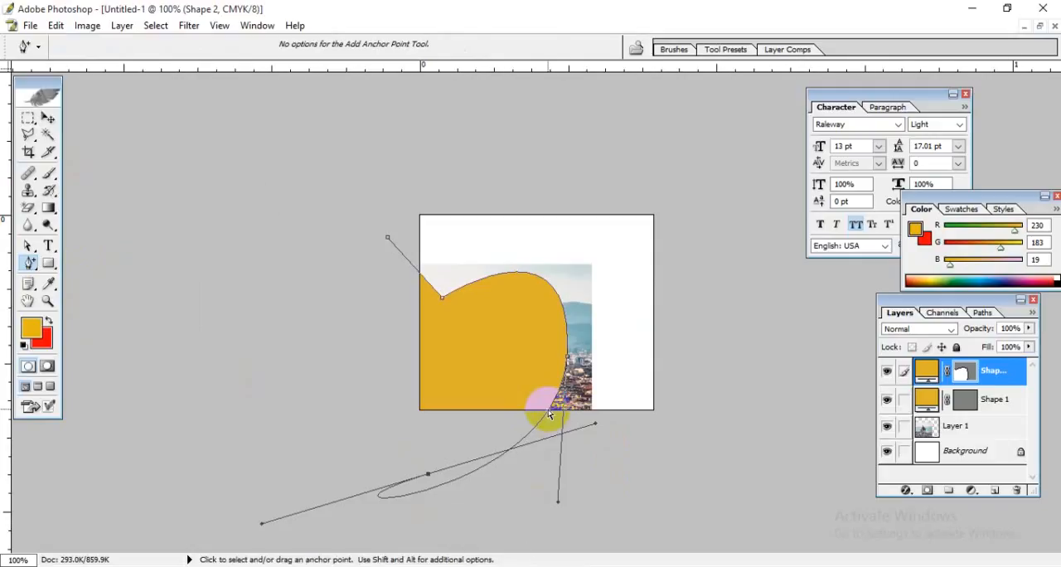
{"action": "key", "text": "ctrl+plus"}
{"action": "key", "text": "ctrl+plus"}
{"action": "left_click_drag", "start_coordinate": [566, 455], "coordinate": [517, 160]}
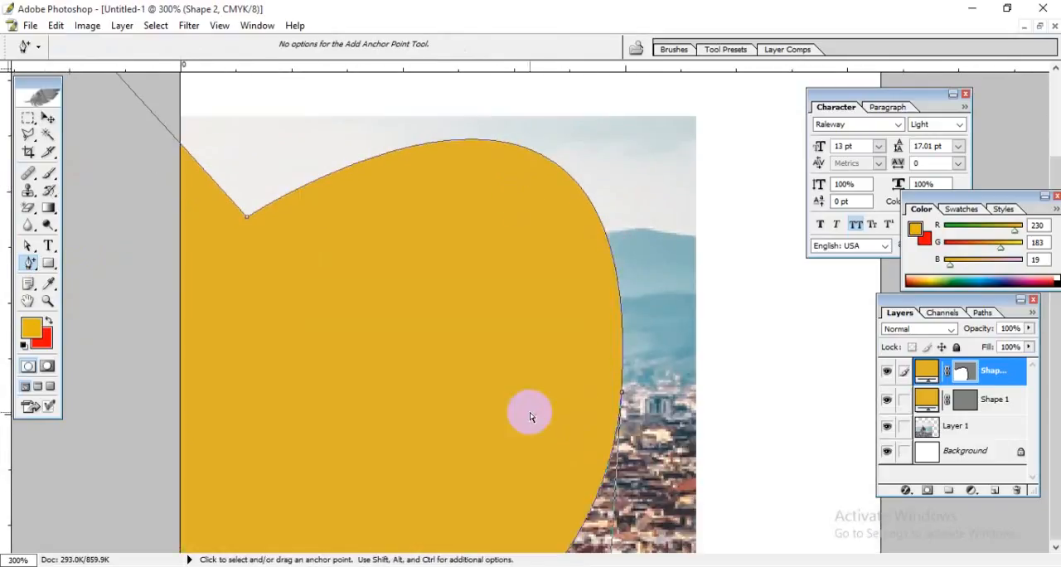
{"action": "key", "text": "ctrl+minus"}
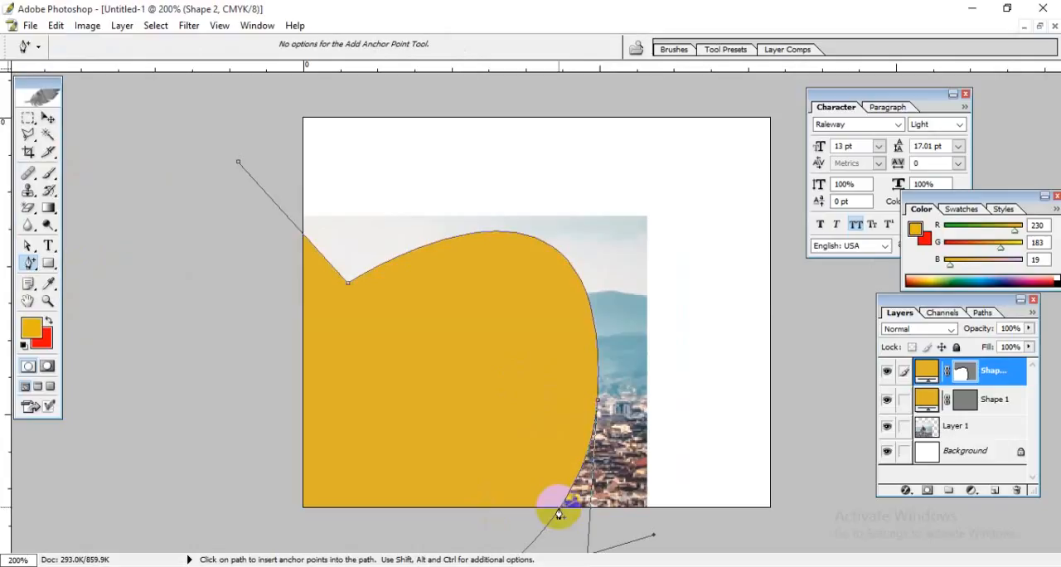
{"action": "scroll", "coordinate": [450, 424], "scroll_direction": "up", "scroll_amount": 3}
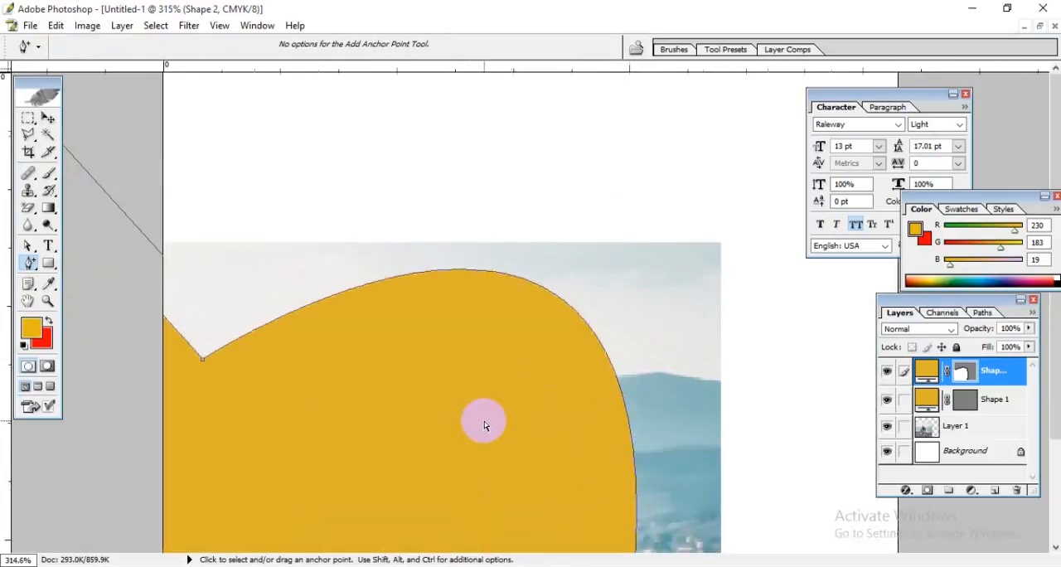
{"action": "scroll", "coordinate": [484, 426], "scroll_direction": "down", "scroll_amount": 5}
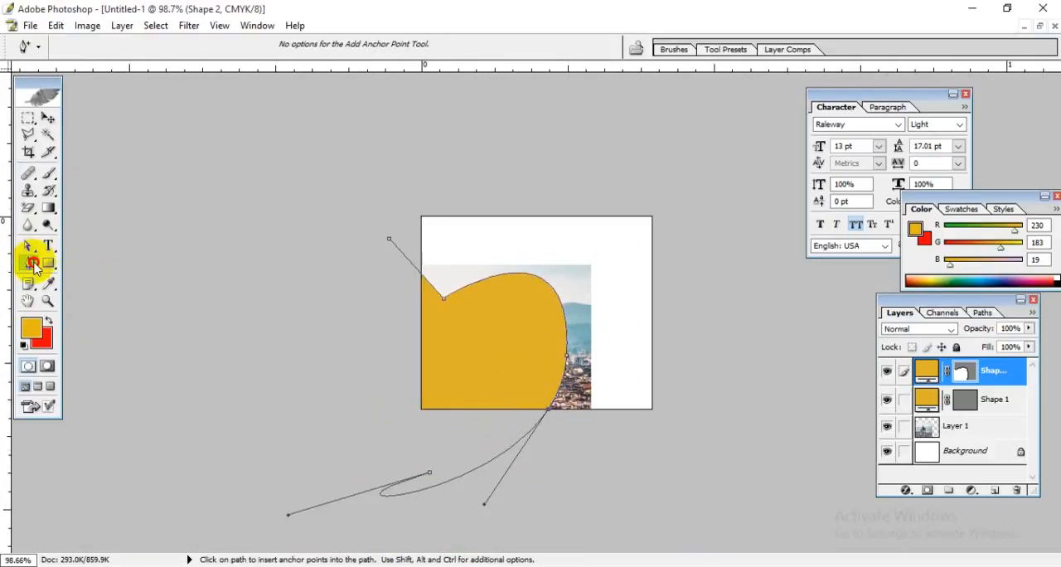
{"action": "left_click_drag", "start_coordinate": [34, 265], "coordinate": [92, 313]}
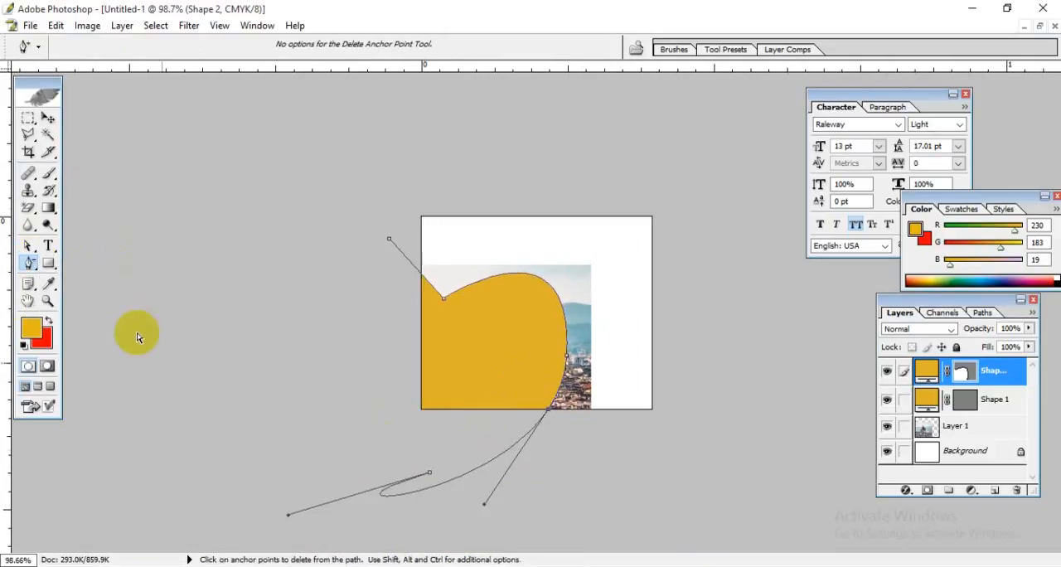
{"action": "left_click", "coordinate": [429, 474]}
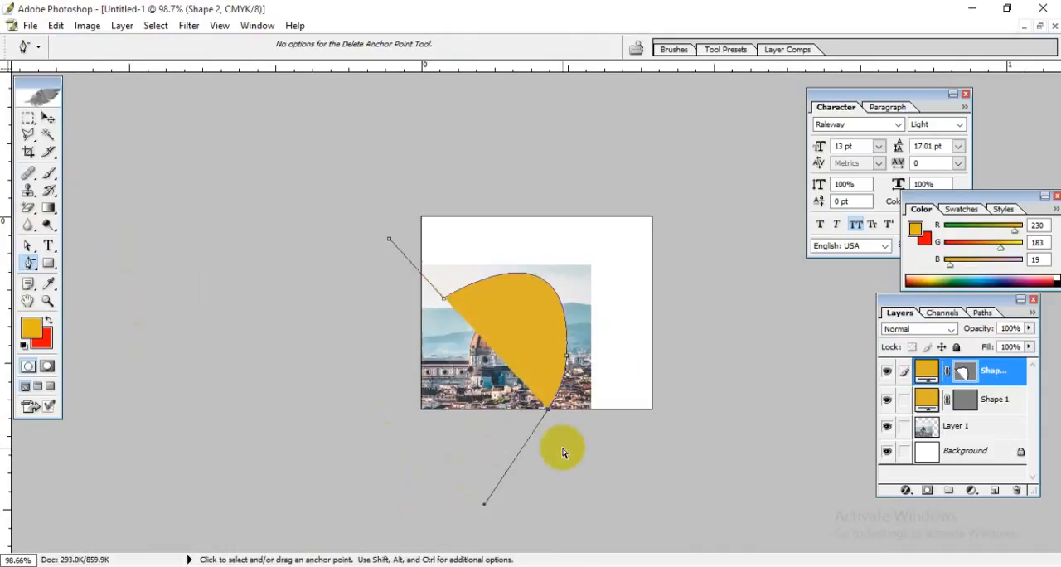
Step: Extend the path from the lower-edge anchor through the canvas's lower right and upper right corners to outside its upper left, and close it
{"action": "left_click_drag", "start_coordinate": [29, 263], "coordinate": [78, 267]}
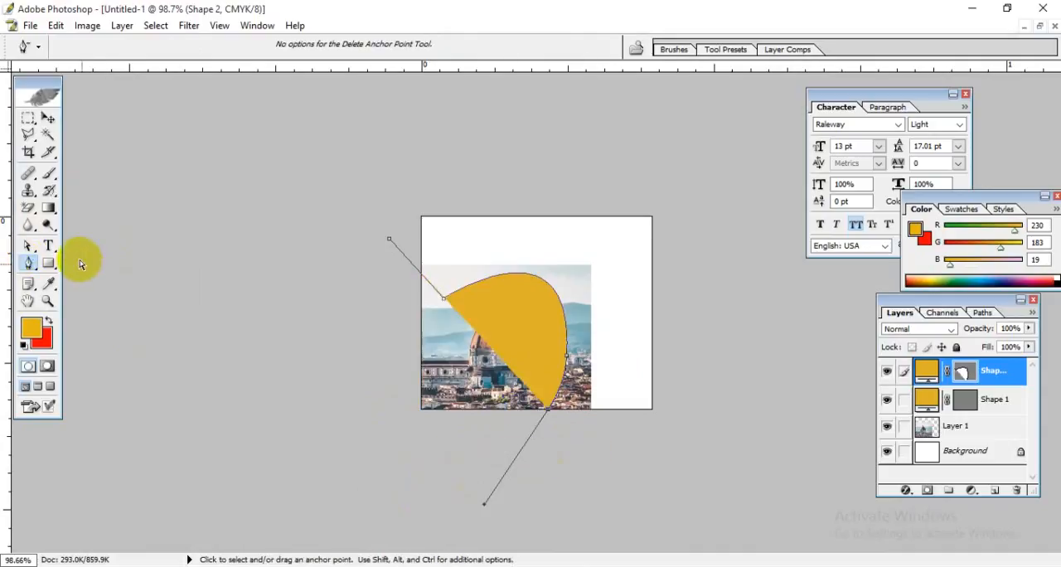
{"action": "left_click", "coordinate": [547, 414]}
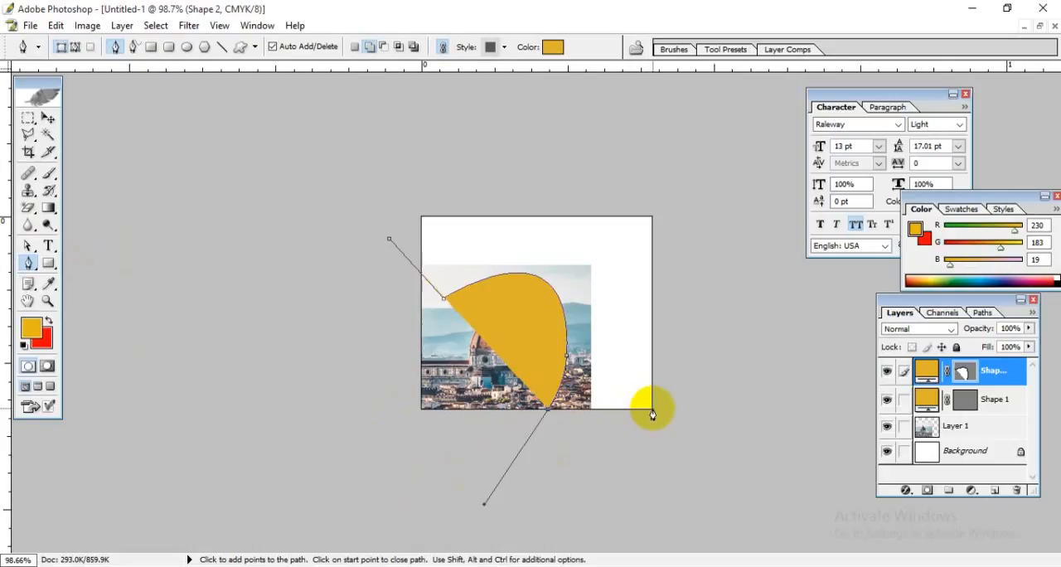
{"action": "left_click", "coordinate": [651, 409]}
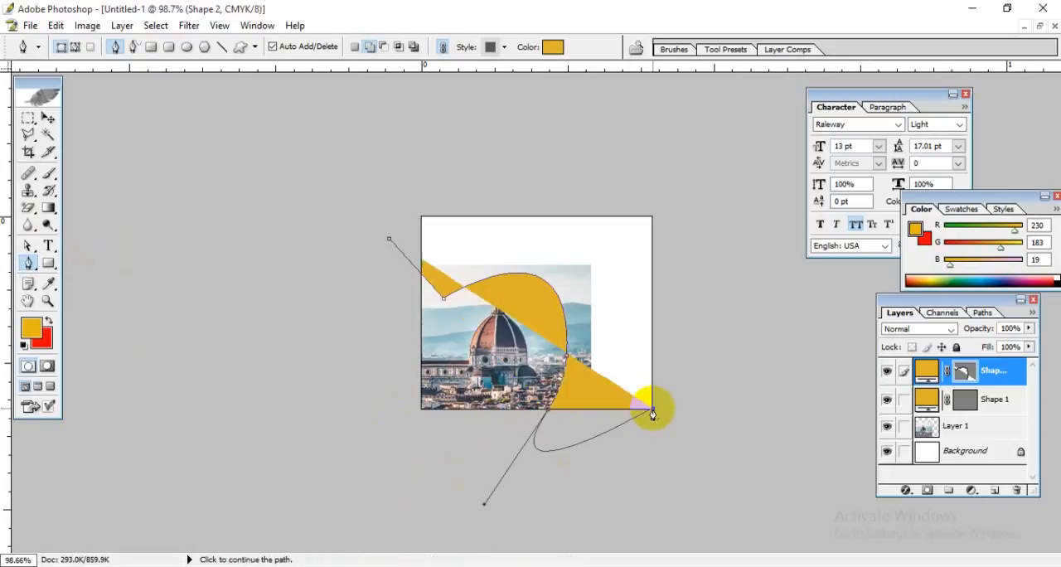
{"action": "left_click", "coordinate": [651, 219]}
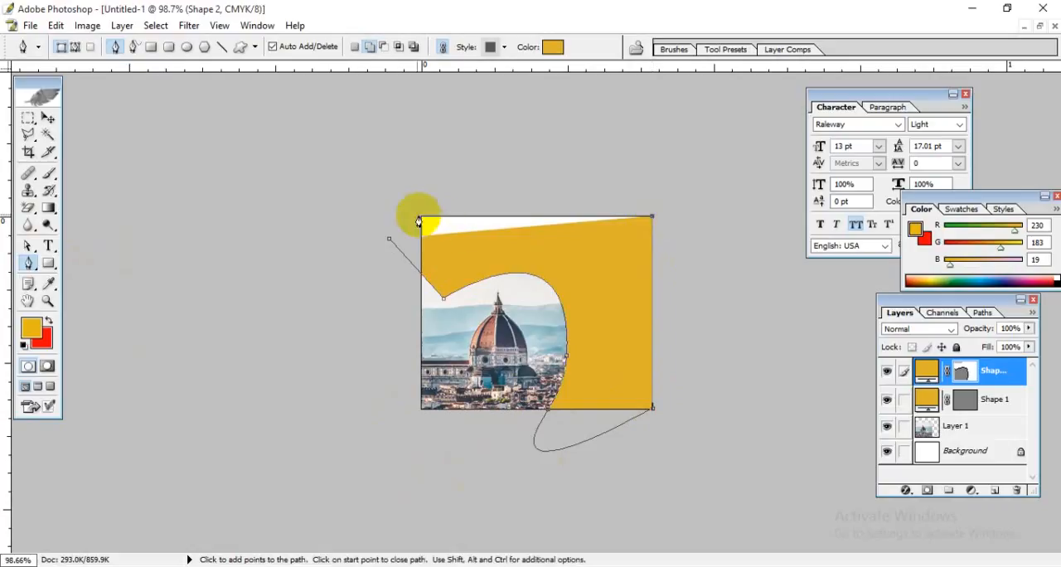
{"action": "left_click", "coordinate": [390, 206]}
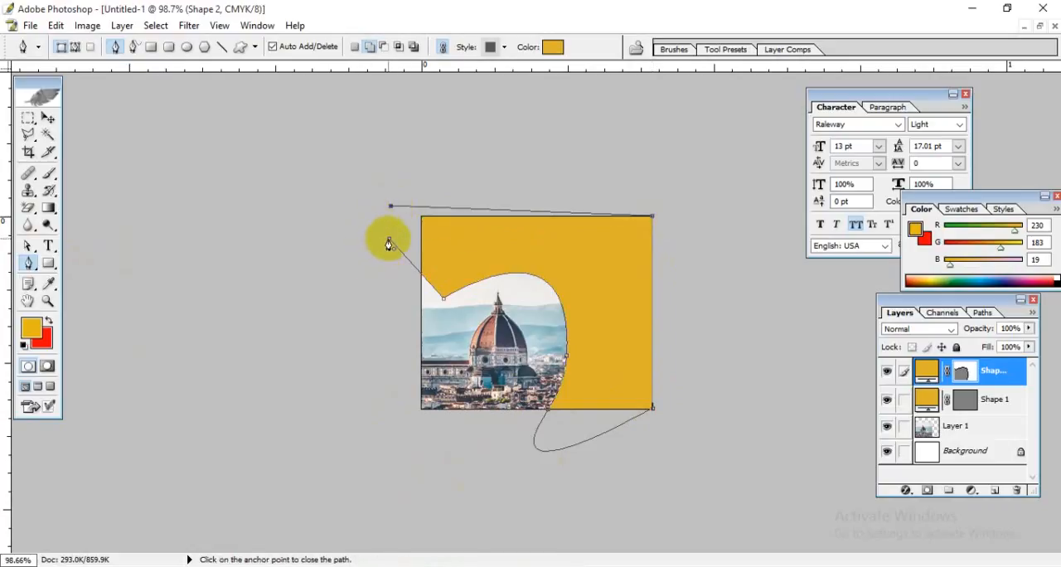
{"action": "left_click", "coordinate": [47, 119]}
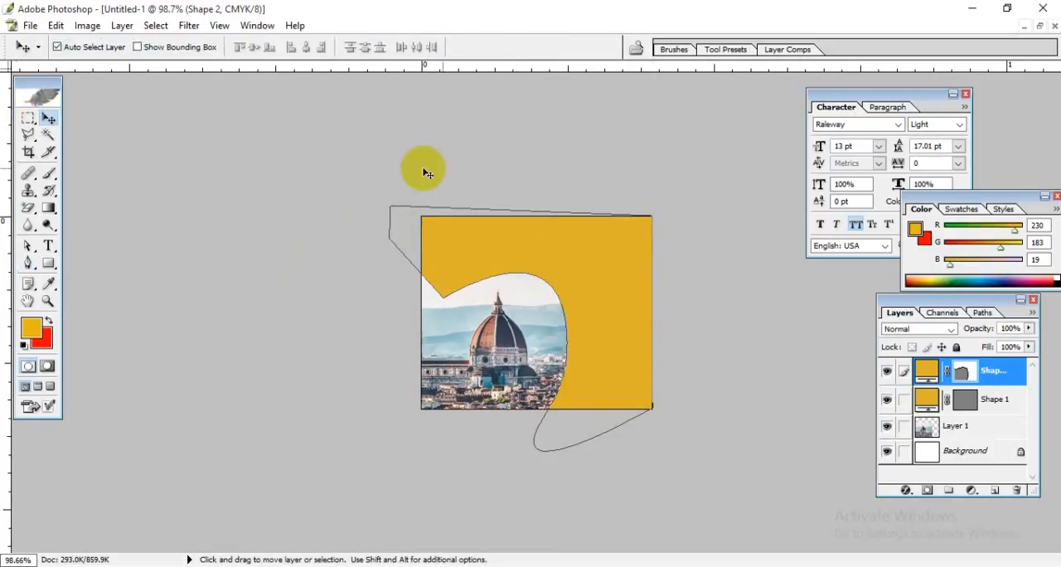
Step: Change the fill color of the yellow Shape 2 layer framing the cityscape to red
{"action": "left_click", "coordinate": [509, 343]}
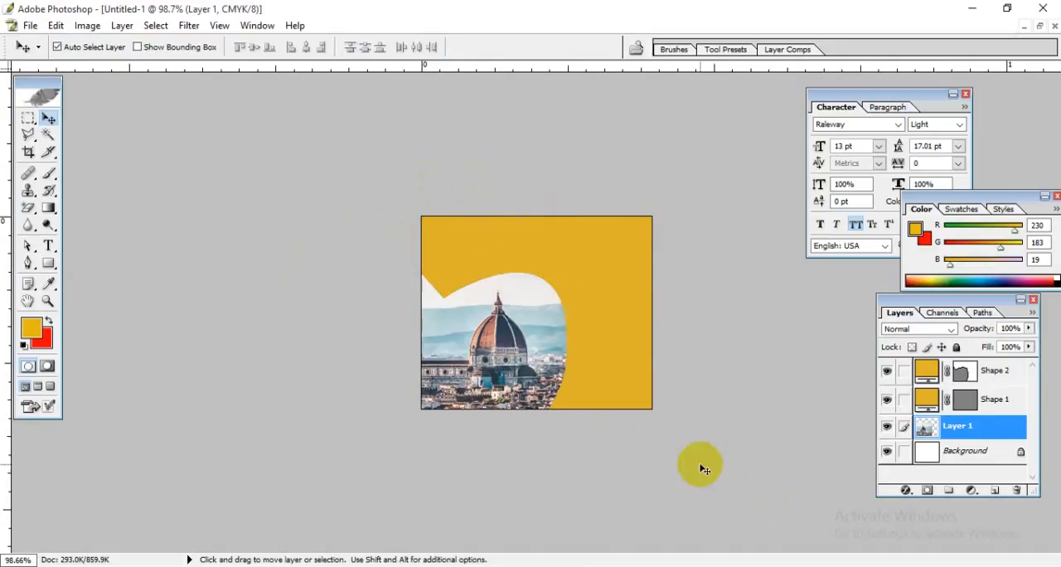
{"action": "left_click", "coordinate": [623, 339]}
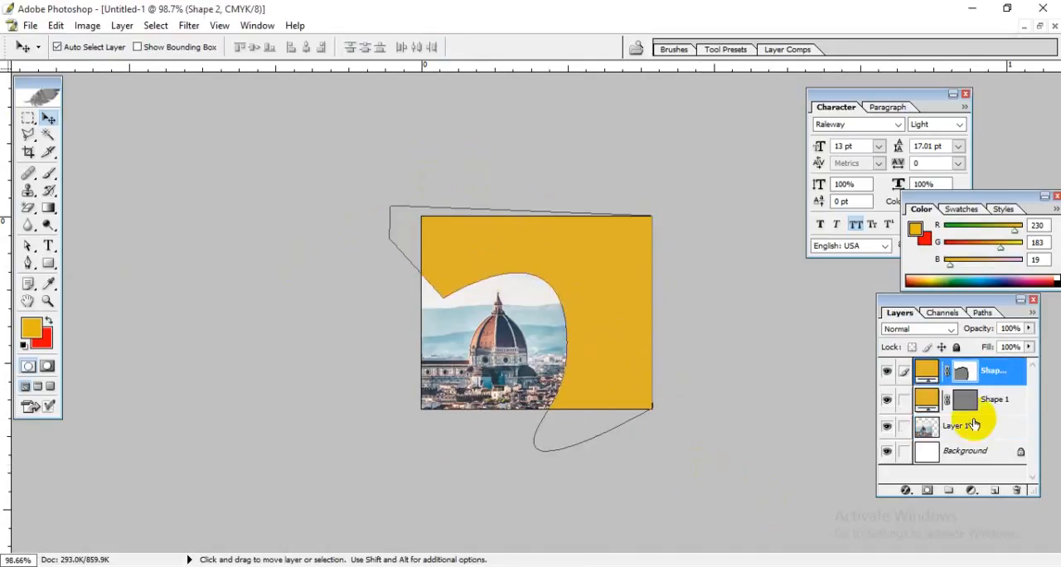
{"action": "left_click", "coordinate": [923, 373]}
{"action": "double_click", "coordinate": [923, 373]}
{"action": "left_click_drag", "start_coordinate": [793, 227], "coordinate": [771, 221]}
{"action": "left_click", "coordinate": [912, 195]}
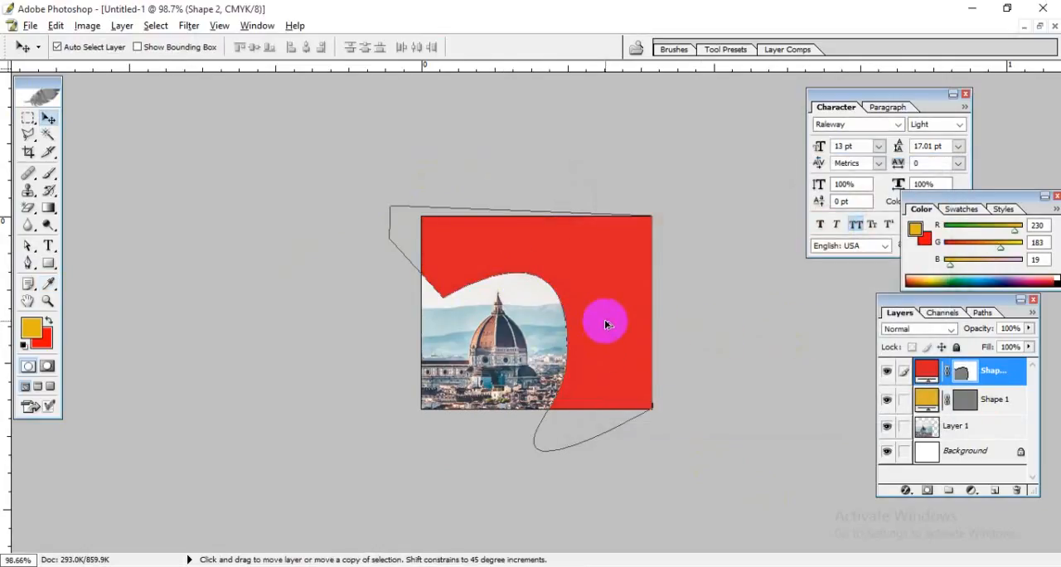
Step: Duplicate the red Shape 2 layer and delete the leftover yellow Shape 1 layer together with its vector mask
{"action": "left_click_drag", "start_coordinate": [999, 368], "coordinate": [995, 490]}
{"action": "left_click", "coordinate": [965, 428]}
{"action": "left_click", "coordinate": [1016, 490]}
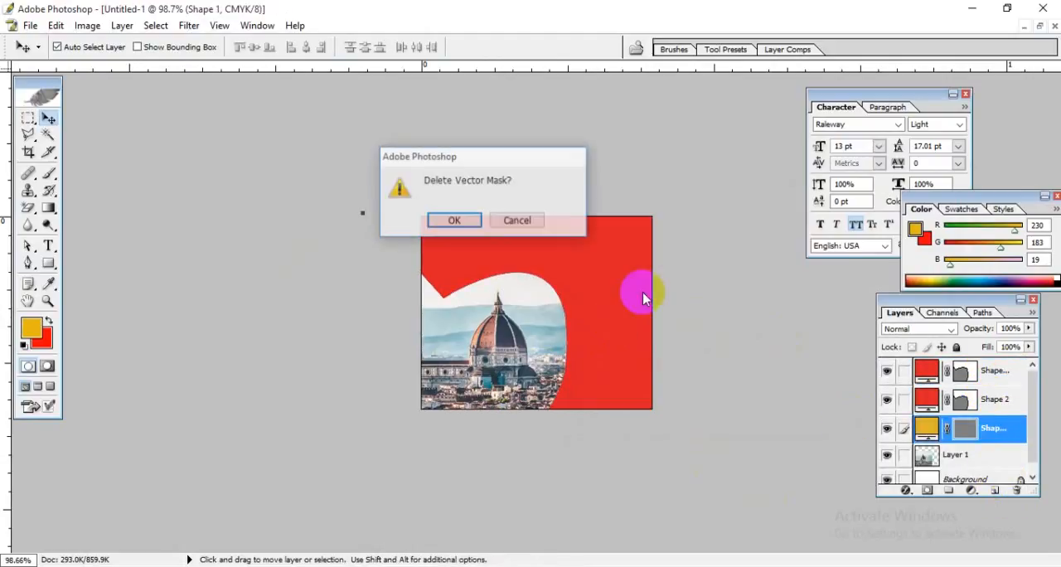
{"action": "left_click", "coordinate": [453, 221]}
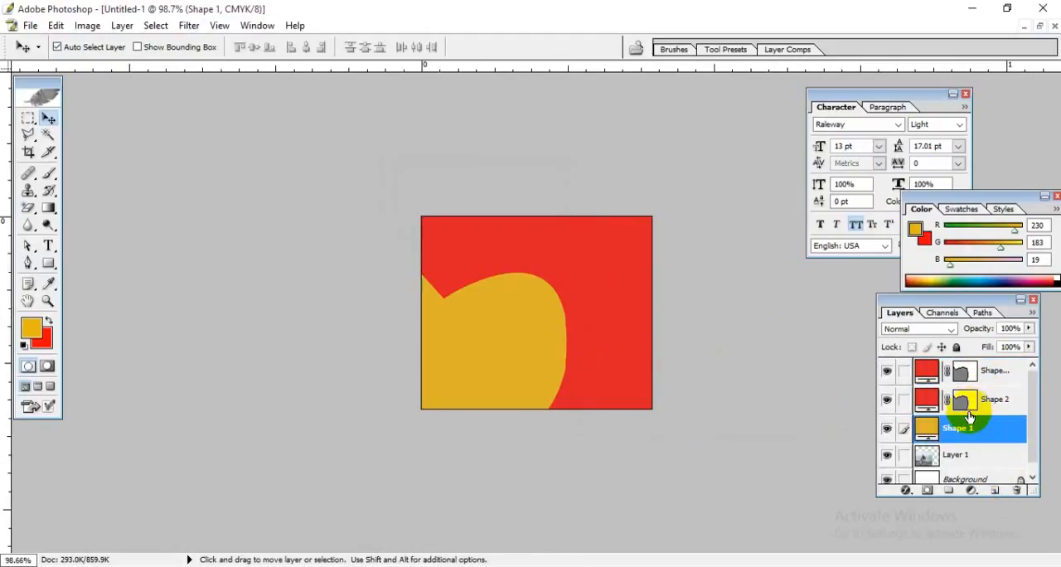
{"action": "left_click", "coordinate": [1016, 489]}
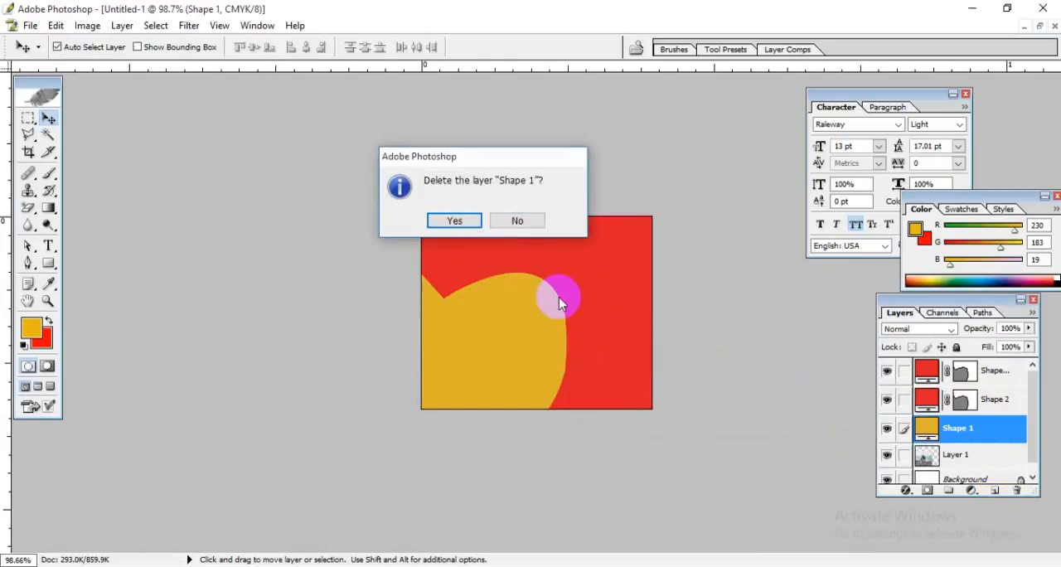
{"action": "left_click", "coordinate": [455, 223]}
Step: Offset the duplicated red shape slightly up and to the right of the original shape
{"action": "left_click", "coordinate": [987, 369]}
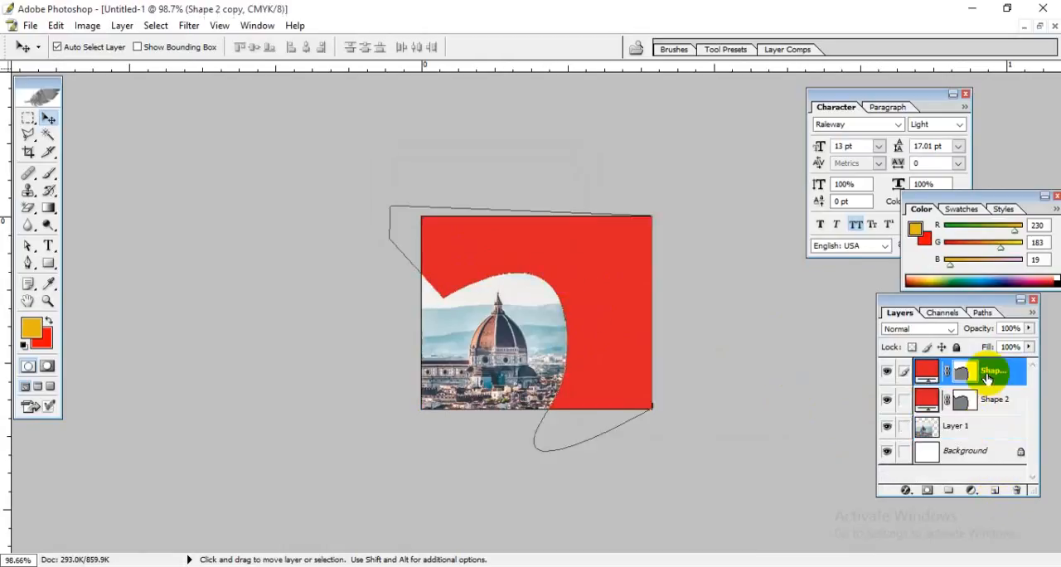
{"action": "left_click", "coordinate": [889, 373]}
{"action": "left_click", "coordinate": [888, 372]}
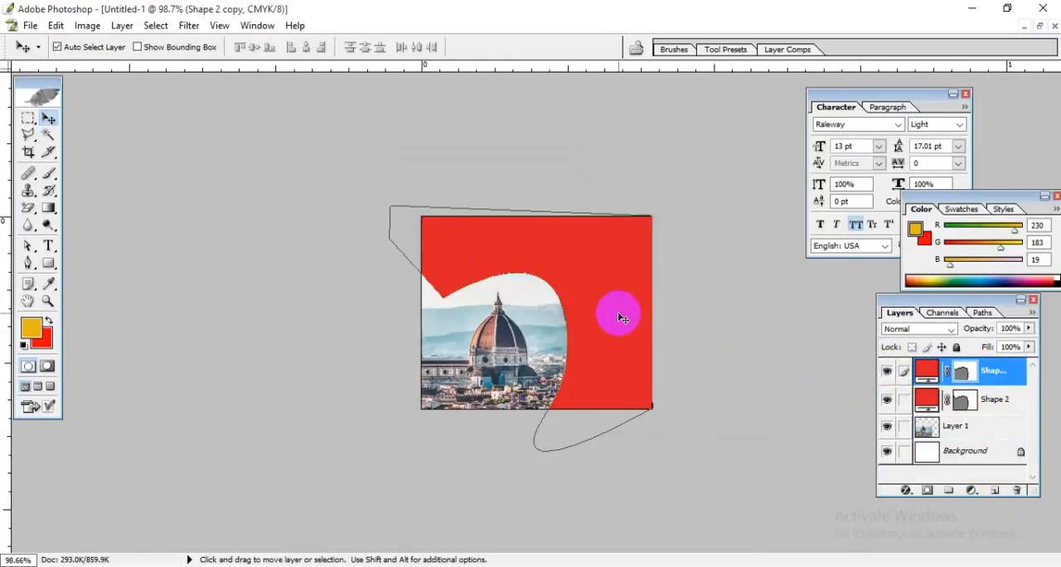
{"action": "left_click_drag", "start_coordinate": [648, 328], "coordinate": [615, 307]}
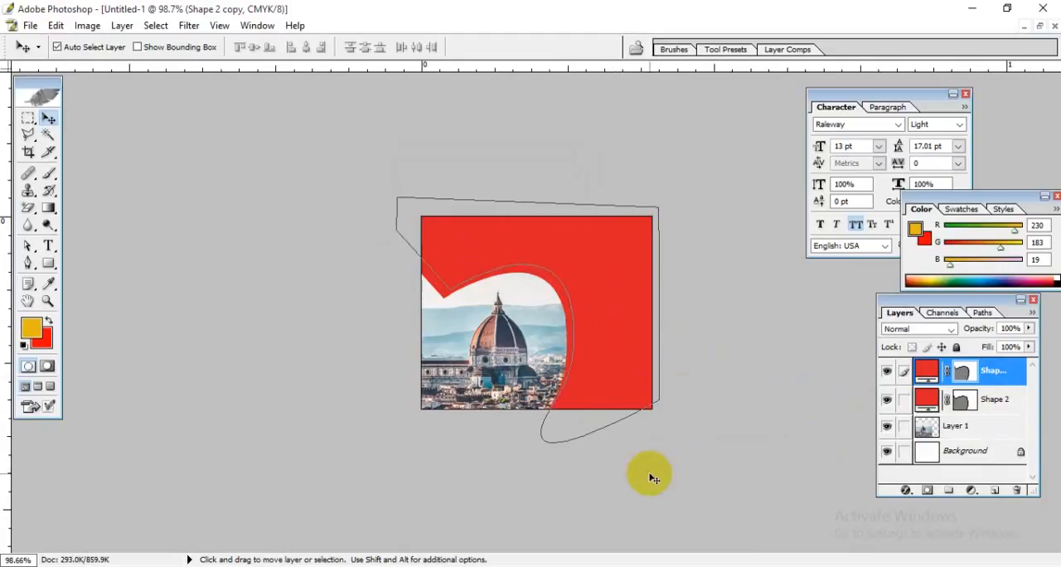
Step: Change the duplicated shape's fill to a brighter red than the original shape's
{"action": "double_click", "coordinate": [927, 372]}
{"action": "left_click", "coordinate": [772, 206]}
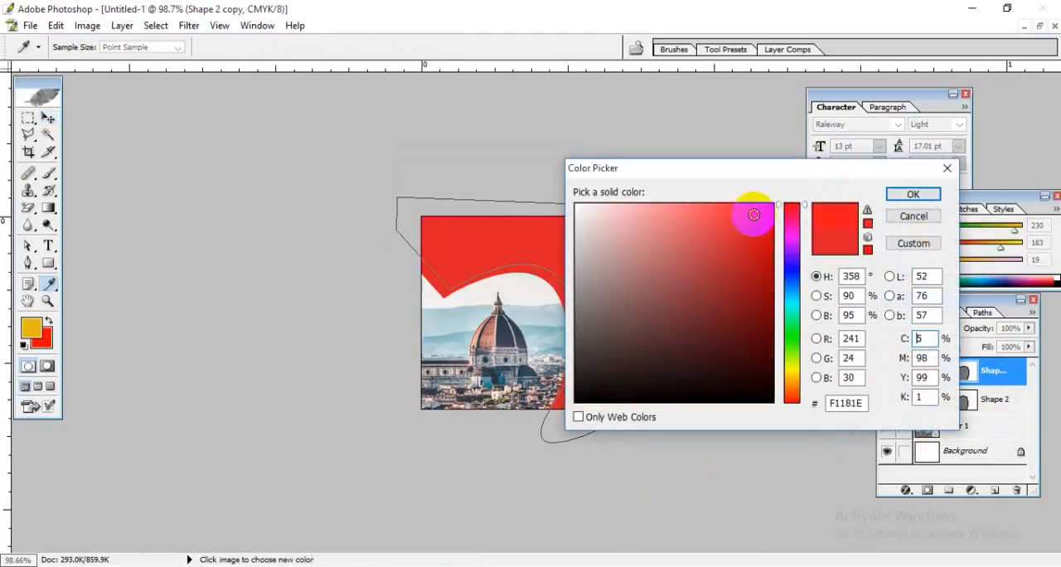
{"action": "left_click", "coordinate": [908, 198]}
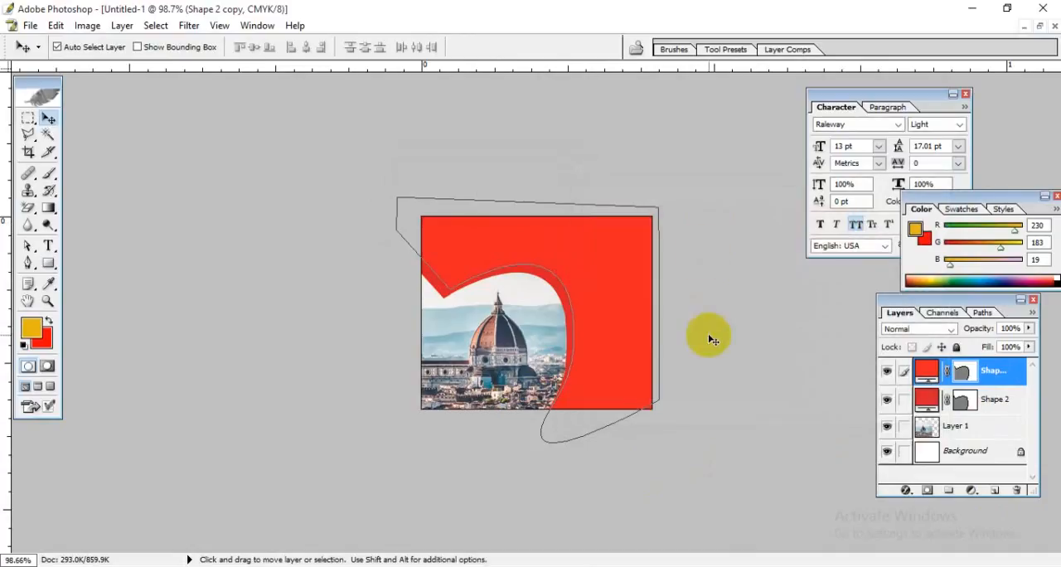
{"action": "left_click", "coordinate": [479, 412]}
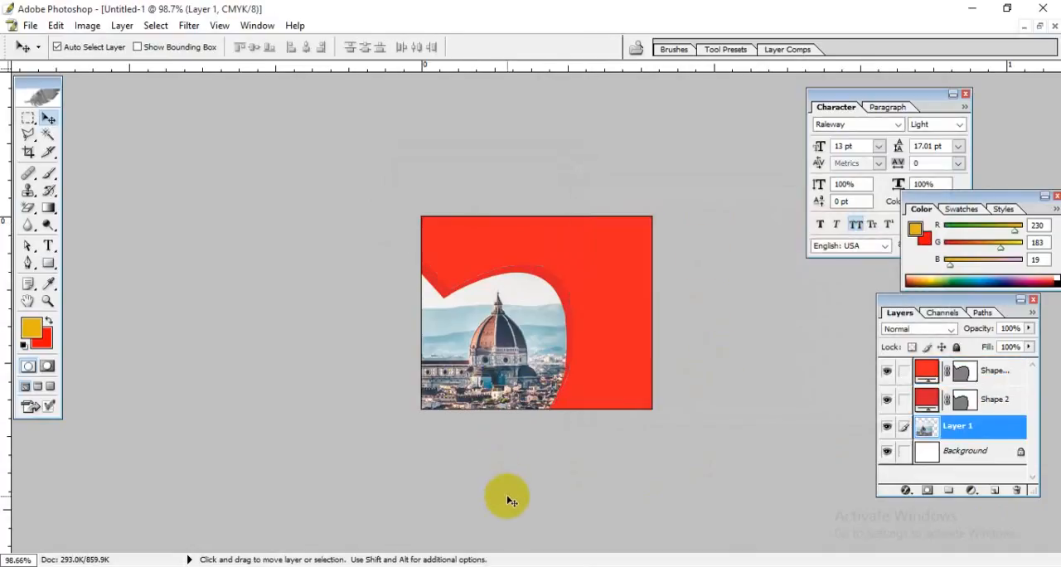
Step: Scale the brighter red shape copy proportionally to 105.5% around the cityscape
{"action": "left_click", "coordinate": [602, 313]}
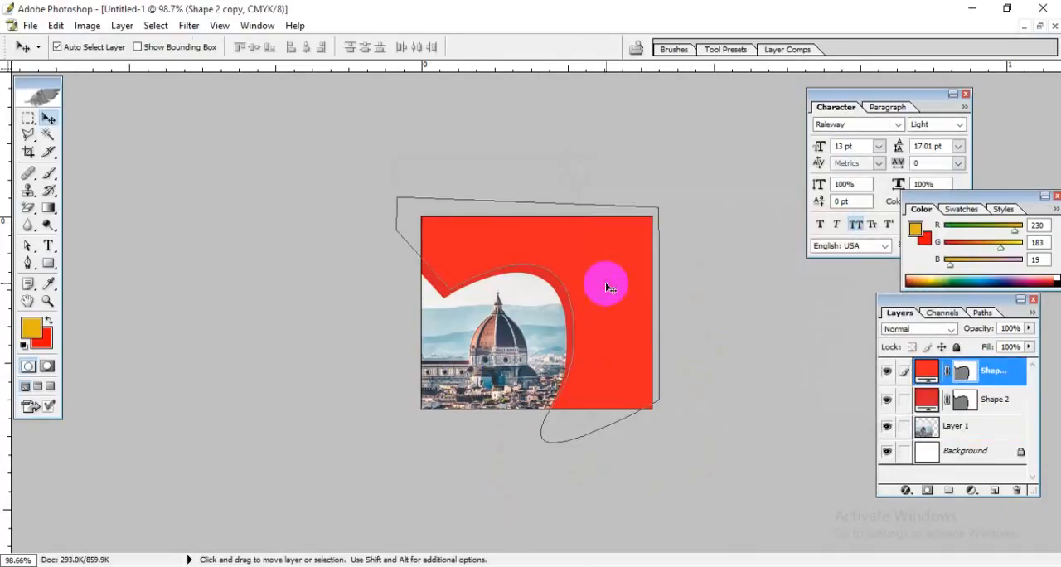
{"action": "key", "text": "ctrl+t"}
{"action": "left_click_drag", "start_coordinate": [660, 443], "coordinate": [668, 454]}
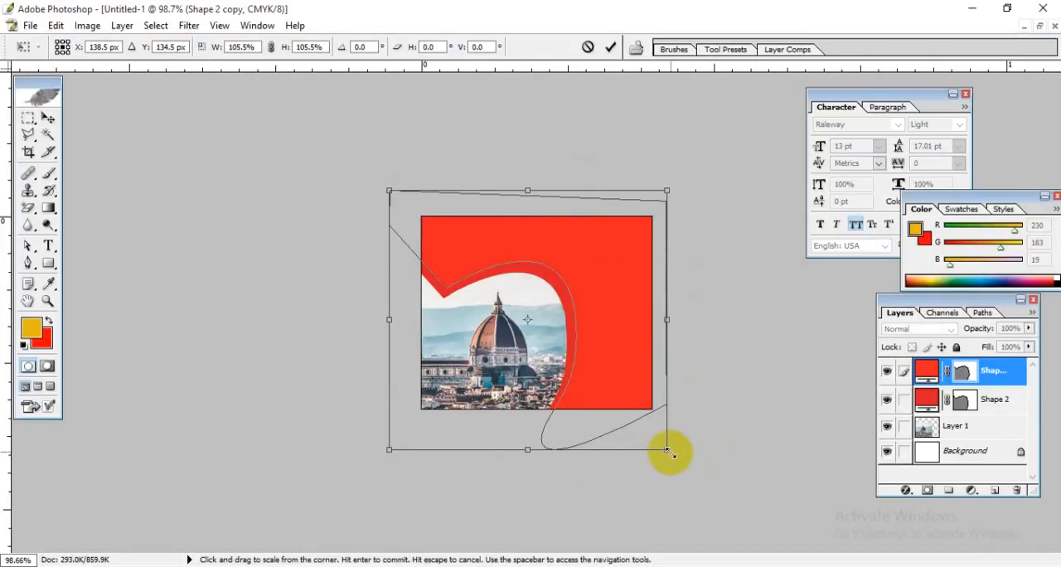
Step: Nudge the enlarged red shape copy slightly down and left so a thin darker red rim shows along the photo, and apply the transform
{"action": "key", "text": "Down"}
{"action": "key", "text": "Down"}
{"action": "key", "text": "Down"}
{"action": "key", "text": "Down"}
{"action": "key", "text": "Down"}
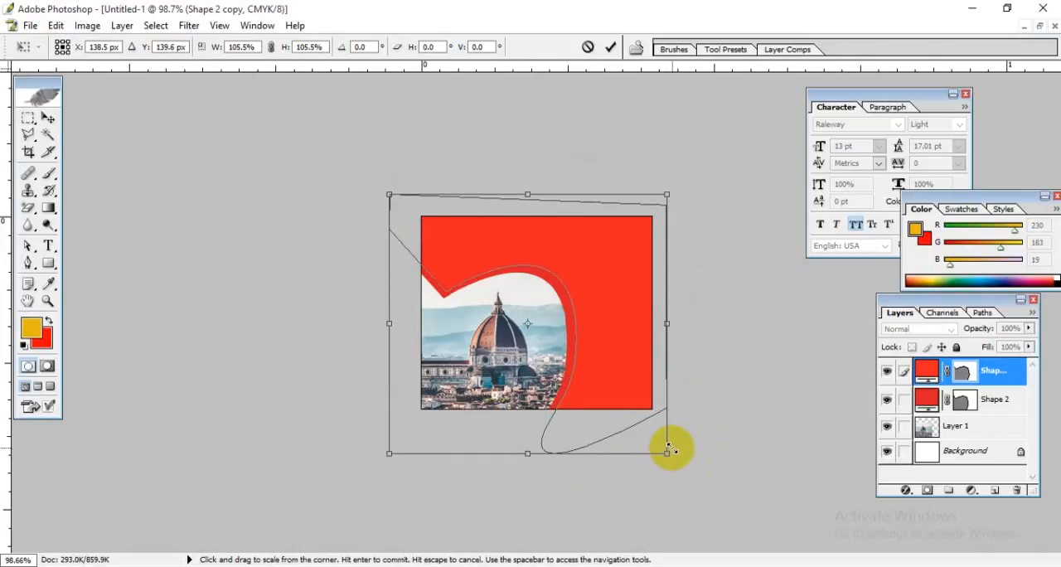
{"action": "key", "text": "Left"}
{"action": "key", "text": "Left"}
{"action": "key", "text": "Left"}
{"action": "key", "text": "Left"}
{"action": "key", "text": "Left"}
{"action": "key", "text": "Left"}
{"action": "key", "text": "Right"}
{"action": "key", "text": "Right"}
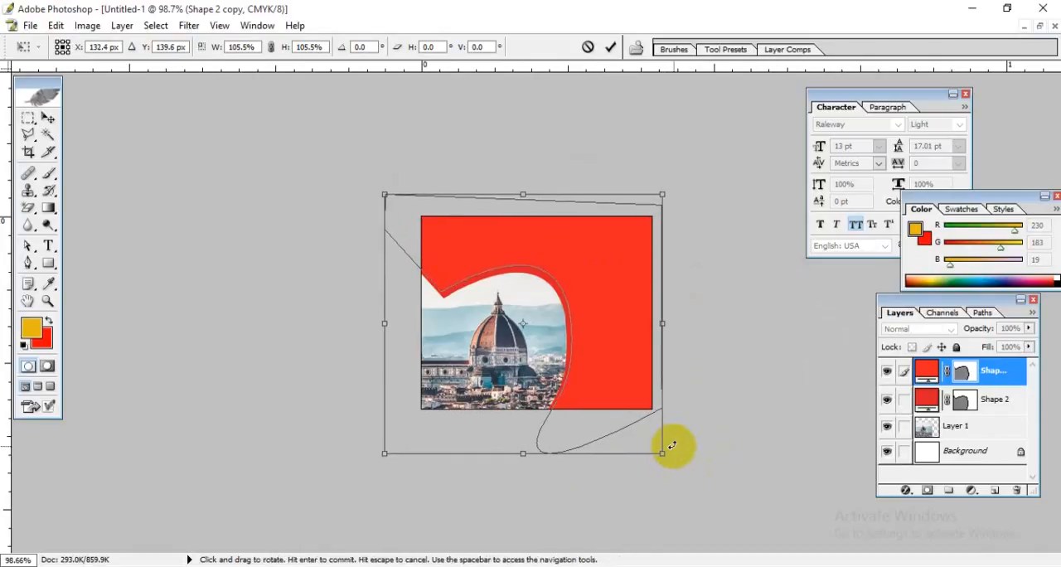
{"action": "key", "text": "Down"}
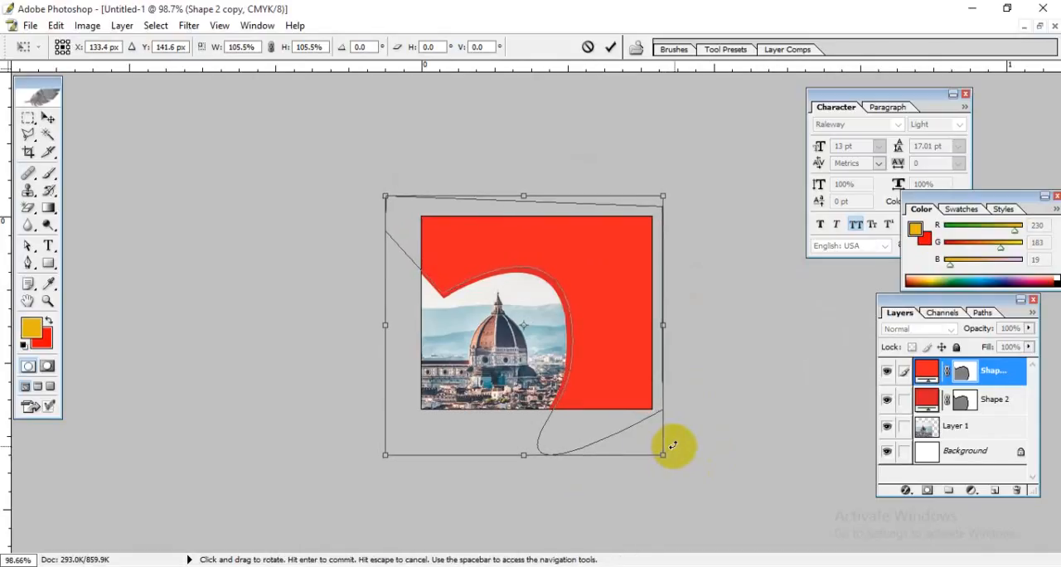
{"action": "double_click", "coordinate": [594, 382]}
{"action": "left_click", "coordinate": [480, 375]}
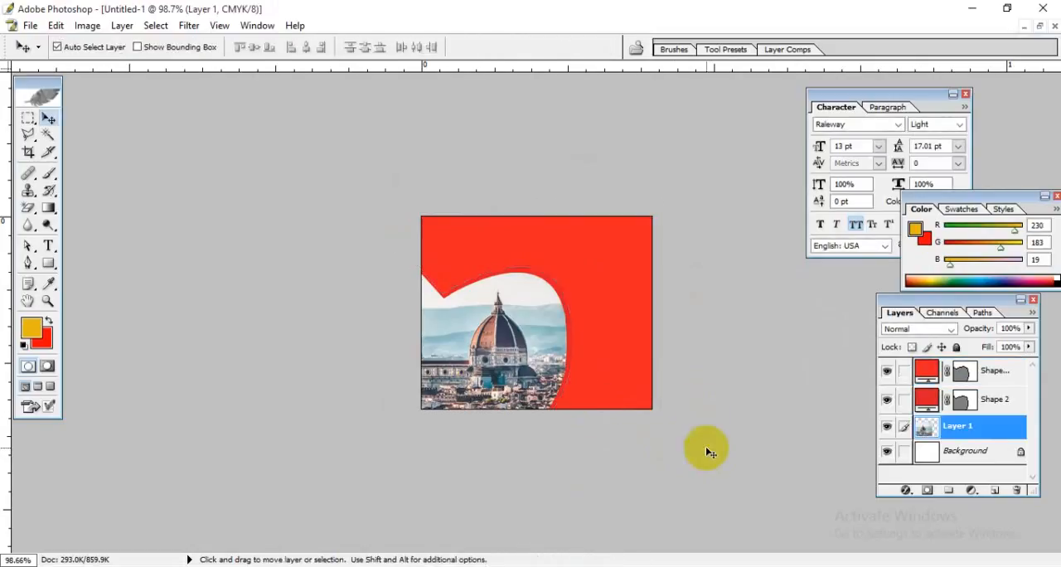
Step: Examine the layered red edge around the cityscape at 200% zoom
{"action": "left_click", "coordinate": [583, 320]}
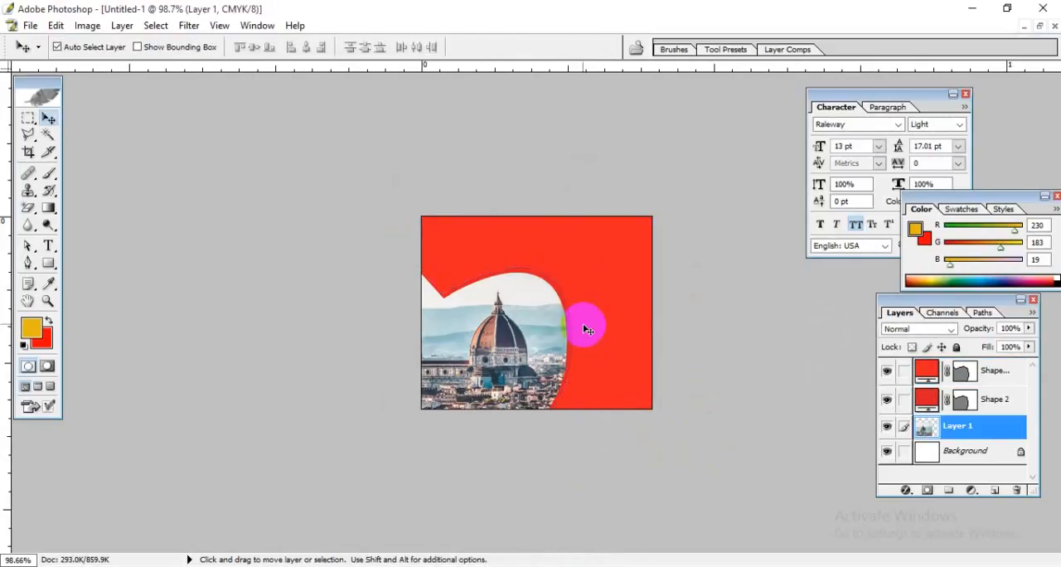
{"action": "left_click", "coordinate": [526, 326]}
{"action": "key", "text": "ctrl+plus"}
{"action": "key", "text": "ctrl+plus"}
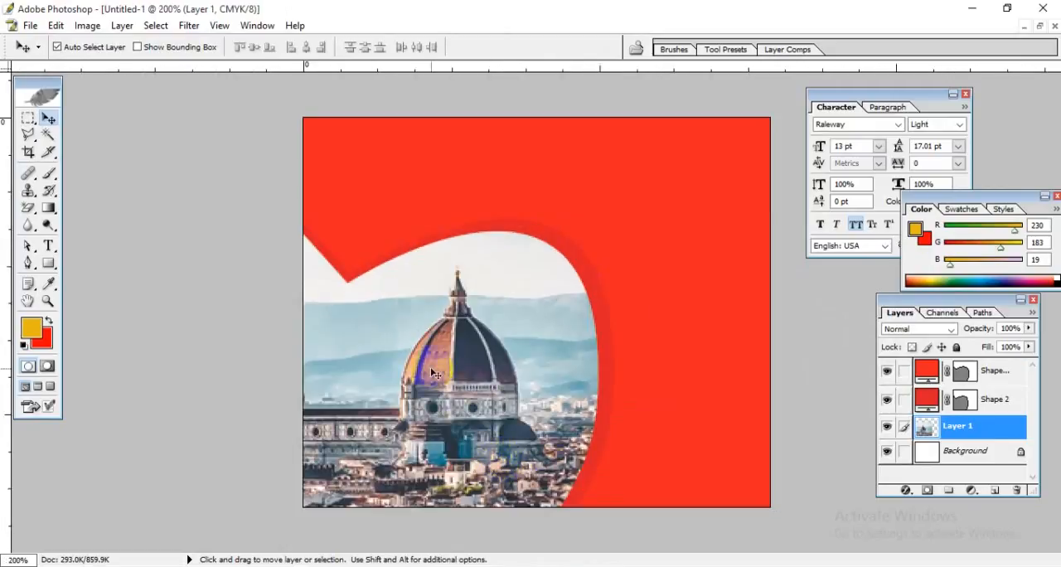
{"action": "left_click", "coordinate": [276, 251]}
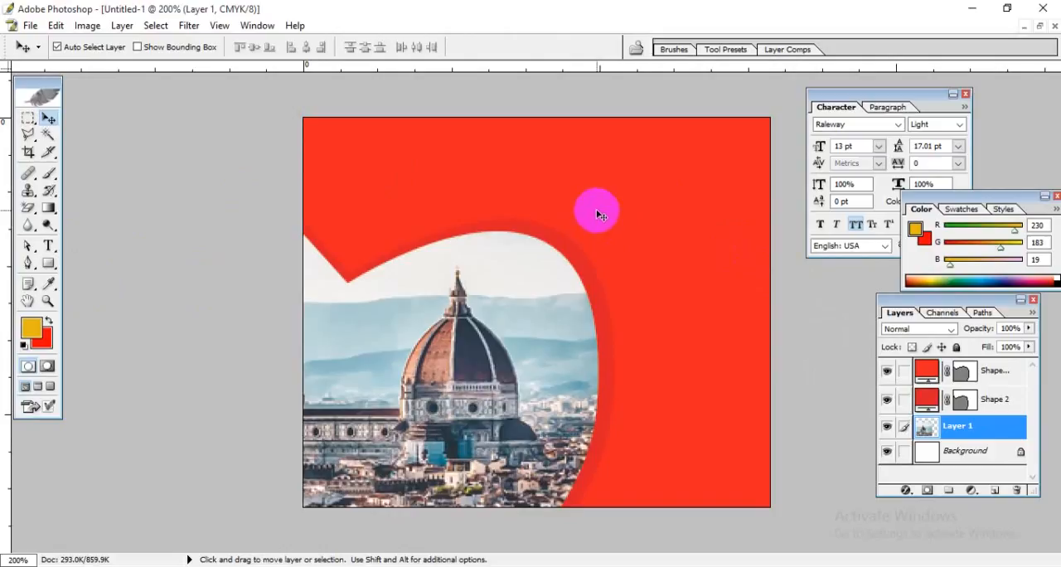
{"action": "left_click", "coordinate": [991, 371]}
{"action": "left_click", "coordinate": [512, 346]}
Step: Set the Type tool's text color to white (FFFFFF)
{"action": "left_click", "coordinate": [50, 244]}
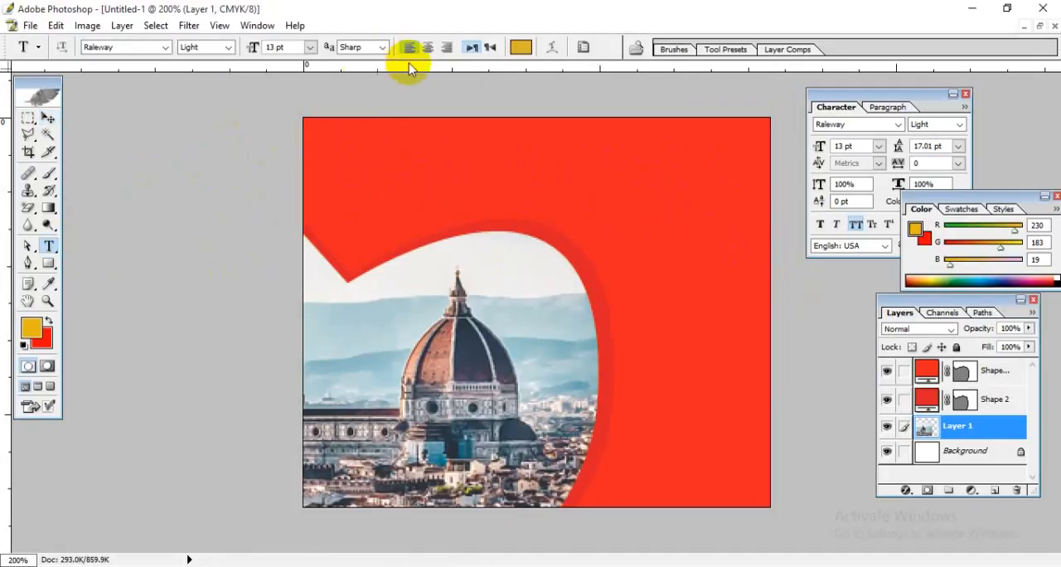
{"action": "left_click", "coordinate": [517, 44]}
{"action": "left_click_drag", "start_coordinate": [628, 206], "coordinate": [581, 214]}
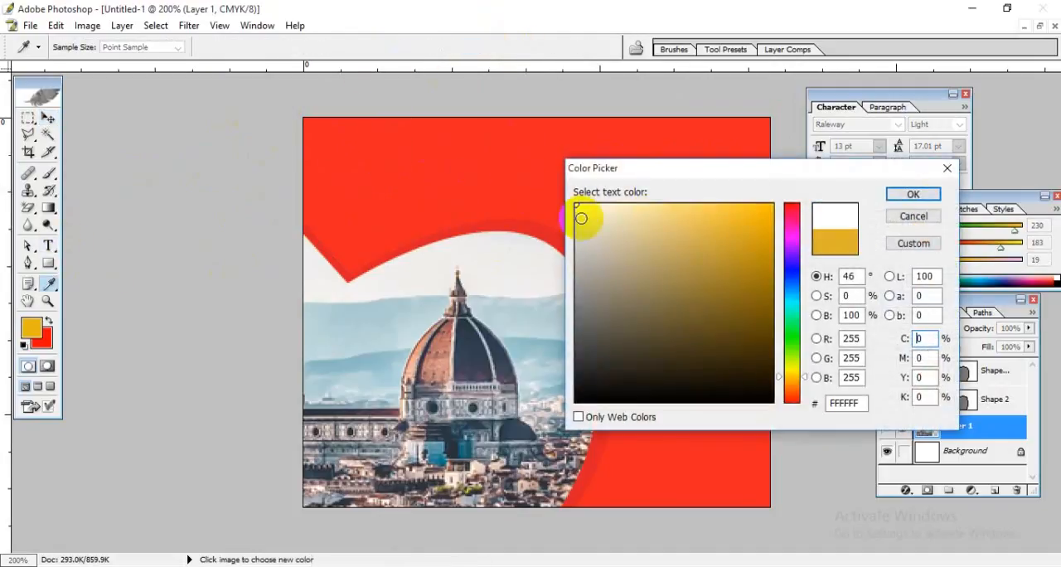
{"action": "left_click", "coordinate": [924, 194]}
Step: Add the text "MAIN" in 3 pt Raleway Light near the banner's upper edge and move its layer above the red shapes
{"action": "left_click", "coordinate": [345, 161]}
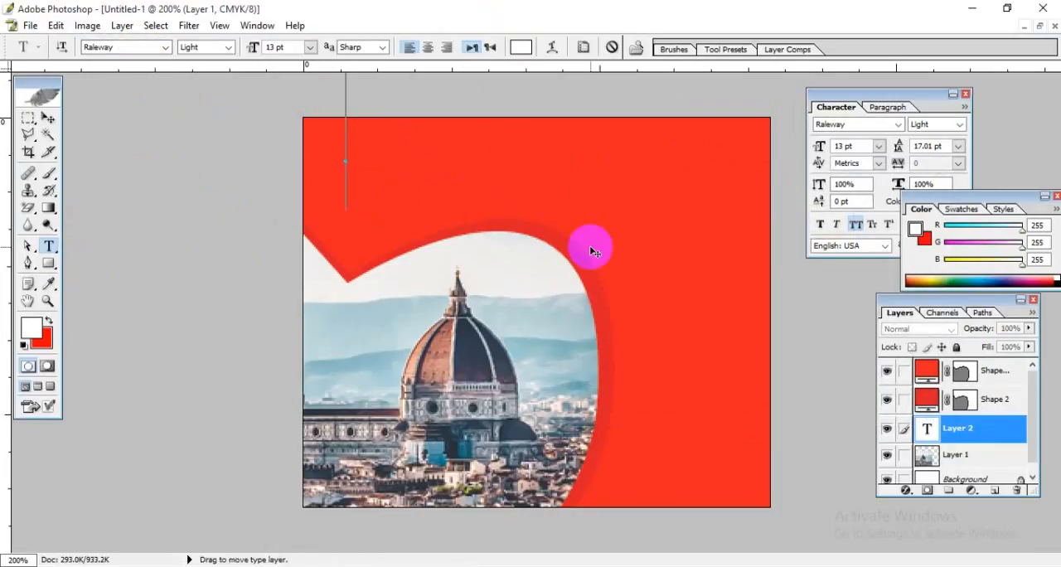
{"action": "type", "text": "travel"}
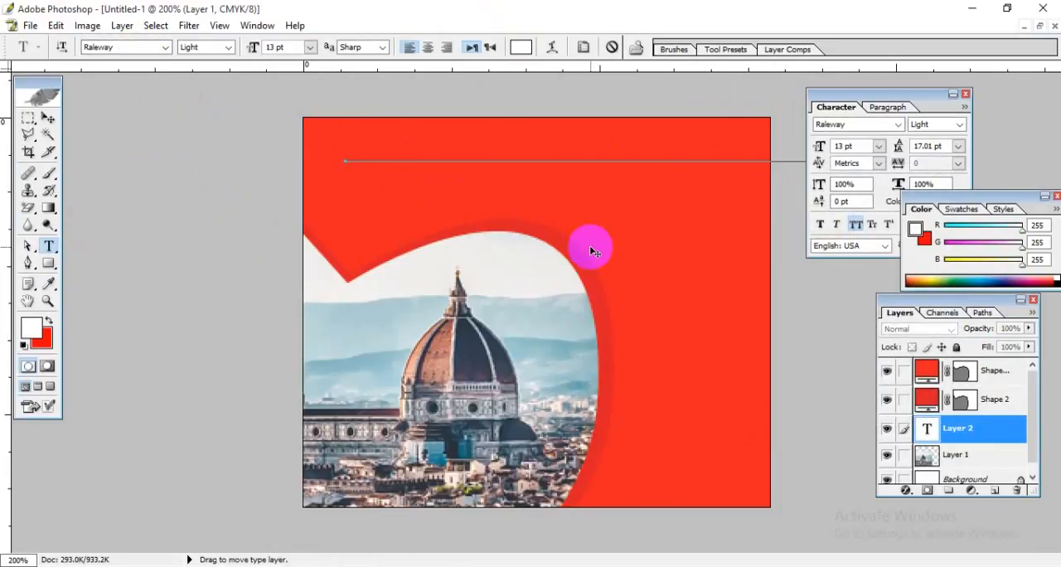
{"action": "key", "text": "ctrl+a"}
{"action": "left_click", "coordinate": [283, 47]}
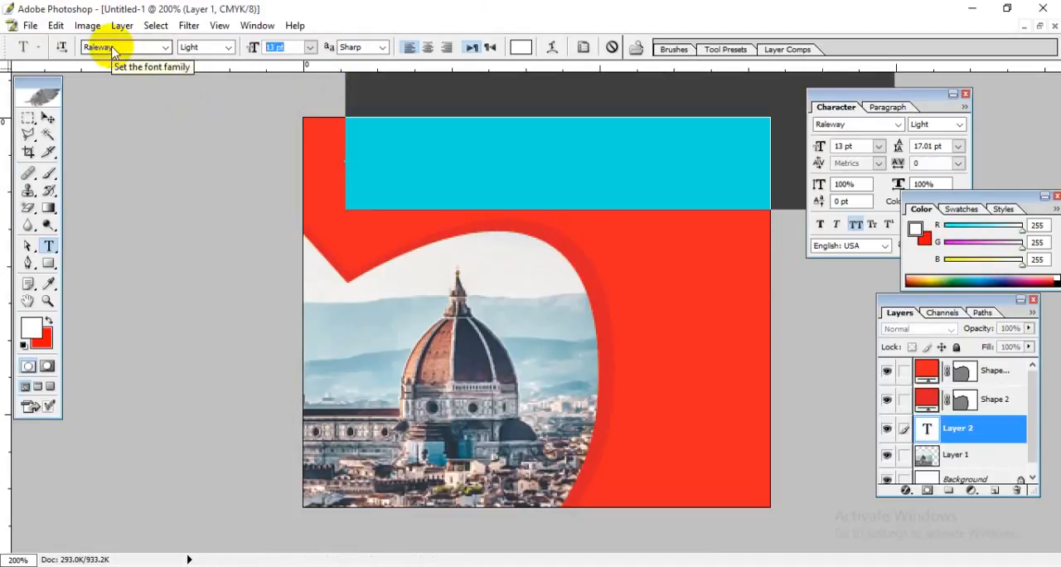
{"action": "type", "text": "3"}
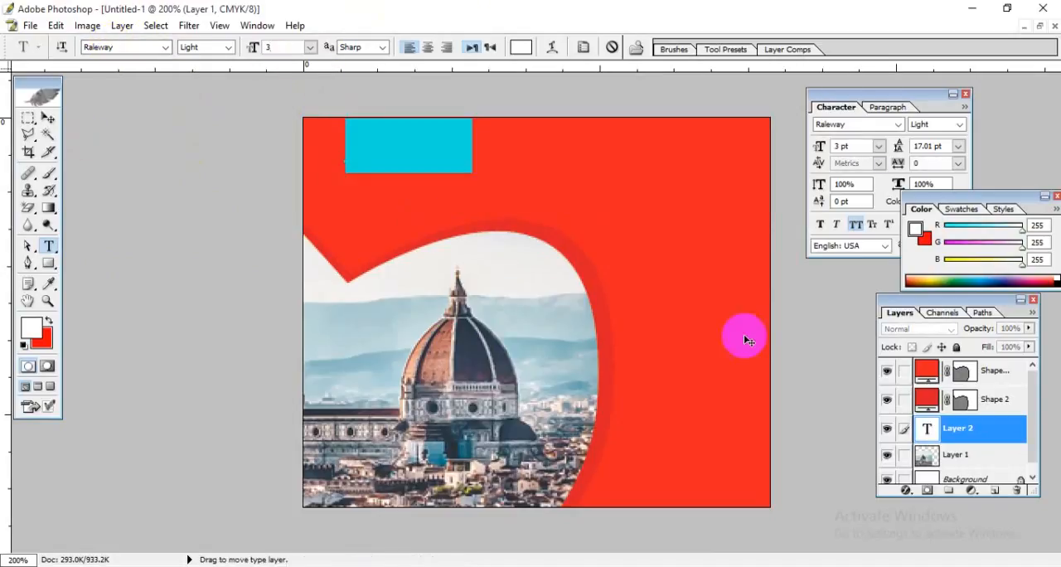
{"action": "left_click_drag", "start_coordinate": [961, 431], "coordinate": [993, 371]}
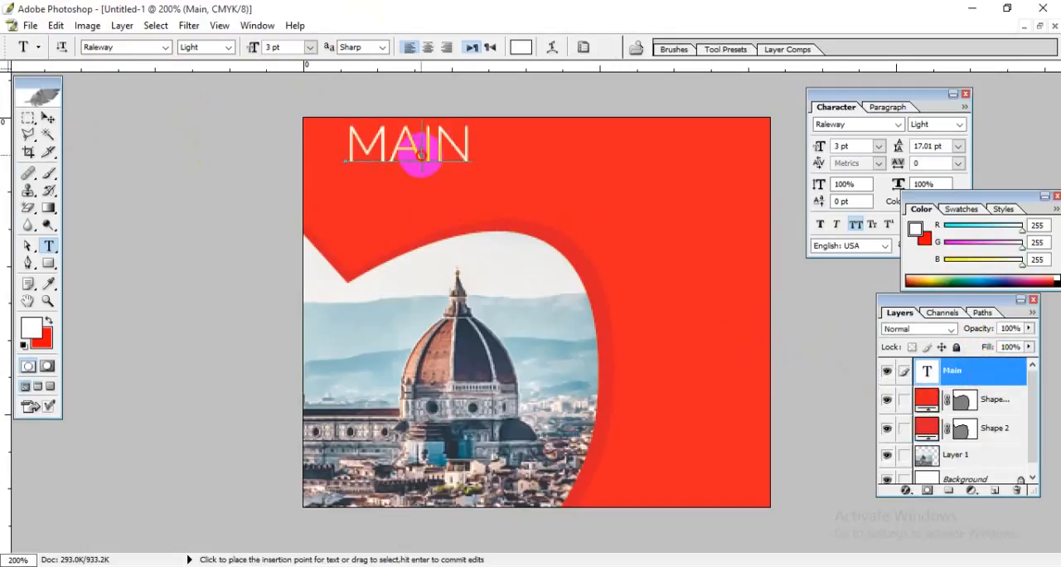
Step: Extend the headline to read "MAIN ATTRACTIVE TEXT" and shift it down and toward the banner's left edge
{"action": "left_click", "coordinate": [464, 148]}
{"action": "left_click_drag", "start_coordinate": [464, 147], "coordinate": [321, 151]}
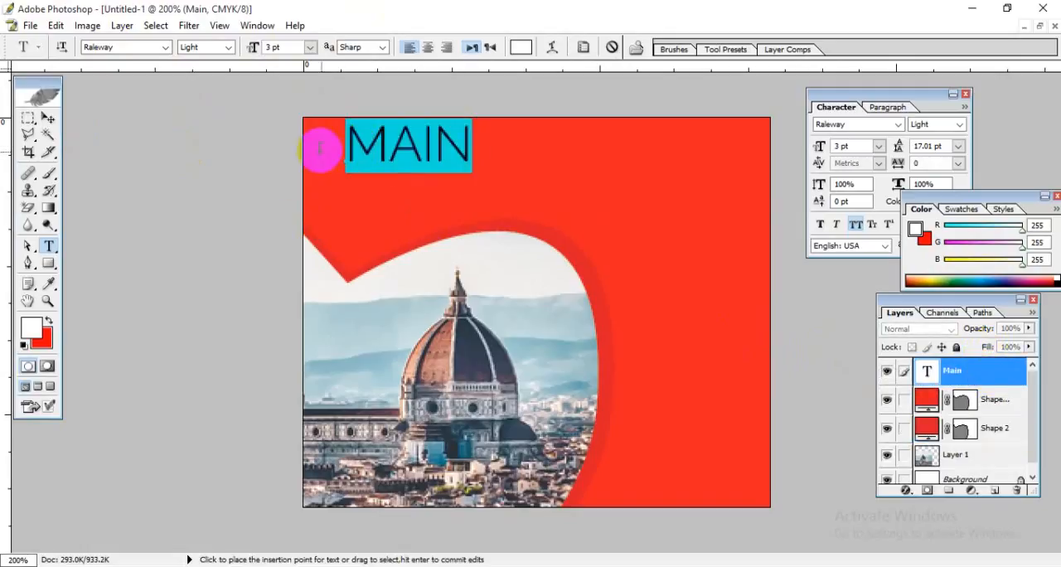
{"action": "left_click", "coordinate": [479, 151]}
{"action": "left_click_drag", "start_coordinate": [469, 148], "coordinate": [349, 149]}
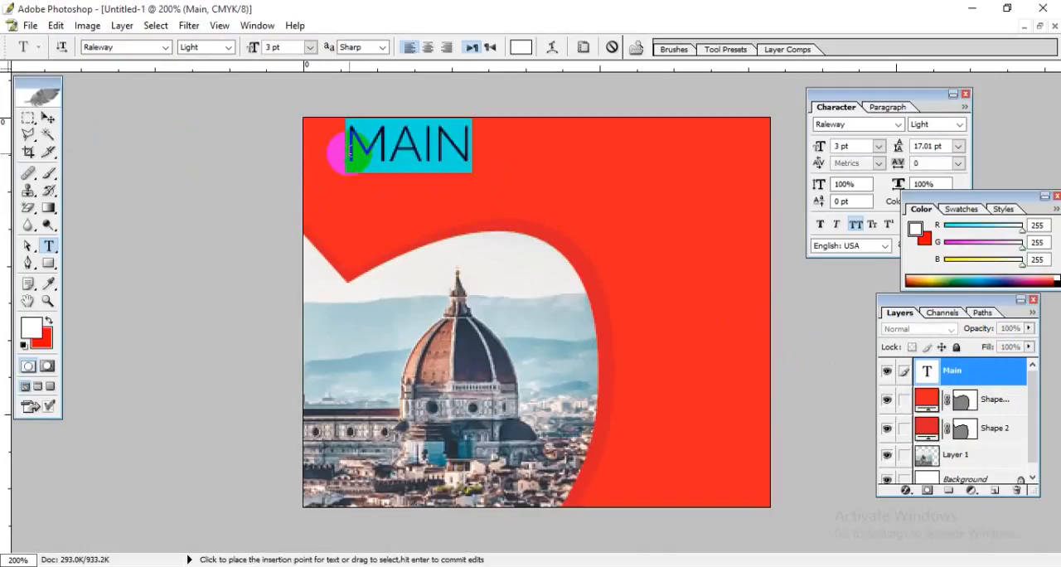
{"action": "left_click", "coordinate": [350, 152]}
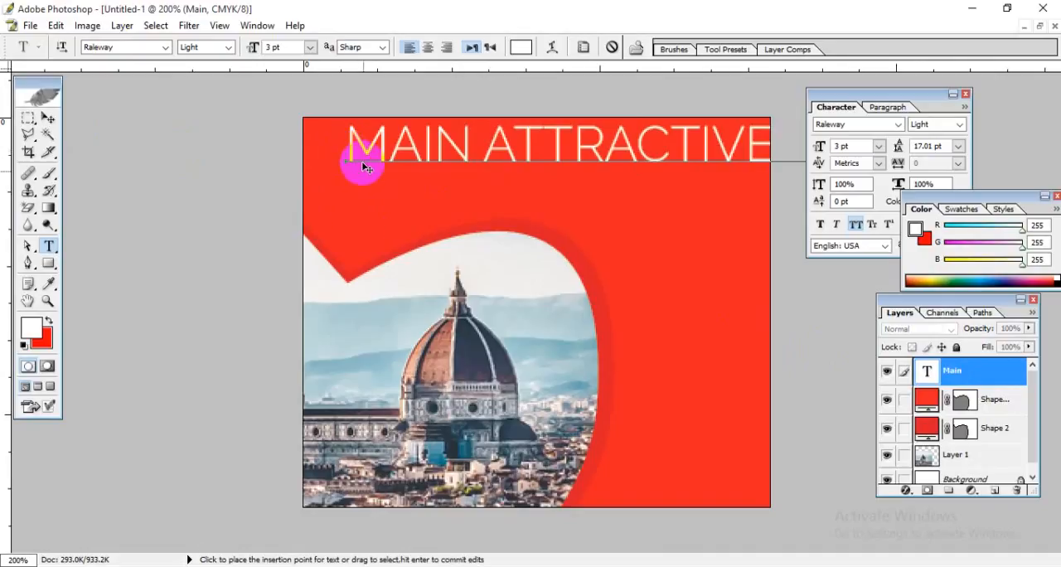
{"action": "left_click_drag", "start_coordinate": [616, 332], "coordinate": [588, 360]}
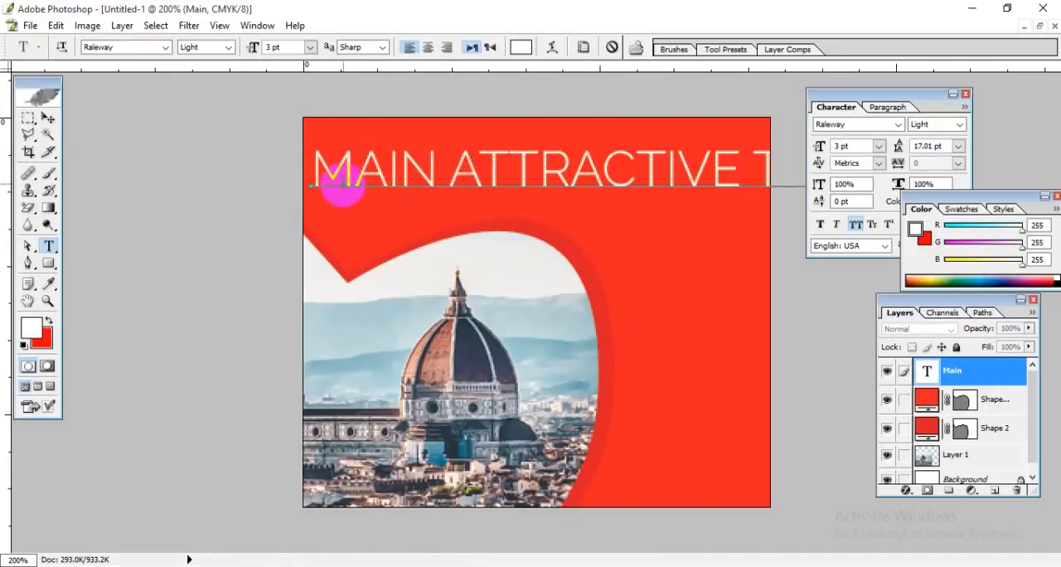
Step: Set the font size of the whole headline to 2 pt
{"action": "key", "text": "ctrl+a"}
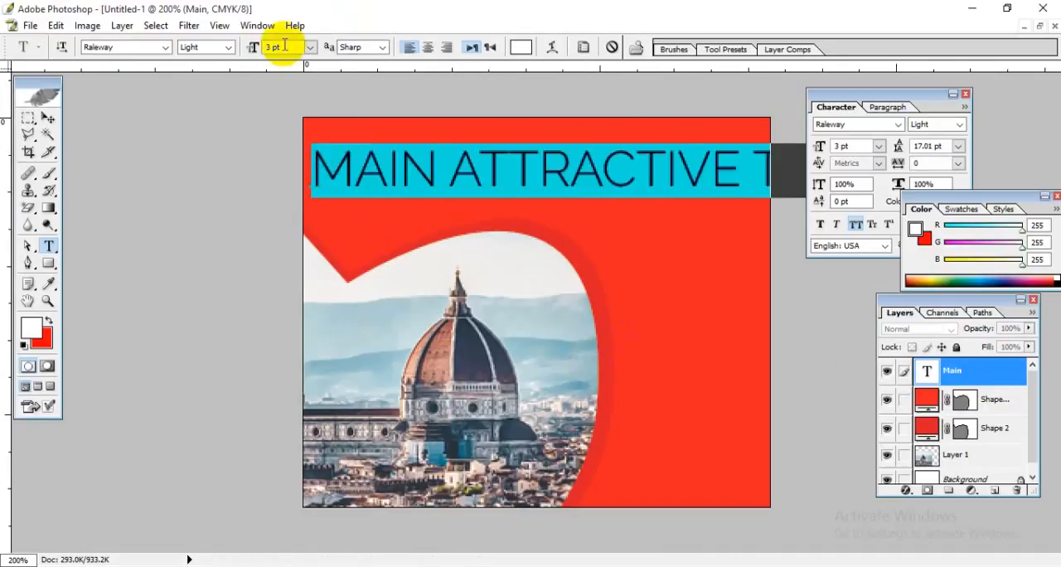
{"action": "left_click_drag", "start_coordinate": [285, 46], "coordinate": [193, 57]}
{"action": "type", "text": "2"}
{"action": "key", "text": "Return"}
{"action": "left_click", "coordinate": [611, 174]}
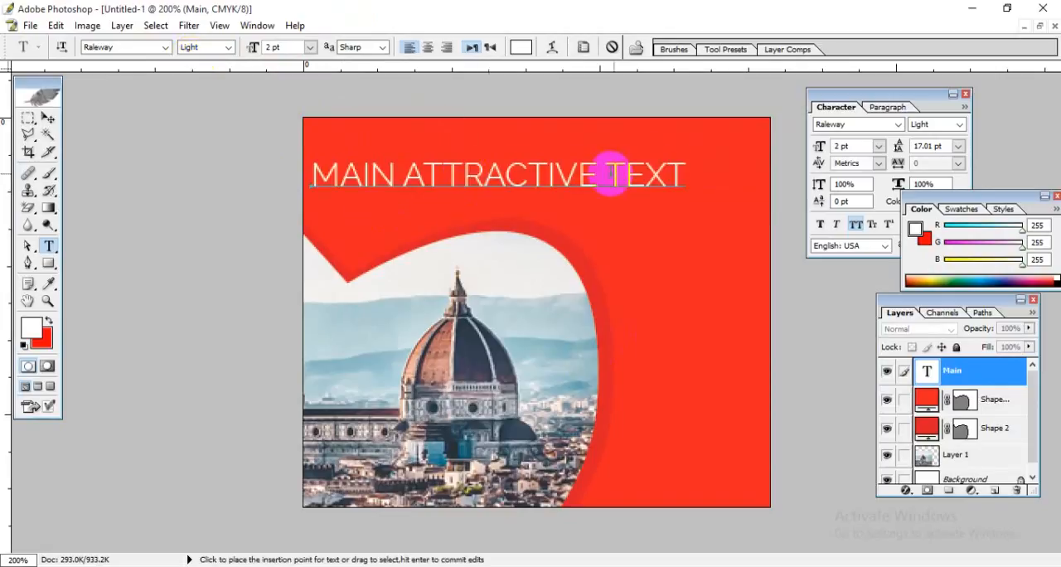
Step: Change the headline's Raleway font style to Medium
{"action": "left_click_drag", "start_coordinate": [688, 174], "coordinate": [315, 175]}
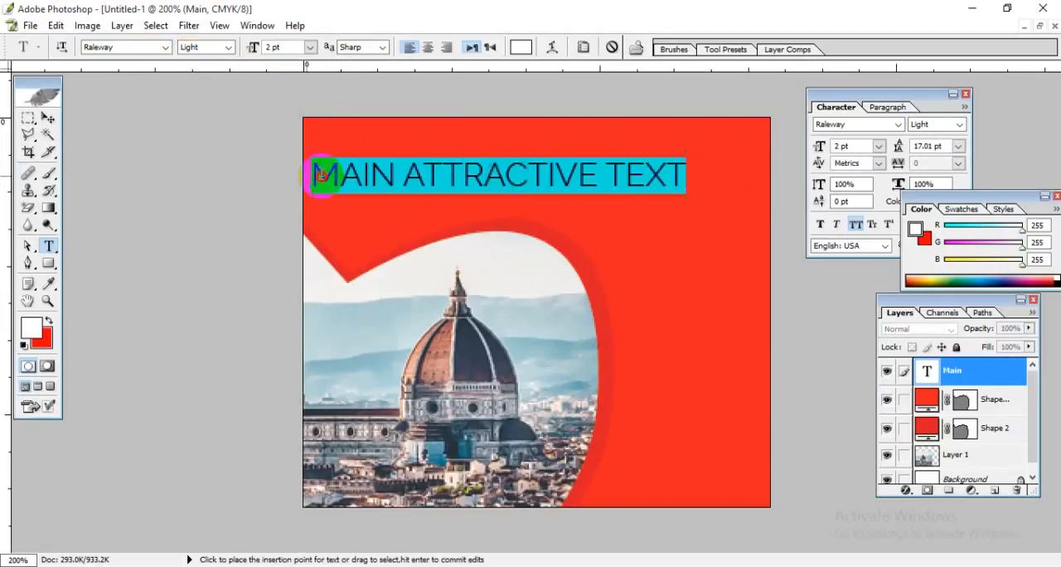
{"action": "left_click", "coordinate": [204, 49]}
{"action": "key", "text": "Down"}
{"action": "key", "text": "Down"}
{"action": "key", "text": "Down"}
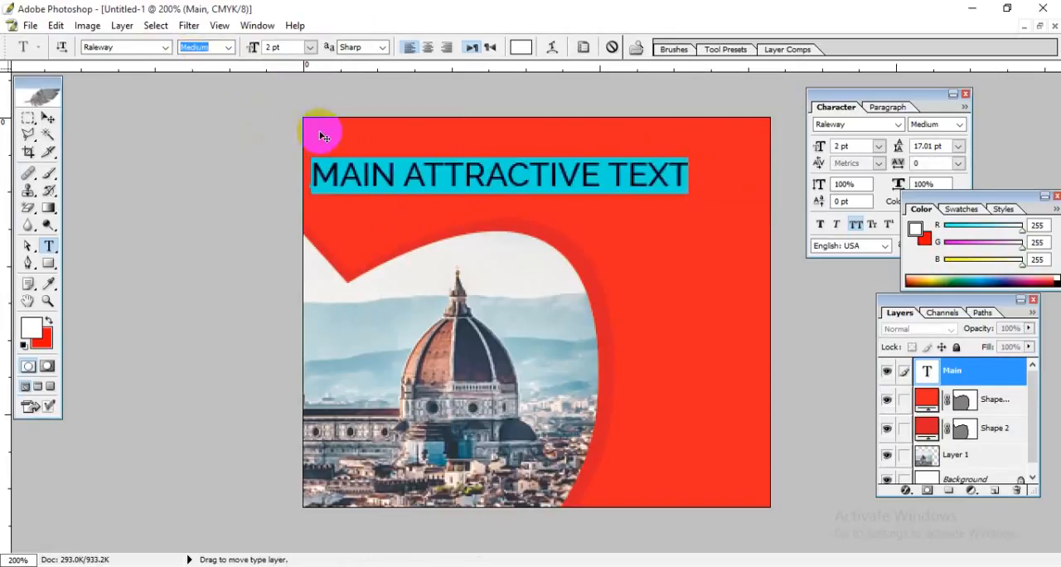
Step: Append "HERE" to the headline and shift the text slightly left and up to start at the banner's left edge
{"action": "left_click", "coordinate": [607, 185]}
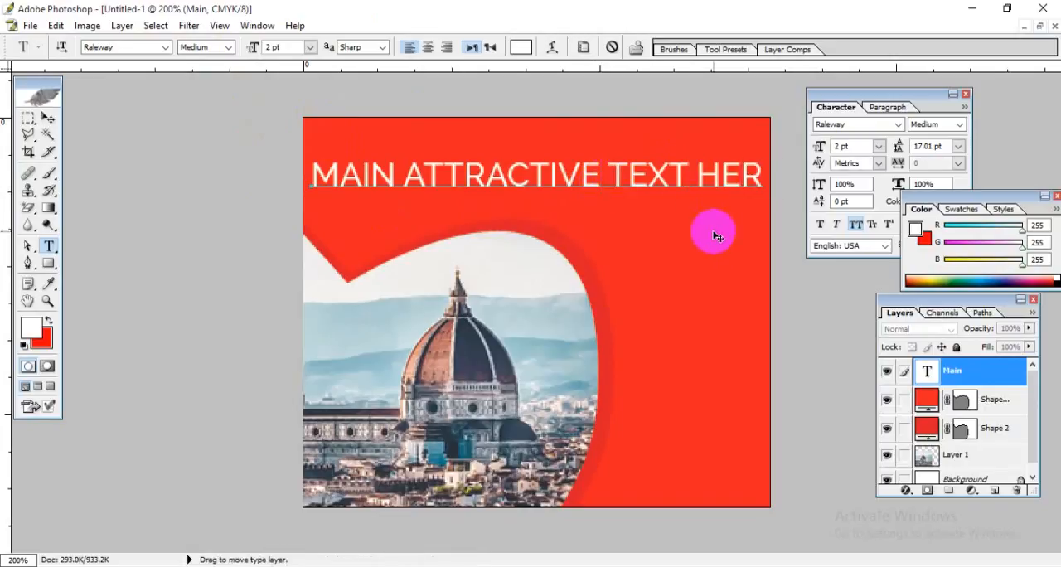
{"action": "left_click_drag", "start_coordinate": [632, 264], "coordinate": [625, 261]}
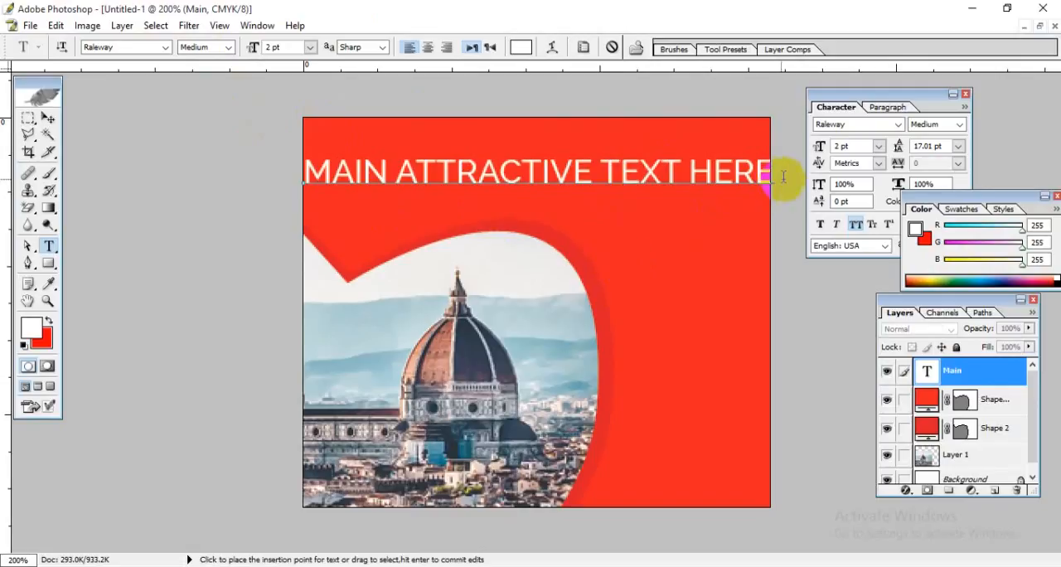
{"action": "left_click_drag", "start_coordinate": [779, 171], "coordinate": [316, 202]}
{"action": "left_click", "coordinate": [372, 185]}
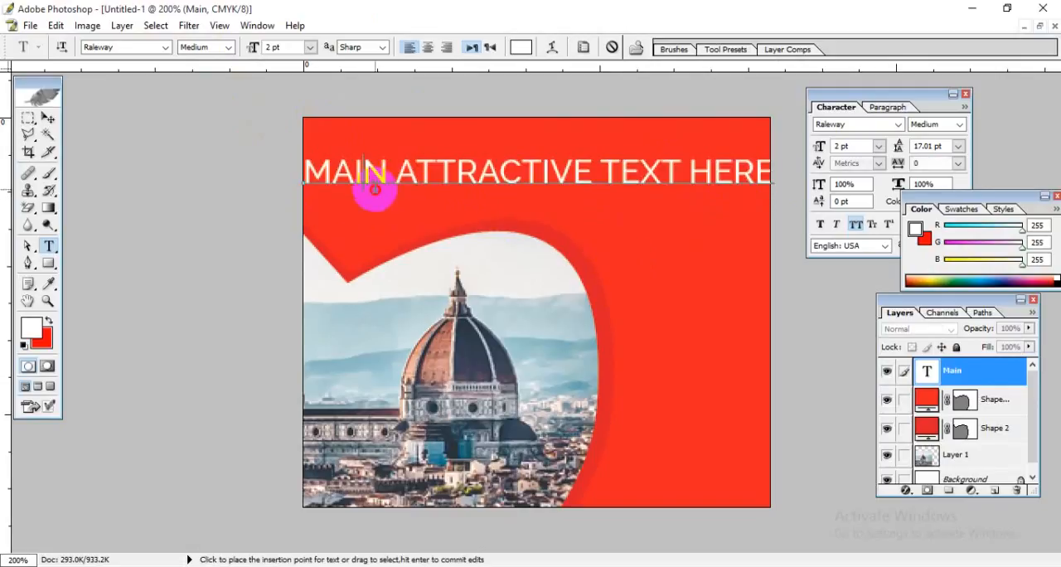
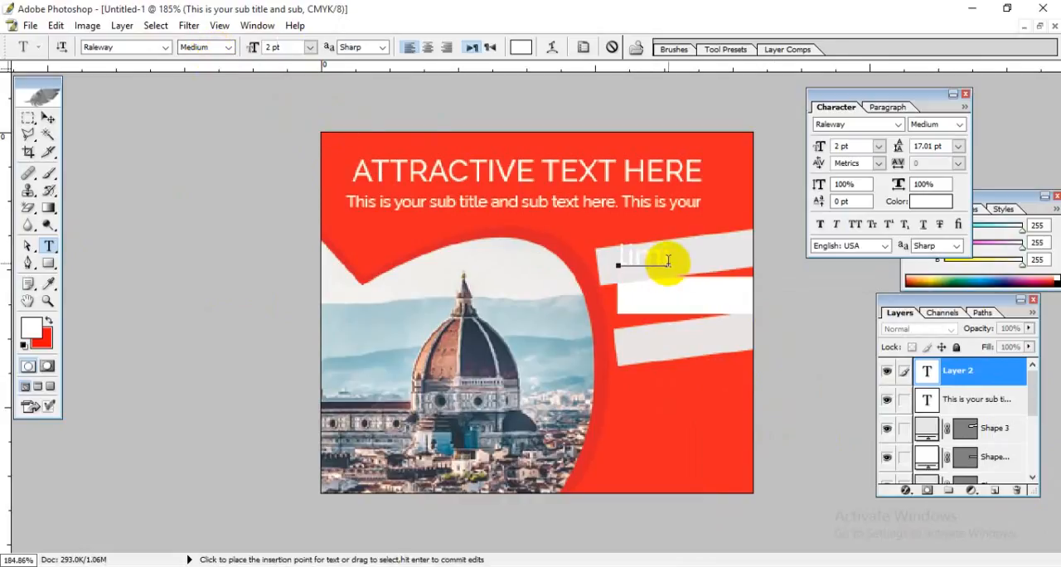
Step: Change the colour of the partly typed "limi" text on the uppermost strip to dark grey 494949
{"action": "left_click_drag", "start_coordinate": [667, 259], "coordinate": [620, 260]}
{"action": "left_click", "coordinate": [515, 48]}
{"action": "left_click_drag", "start_coordinate": [750, 456], "coordinate": [620, 472]}
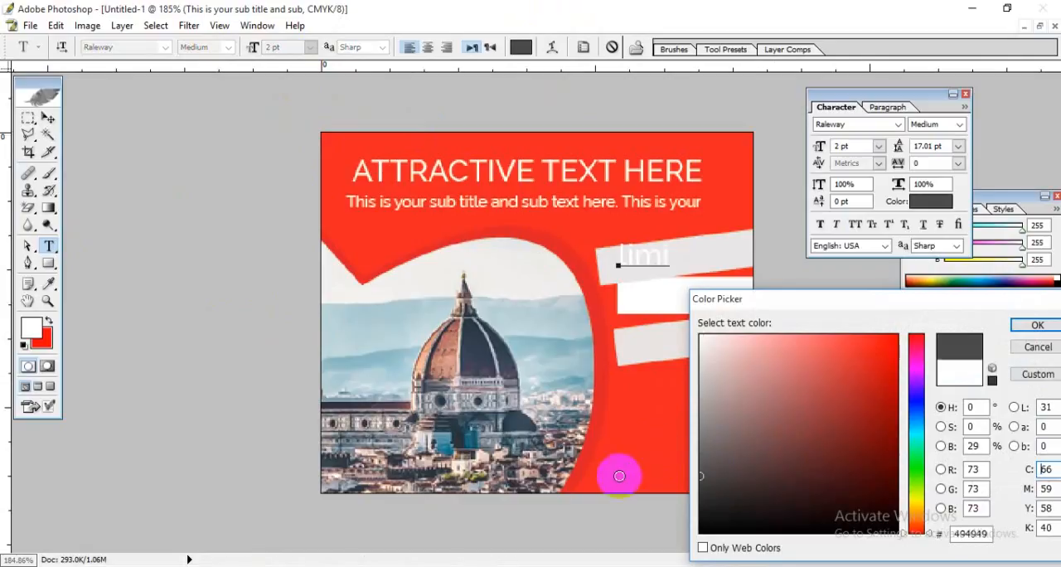
{"action": "left_click", "coordinate": [1037, 326]}
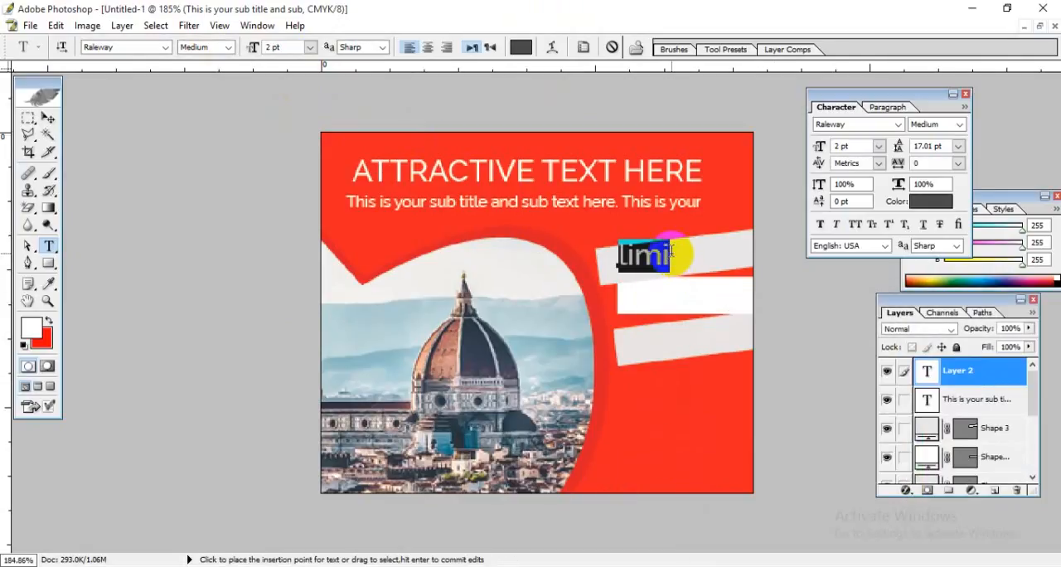
{"action": "left_click", "coordinate": [670, 260]}
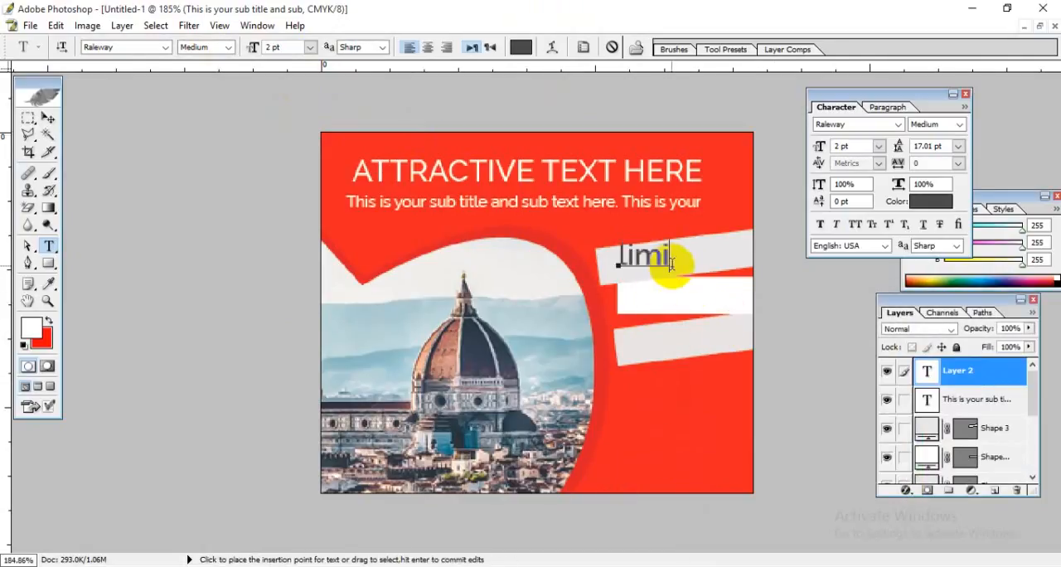
Step: Apply All Caps to the text on the uppermost strip and complete the word as "LIMITED"
{"action": "key", "text": "ctrl+a"}
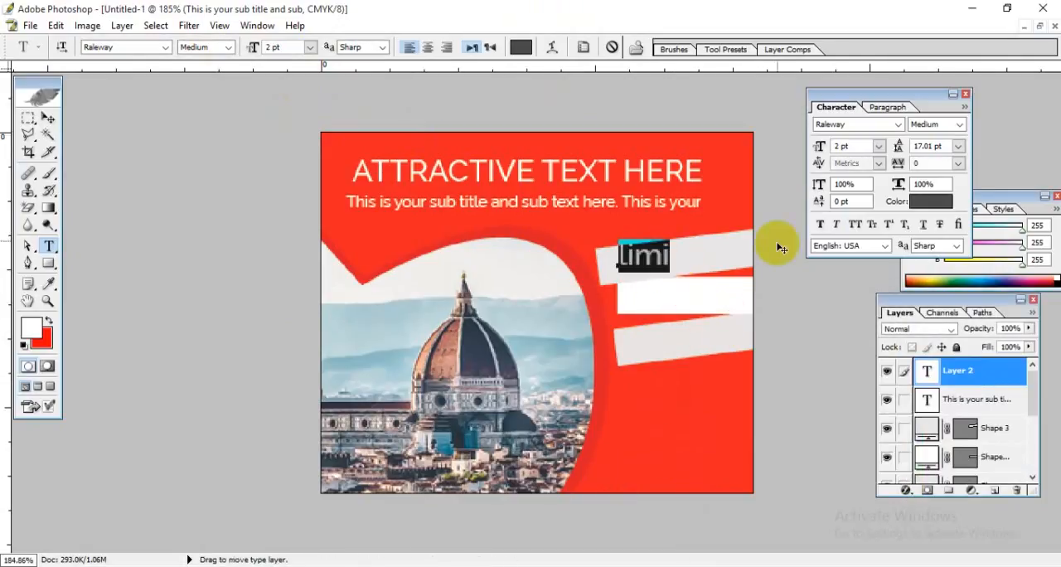
{"action": "left_click", "coordinate": [855, 223]}
{"action": "left_click", "coordinate": [685, 255]}
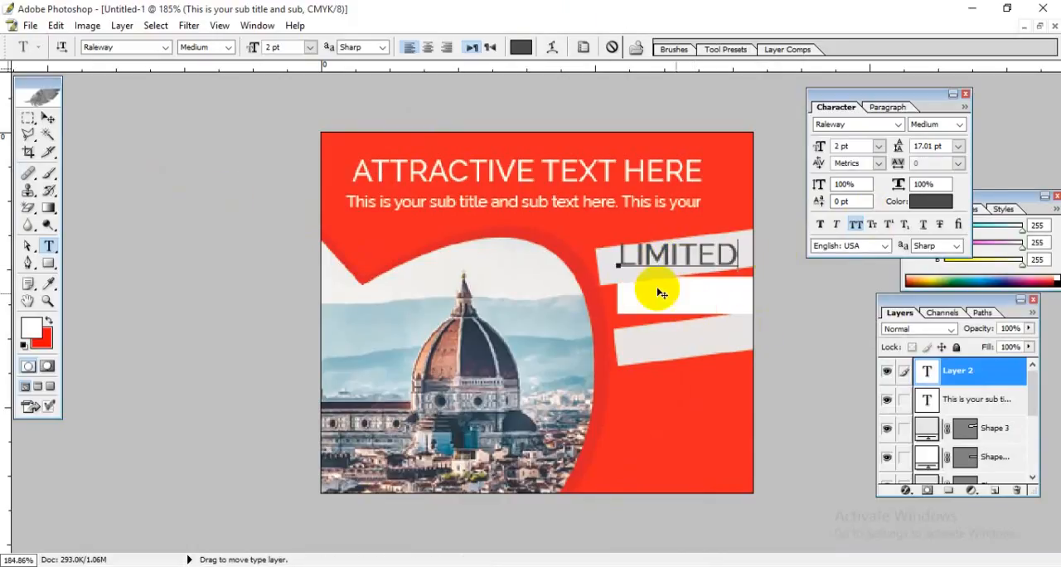
{"action": "left_click", "coordinate": [48, 118]}
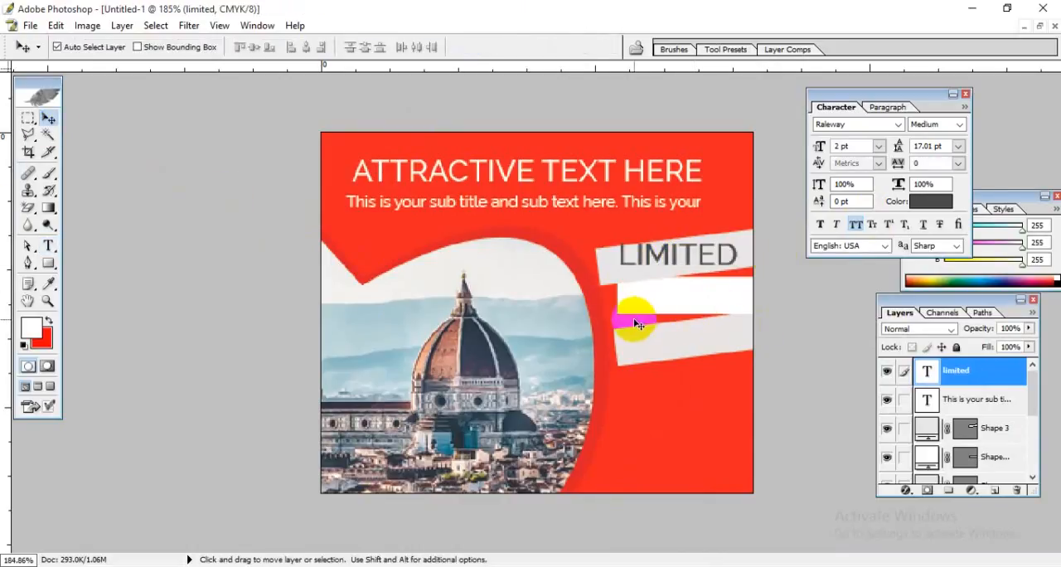
Step: Add a separate dark grey all-caps text reading "TIME" on the middle white strip
{"action": "left_click", "coordinate": [48, 245]}
{"action": "left_click", "coordinate": [642, 301]}
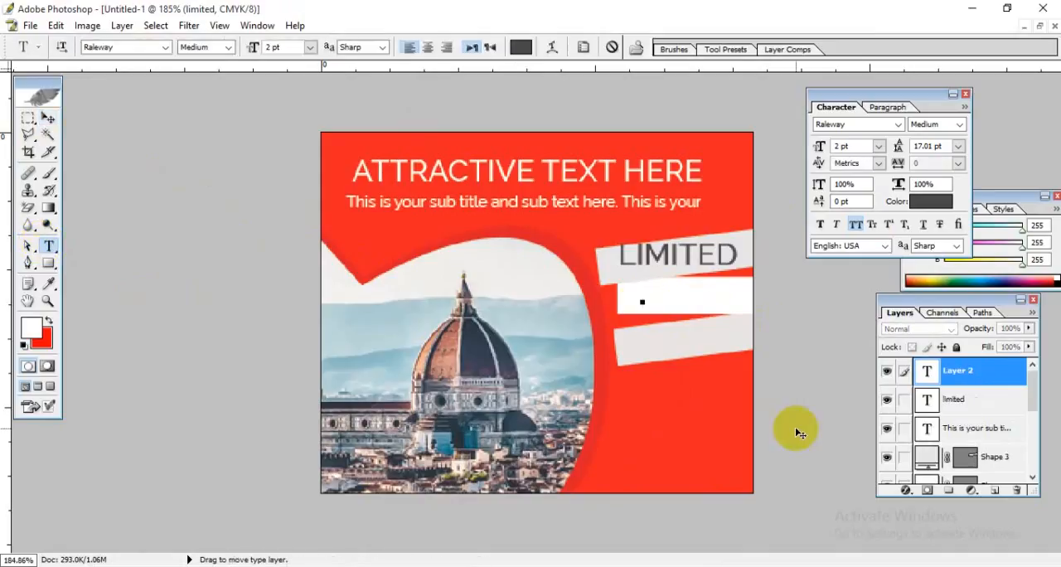
{"action": "type", "text": "time"}
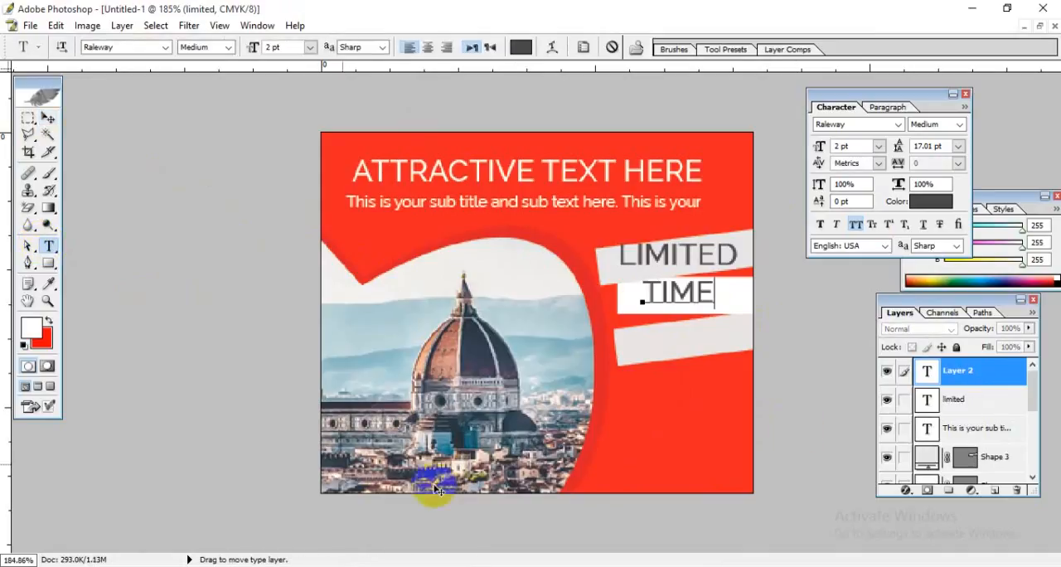
{"action": "left_click", "coordinate": [47, 119]}
Step: Add a separate dark grey all-caps text reading "OFFER" on the lowest strip
{"action": "left_click", "coordinate": [48, 246]}
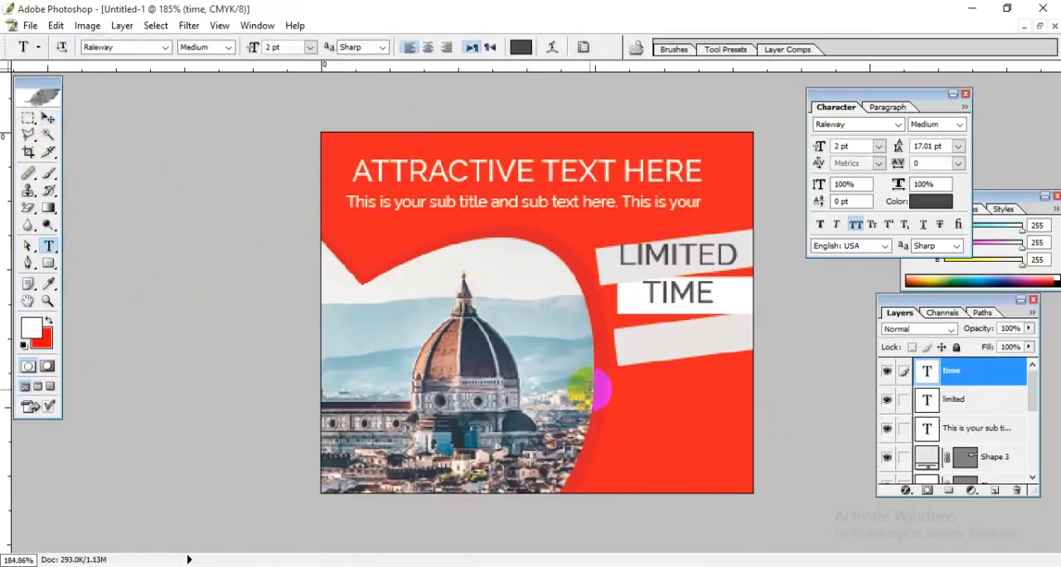
{"action": "left_click", "coordinate": [631, 348]}
{"action": "type", "text": "off"}
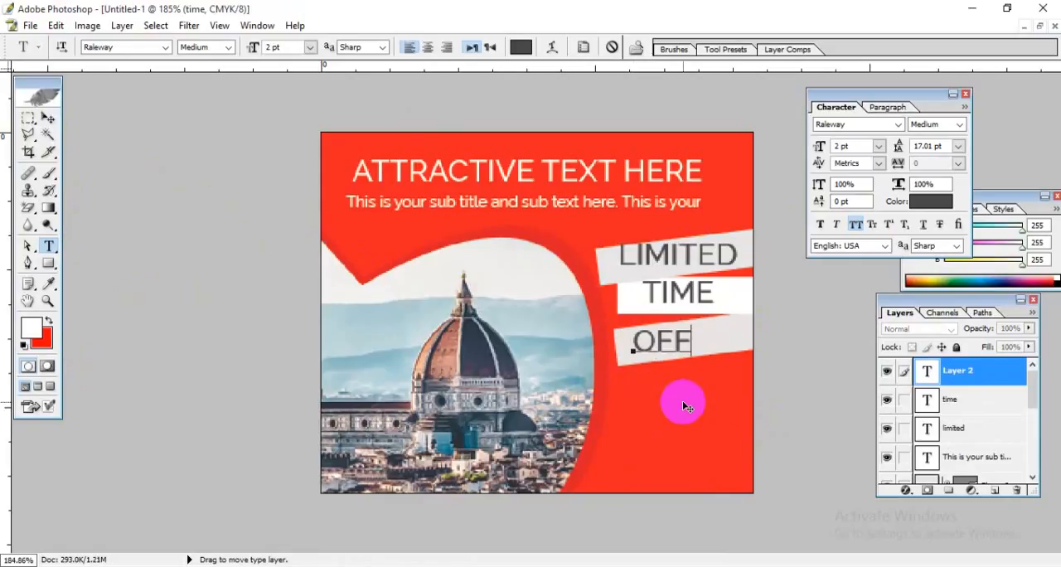
{"action": "type", "text": "er"}
{"action": "left_click", "coordinate": [48, 119]}
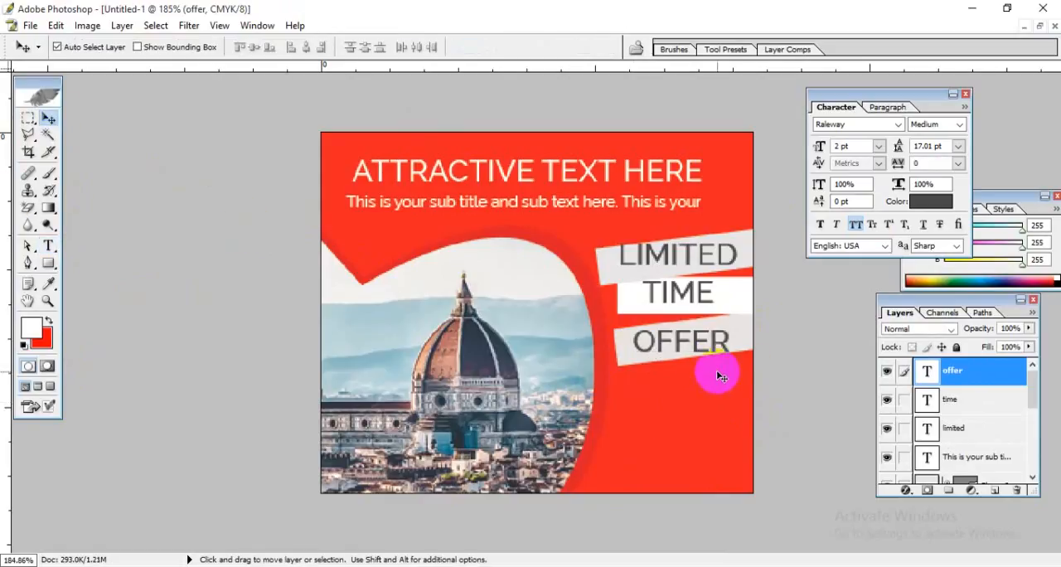
Step: Rotate the "LIMITED" text to about -6.8° and nudge it slightly down to follow its tilted strip
{"action": "left_click", "coordinate": [668, 253]}
{"action": "key", "text": "ctrl+t"}
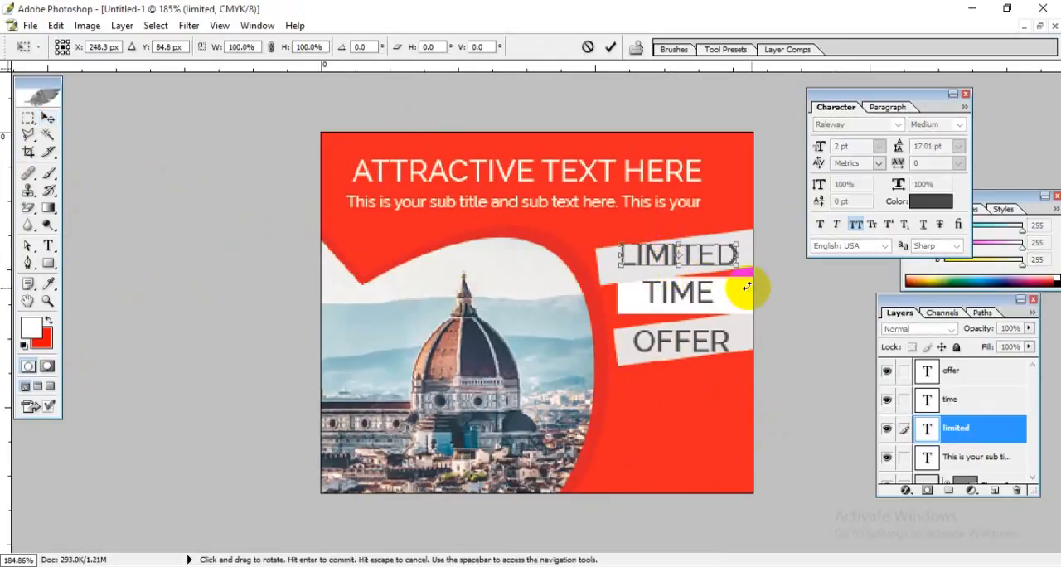
{"action": "left_click_drag", "start_coordinate": [746, 289], "coordinate": [780, 289]}
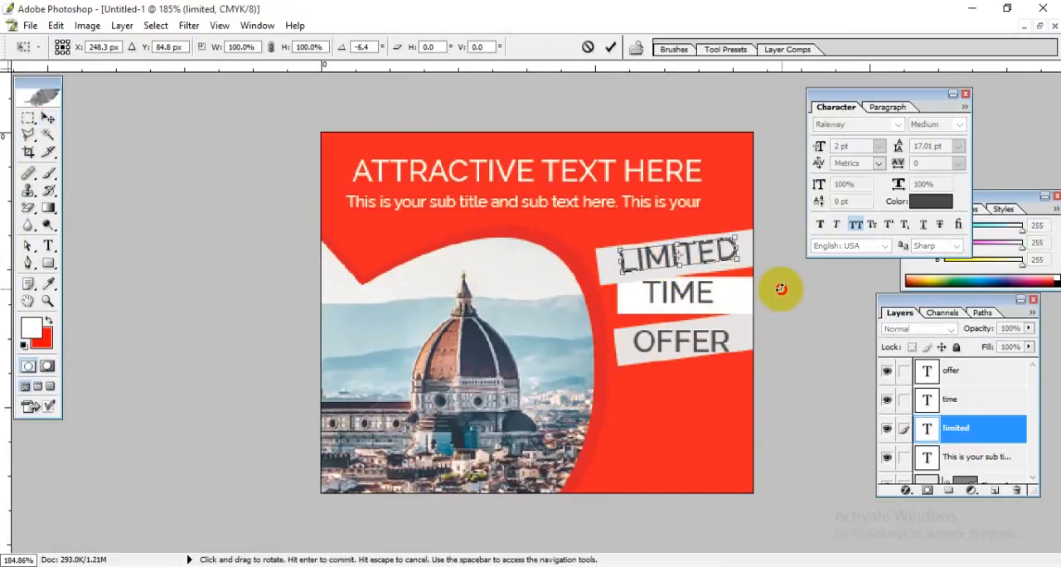
{"action": "key", "text": "Down"}
{"action": "key", "text": "Down"}
{"action": "key", "text": "Down"}
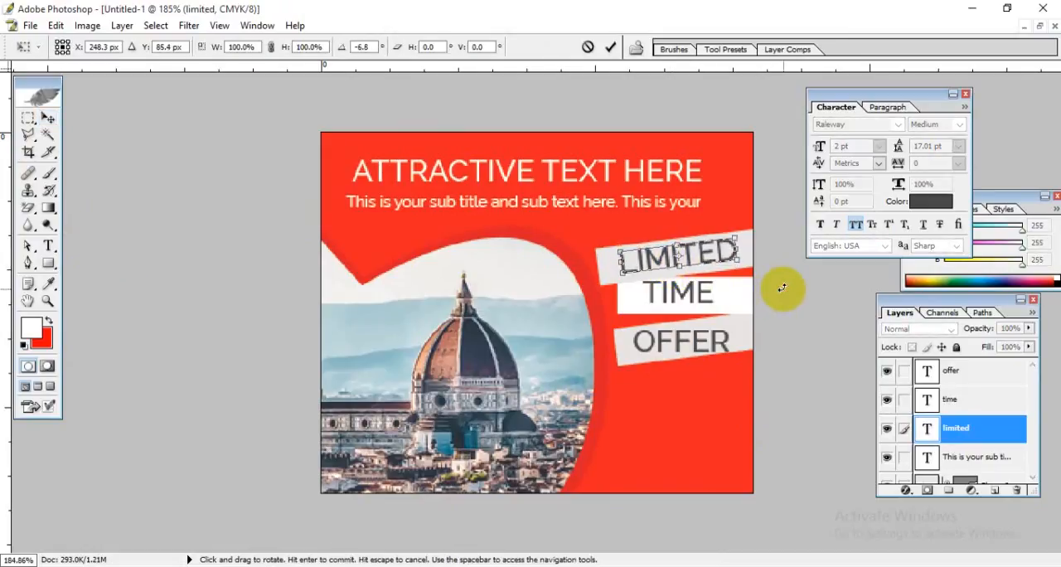
{"action": "key", "text": "Return"}
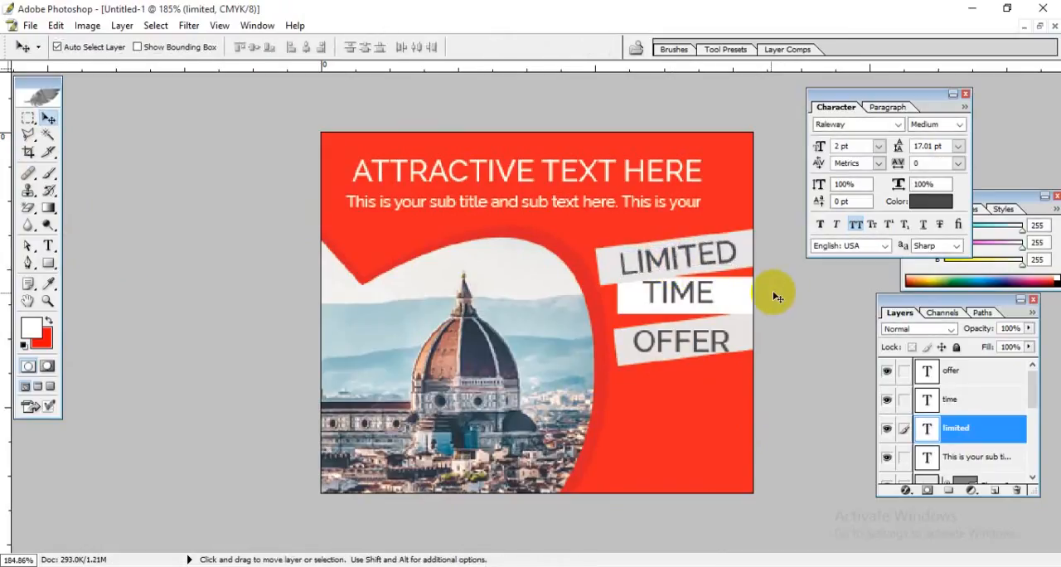
Step: Nudge the "TIME" text slightly down so it sits vertically centred on the middle white strip
{"action": "left_click", "coordinate": [696, 293]}
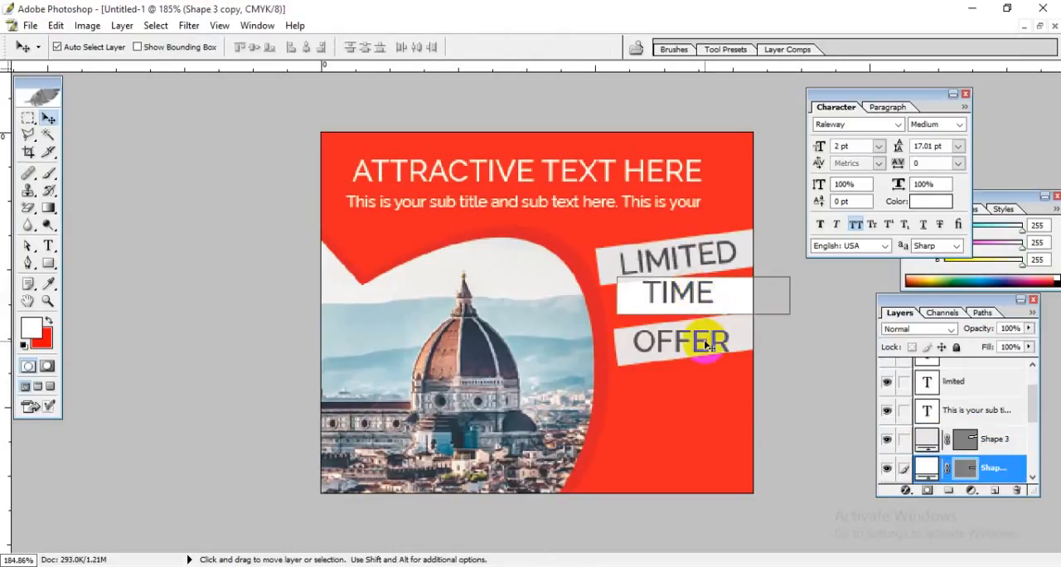
{"action": "left_click", "coordinate": [680, 293]}
{"action": "key", "text": "ctrl+t"}
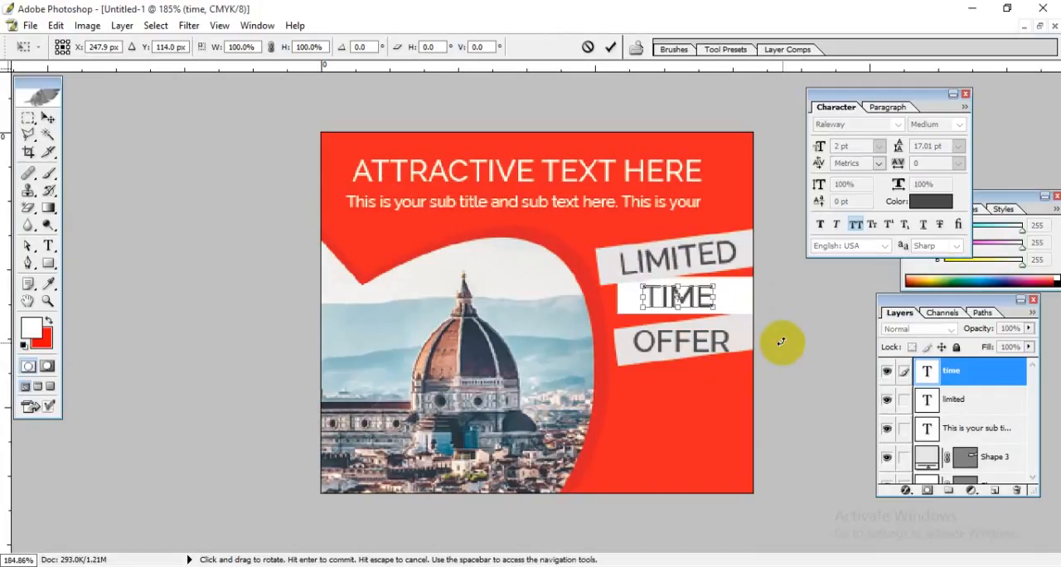
{"action": "key", "text": "Right"}
{"action": "key", "text": "Right"}
{"action": "key", "text": "Right"}
{"action": "key", "text": "Right"}
{"action": "key", "text": "Right"}
{"action": "key", "text": "Right"}
{"action": "key", "text": "Right"}
{"action": "key", "text": "Right"}
{"action": "key", "text": "Right"}
{"action": "key", "text": "Right"}
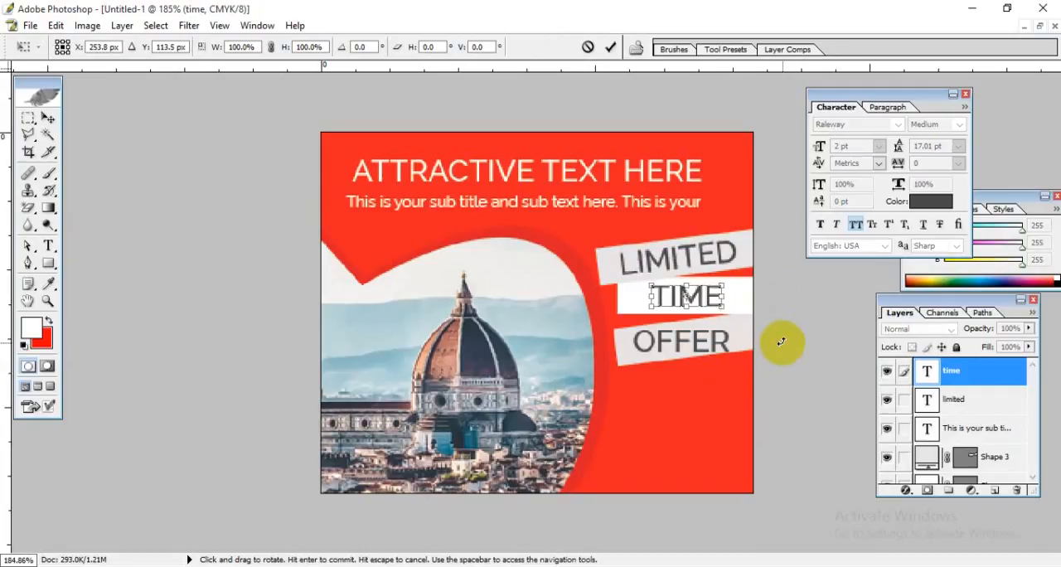
{"action": "key", "text": "Left"}
{"action": "key", "text": "Left"}
{"action": "key", "text": "Left"}
{"action": "key", "text": "Left"}
{"action": "key", "text": "Left"}
{"action": "key", "text": "Left"}
{"action": "key", "text": "Left"}
{"action": "key", "text": "Left"}
{"action": "key", "text": "Left"}
{"action": "key", "text": "Left"}
{"action": "key", "text": "Left"}
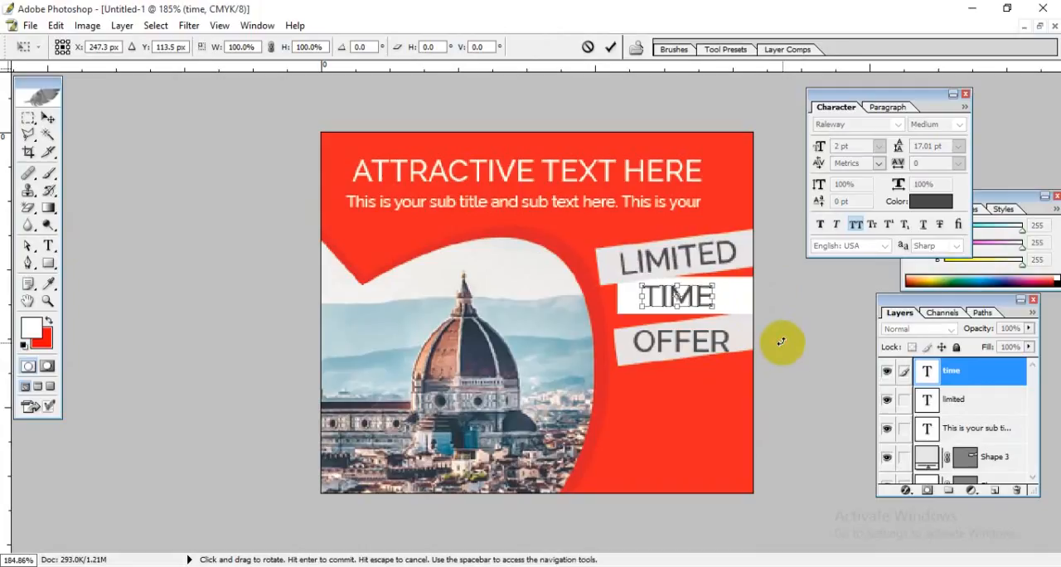
{"action": "key", "text": "Return"}
Step: Rotate the "OFFER" text to about -6.4° and nudge it up to follow the lowest tilted strip
{"action": "left_click", "coordinate": [702, 348]}
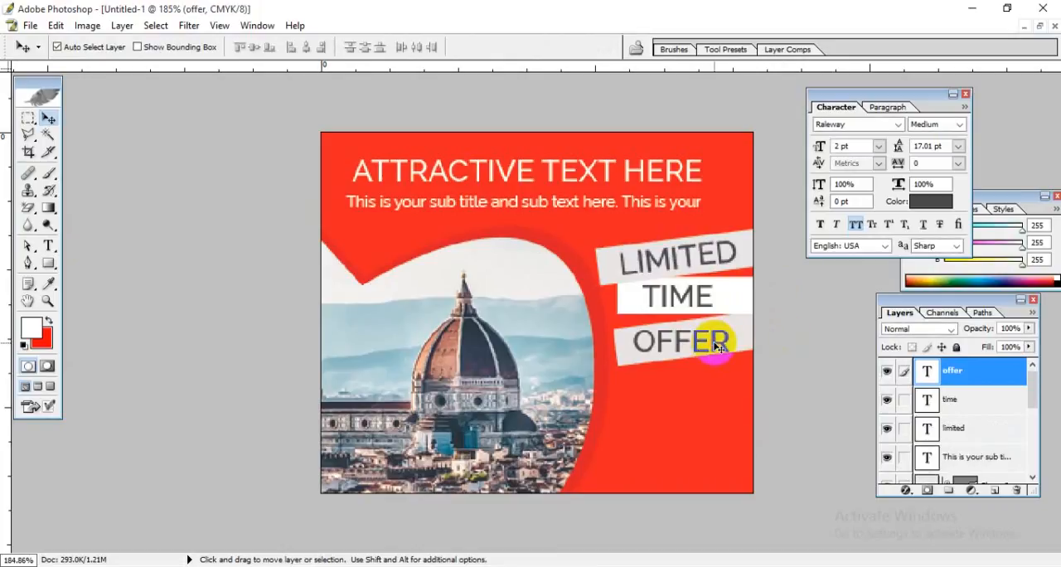
{"action": "key", "text": "ctrl+t"}
{"action": "mouse_move", "coordinate": [782, 384]}
{"action": "left_mouse_down"}
{"action": "mouse_move", "coordinate": [789, 365]}
{"action": "mouse_move", "coordinate": [777, 370]}
{"action": "left_mouse_up"}
{"action": "key", "text": "Up"}
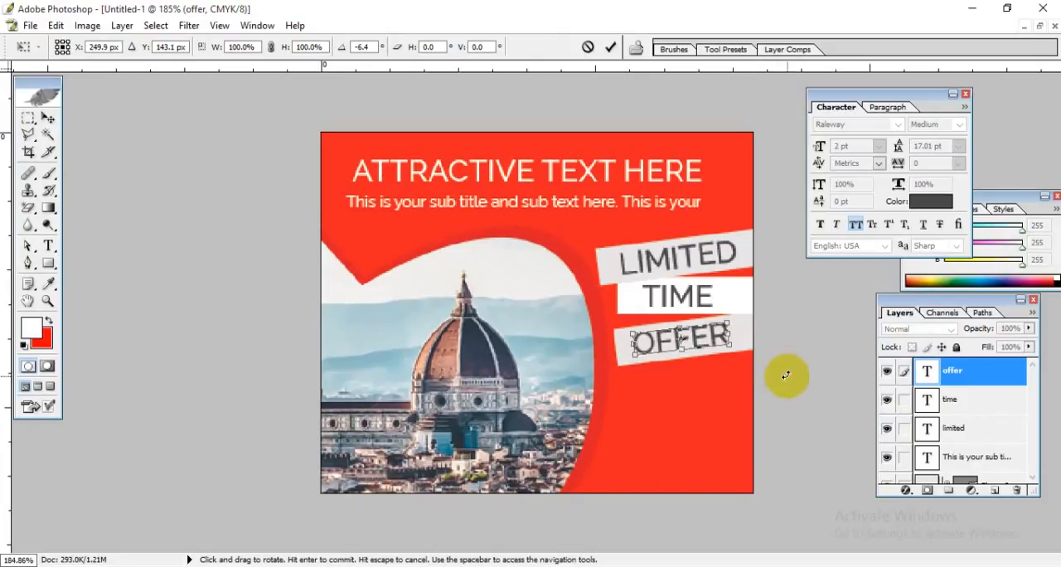
{"action": "key", "text": "Return"}
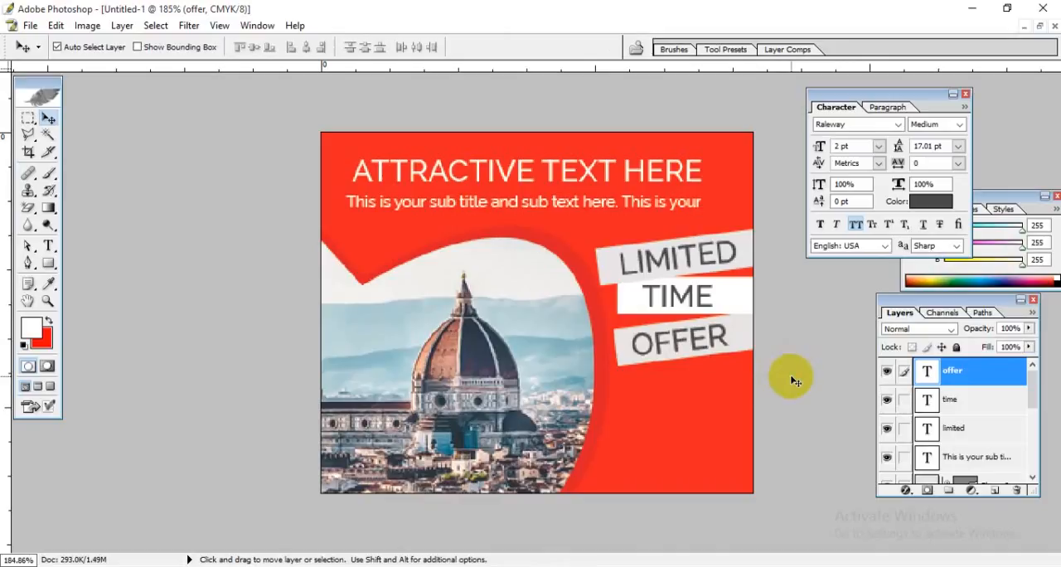
Step: Add a drop shadow to the strip behind "LIMITED" and lower the shadow's opacity to roughly half
{"action": "left_click", "coordinate": [748, 247]}
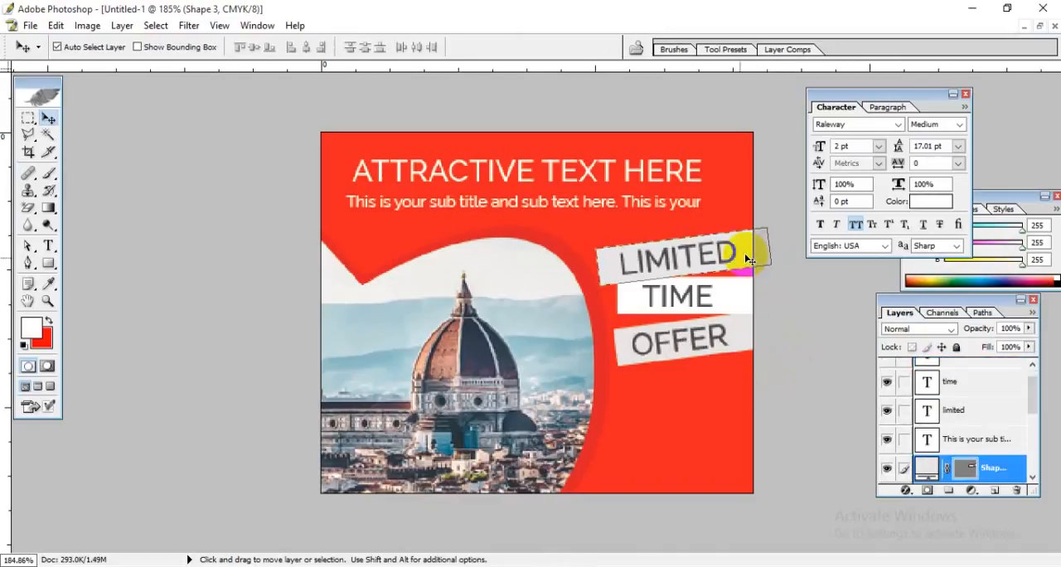
{"action": "double_click", "coordinate": [1015, 468]}
{"action": "left_click_drag", "start_coordinate": [760, 93], "coordinate": [246, 141]}
{"action": "left_click", "coordinate": [649, 157]}
{"action": "left_click", "coordinate": [296, 224]}
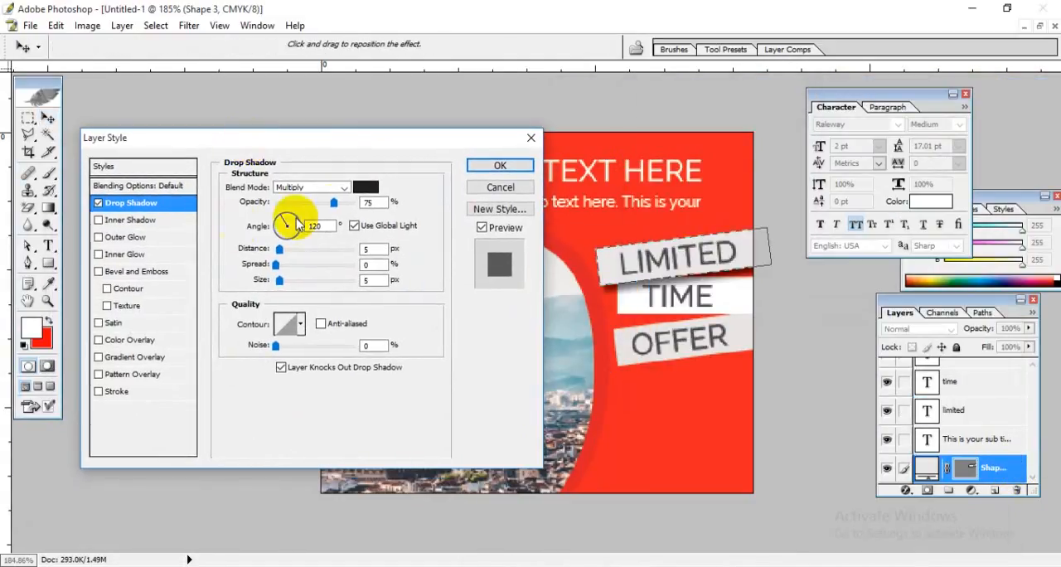
{"action": "left_click_drag", "start_coordinate": [333, 203], "coordinate": [315, 207]}
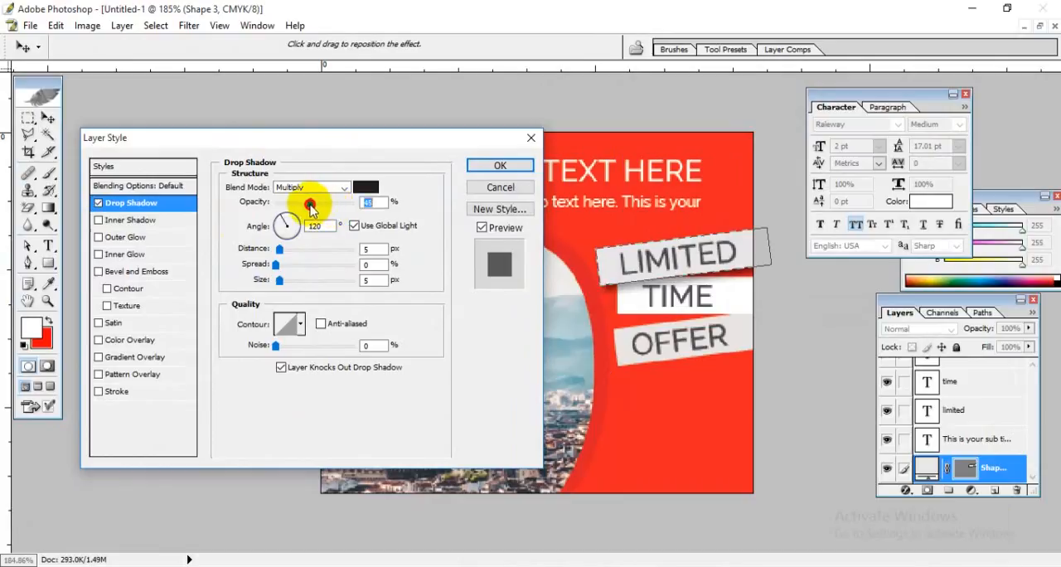
{"action": "left_click", "coordinate": [500, 166]}
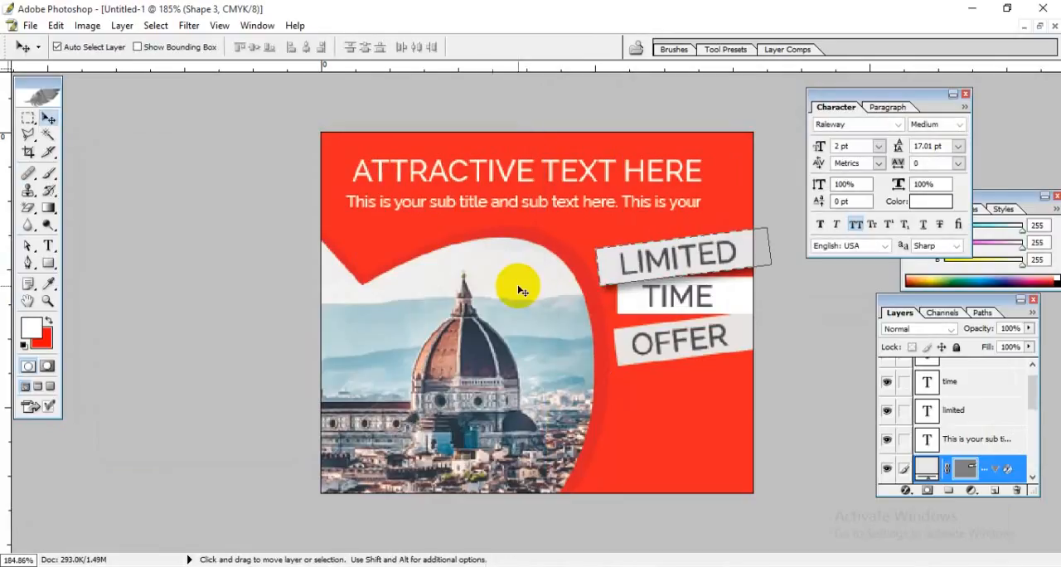
Step: Add a drop shadow with about 51% opacity to the white strip behind "TIME"
{"action": "left_click", "coordinate": [728, 302]}
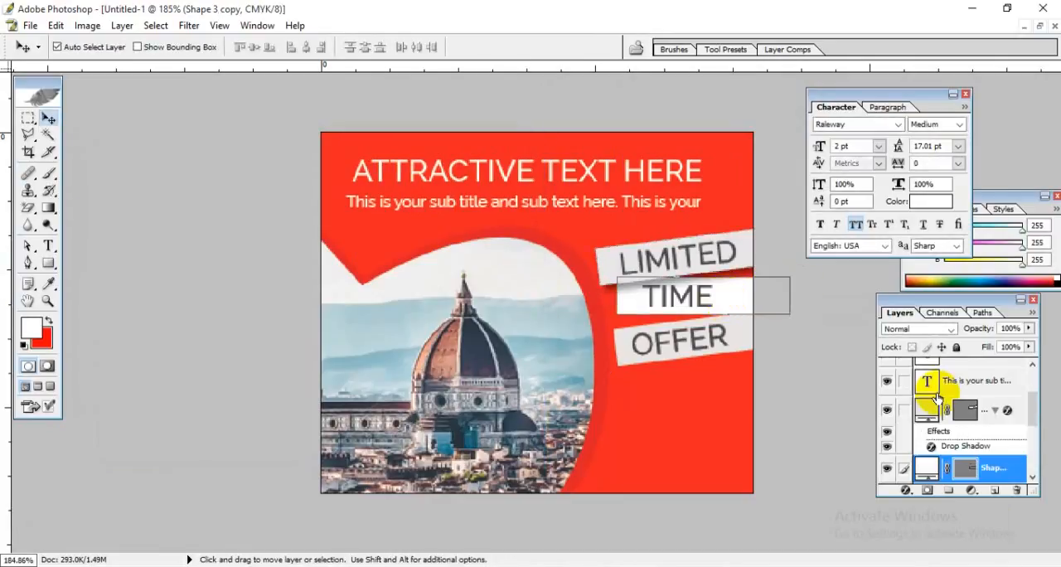
{"action": "double_click", "coordinate": [1008, 470]}
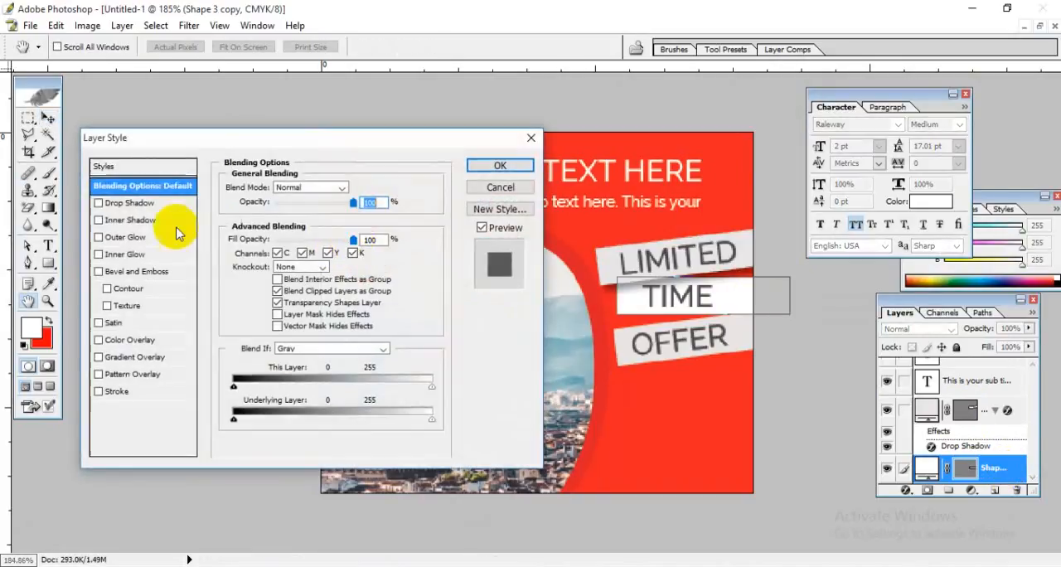
{"action": "left_click", "coordinate": [137, 204]}
{"action": "left_click_drag", "start_coordinate": [334, 211], "coordinate": [314, 206]}
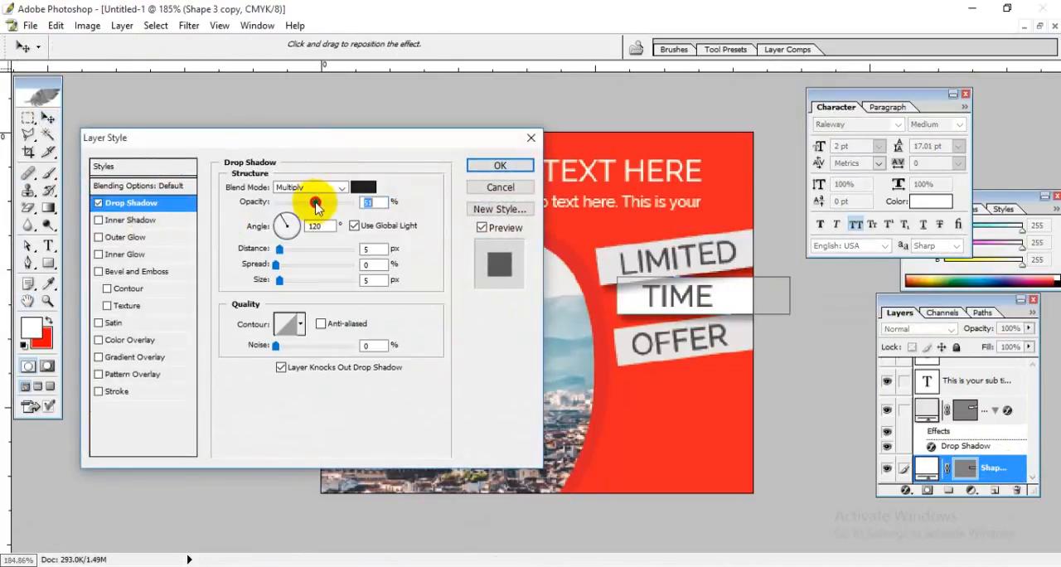
{"action": "left_click", "coordinate": [499, 165]}
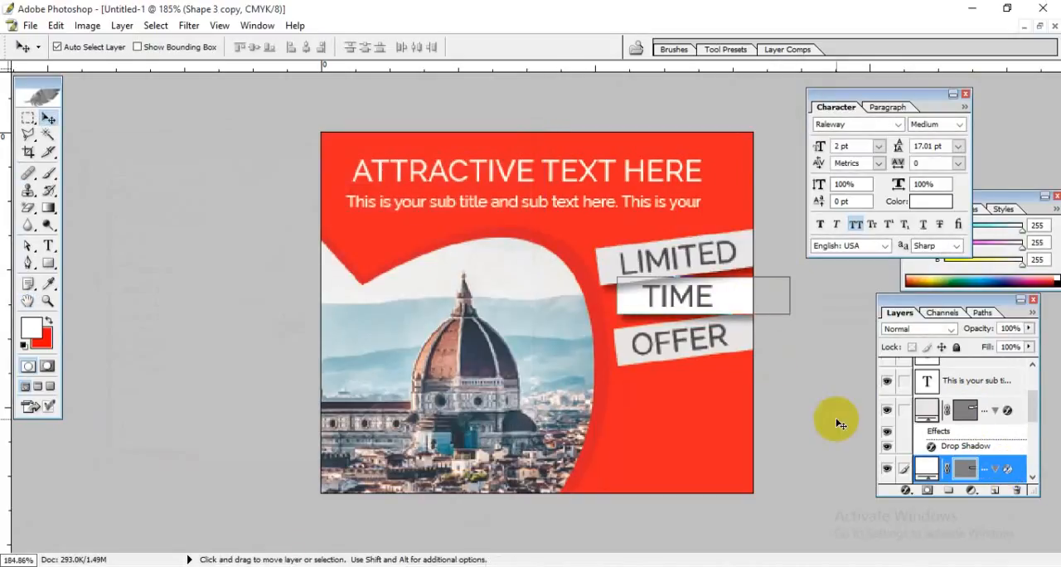
Step: Add a drop shadow with about 31% opacity to the tilted strip behind "OFFER"
{"action": "left_click", "coordinate": [677, 407]}
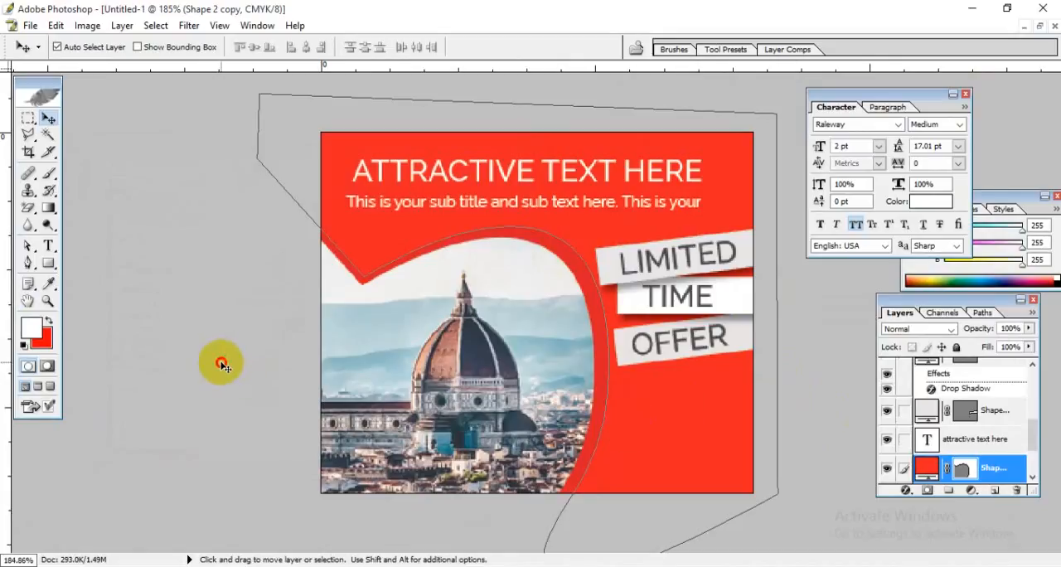
{"action": "left_click", "coordinate": [357, 352]}
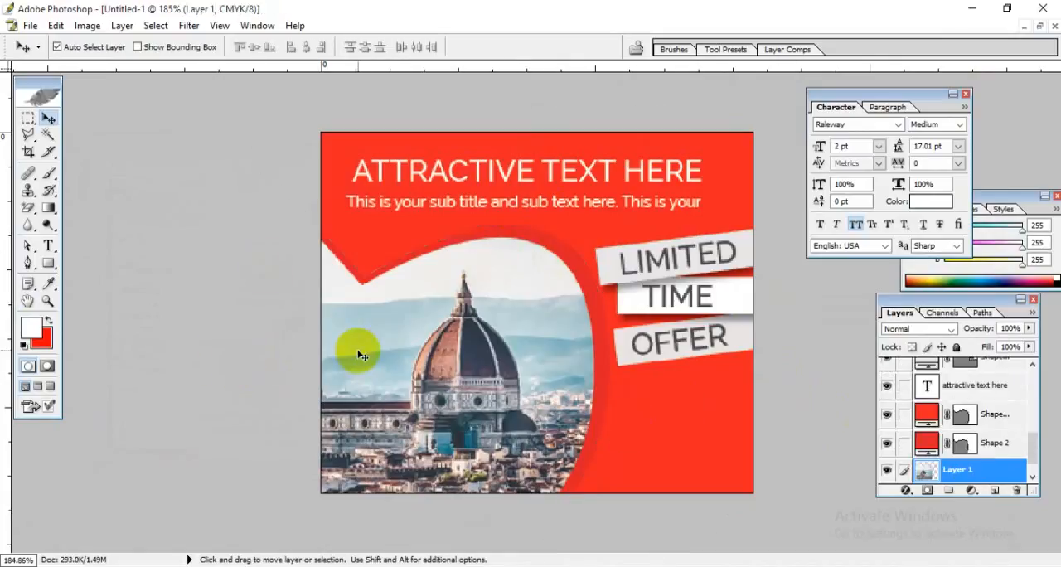
{"action": "left_click", "coordinate": [630, 372]}
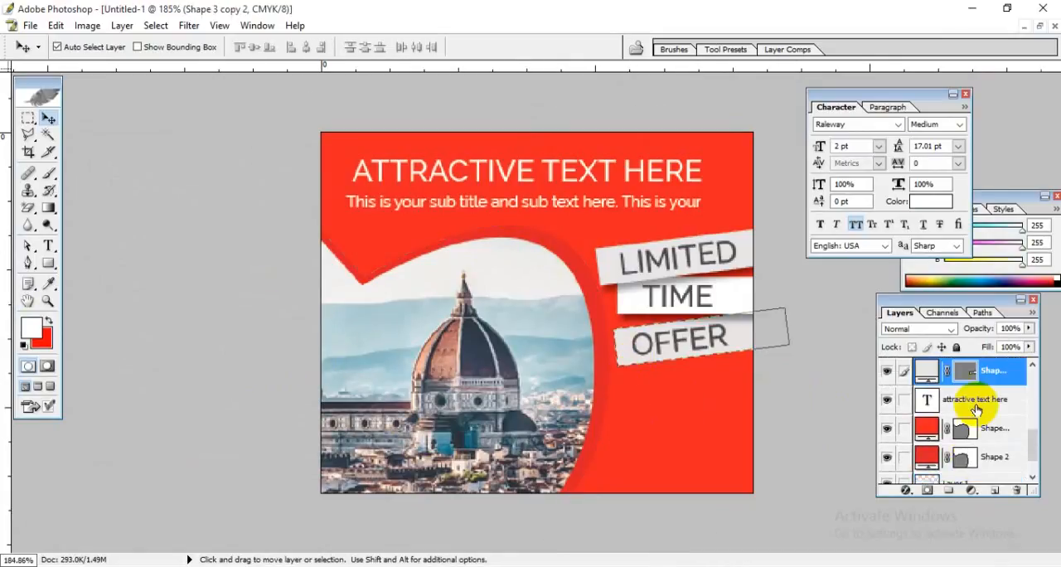
{"action": "double_click", "coordinate": [1018, 377]}
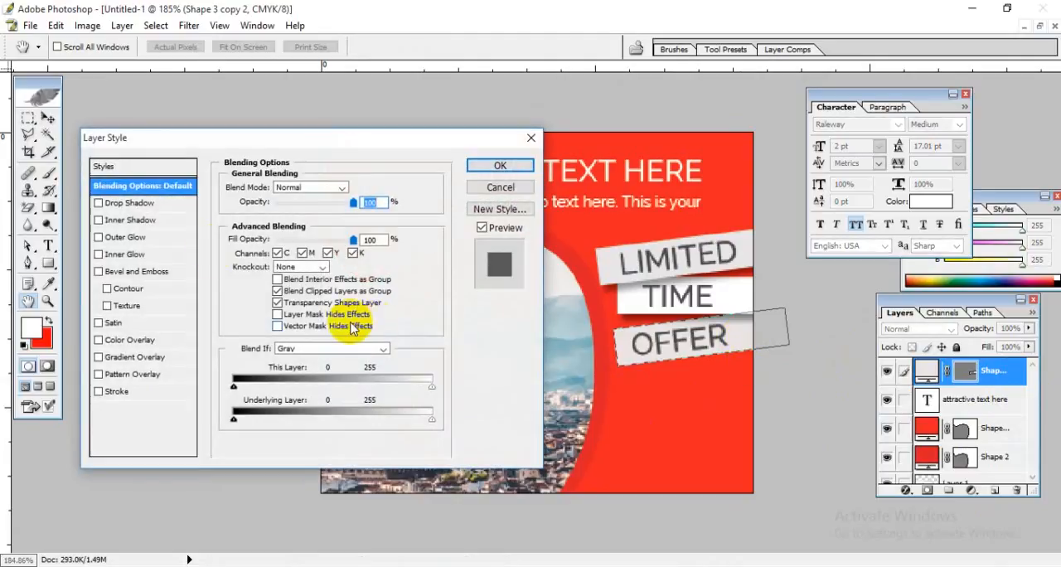
{"action": "left_click", "coordinate": [132, 203]}
{"action": "left_click_drag", "start_coordinate": [333, 203], "coordinate": [299, 204]}
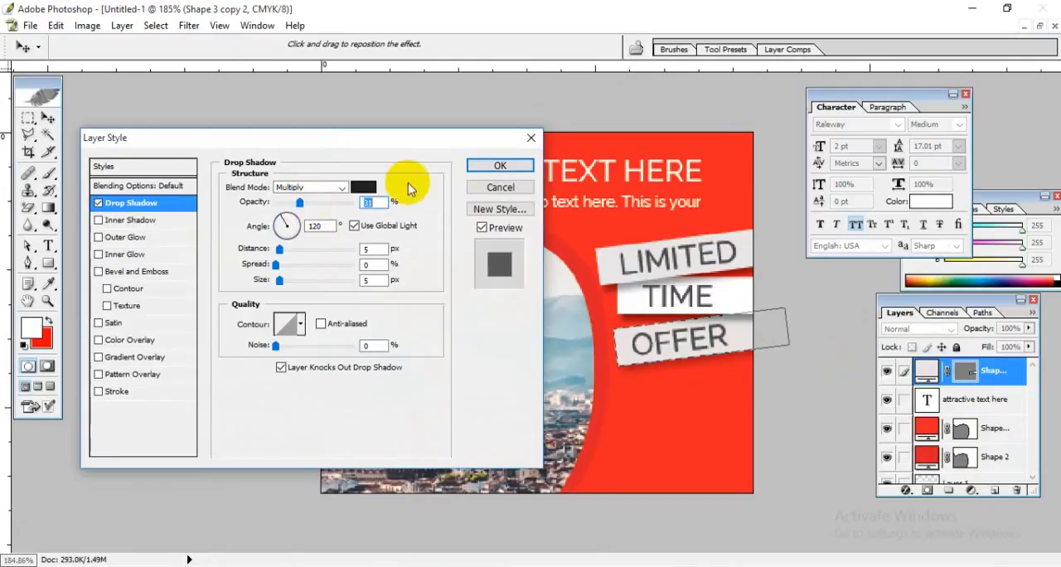
{"action": "left_click", "coordinate": [502, 165]}
{"action": "left_click", "coordinate": [730, 429]}
{"action": "left_click", "coordinate": [521, 403]}
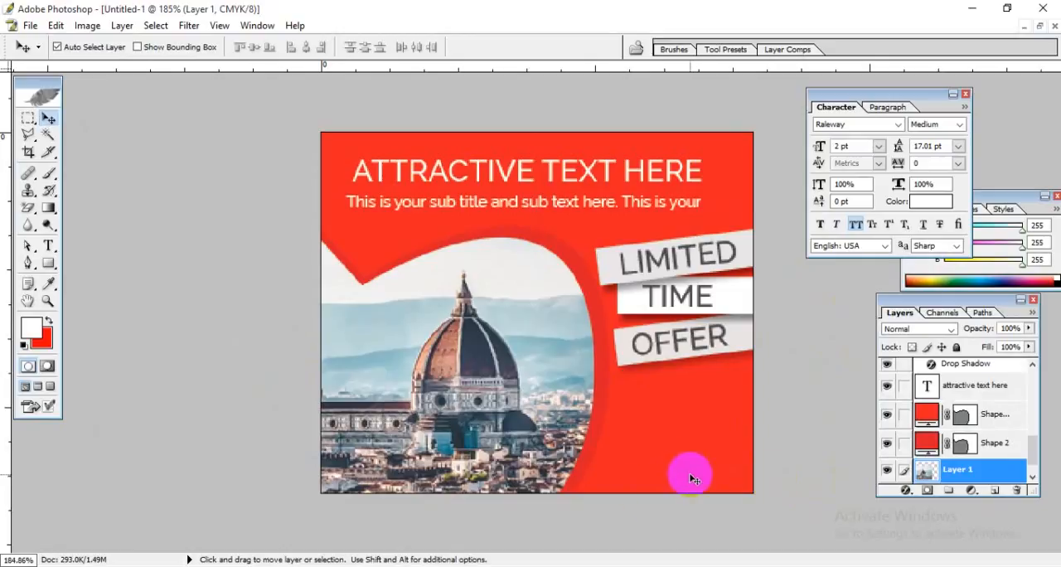
{"action": "left_click", "coordinate": [49, 263]}
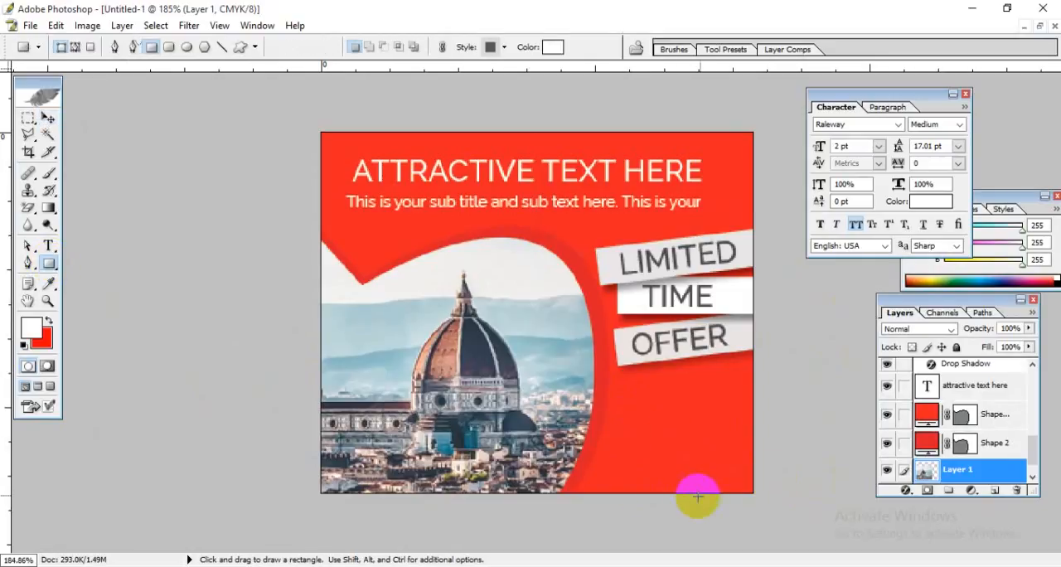
{"action": "left_click_drag", "start_coordinate": [623, 418], "coordinate": [727, 453]}
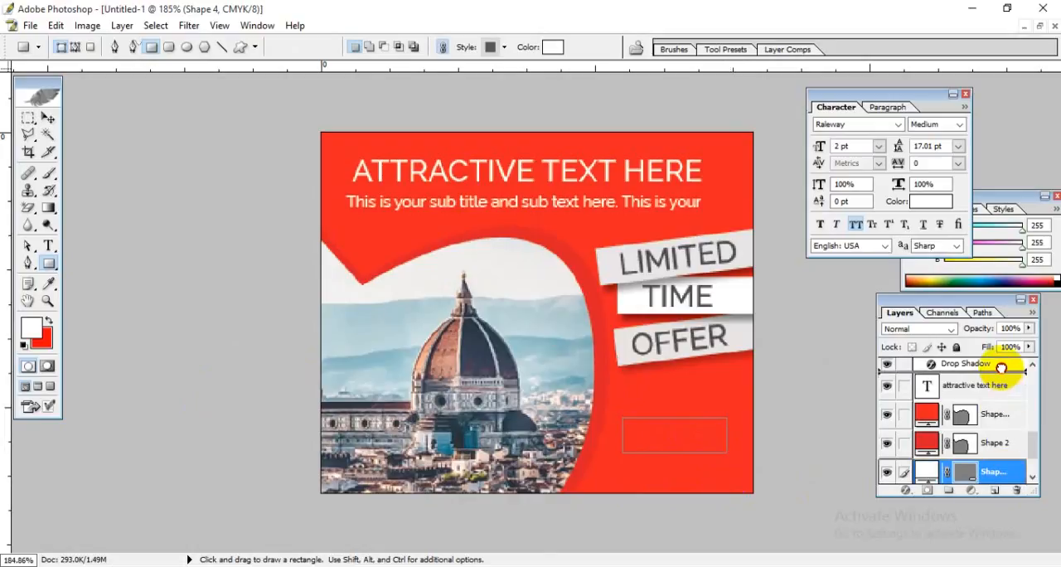
{"action": "left_click_drag", "start_coordinate": [997, 368], "coordinate": [995, 370]}
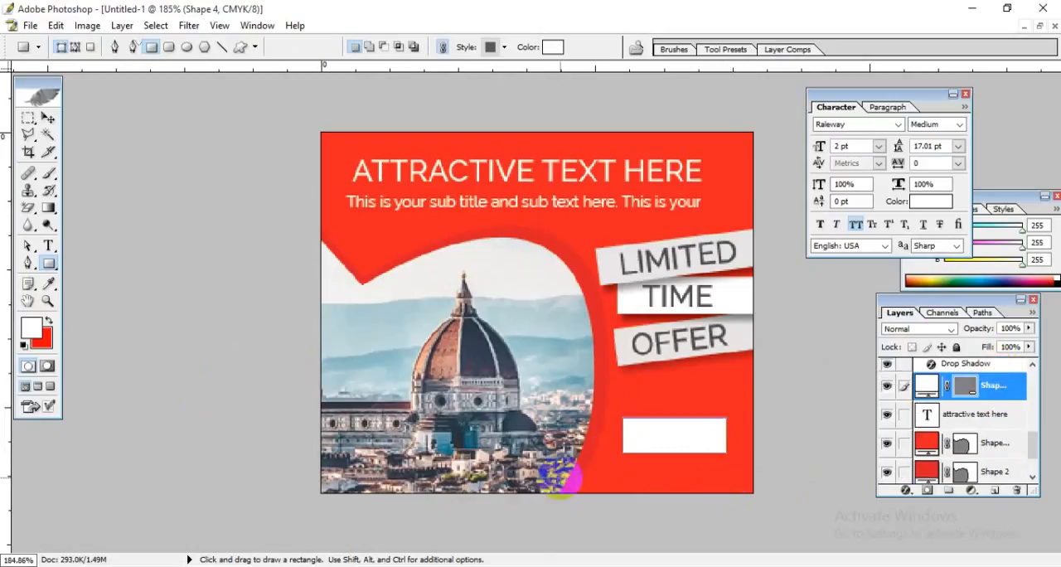
{"action": "left_click", "coordinate": [50, 119]}
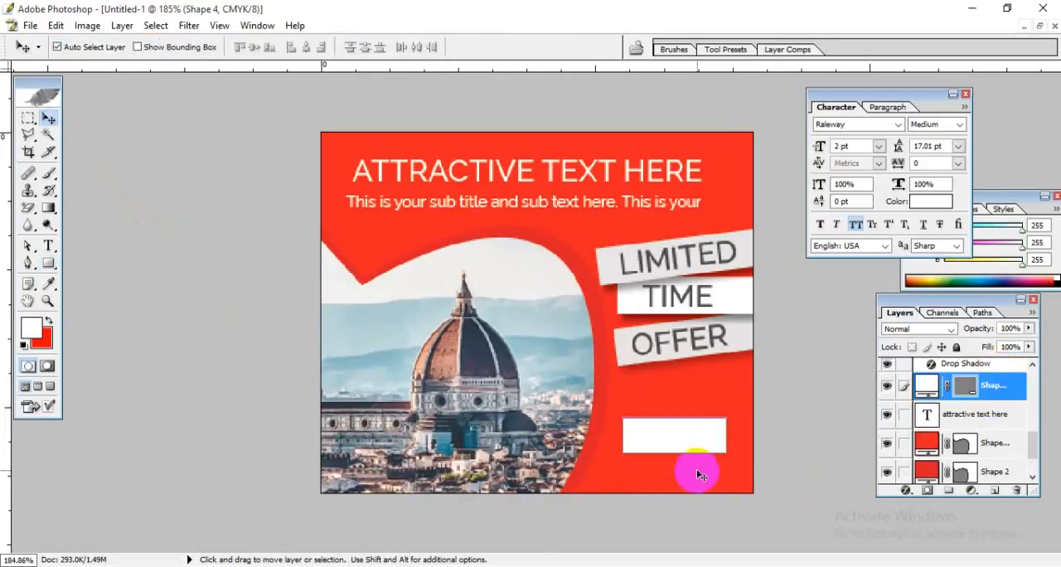
{"action": "key", "text": "Delete"}
{"action": "key", "text": "ctrl+plus"}
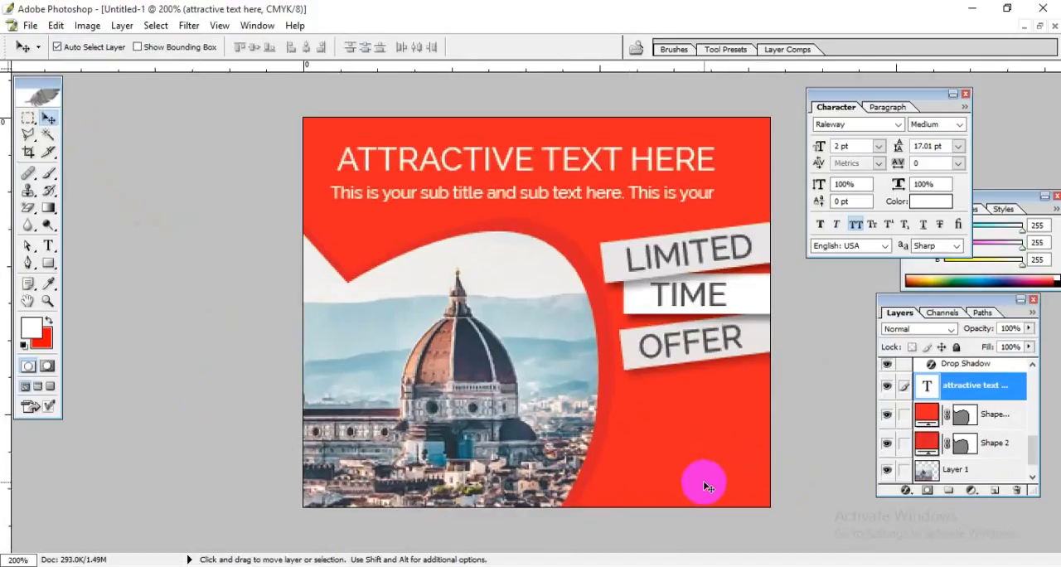
Step: Try a white rounded rectangle with a 5 px corner radius below the "OFFER" strip and undo it
{"action": "left_click_drag", "start_coordinate": [45, 264], "coordinate": [175, 278]}
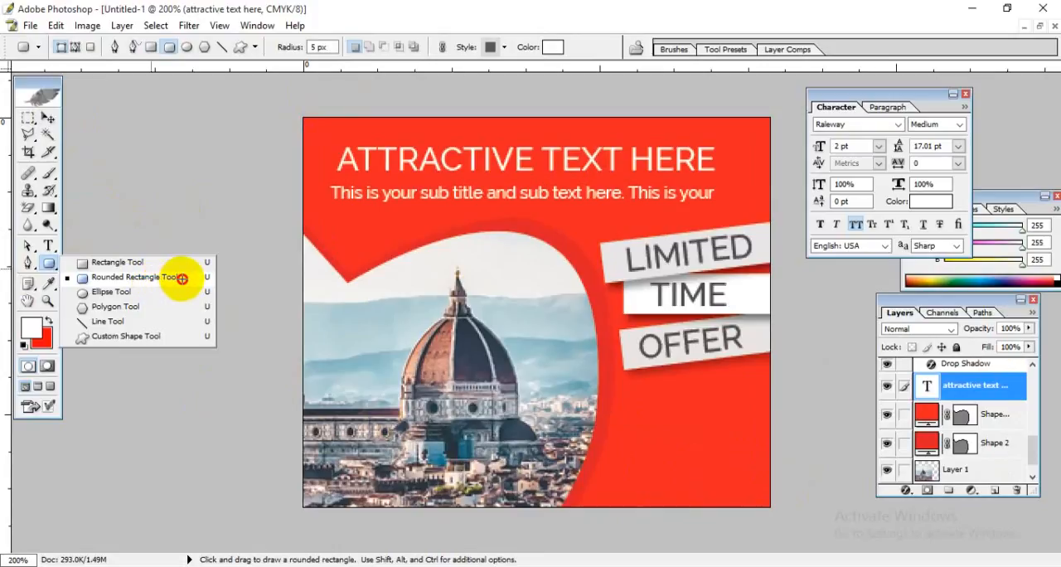
{"action": "left_click_drag", "start_coordinate": [182, 279], "coordinate": [182, 279]}
{"action": "left_click_drag", "start_coordinate": [658, 412], "coordinate": [737, 475]}
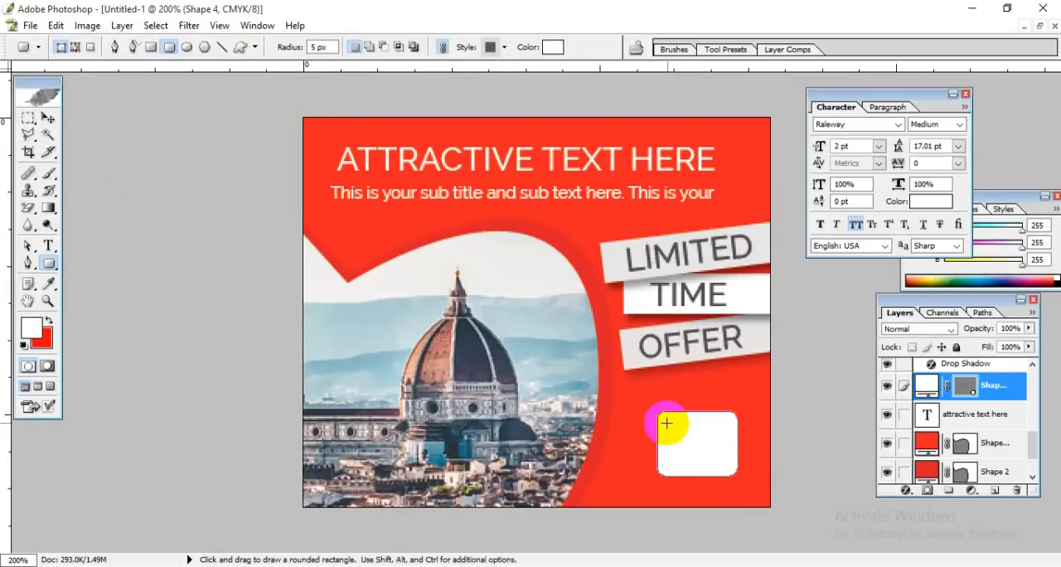
{"action": "left_click", "coordinate": [49, 119]}
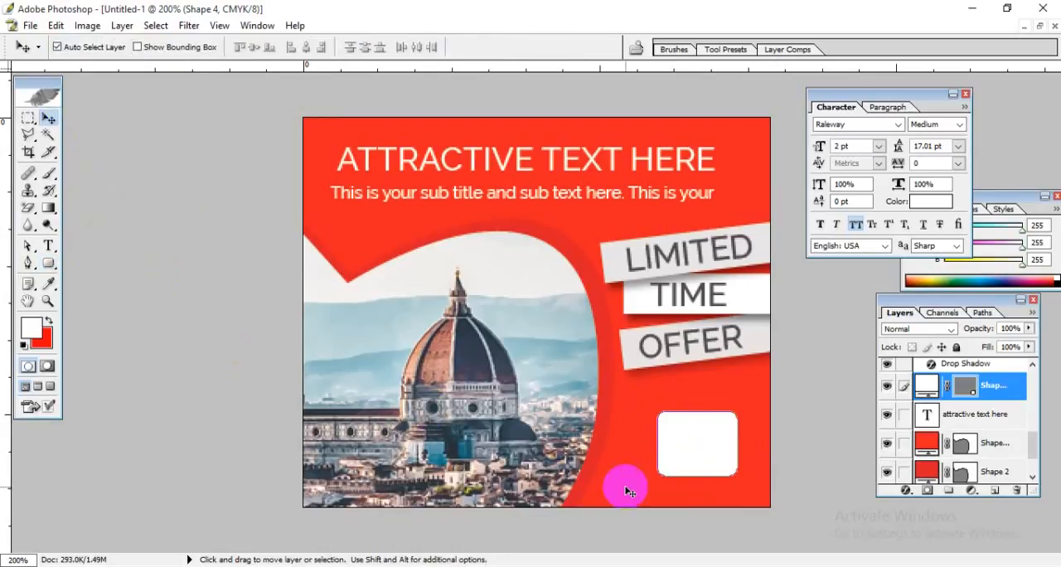
{"action": "key", "text": "ctrl+z"}
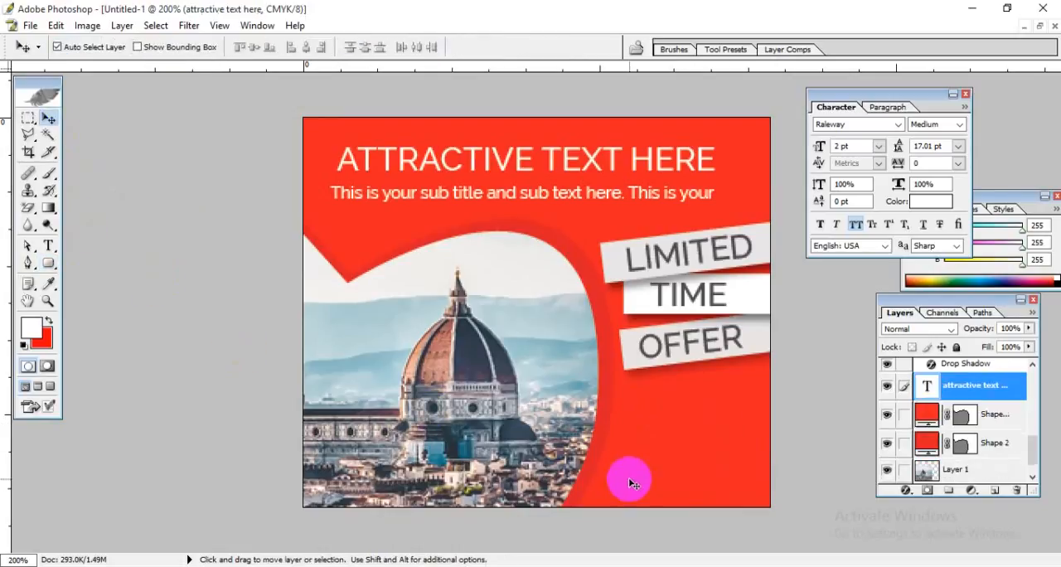
Step: Draw a wide white rounded rectangle with a 2 px corner radius below the "OFFER" strip and shift it slightly down and left
{"action": "left_click", "coordinate": [48, 263]}
{"action": "left_click", "coordinate": [317, 47]}
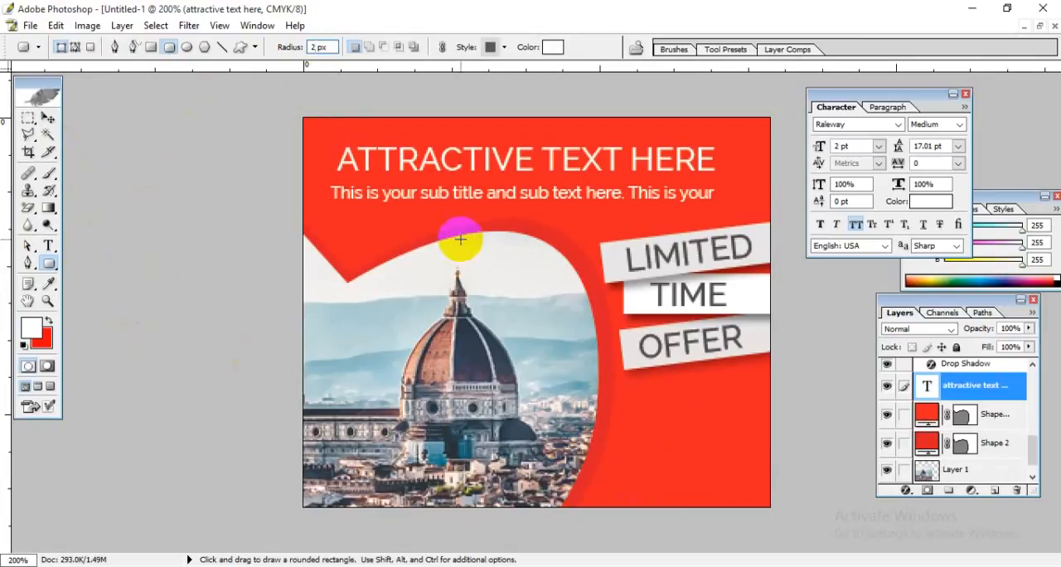
{"action": "left_click_drag", "start_coordinate": [636, 408], "coordinate": [764, 449]}
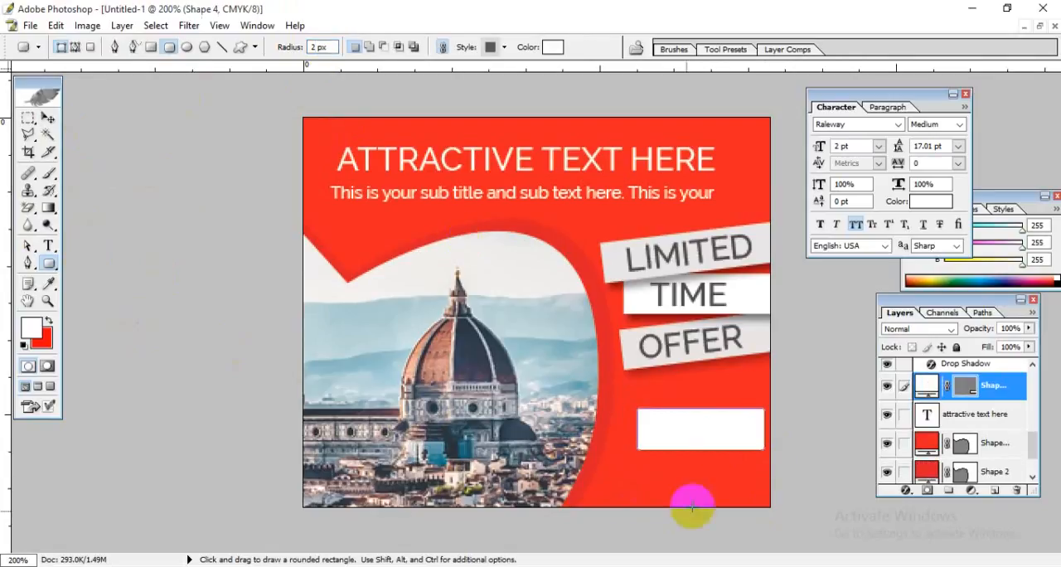
{"action": "left_click", "coordinate": [48, 119]}
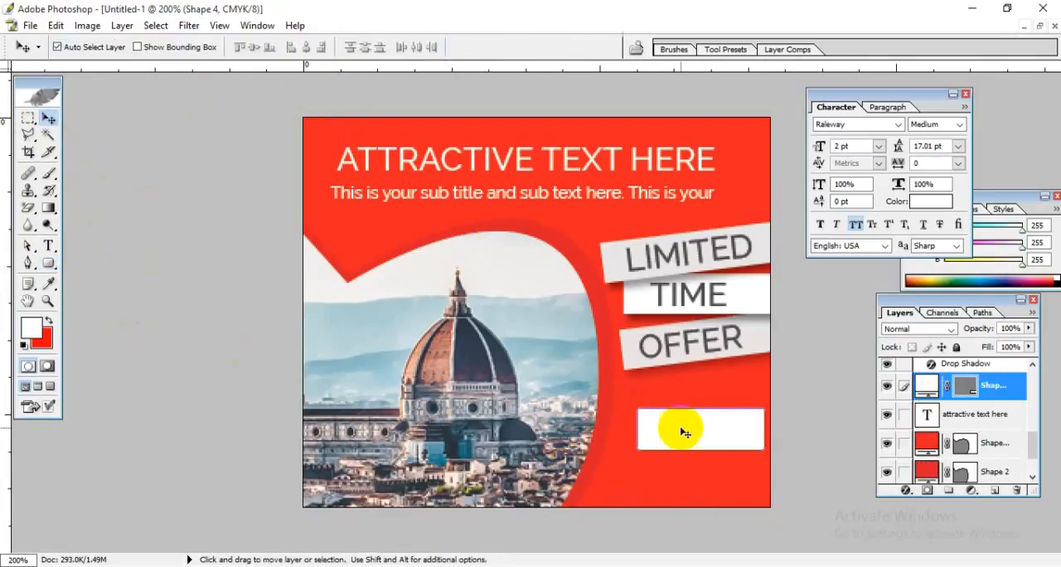
{"action": "left_click", "coordinate": [688, 482]}
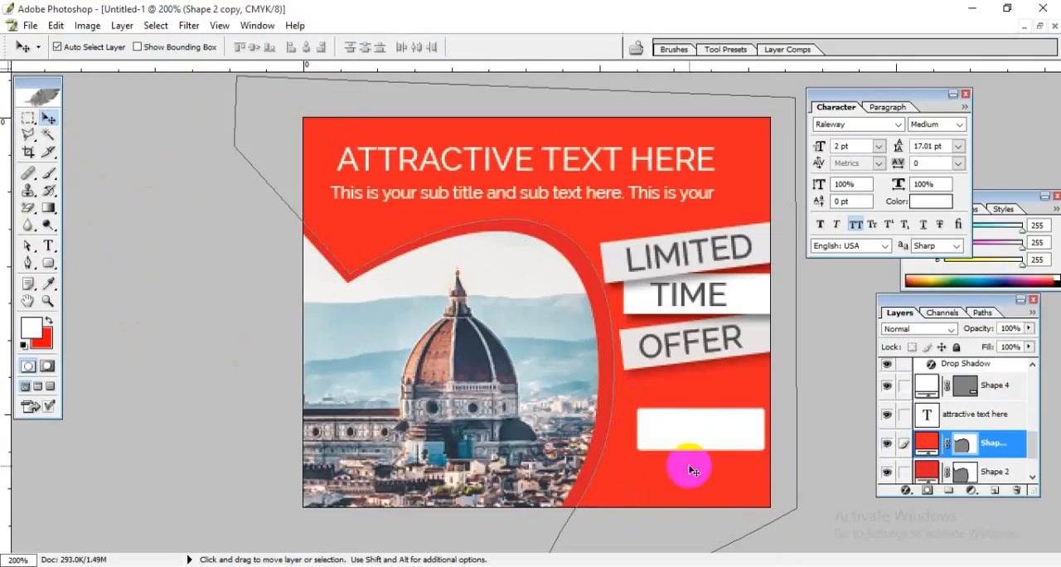
{"action": "key", "text": "ctrl+plus"}
{"action": "key", "text": "ctrl+plus"}
{"action": "key", "text": "ctrl+minus"}
{"action": "key", "text": "ctrl+minus"}
{"action": "left_click", "coordinate": [721, 439]}
{"action": "left_click_drag", "start_coordinate": [686, 436], "coordinate": [679, 453]}
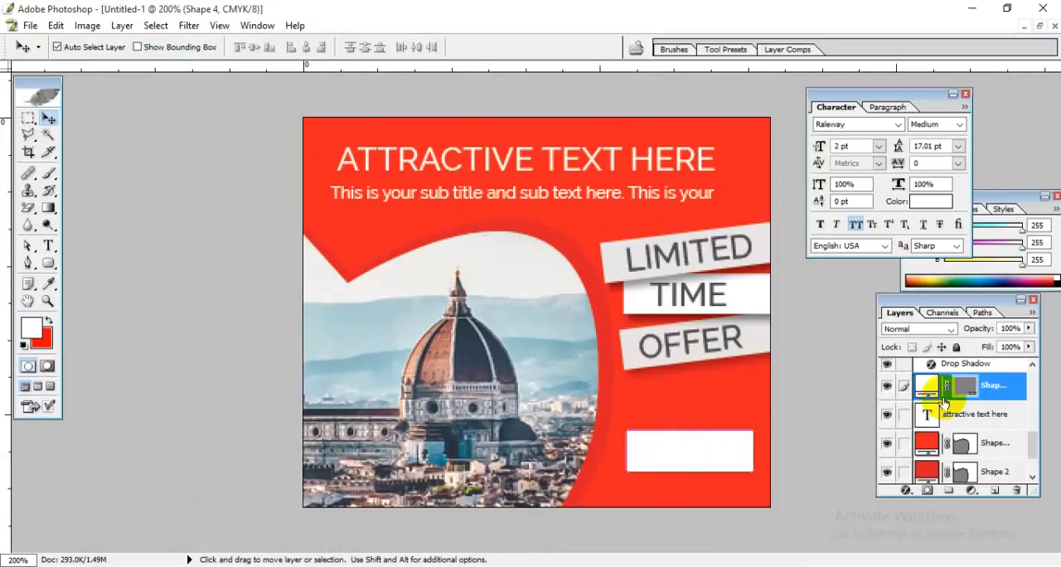
Step: Change the fill of the rounded rectangle below "OFFER" to bright yellow, #FFDE00
{"action": "double_click", "coordinate": [933, 389]}
{"action": "mouse_move", "coordinate": [805, 429]}
{"action": "left_mouse_down"}
{"action": "mouse_move", "coordinate": [697, 451]}
{"action": "mouse_move", "coordinate": [705, 385]}
{"action": "mouse_move", "coordinate": [688, 406]}
{"action": "mouse_move", "coordinate": [711, 427]}
{"action": "mouse_move", "coordinate": [681, 423]}
{"action": "left_mouse_up"}
{"action": "left_click_drag", "start_coordinate": [915, 403], "coordinate": [919, 503]}
{"action": "left_click", "coordinate": [895, 337]}
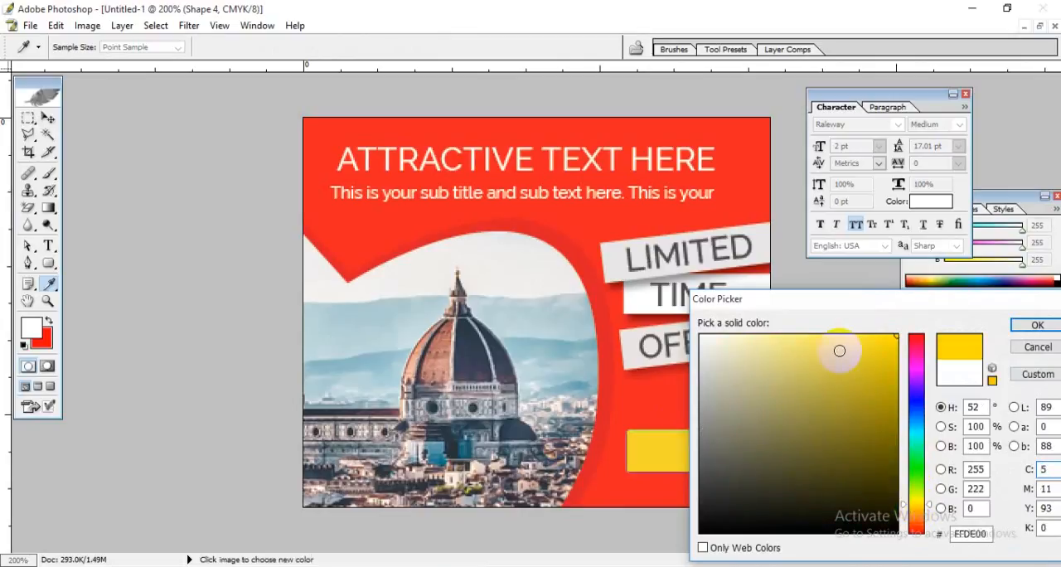
{"action": "left_click", "coordinate": [1039, 329]}
{"action": "key", "text": "v"}
{"action": "left_click", "coordinate": [675, 488]}
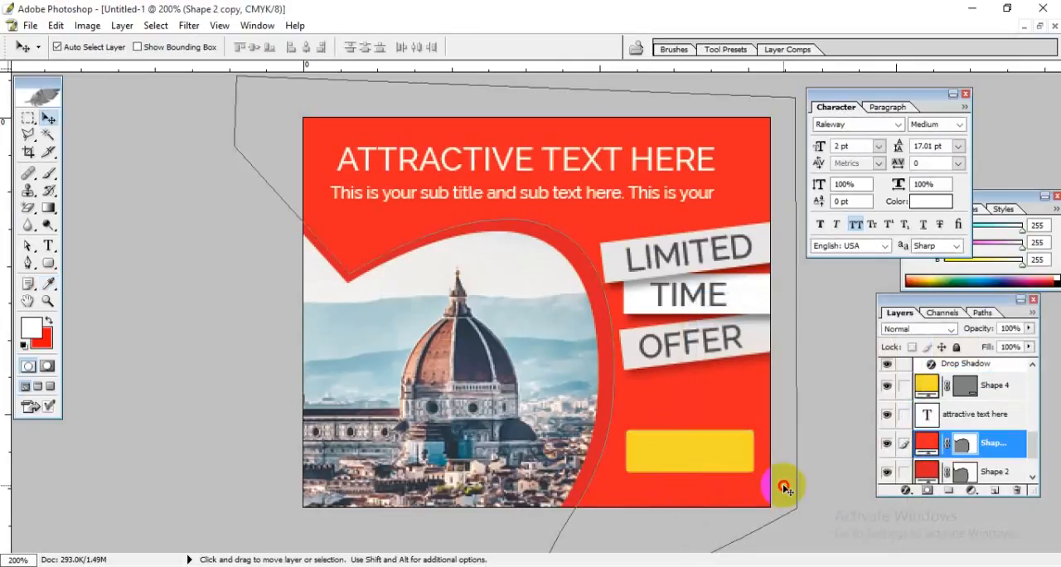
Step: Add a drop shadow to the yellow rounded rectangle with a distance of 7 px and a size of 2 px
{"action": "left_click", "coordinate": [639, 455]}
{"action": "left_click", "coordinate": [1013, 394]}
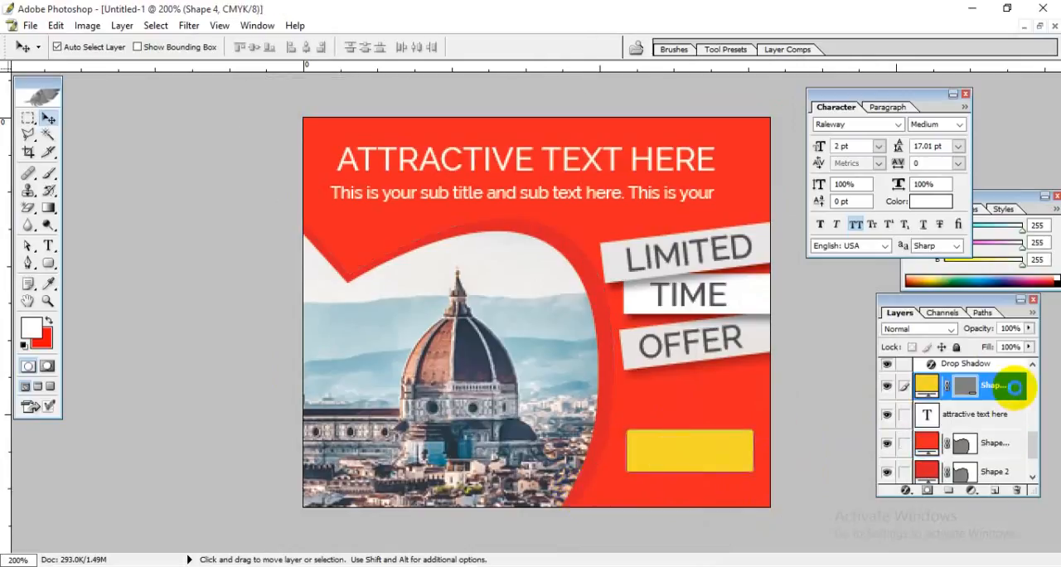
{"action": "double_click", "coordinate": [1015, 387]}
{"action": "left_click_drag", "start_coordinate": [298, 146], "coordinate": [303, 89]}
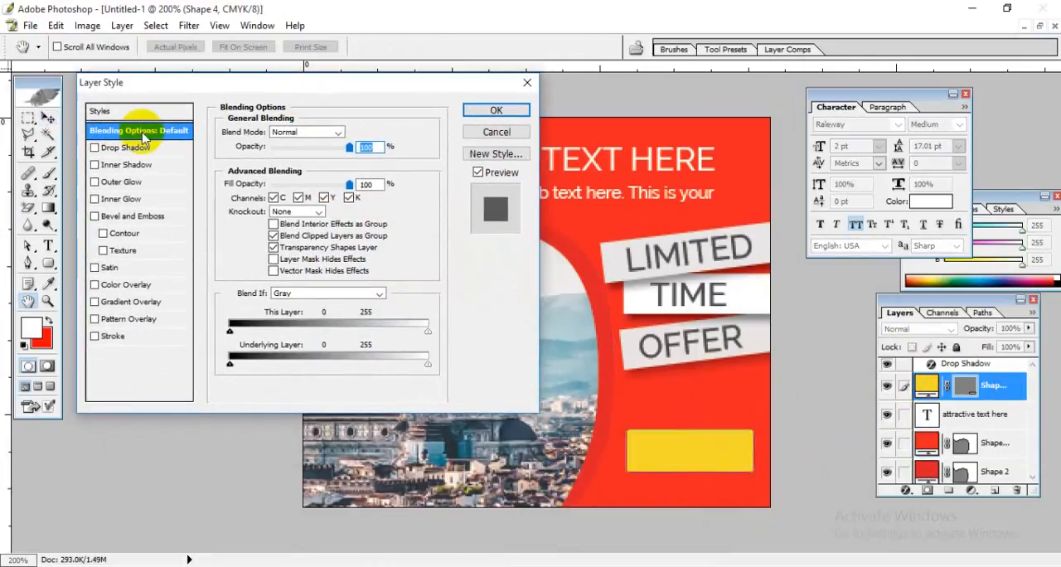
{"action": "left_click", "coordinate": [124, 148]}
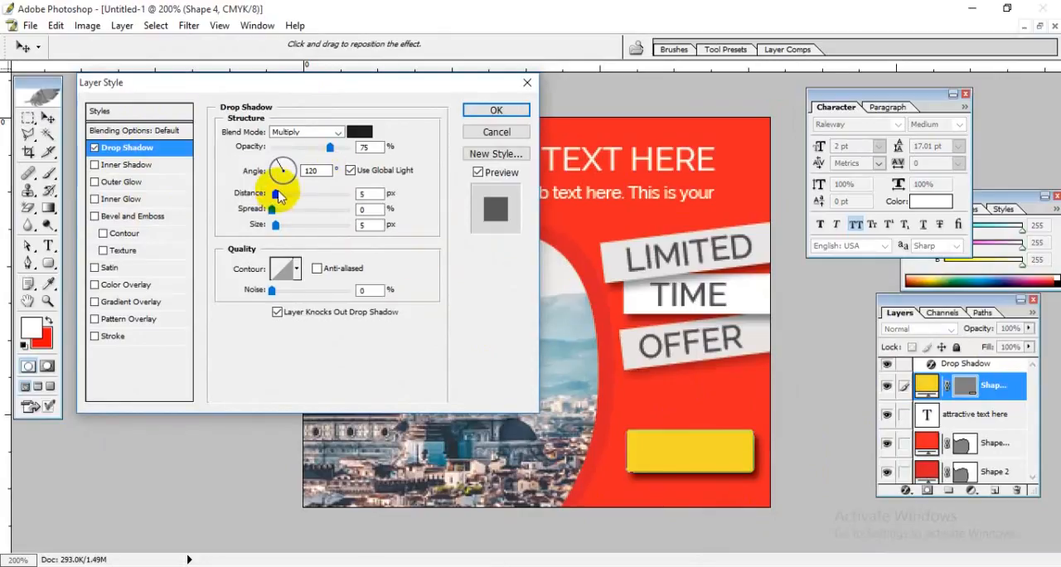
{"action": "left_click_drag", "start_coordinate": [280, 195], "coordinate": [266, 211]}
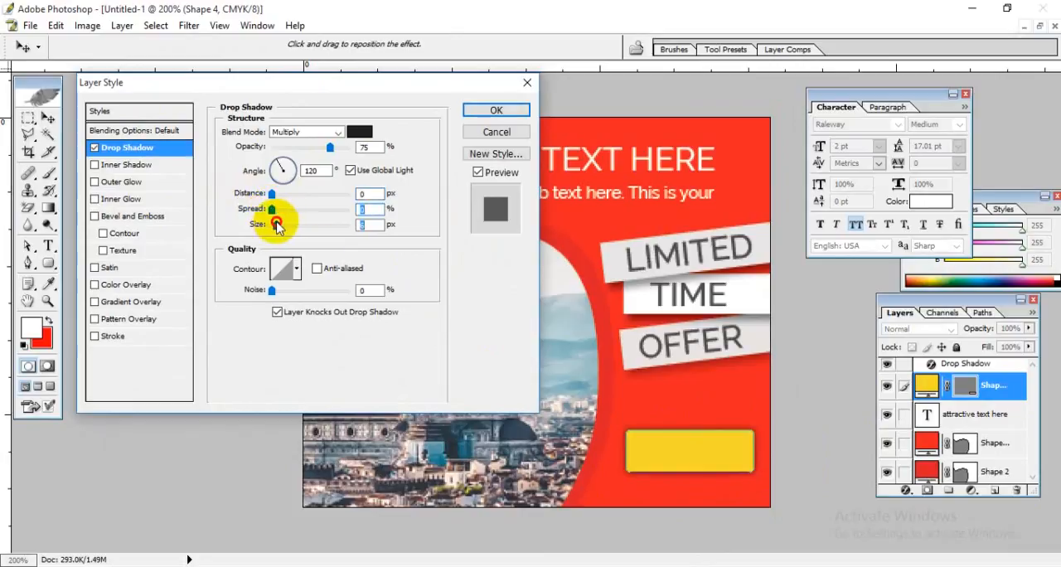
{"action": "left_click_drag", "start_coordinate": [278, 227], "coordinate": [270, 228]}
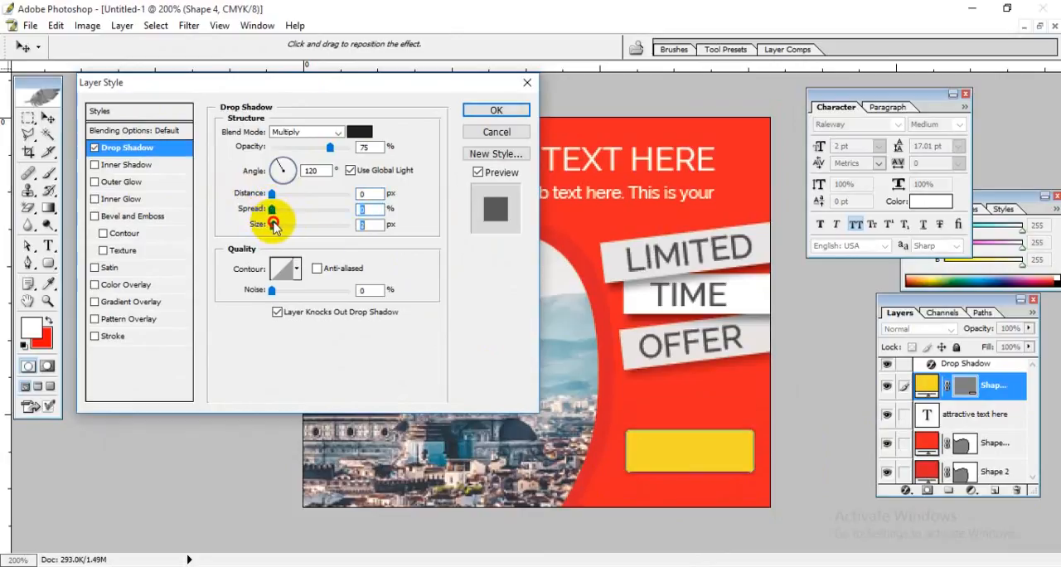
{"action": "left_click_drag", "start_coordinate": [271, 194], "coordinate": [278, 196]}
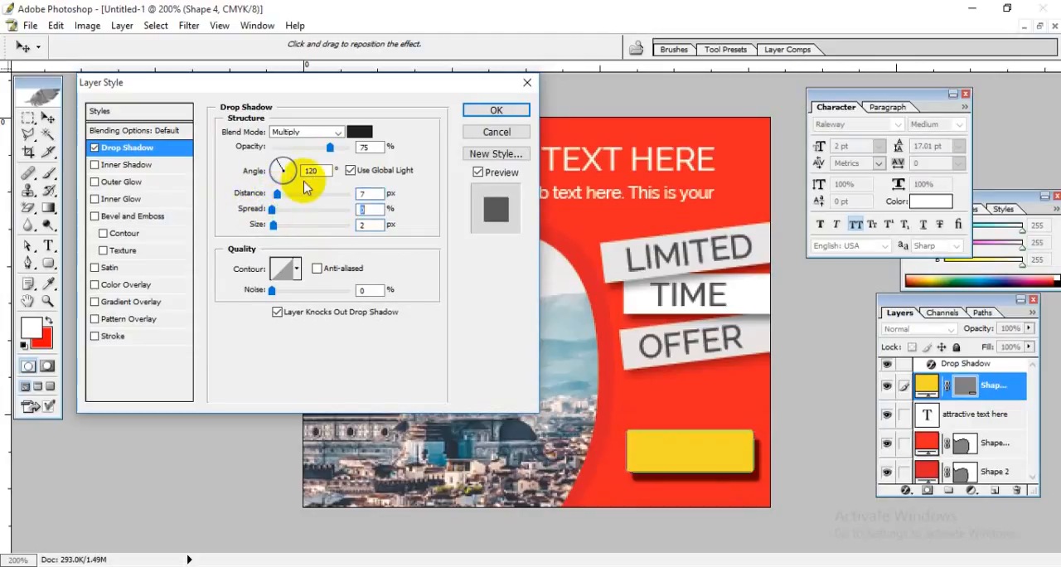
Step: Set the yellow rectangle's shadow angle to about 96° and its distance to about 3 px, and apply the layer style
{"action": "left_click", "coordinate": [309, 170]}
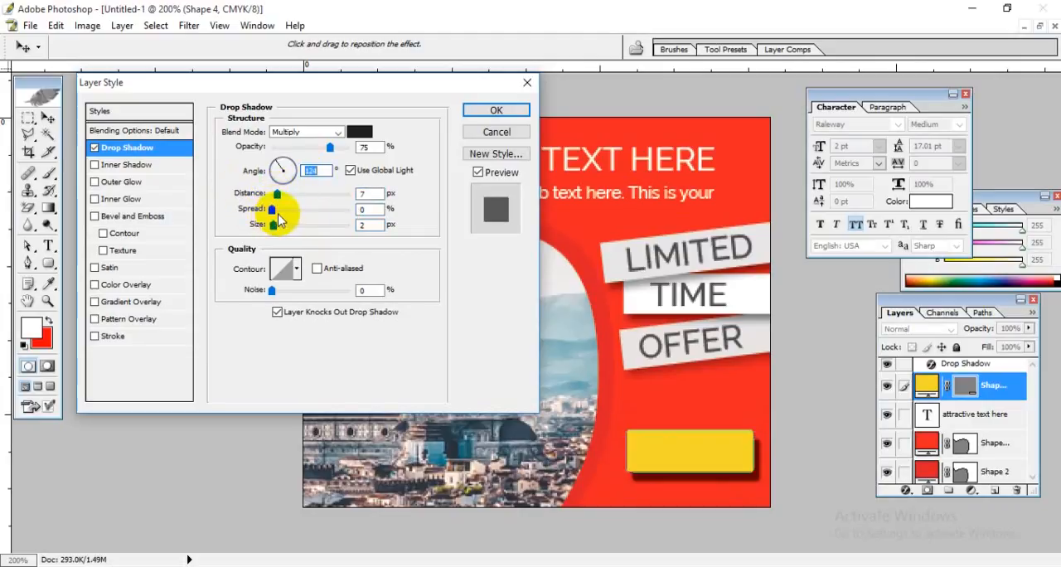
{"action": "key", "text": "Up"}
{"action": "key", "text": "Up"}
{"action": "key", "text": "Up"}
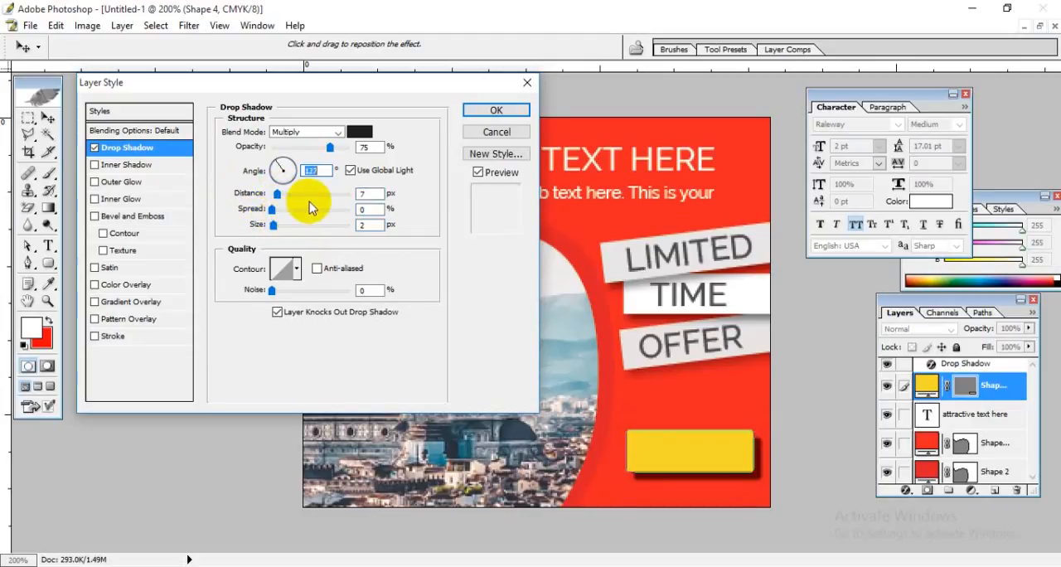
{"action": "key", "text": "Down"}
{"action": "key", "text": "Down"}
{"action": "key", "text": "Down"}
{"action": "key", "text": "Down"}
{"action": "key", "text": "Down"}
{"action": "key", "text": "Down"}
{"action": "key", "text": "Down"}
{"action": "key", "text": "Down"}
{"action": "key", "text": "Down"}
{"action": "key", "text": "Down"}
{"action": "key", "text": "Down"}
{"action": "key", "text": "Down"}
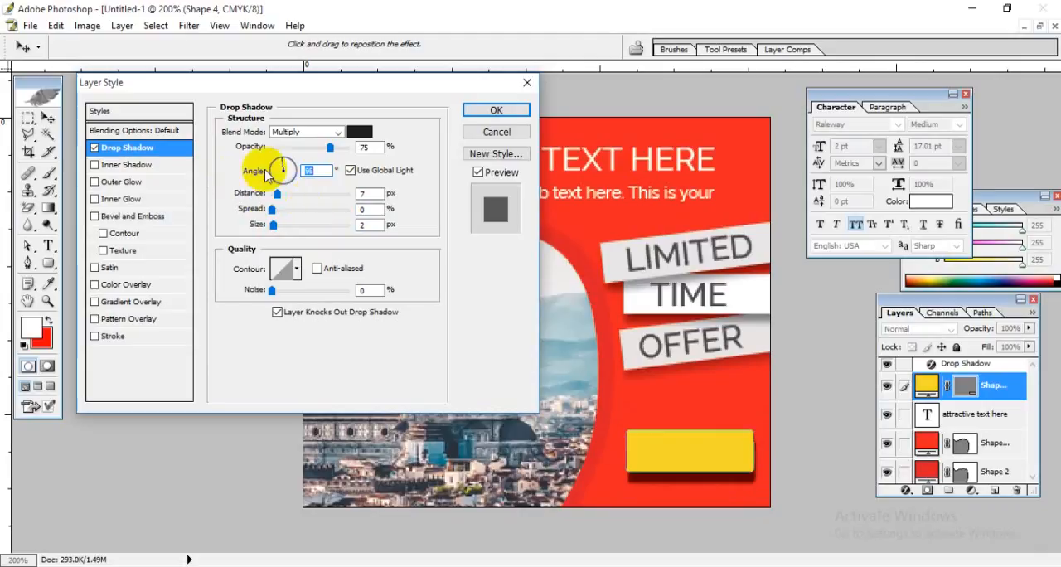
{"action": "left_click_drag", "start_coordinate": [278, 199], "coordinate": [276, 201]}
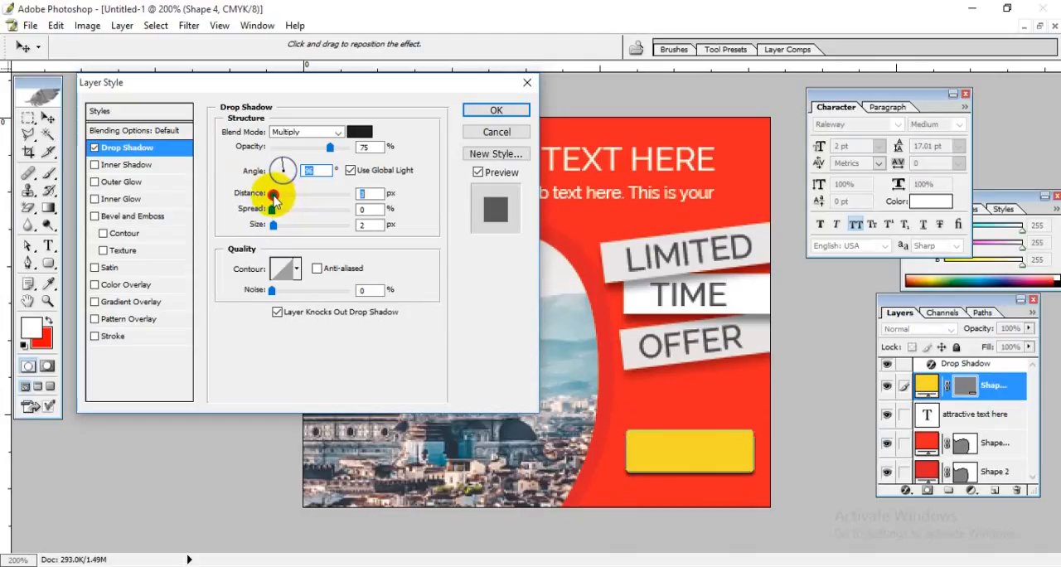
{"action": "left_click", "coordinate": [489, 111]}
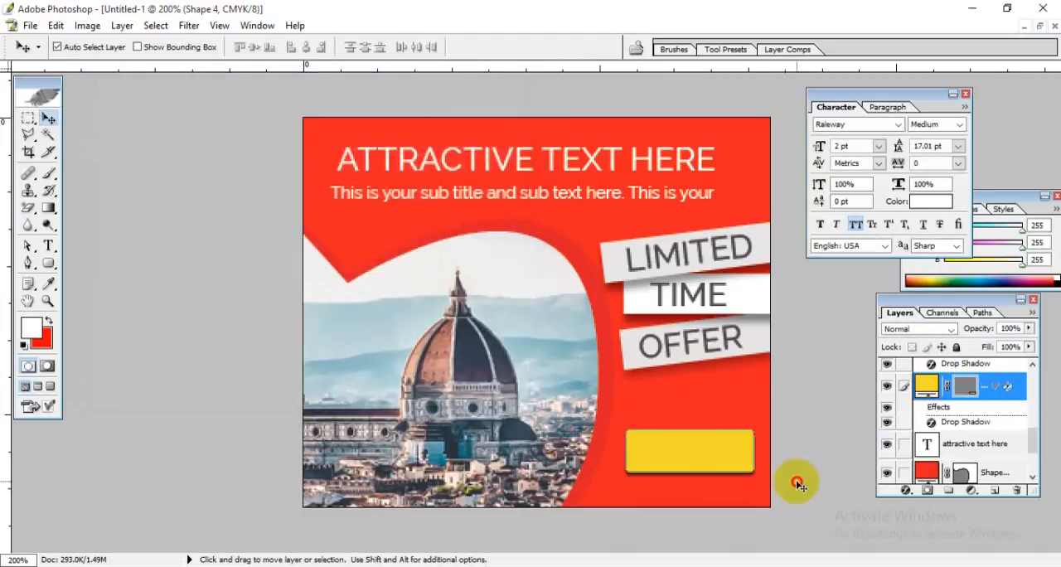
Step: Start a new text layer on the yellow button and move it to the front of the layer stack
{"action": "left_click", "coordinate": [692, 478]}
{"action": "left_click", "coordinate": [428, 431]}
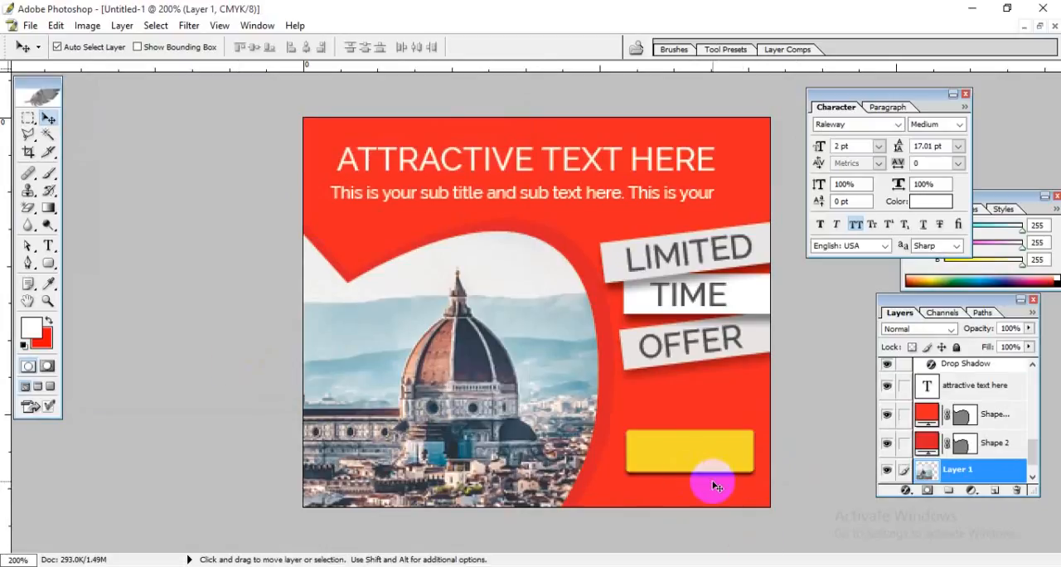
{"action": "left_click", "coordinate": [48, 245]}
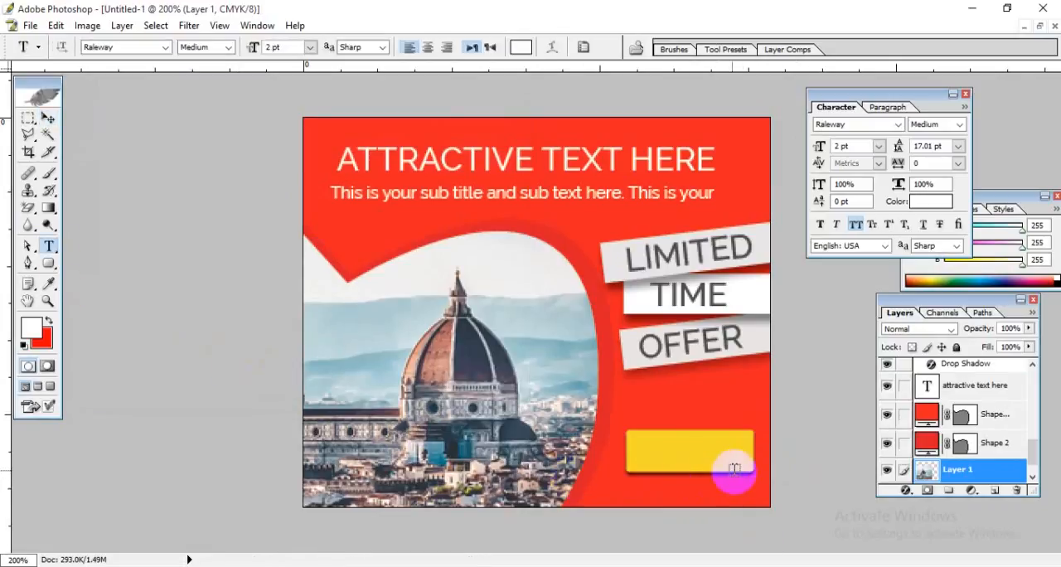
{"action": "left_click", "coordinate": [654, 453]}
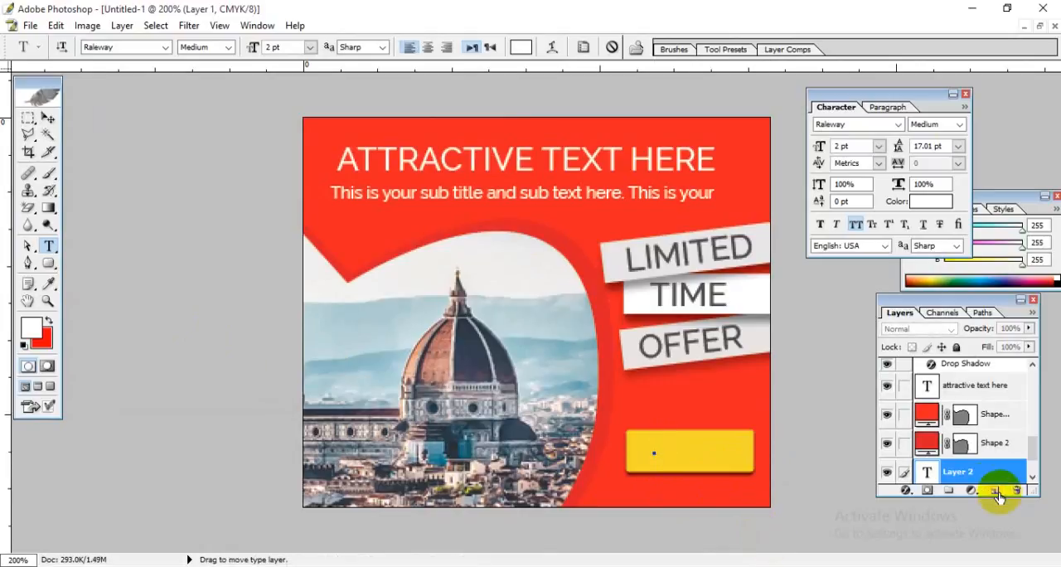
{"action": "left_click_drag", "start_coordinate": [961, 470], "coordinate": [947, 366]}
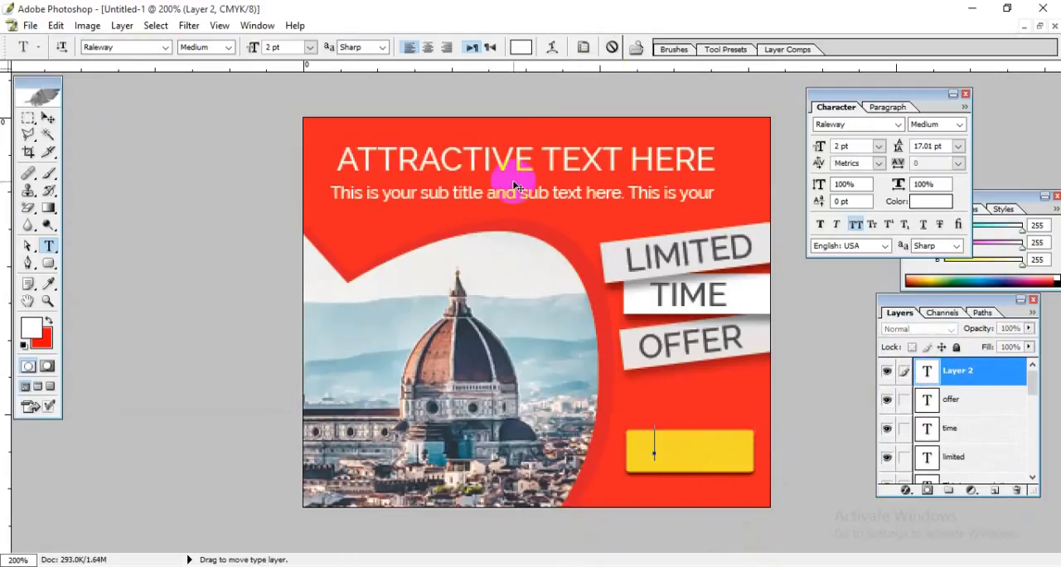
Step: Set the new text's color to the banner red, #ED2123
{"action": "left_click", "coordinate": [521, 47]}
{"action": "left_click", "coordinate": [585, 214]}
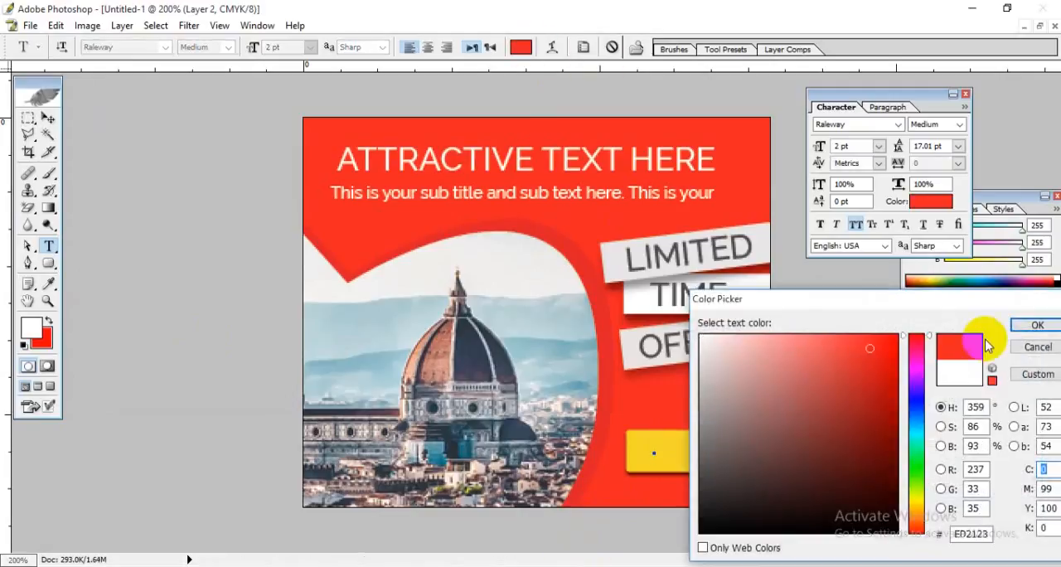
{"action": "left_click", "coordinate": [1037, 324]}
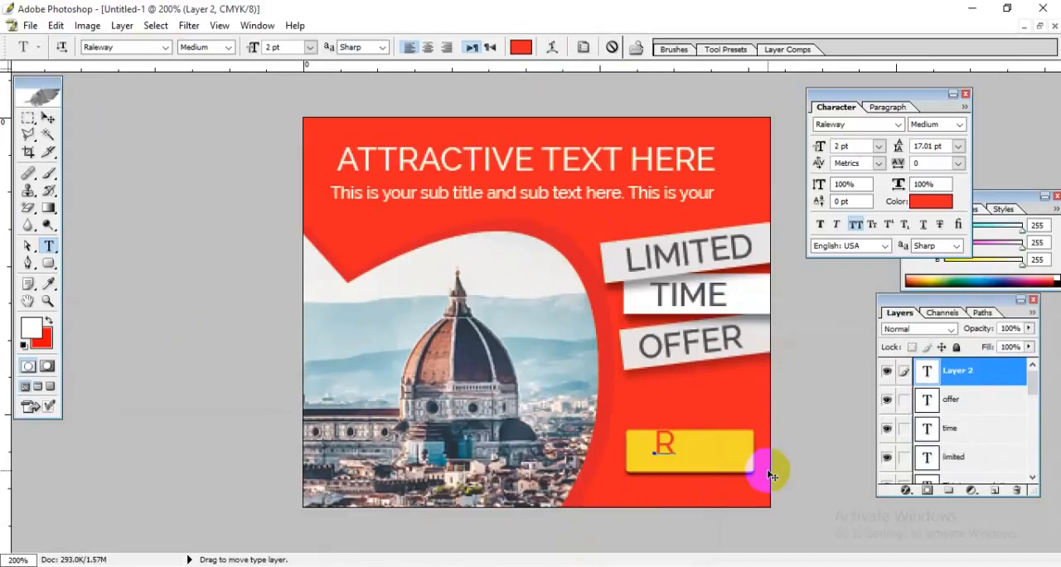
Step: Set the text color to black and enter "JOIN NOW" on the yellow button
{"action": "left_click", "coordinate": [521, 47]}
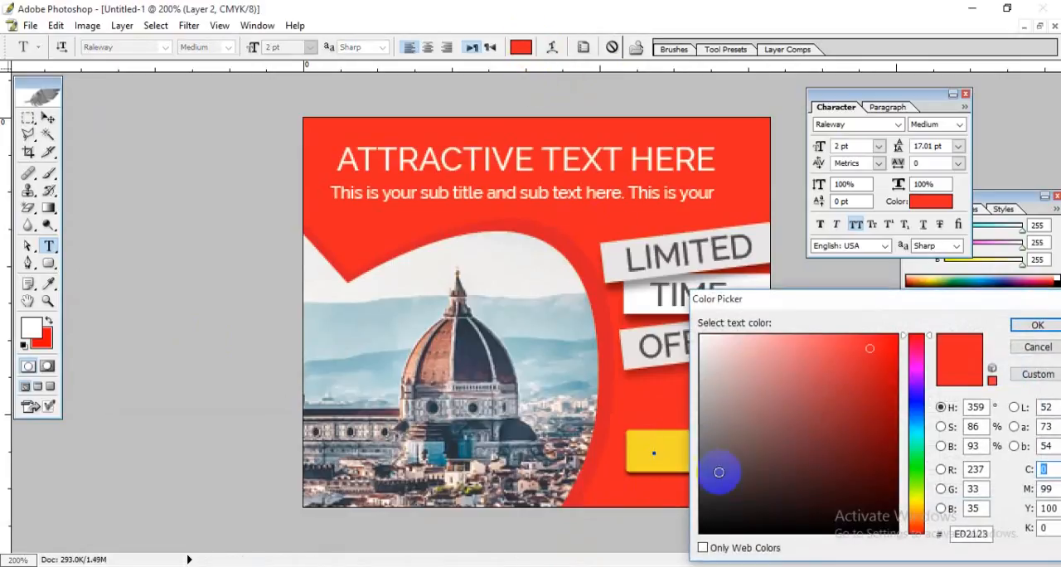
{"action": "left_click_drag", "start_coordinate": [713, 464], "coordinate": [650, 537]}
{"action": "left_click", "coordinate": [1037, 324]}
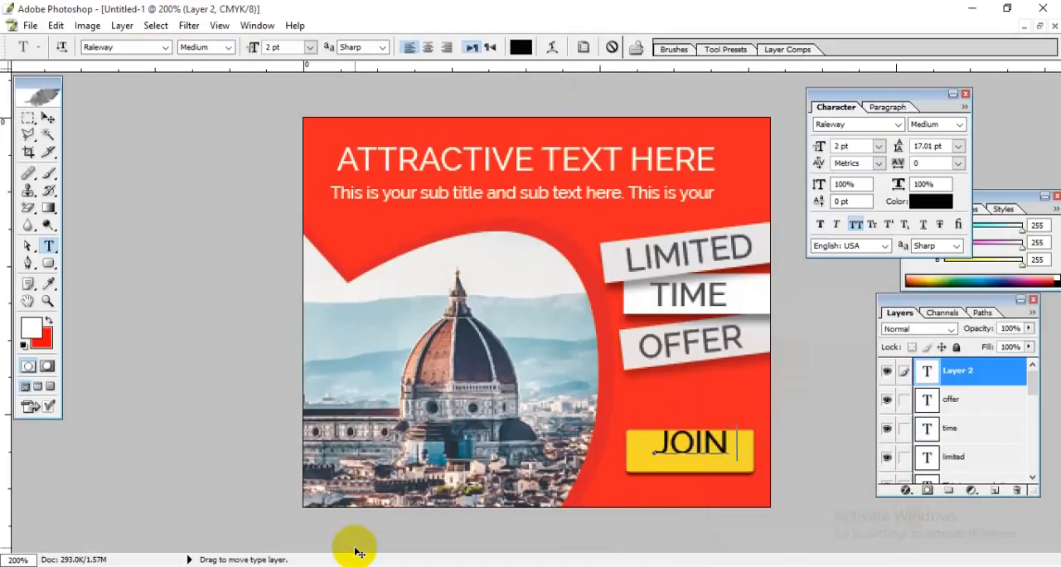
Step: Set the "JOIN NOW" text size to 1 pt and nudge the text slightly left toward the middle of the button
{"action": "triple_click", "coordinate": [645, 440]}
{"action": "left_click", "coordinate": [282, 52]}
{"action": "type", "text": "1"}
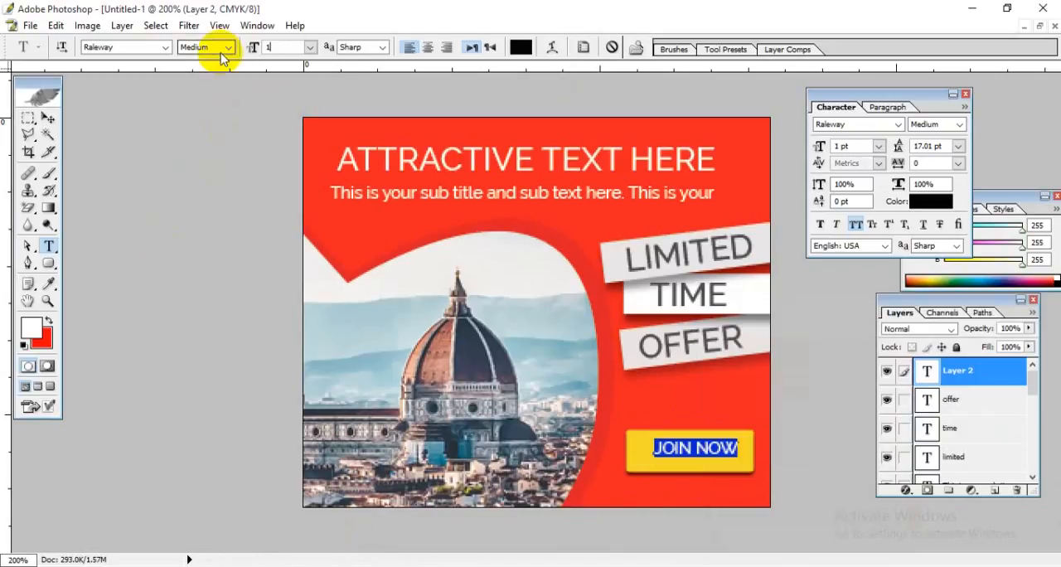
{"action": "left_click", "coordinate": [717, 461]}
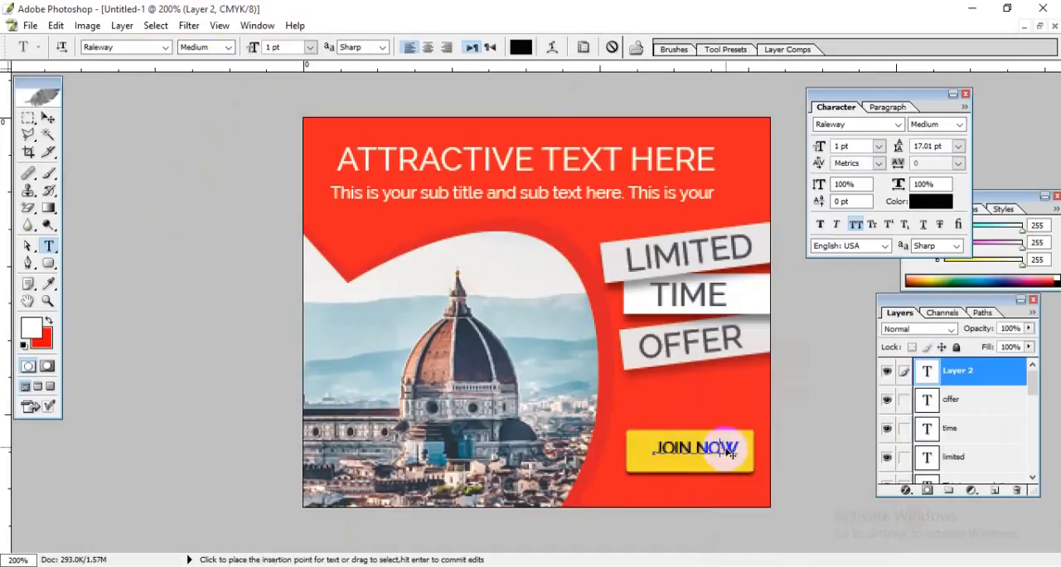
{"action": "left_click", "coordinate": [48, 118]}
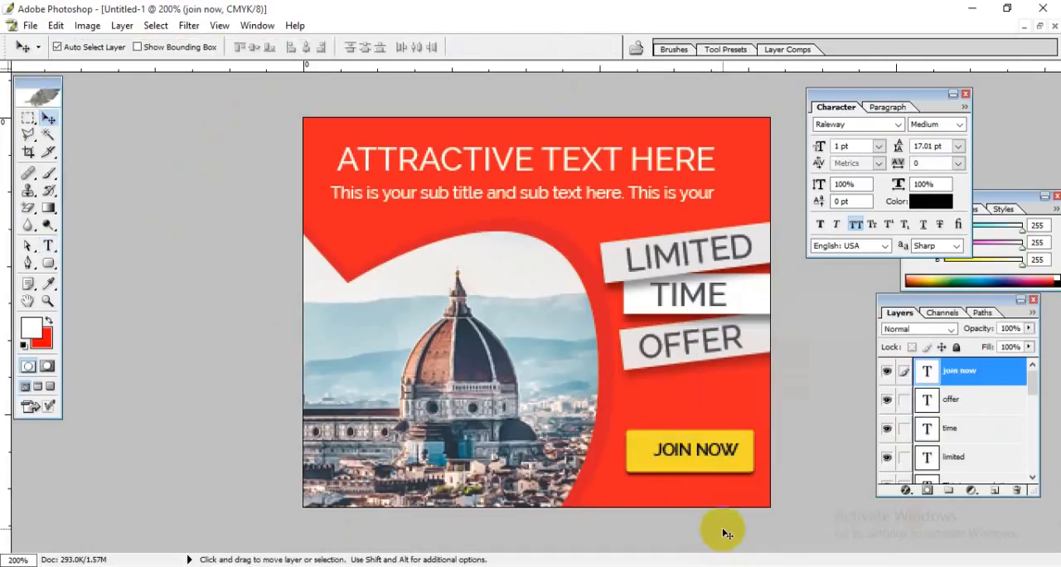
{"action": "key", "text": "Left"}
{"action": "key", "text": "Left"}
{"action": "key", "text": "Left"}
{"action": "key", "text": "Left"}
{"action": "key", "text": "Left"}
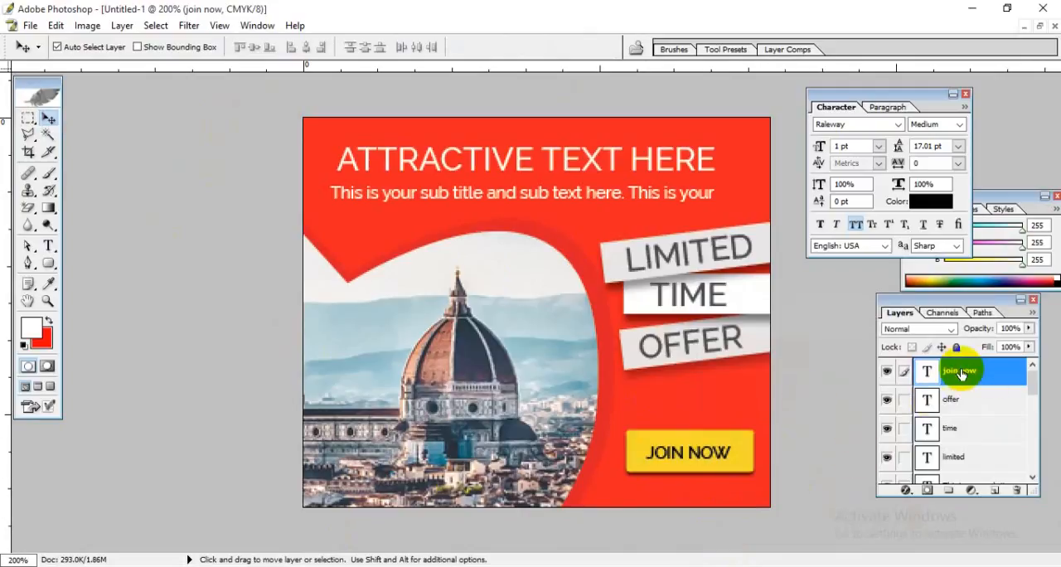
Step: Load the yellow button's outline as a selection, center "JOIN NOW" in it vertically and horizontally, and deselect
{"action": "left_click_drag", "start_coordinate": [1033, 378], "coordinate": [1029, 431]}
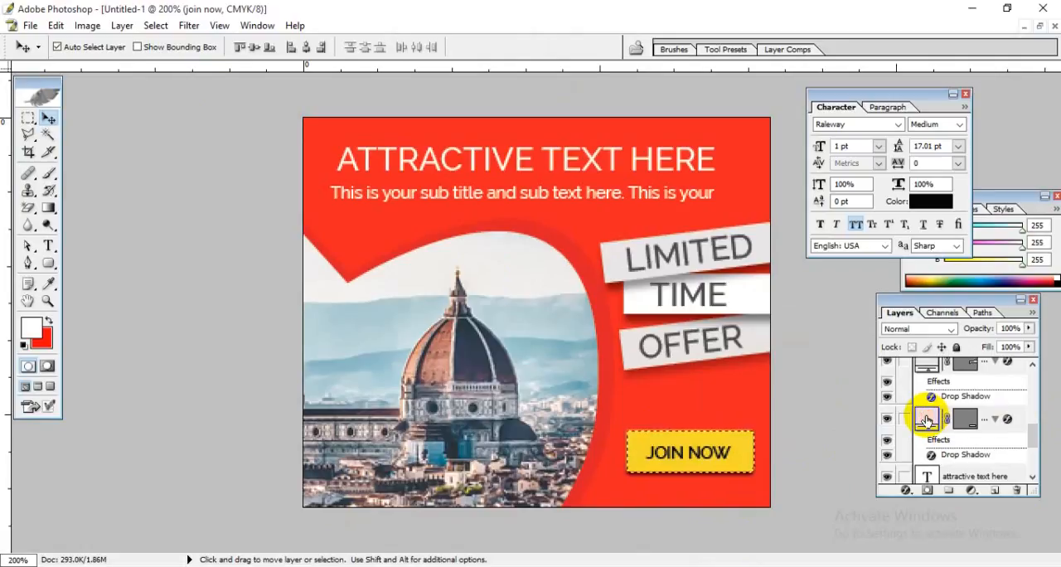
{"action": "left_click_drag", "start_coordinate": [1032, 431], "coordinate": [1035, 367]}
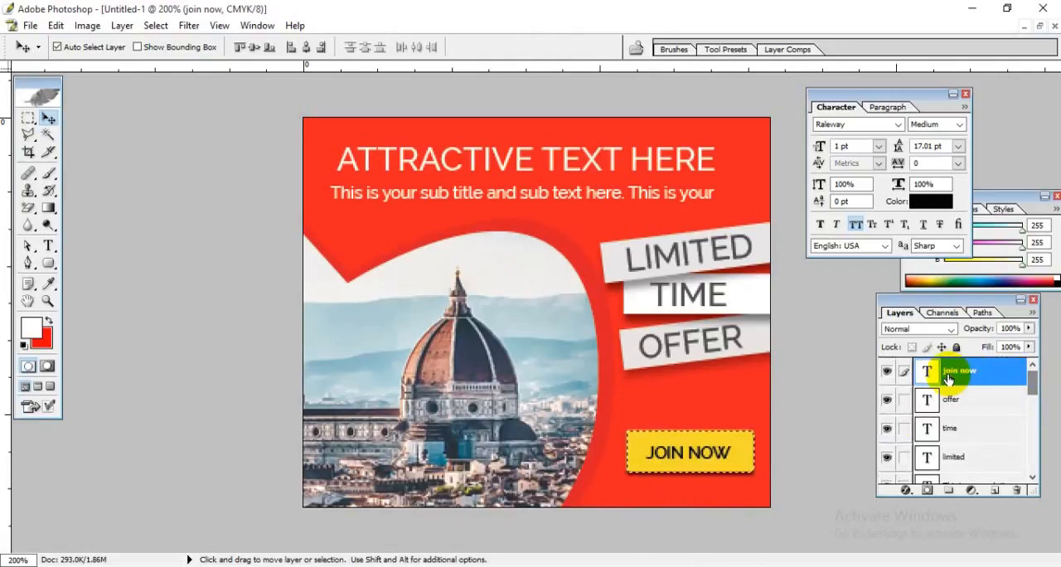
{"action": "left_click", "coordinate": [253, 49]}
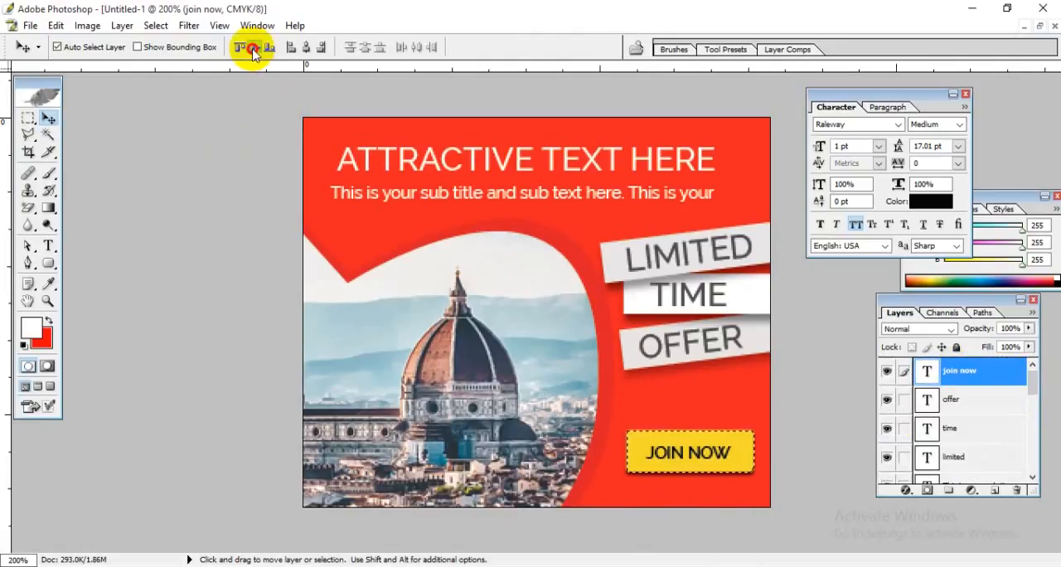
{"action": "left_click", "coordinate": [306, 48]}
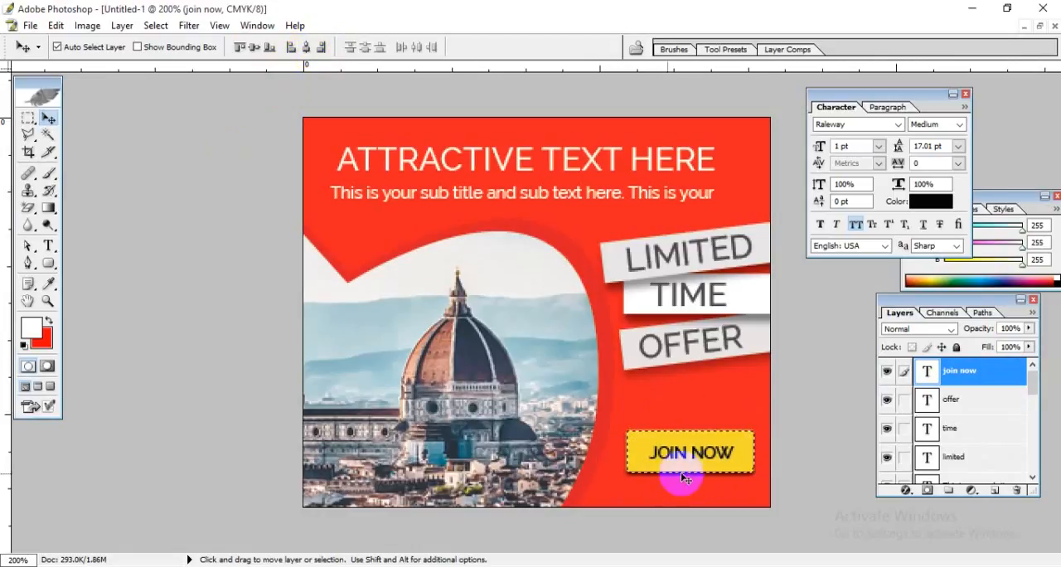
{"action": "key", "text": "ctrl+d"}
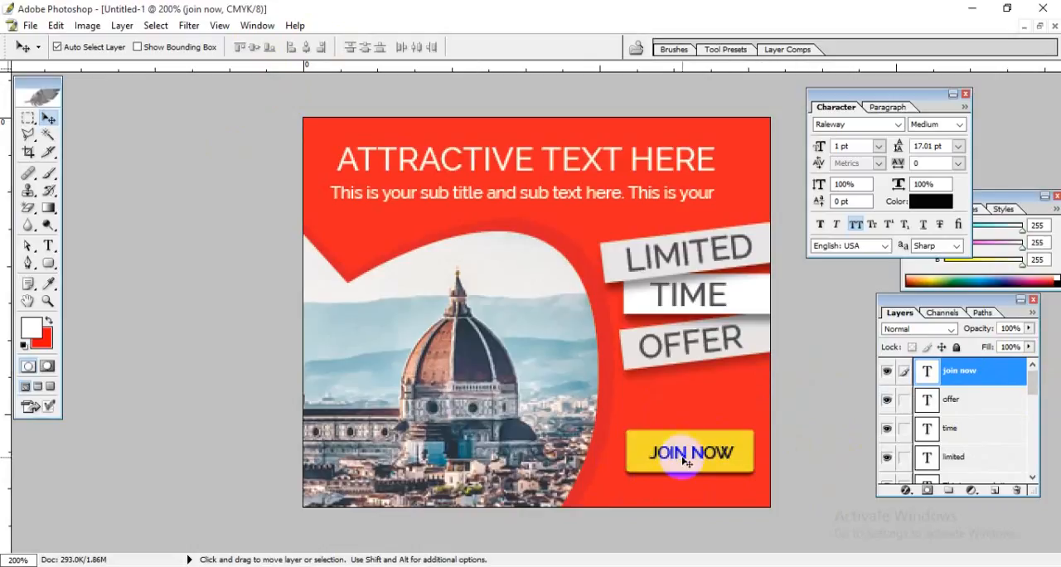
Step: Shift "JOIN NOW" off-center and align it back to the middle of the yellow button's selection, both vertically and horizontally
{"action": "left_click_drag", "start_coordinate": [687, 455], "coordinate": [673, 451]}
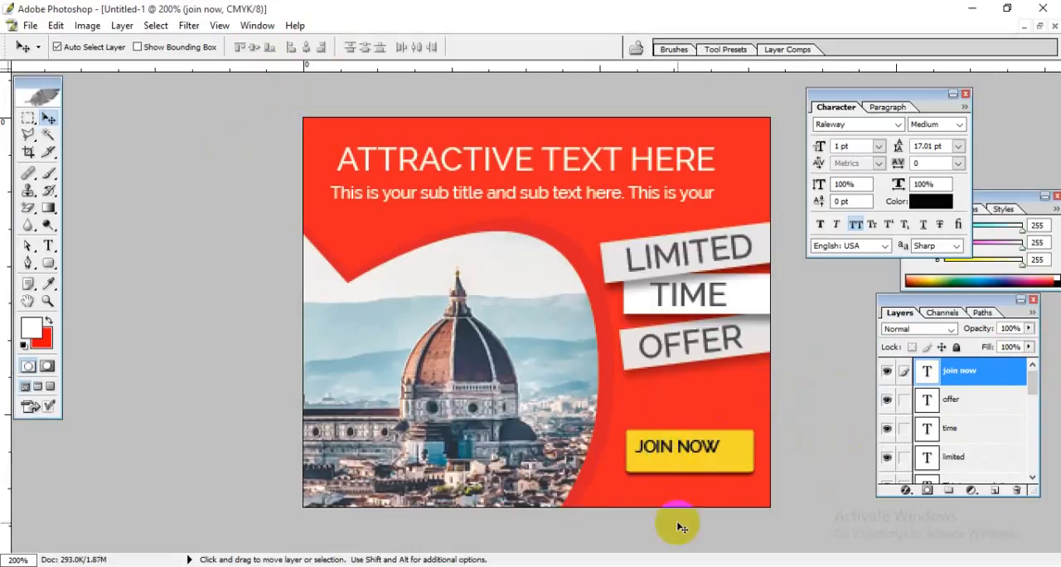
{"action": "left_click_drag", "start_coordinate": [1033, 377], "coordinate": [1021, 433]}
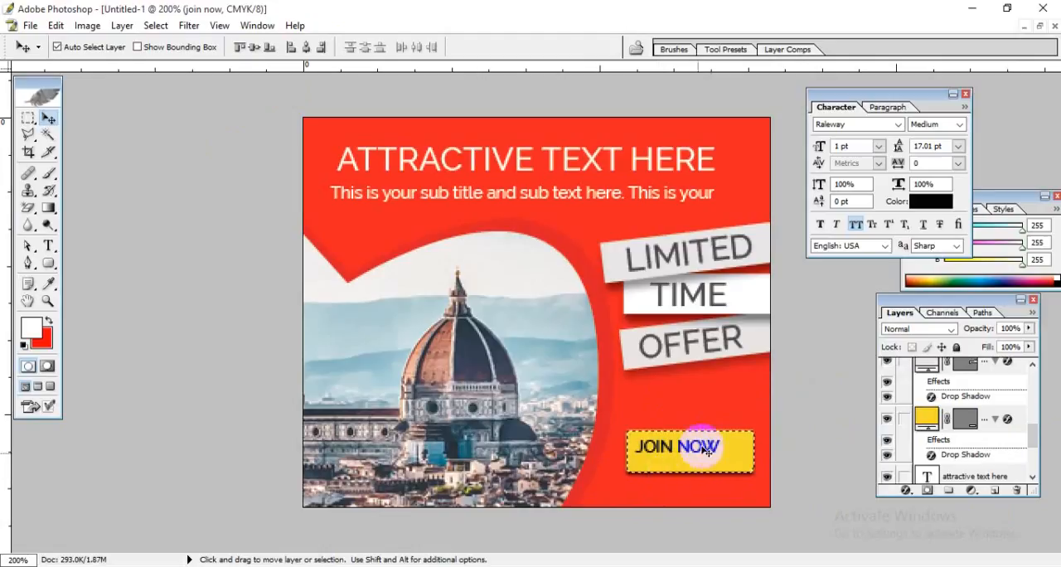
{"action": "left_click_drag", "start_coordinate": [1034, 442], "coordinate": [1038, 380]}
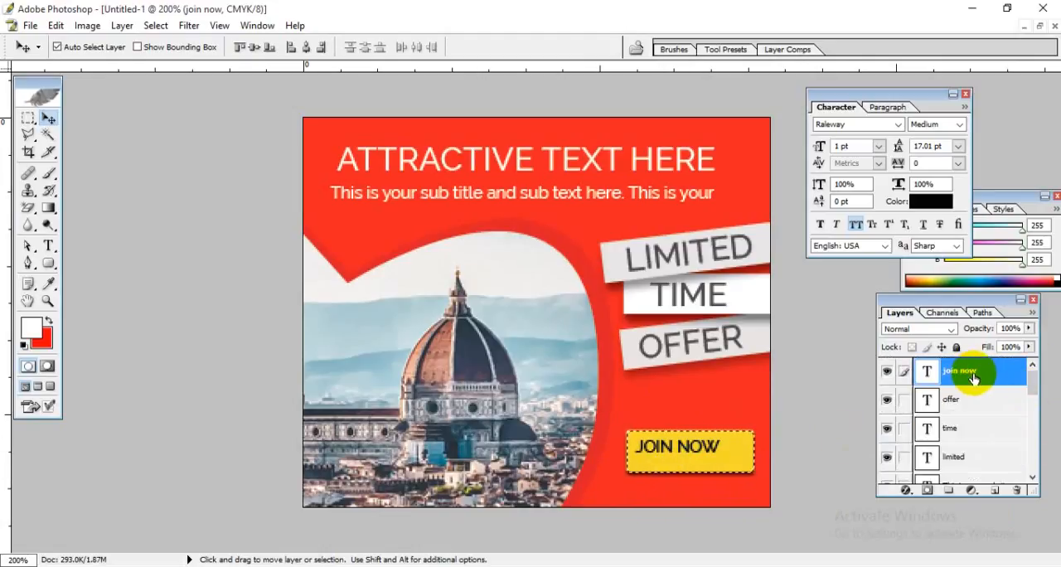
{"action": "left_click", "coordinate": [255, 48]}
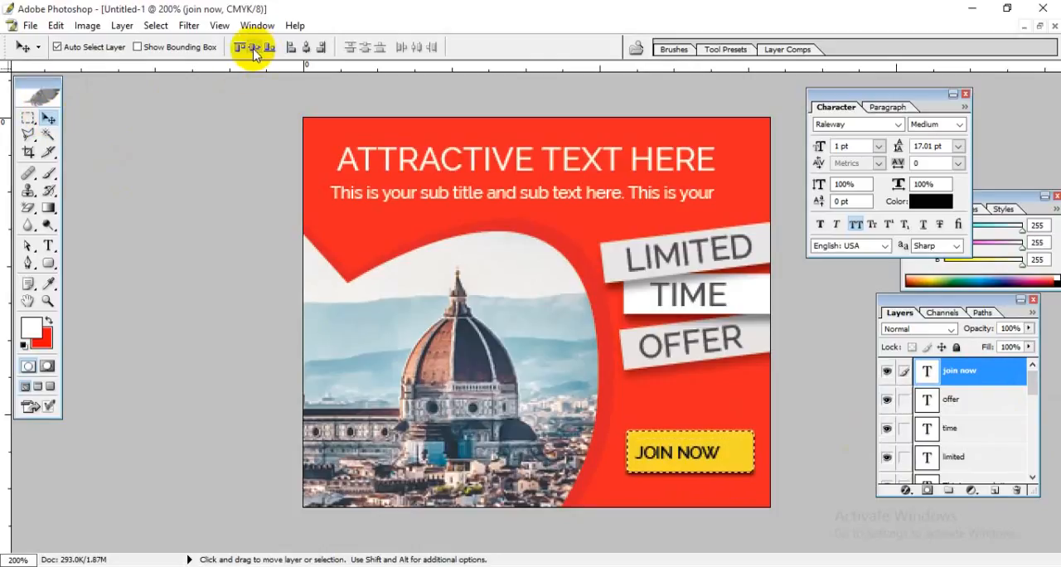
{"action": "left_click", "coordinate": [306, 48]}
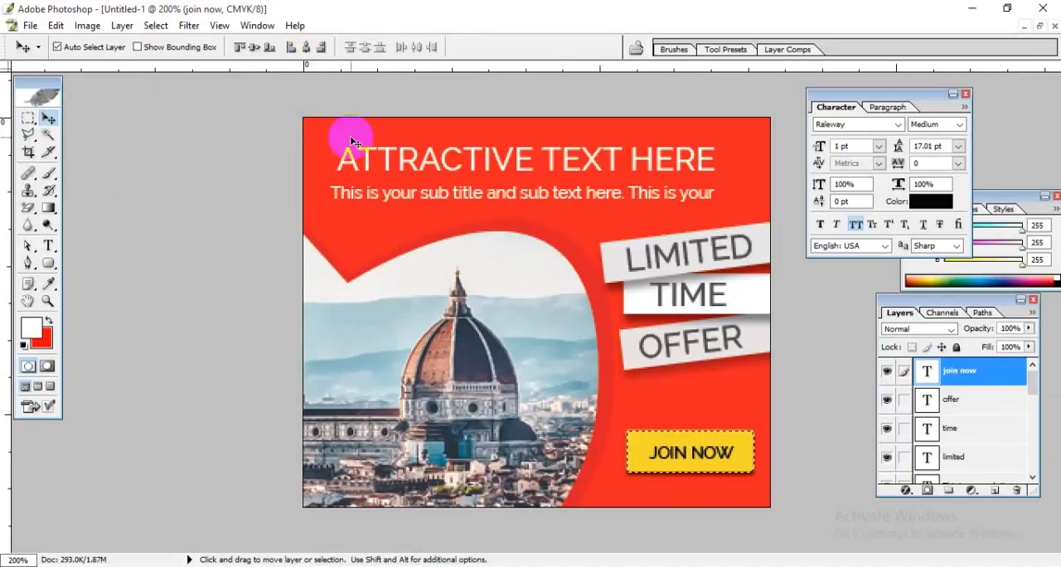
{"action": "key", "text": "ctrl+d"}
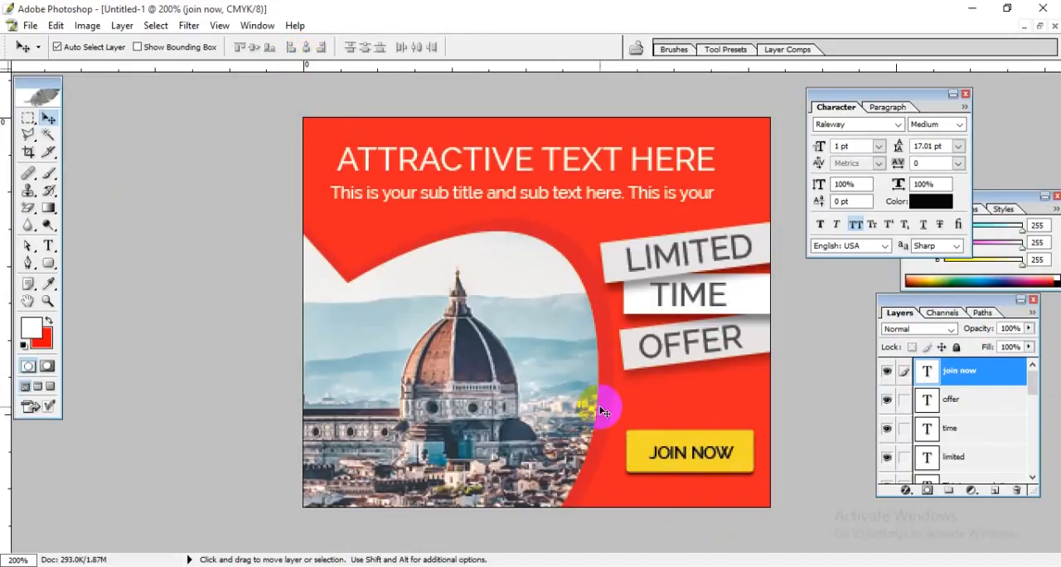
{"action": "scroll", "coordinate": [666, 396], "scroll_direction": "up", "scroll_amount": 4}
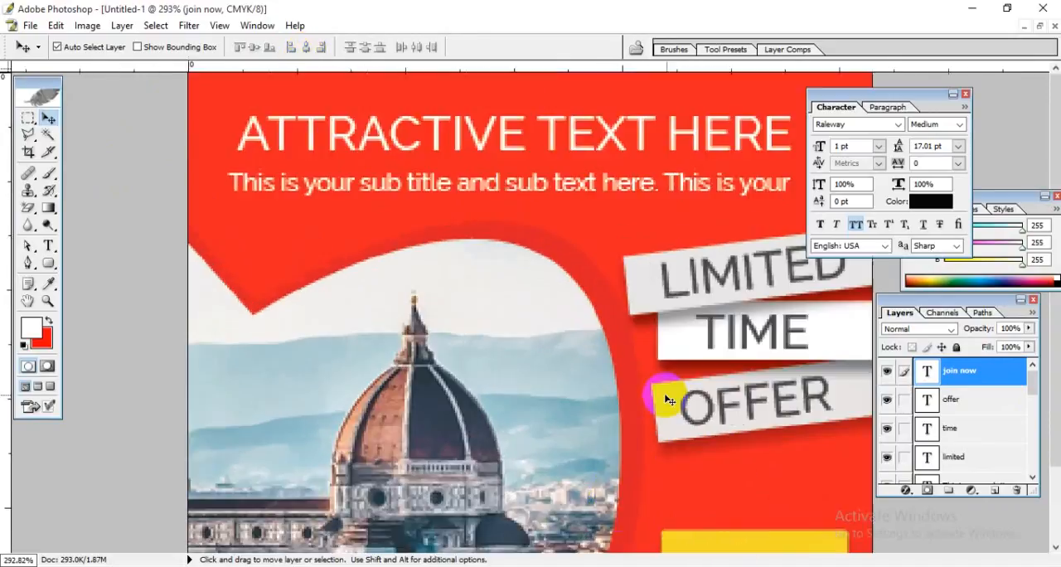
{"action": "scroll", "coordinate": [667, 396], "scroll_direction": "down", "scroll_amount": 6}
{"action": "scroll", "coordinate": [668, 396], "scroll_direction": "up", "scroll_amount": 1}
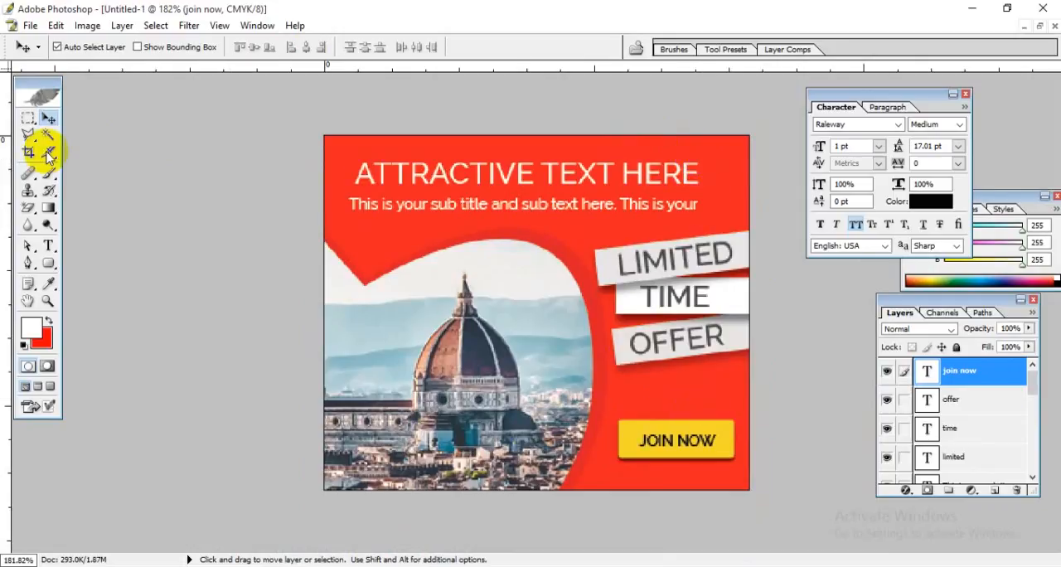
{"action": "left_click", "coordinate": [28, 26]}
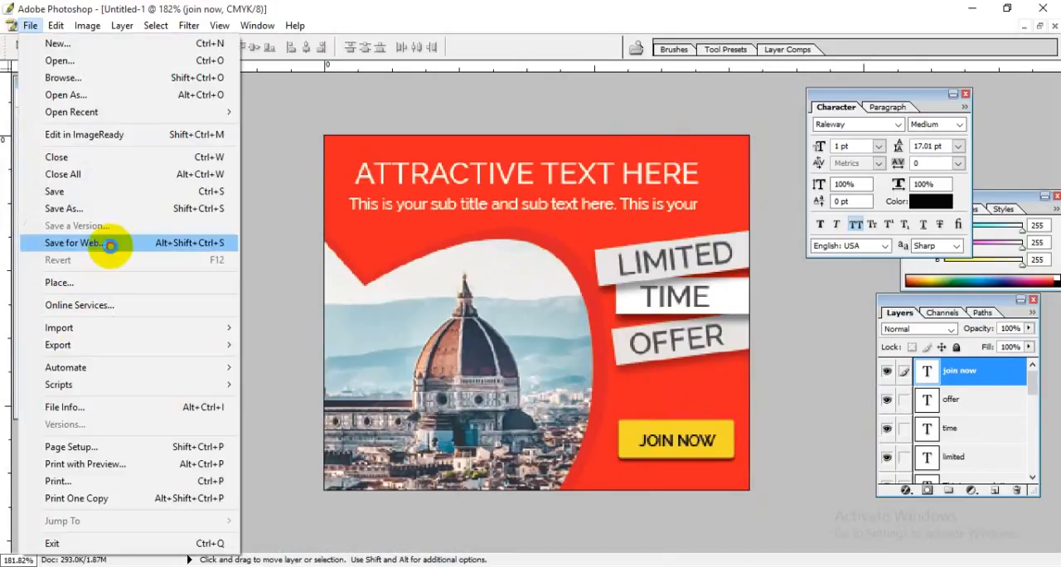
{"action": "left_click", "coordinate": [111, 243]}
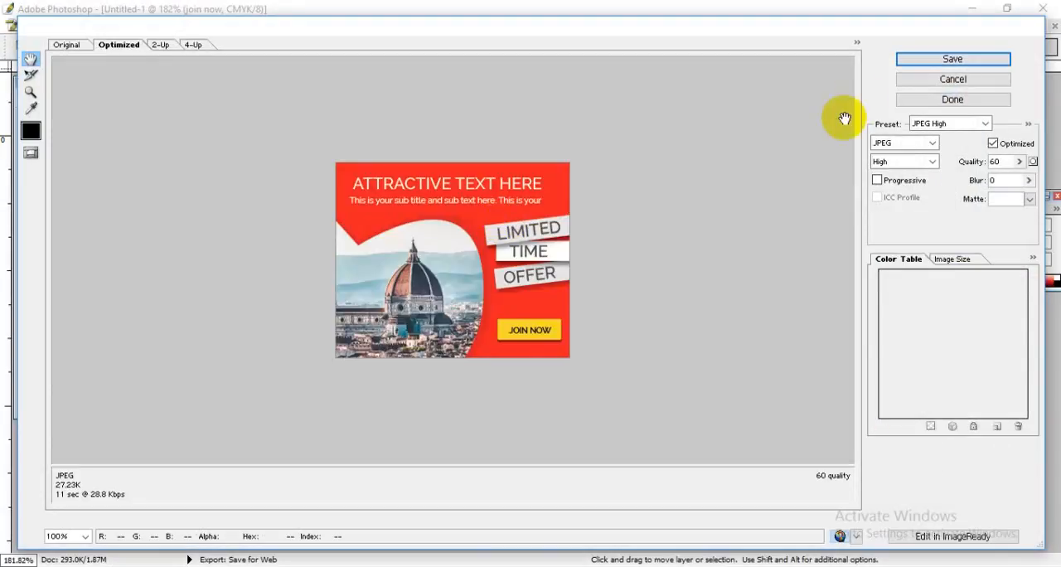
{"action": "left_click", "coordinate": [982, 79]}
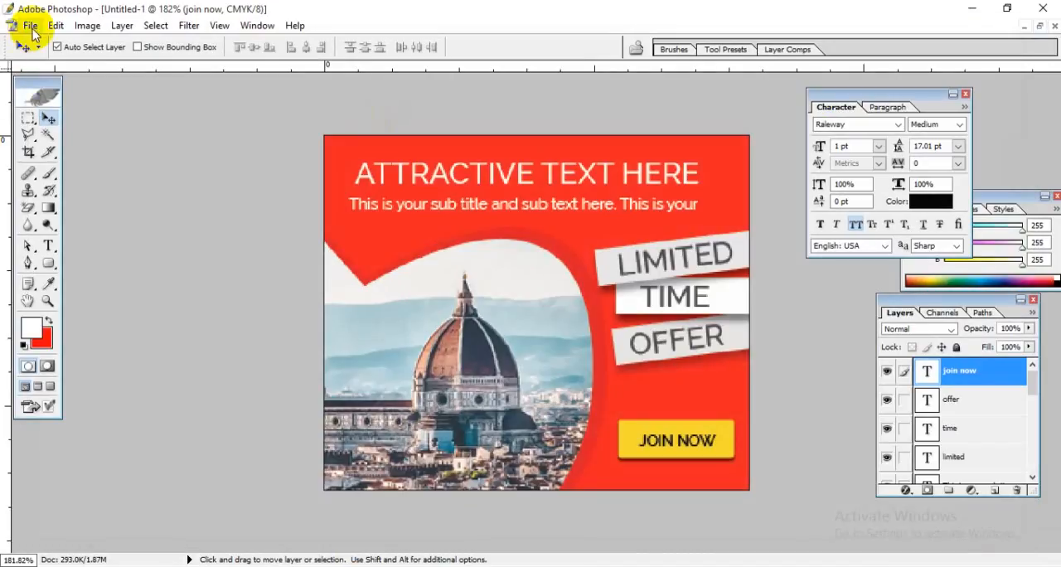
{"action": "left_click", "coordinate": [31, 26]}
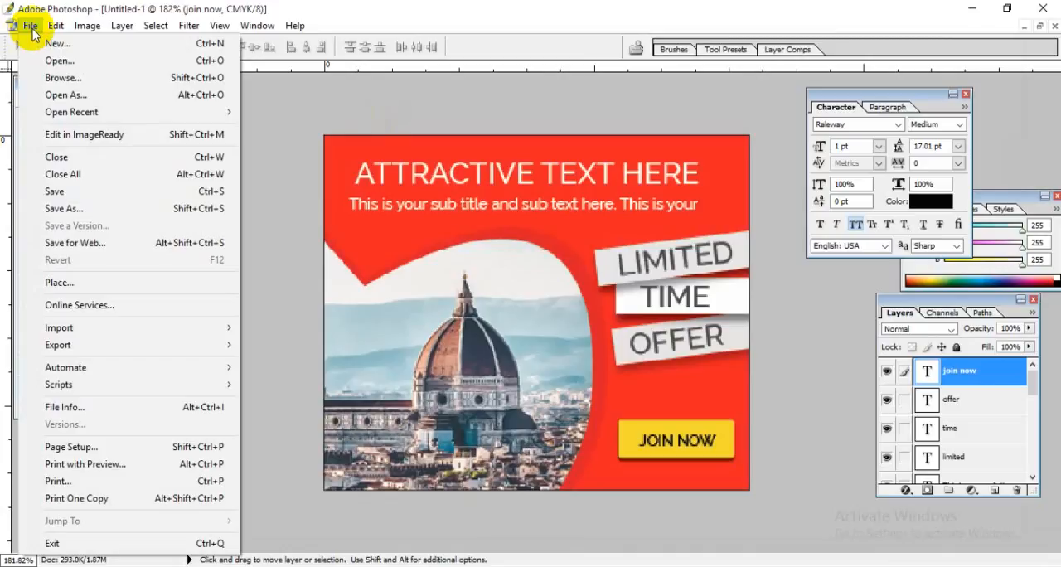
{"action": "left_click", "coordinate": [31, 26]}
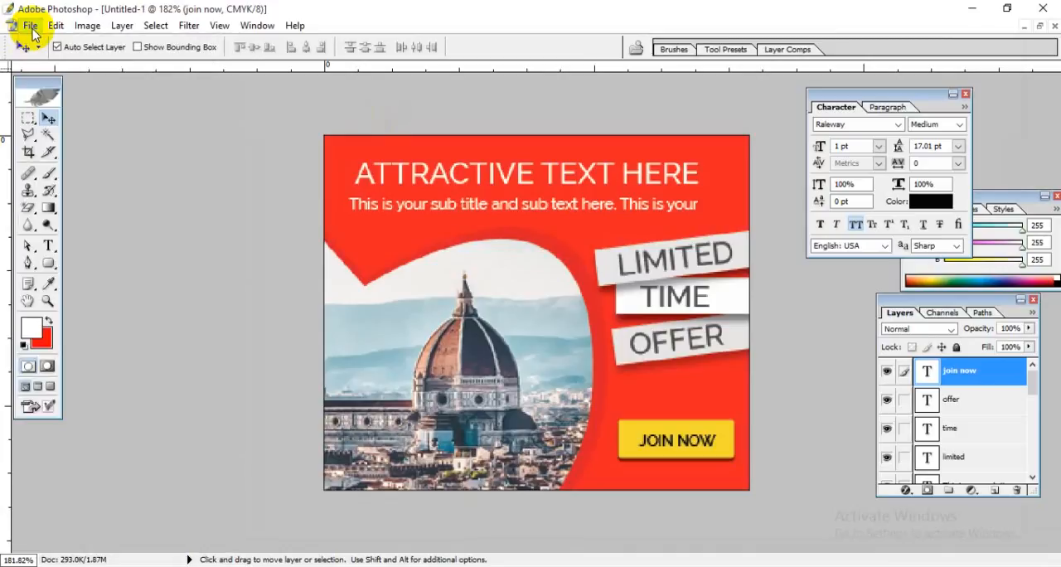
Step: Start exporting the banner for the web as a JPEG with the quality set to 100
{"action": "left_click", "coordinate": [30, 26]}
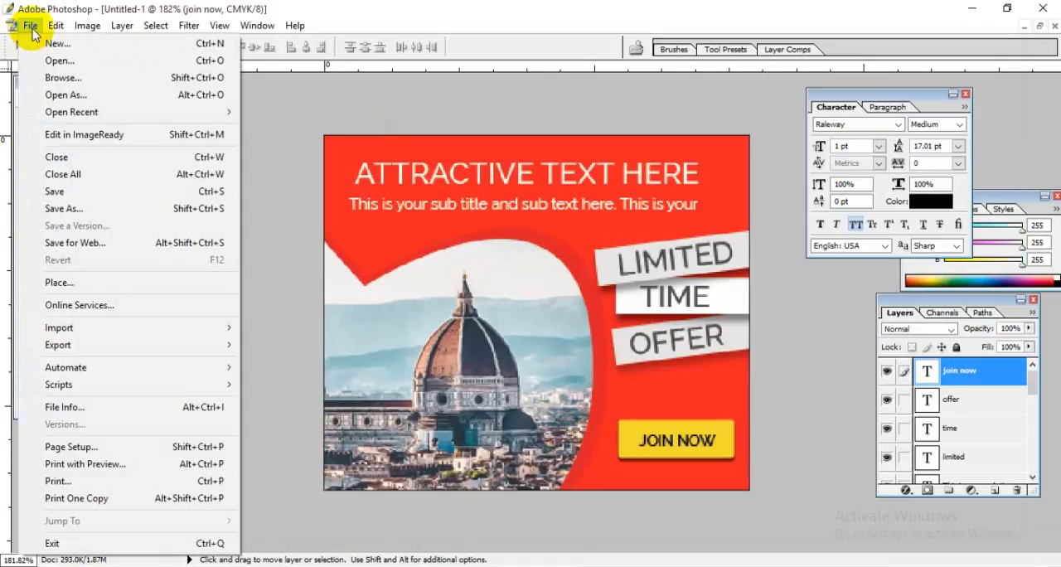
{"action": "left_click", "coordinate": [76, 243]}
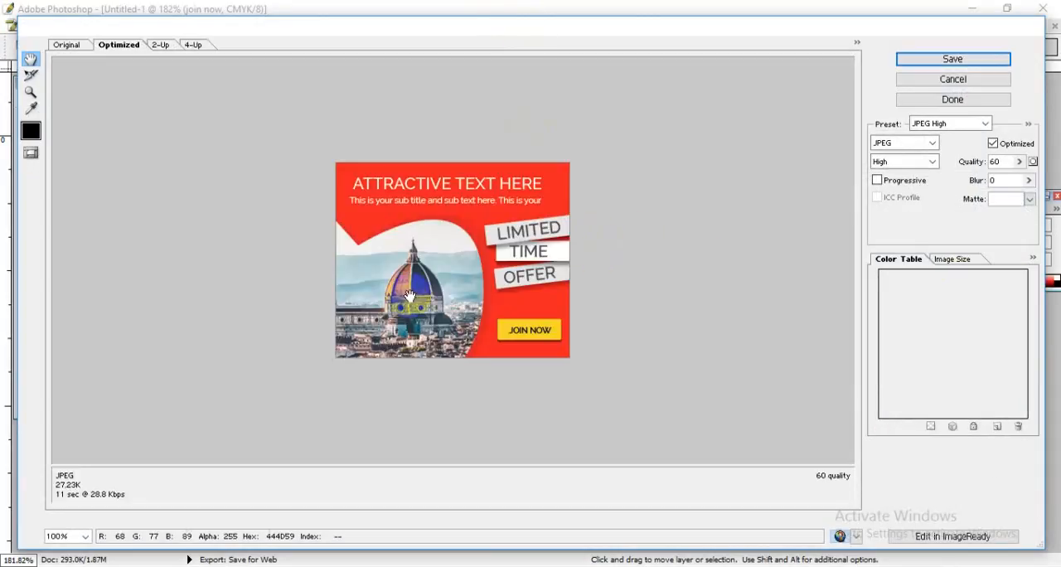
{"action": "left_click", "coordinate": [903, 143]}
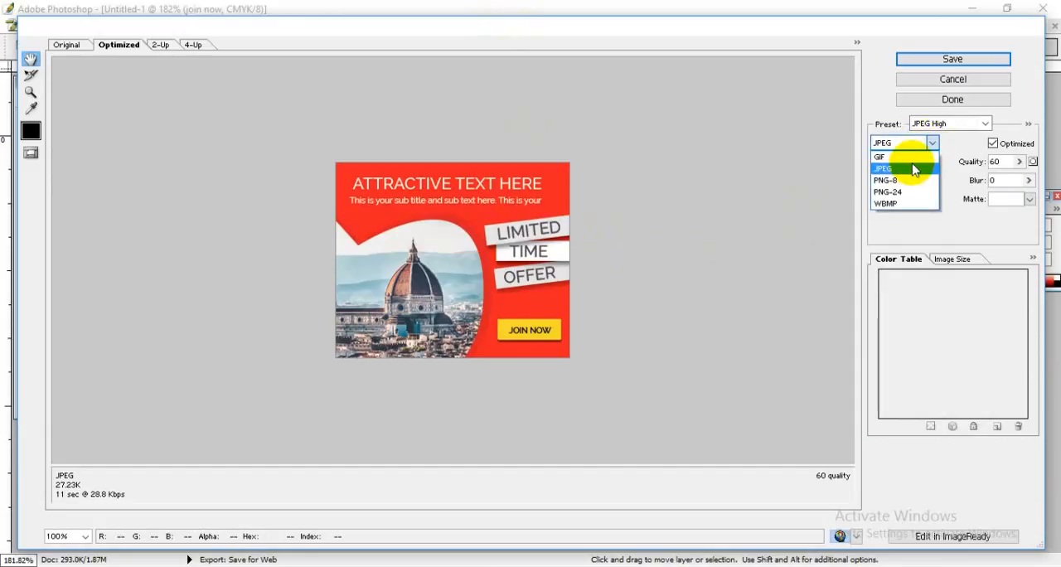
{"action": "left_click", "coordinate": [901, 171]}
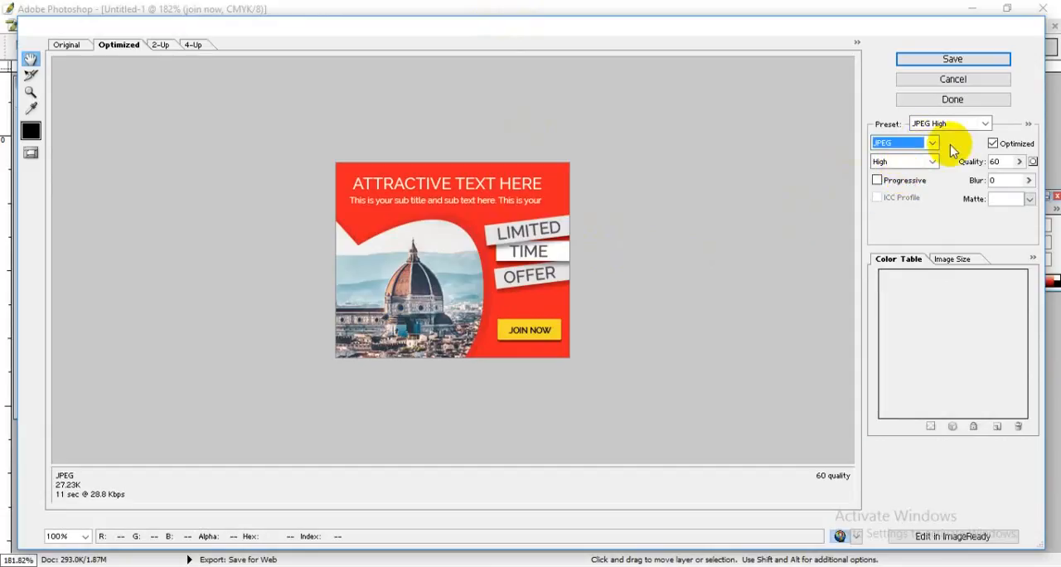
{"action": "left_click", "coordinate": [1019, 162]}
{"action": "left_click_drag", "start_coordinate": [988, 184], "coordinate": [1017, 181]}
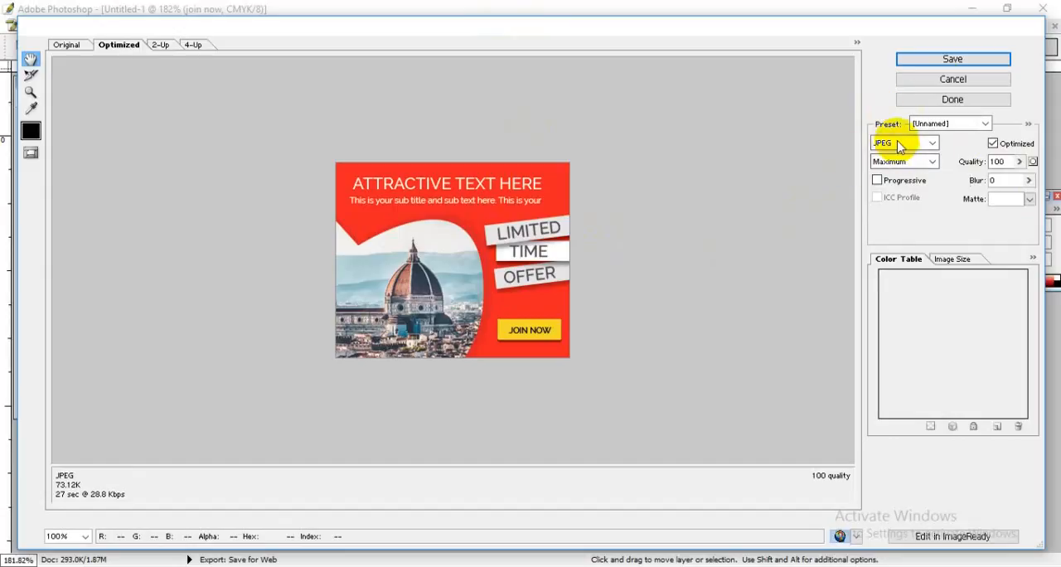
Step: Start saving the JPEG and create and open a "Project" folder inside the desktop folder "Graphics Design live class for ITSGD01 part 12"
{"action": "left_click", "coordinate": [957, 63]}
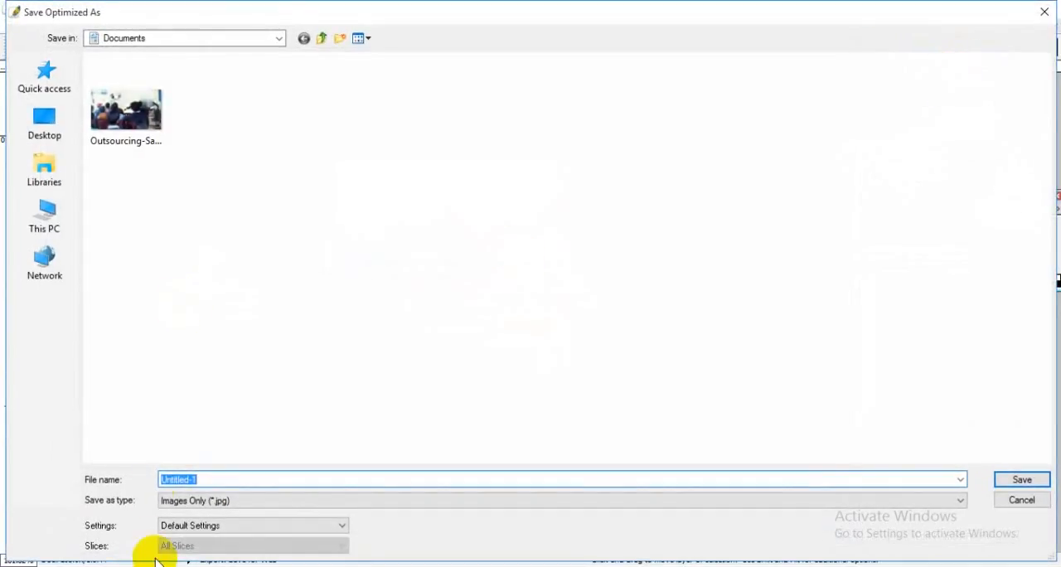
{"action": "left_click", "coordinate": [45, 124]}
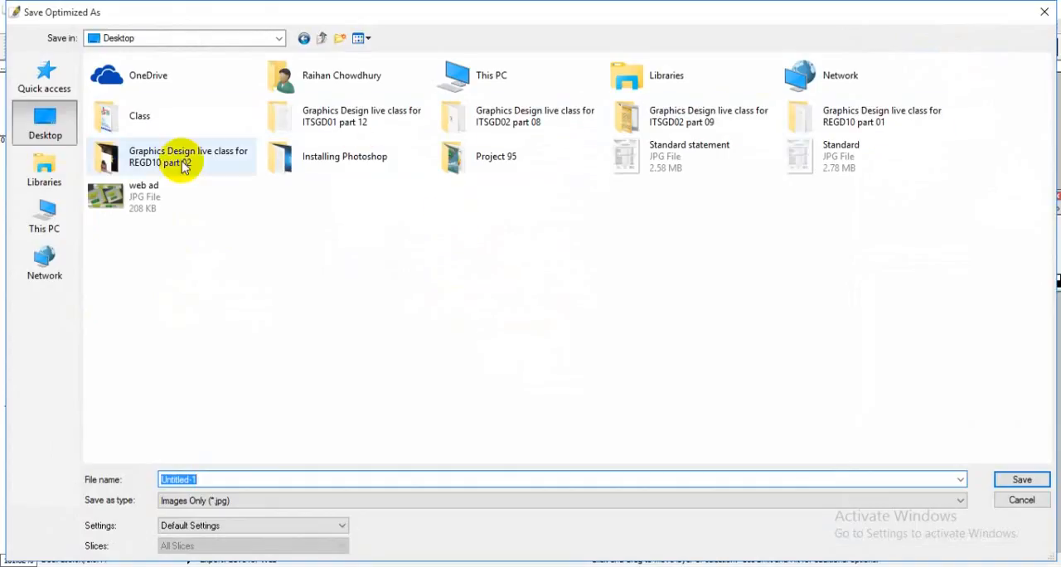
{"action": "double_click", "coordinate": [363, 116]}
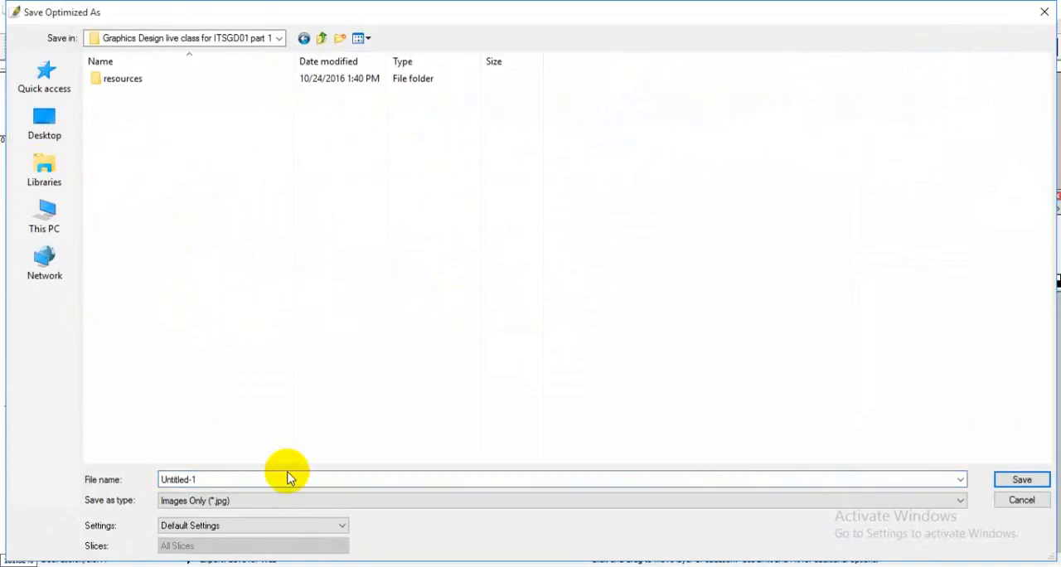
{"action": "right_click", "coordinate": [203, 241]}
{"action": "left_click", "coordinate": [268, 404]}
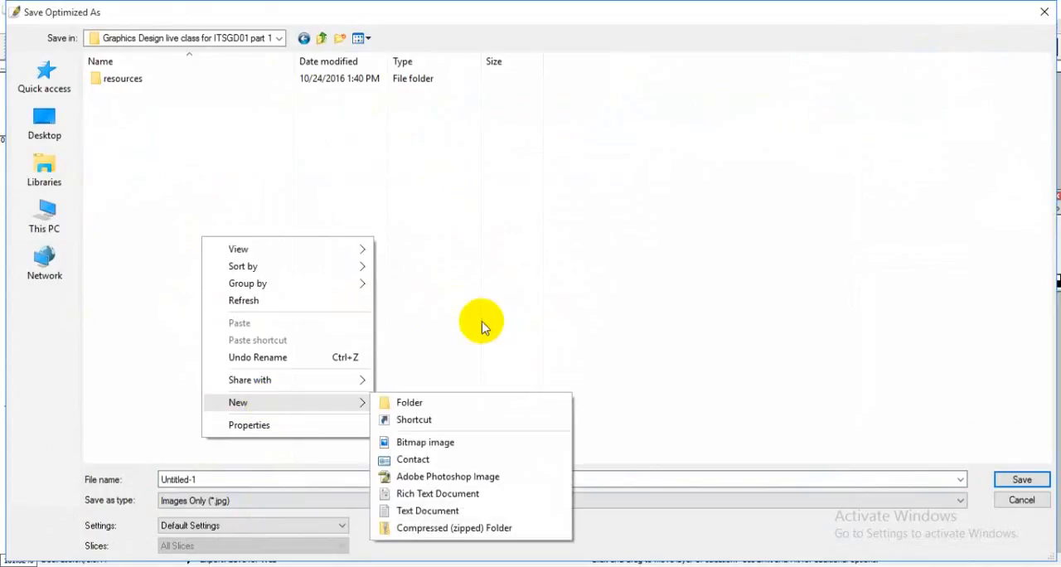
{"action": "left_click", "coordinate": [449, 406]}
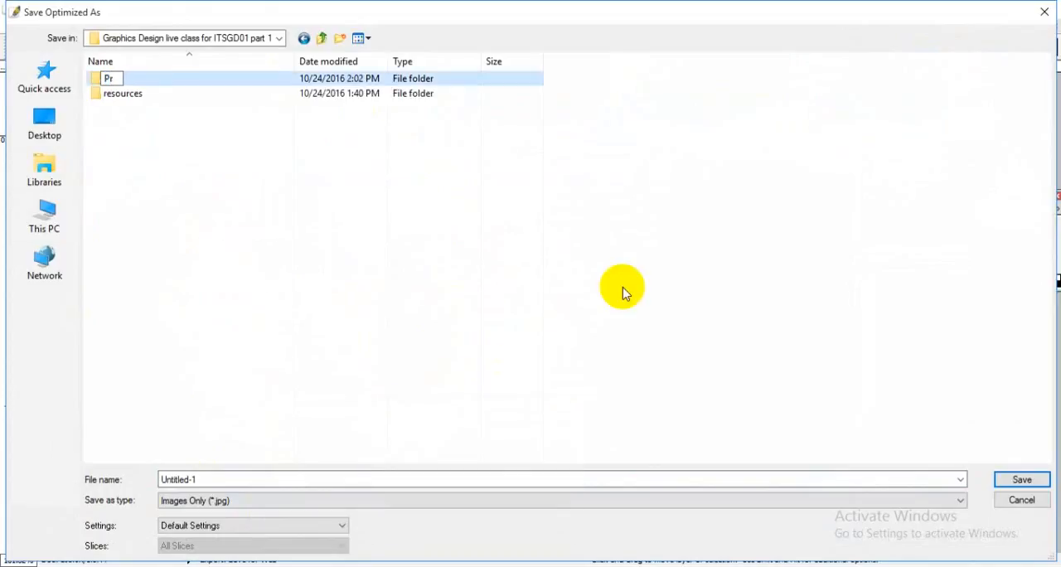
{"action": "key", "text": "Return"}
{"action": "key", "text": "Return"}
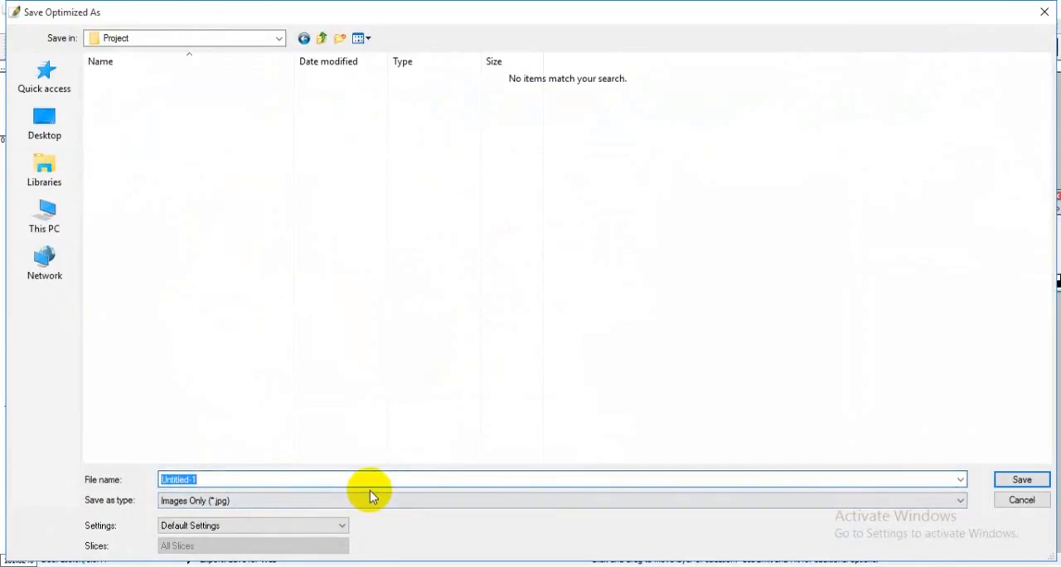
Step: Name the exported image "300px x 250px" and save it in the Project folder
{"action": "type", "text": "300px x 250px"}
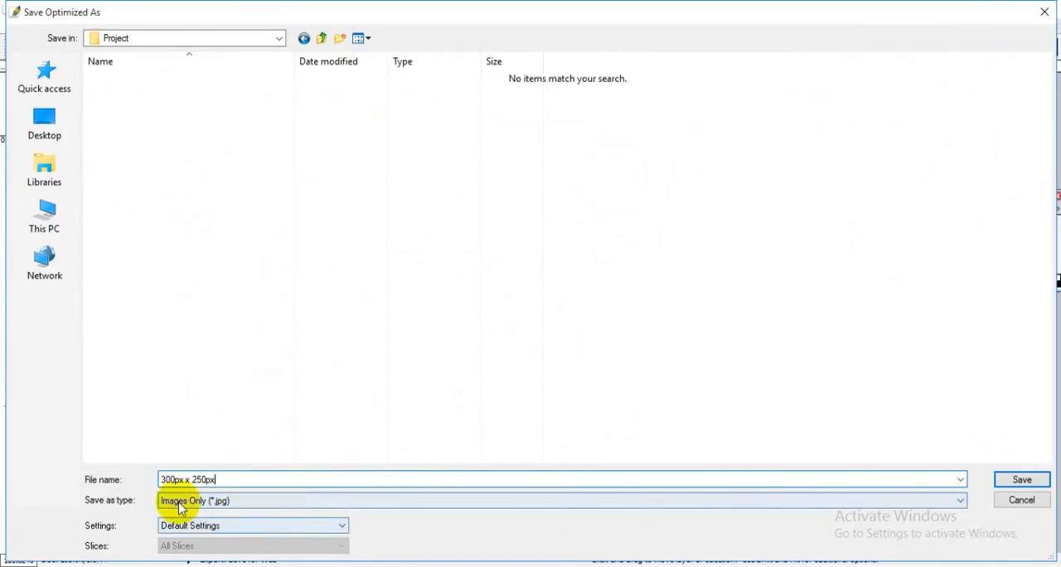
{"action": "left_click", "coordinate": [1021, 479]}
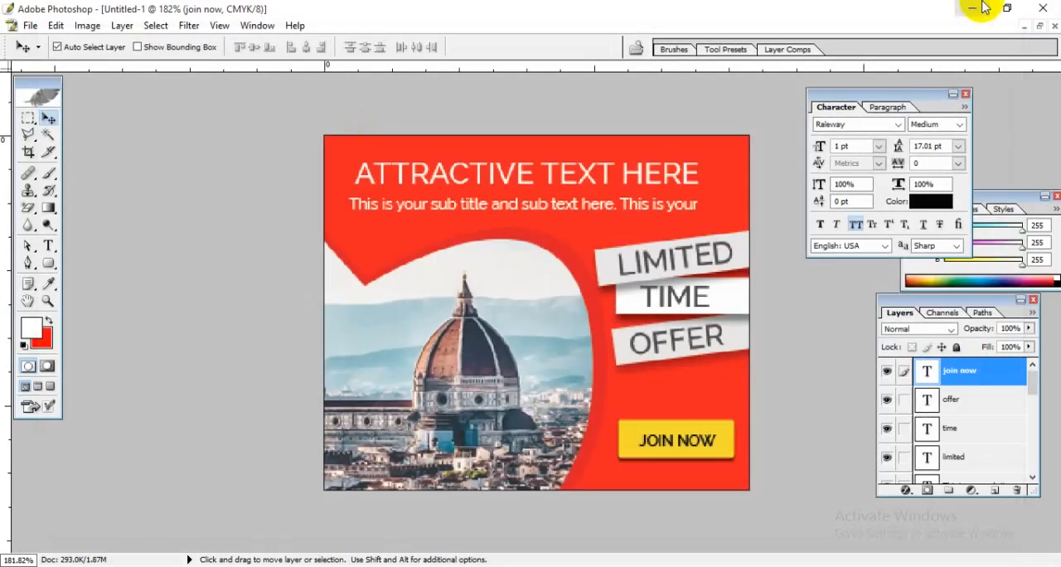
Step: Clear the way to the desktop by minimizing Photoshop and the browser and closing the banner-size chart image
{"action": "left_click", "coordinate": [975, 8]}
{"action": "left_click", "coordinate": [1008, 12]}
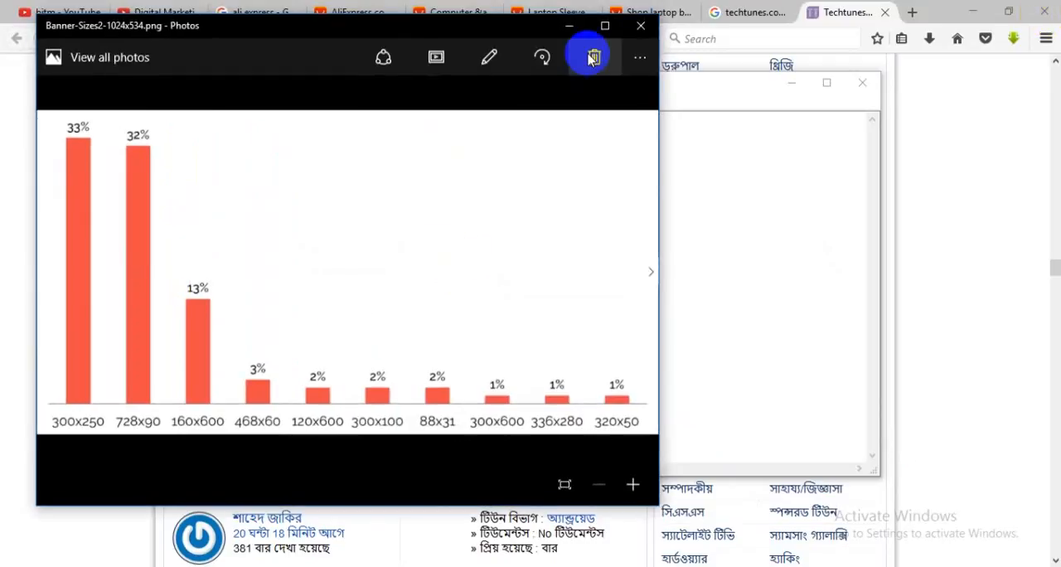
{"action": "left_click", "coordinate": [644, 31]}
{"action": "left_click", "coordinate": [649, 200]}
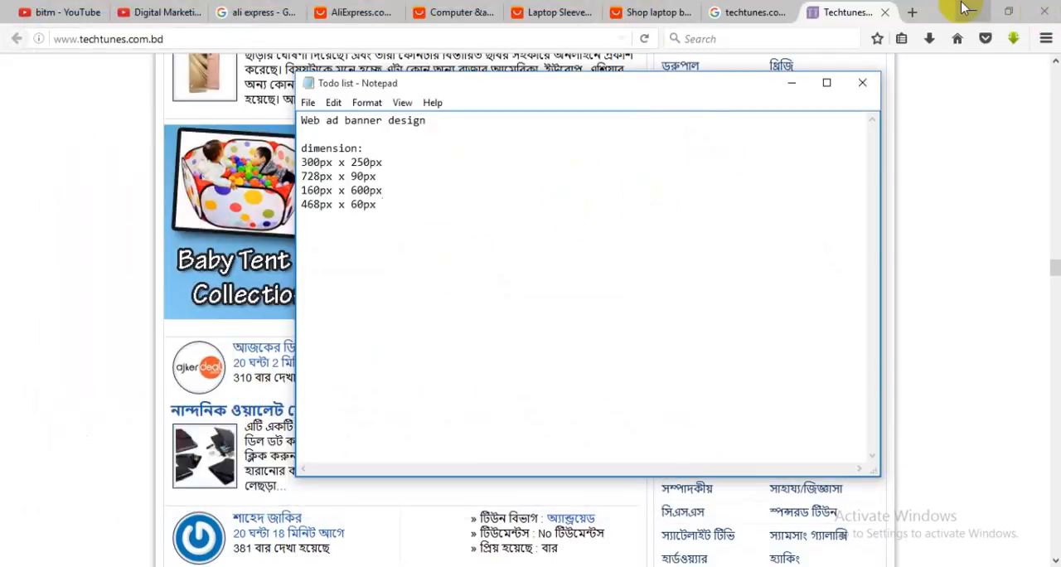
{"action": "left_click", "coordinate": [972, 11]}
Step: View the exported 300px-x-250px.jpg from the Project folder, close it and switch back to Photoshop
{"action": "left_click", "coordinate": [253, 213]}
{"action": "double_click", "coordinate": [175, 166]}
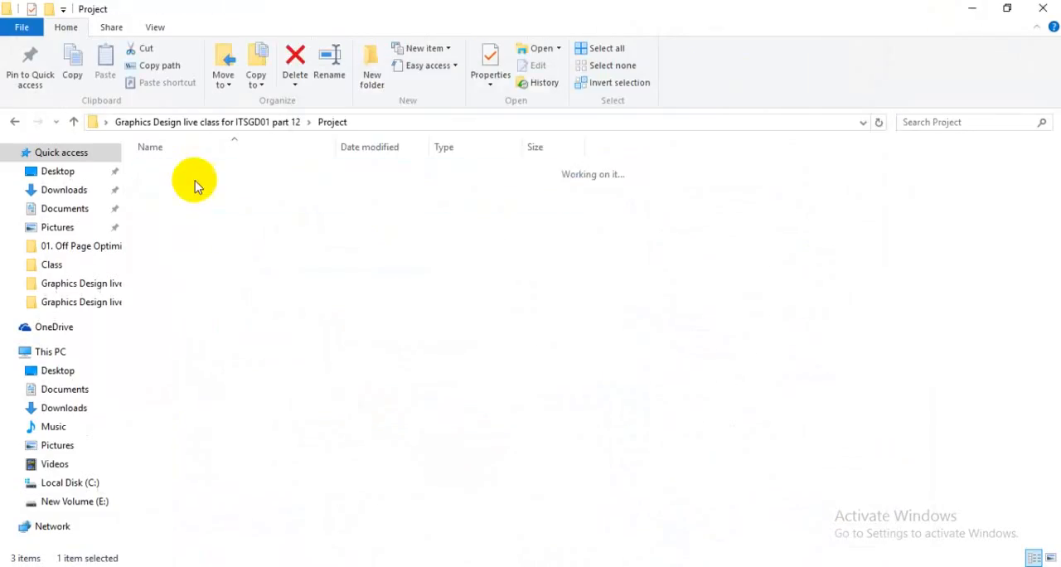
{"action": "left_click", "coordinate": [161, 206]}
{"action": "double_click", "coordinate": [162, 206]}
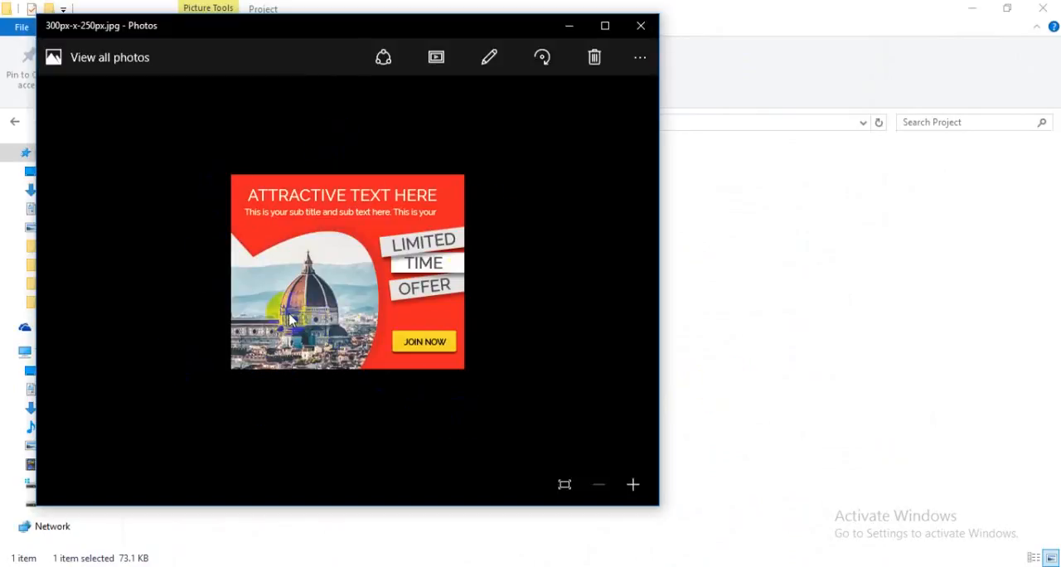
{"action": "left_click", "coordinate": [641, 27]}
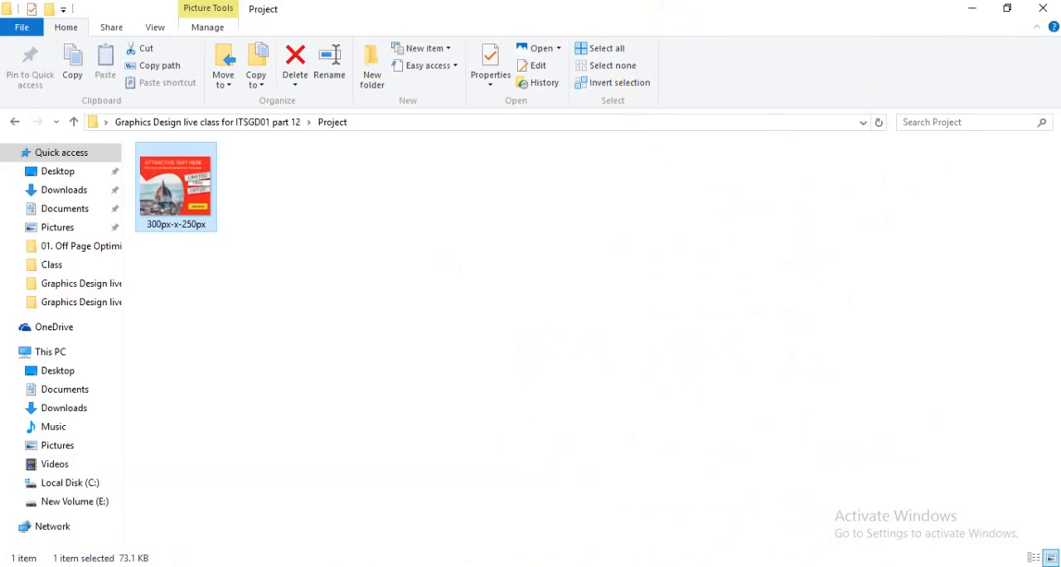
{"action": "left_click", "coordinate": [572, 565]}
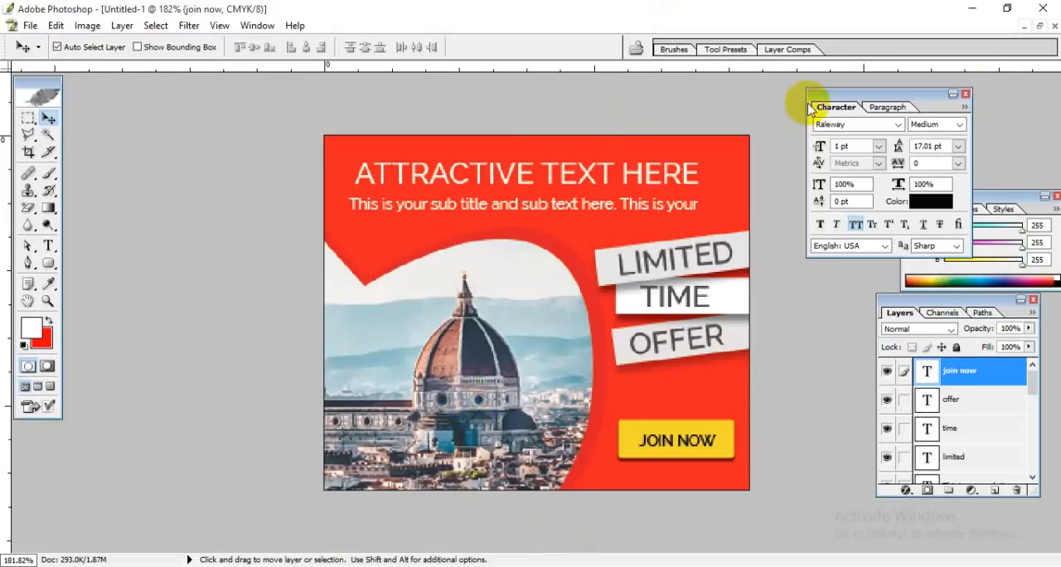
Step: Restore the documents to floating windows and minimize the web ad.jpg window
{"action": "left_click", "coordinate": [1041, 28]}
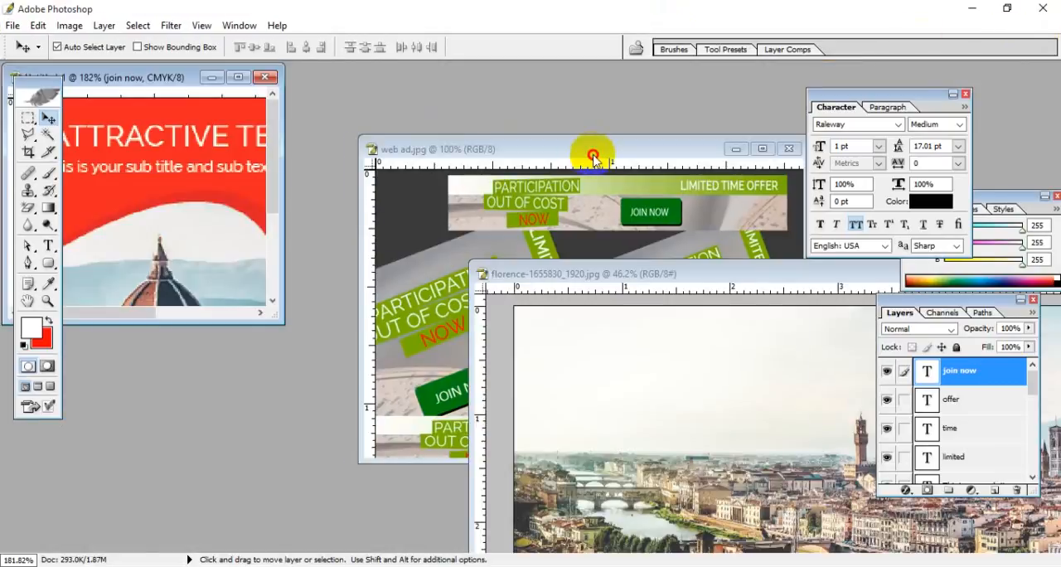
{"action": "left_click_drag", "start_coordinate": [592, 154], "coordinate": [464, 143]}
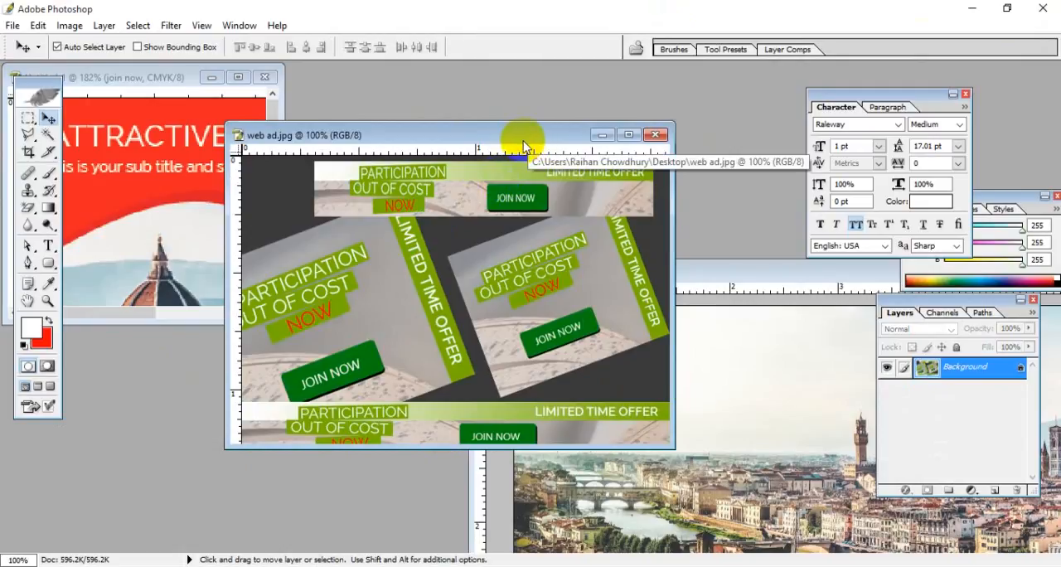
{"action": "left_click_drag", "start_coordinate": [540, 132], "coordinate": [568, 130]}
{"action": "left_click", "coordinate": [629, 131]}
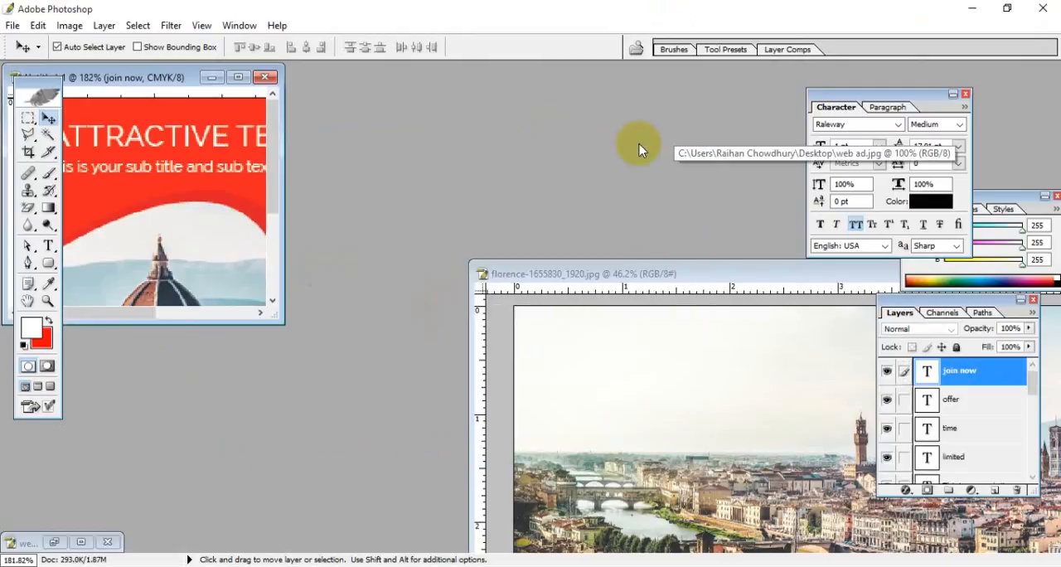
Step: Open Banner-Sizes2-1024x534 from the resources folder and place its window beside the banner document
{"action": "double_click", "coordinate": [639, 145]}
{"action": "left_click", "coordinate": [145, 124]}
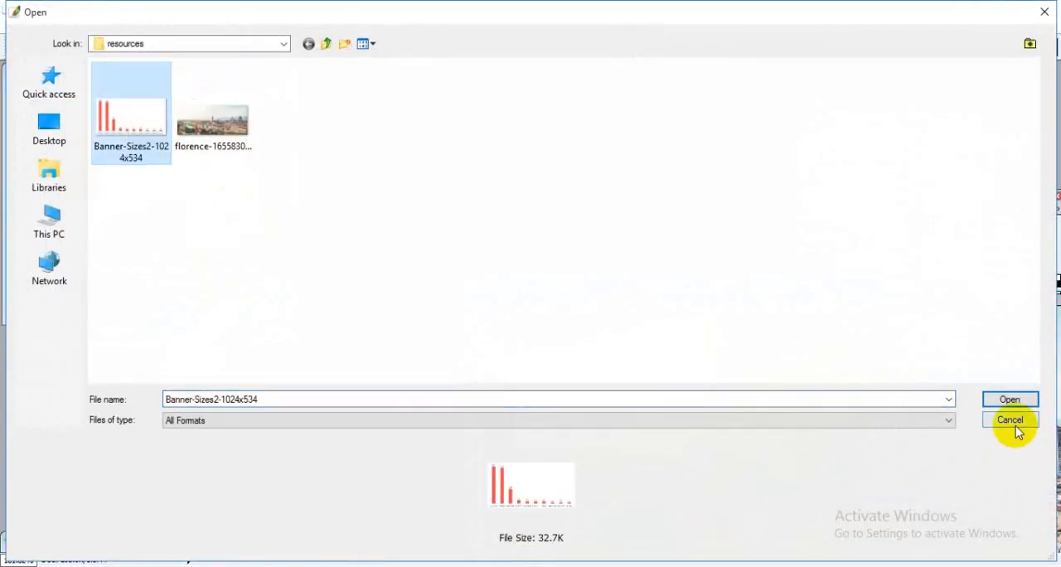
{"action": "left_click", "coordinate": [1010, 400]}
{"action": "left_click_drag", "start_coordinate": [473, 91], "coordinate": [861, 78]}
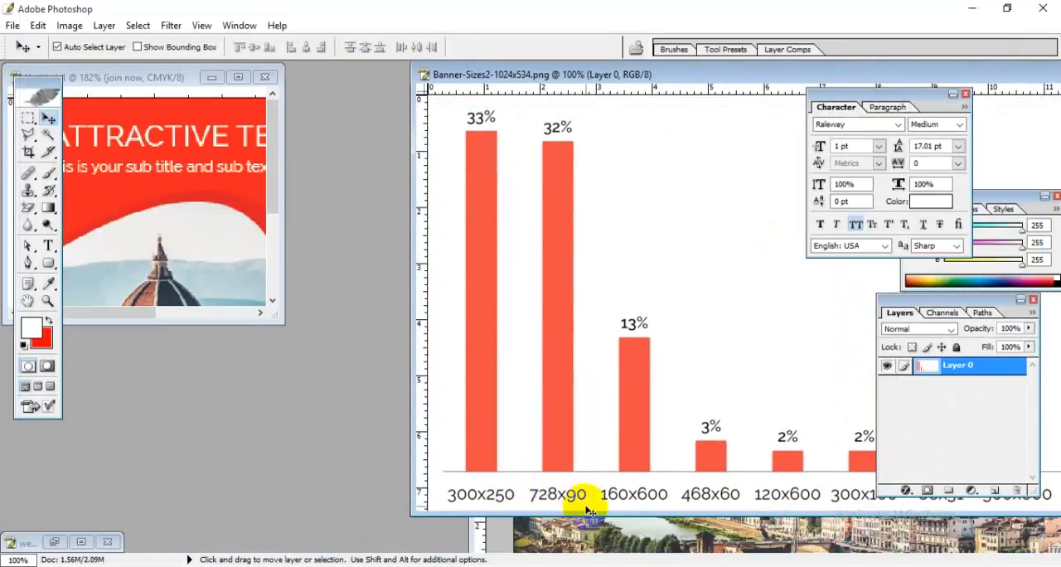
Step: Create a new CMYK document 728 pixels wide and 90 pixels high
{"action": "left_click", "coordinate": [13, 26]}
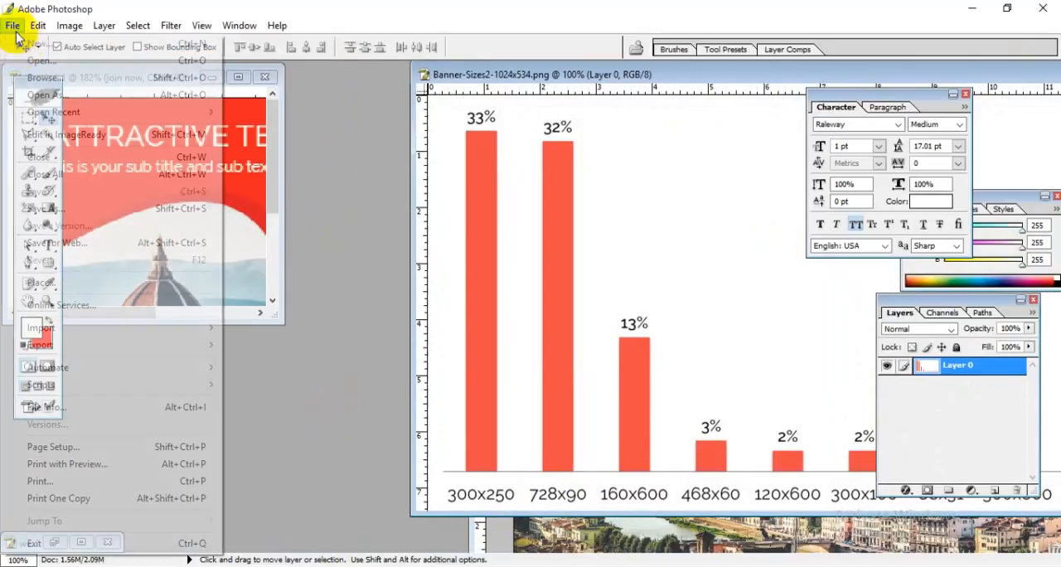
{"action": "left_click", "coordinate": [36, 48]}
{"action": "left_click_drag", "start_coordinate": [547, 207], "coordinate": [221, 279]}
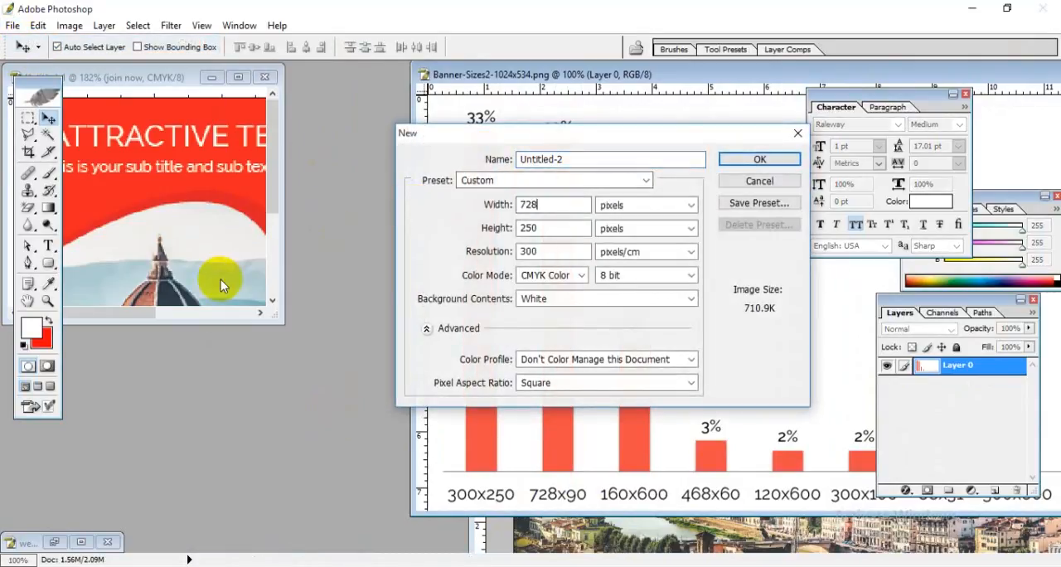
{"action": "left_click_drag", "start_coordinate": [554, 228], "coordinate": [370, 239]}
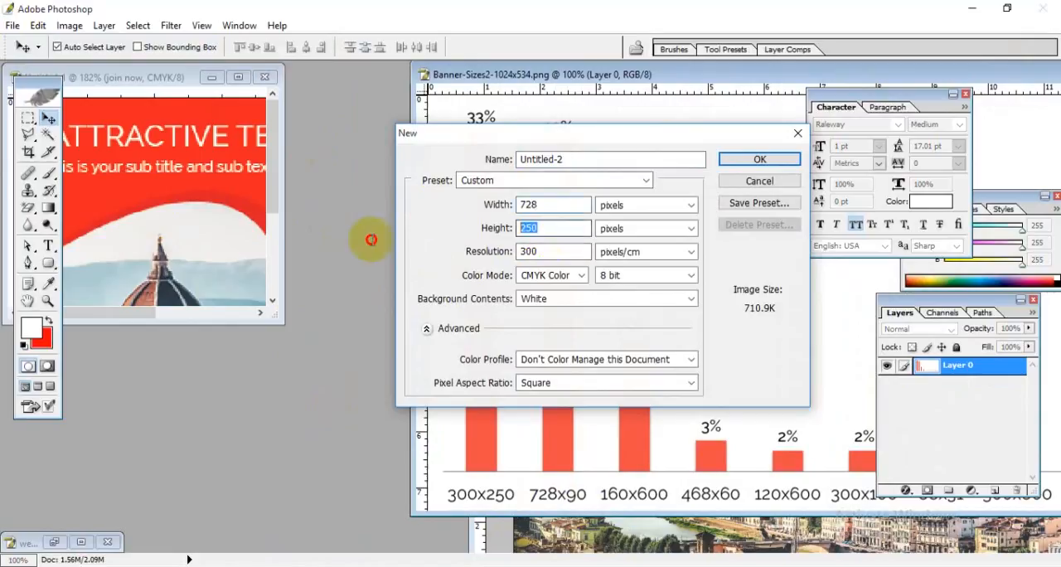
{"action": "type", "text": "90"}
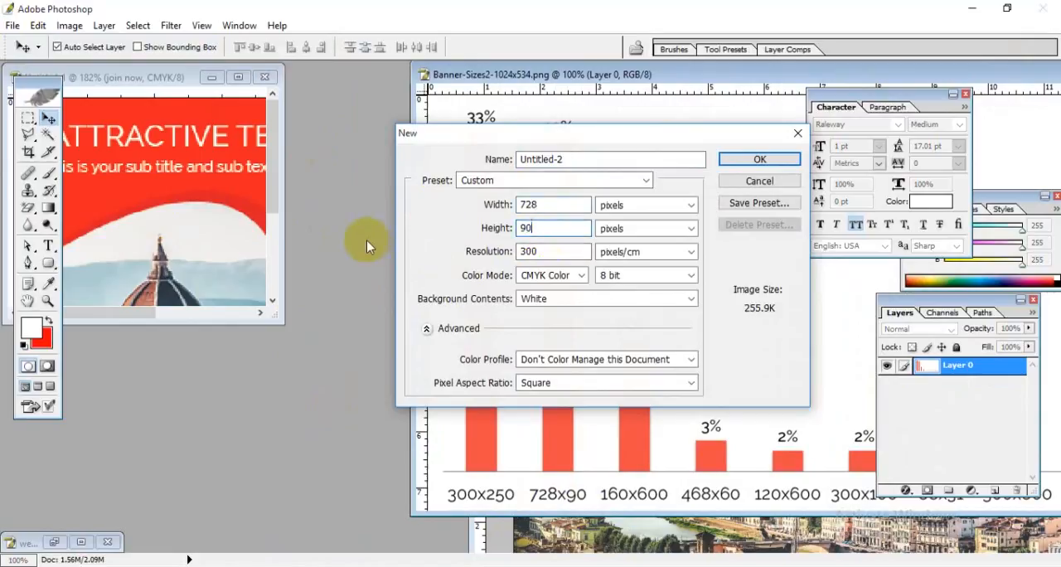
{"action": "left_click", "coordinate": [760, 158]}
Step: Float the new document's window over the size chart and enlarge the 300 x 250 banner's window to show the whole design
{"action": "left_click_drag", "start_coordinate": [350, 106], "coordinate": [602, 179]}
{"action": "double_click", "coordinate": [603, 179]}
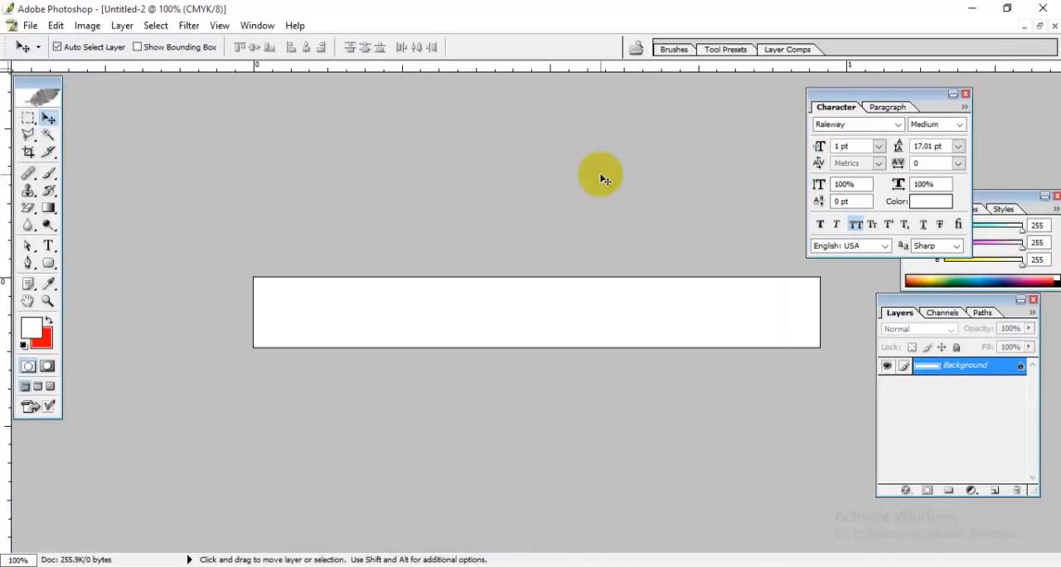
{"action": "left_click", "coordinate": [1035, 25]}
{"action": "left_click_drag", "start_coordinate": [374, 170], "coordinate": [494, 167]}
{"action": "left_click", "coordinate": [135, 80]}
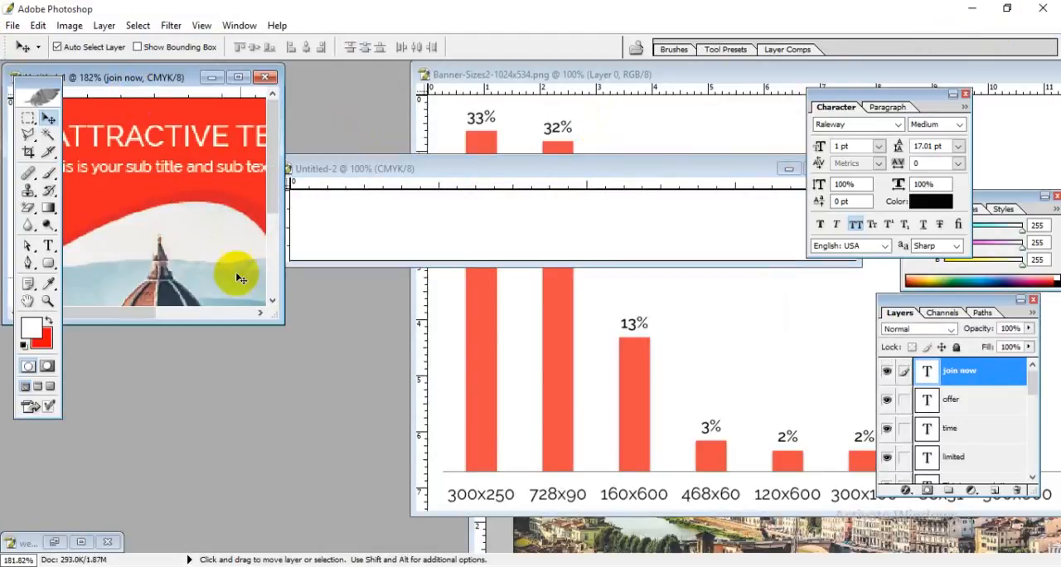
{"action": "left_click_drag", "start_coordinate": [274, 313], "coordinate": [654, 538]}
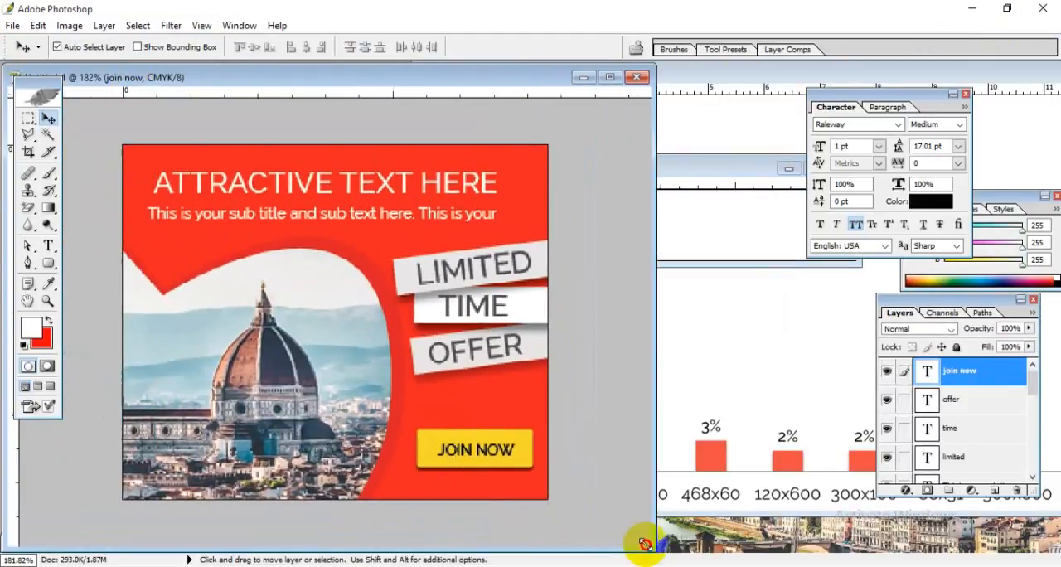
Step: Copy the Florence photo with its two linked red shapes into the 728 x 90 document and move them to its left end
{"action": "left_click", "coordinate": [300, 403]}
{"action": "left_click", "coordinate": [363, 260]}
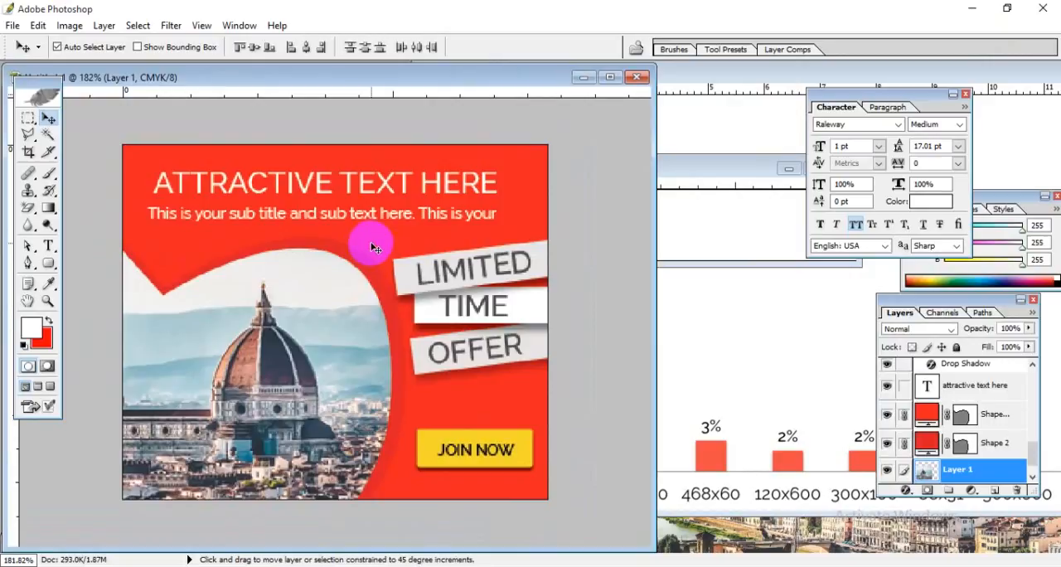
{"action": "left_click", "coordinate": [293, 382]}
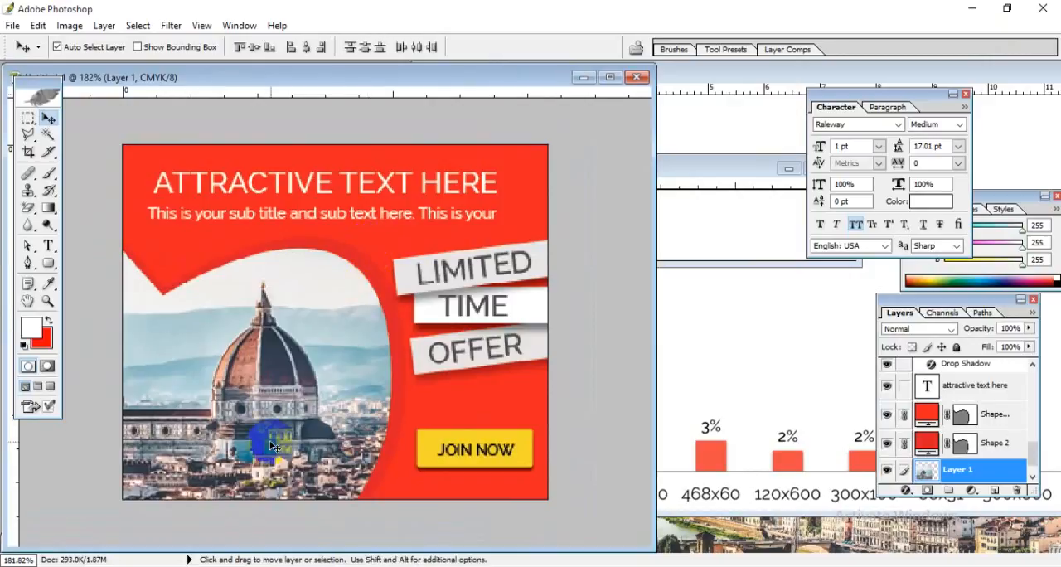
{"action": "left_click_drag", "start_coordinate": [274, 448], "coordinate": [730, 171]}
{"action": "double_click", "coordinate": [731, 169]}
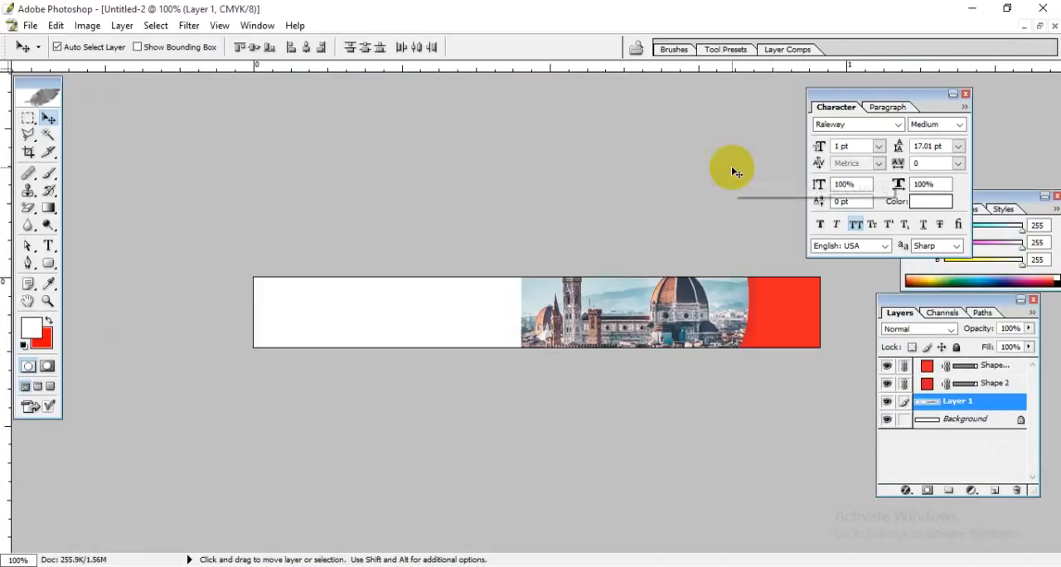
{"action": "left_click_drag", "start_coordinate": [718, 303], "coordinate": [390, 288]}
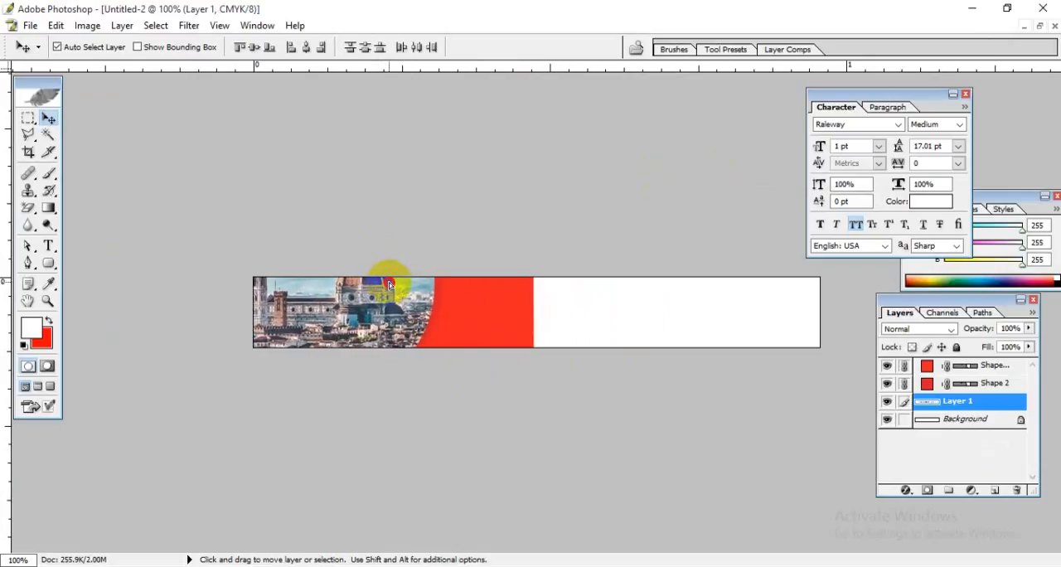
Step: Extend the Shape 2 copy's right-hand anchor points past the banner's right edge with Direct Selection so red fills the empty area
{"action": "left_click", "coordinate": [525, 329]}
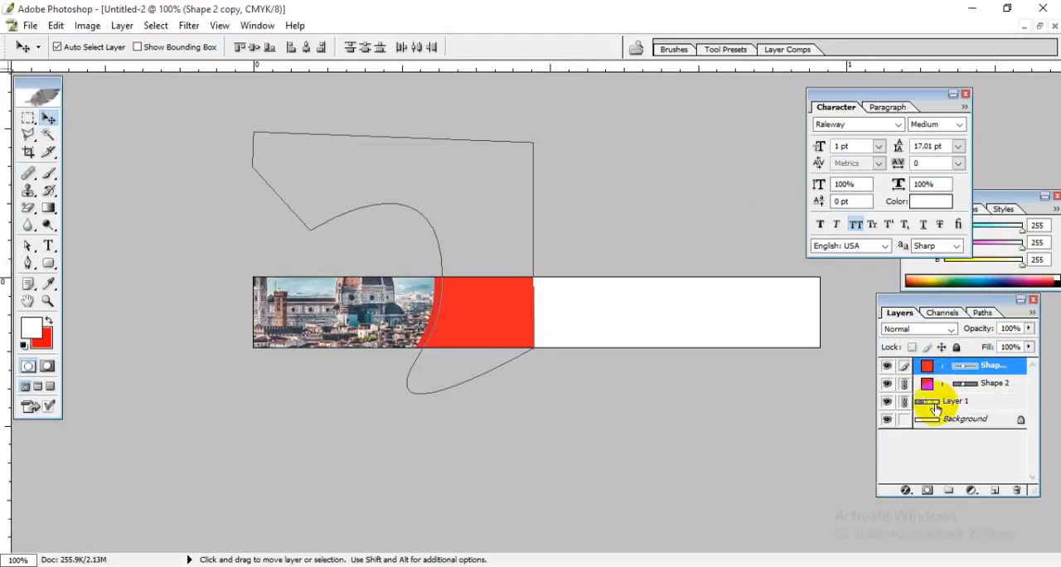
{"action": "left_click", "coordinate": [953, 384]}
{"action": "left_click", "coordinate": [484, 332]}
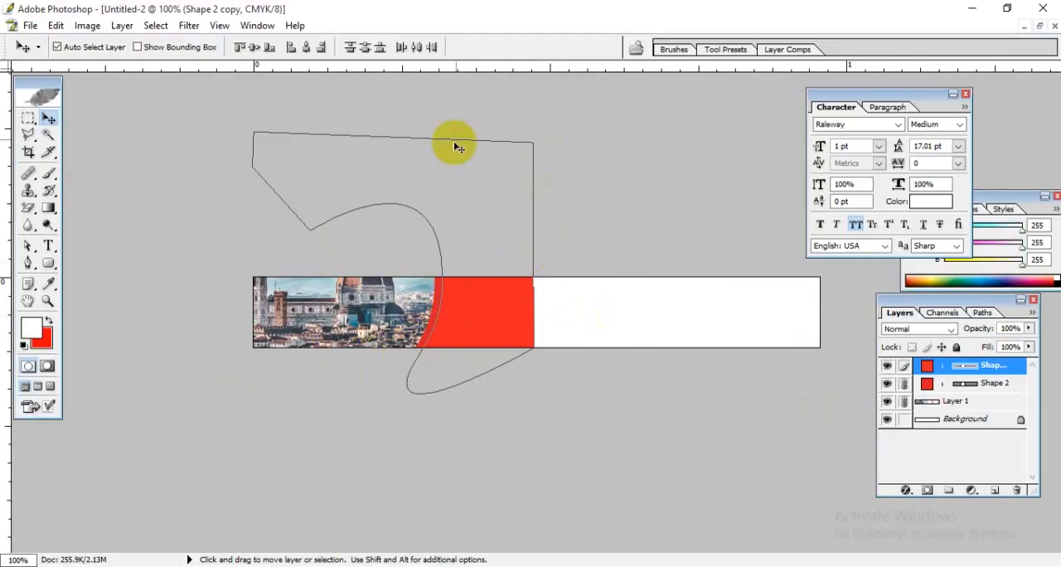
{"action": "left_click", "coordinate": [28, 246]}
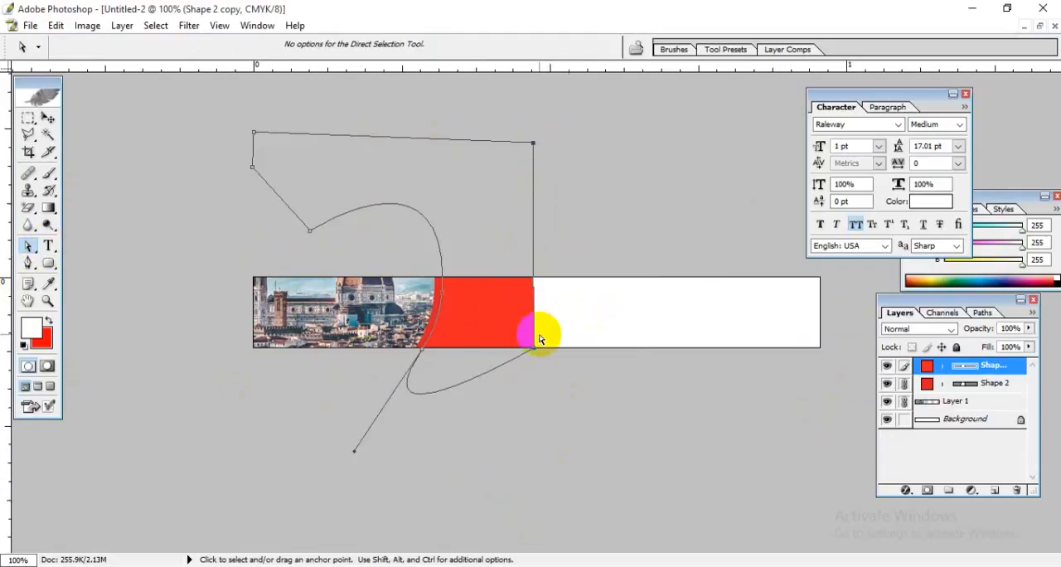
{"action": "left_click_drag", "start_coordinate": [533, 346], "coordinate": [839, 366]}
{"action": "left_click", "coordinate": [606, 437]}
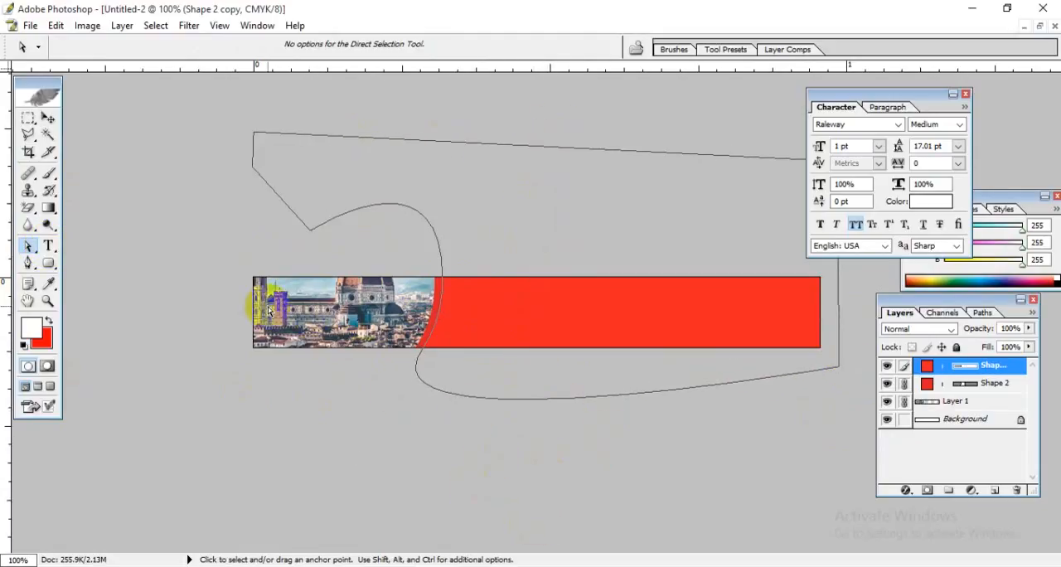
{"action": "left_click", "coordinate": [48, 117]}
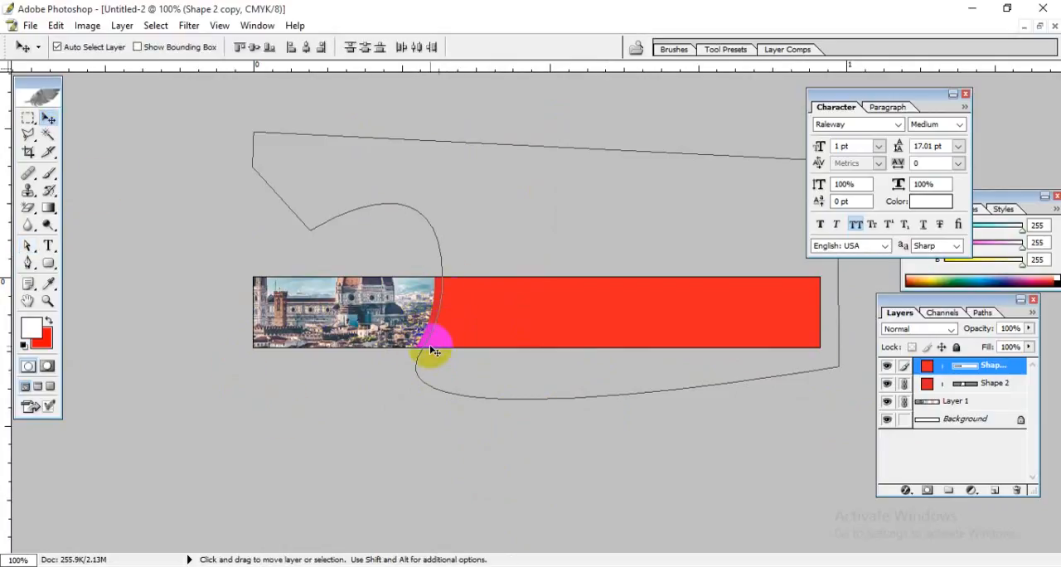
Step: Move the Florence photo down and slightly left so the cathedral dome shows inside the 728 x 90 banner
{"action": "left_click", "coordinate": [373, 334]}
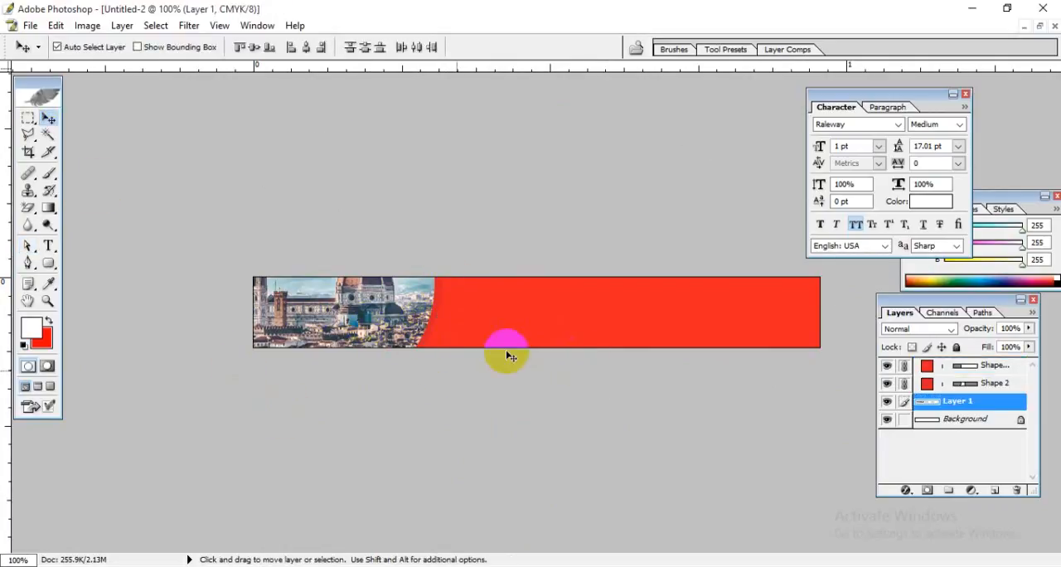
{"action": "left_click_drag", "start_coordinate": [344, 305], "coordinate": [331, 333]}
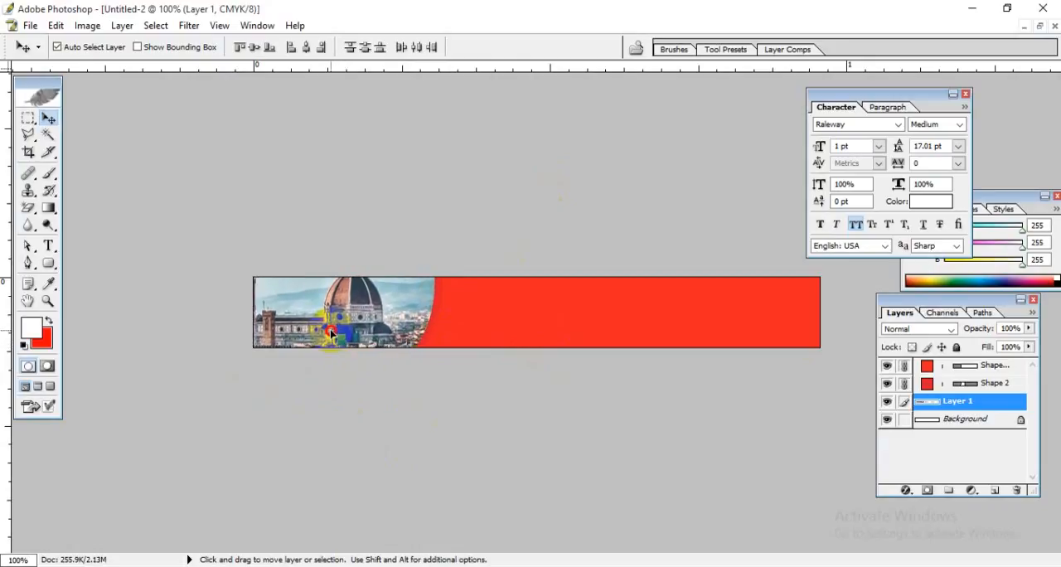
Step: Link the three offer strips and the TIME text in the 300 x 250 banner and copy them into the middle of the 728 x 90 banner
{"action": "left_click", "coordinate": [1041, 26]}
{"action": "left_click_drag", "start_coordinate": [478, 170], "coordinate": [527, 169]}
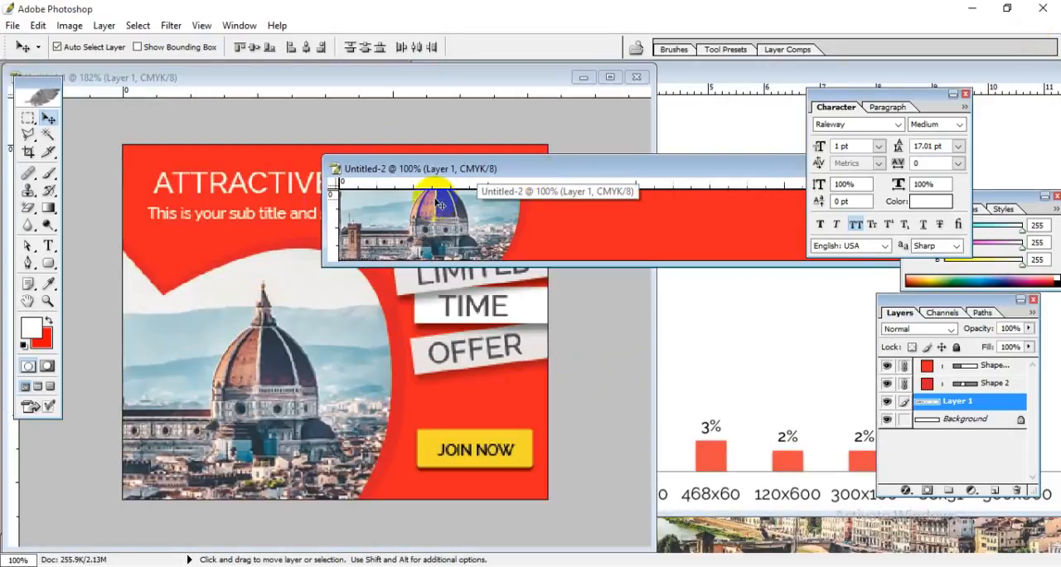
{"action": "left_click", "coordinate": [253, 190]}
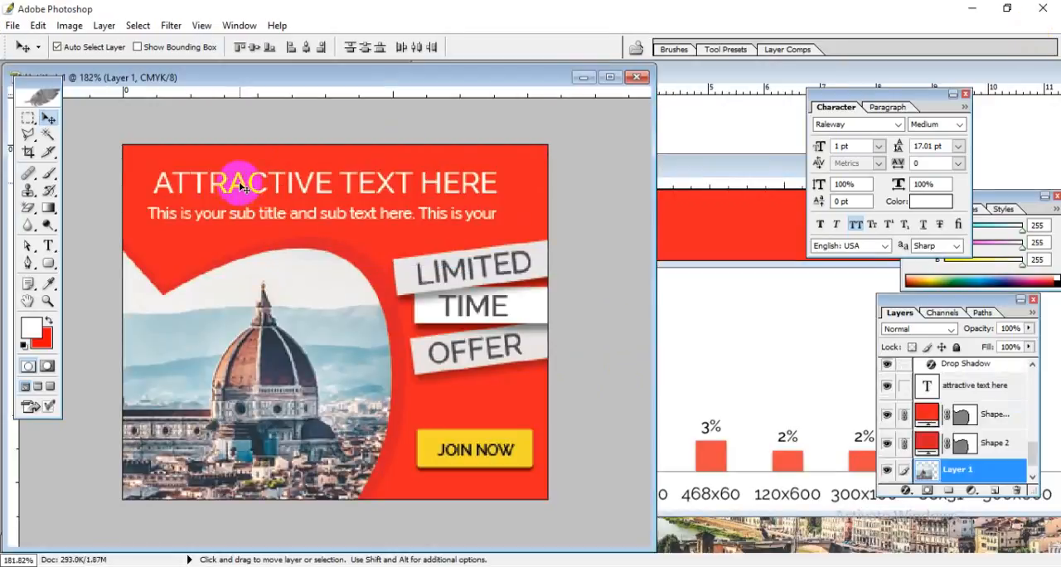
{"action": "left_click", "coordinate": [537, 267]}
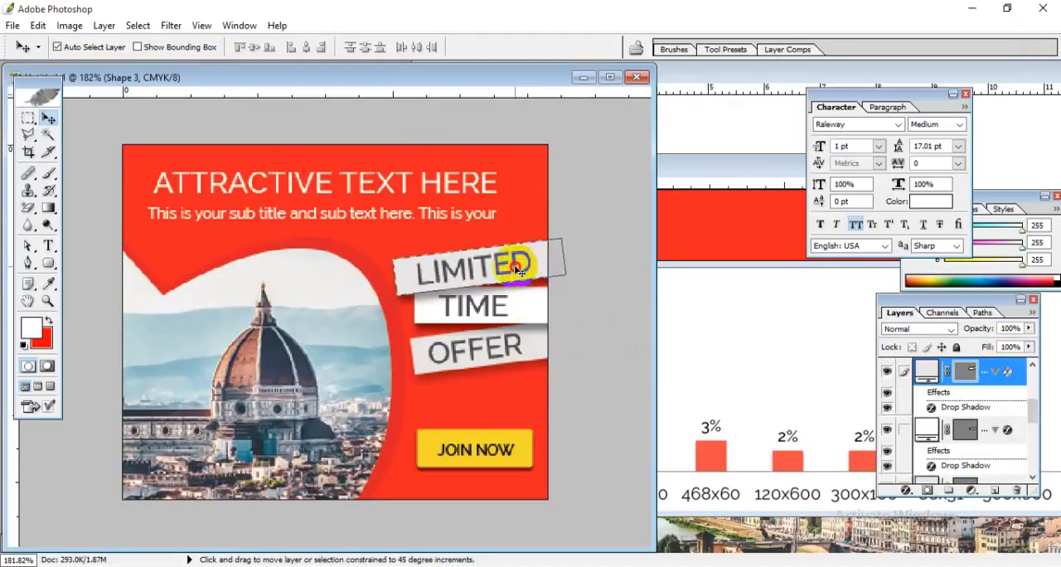
{"action": "left_click", "coordinate": [522, 305]}
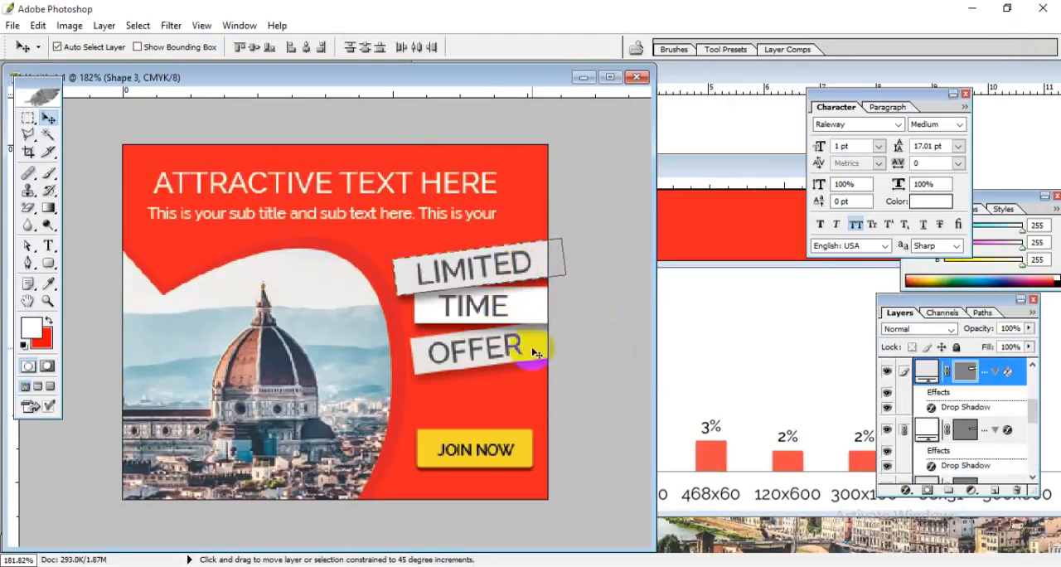
{"action": "left_click_drag", "start_coordinate": [540, 327], "coordinate": [694, 228]}
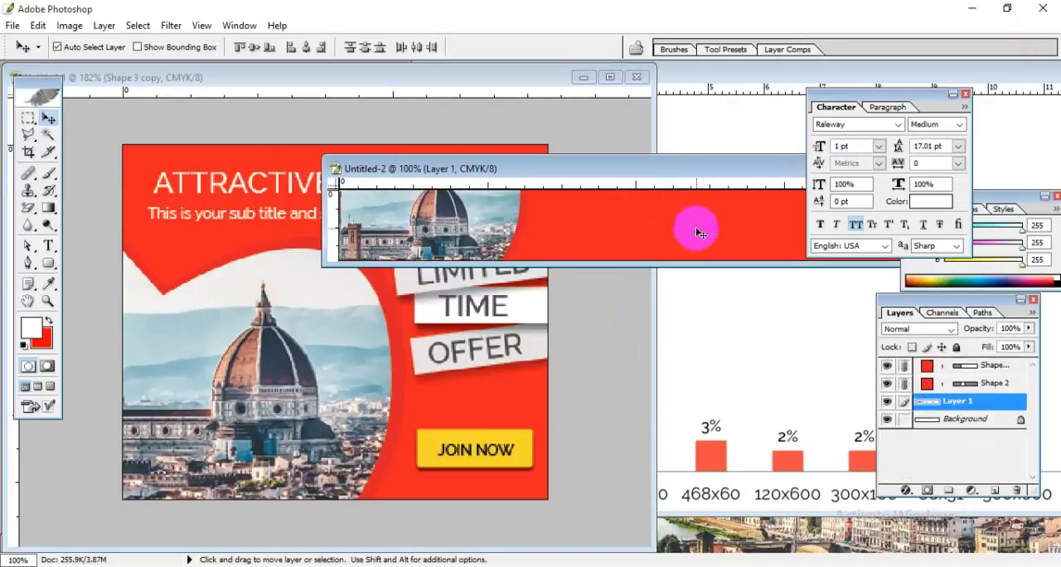
{"action": "left_click", "coordinate": [521, 300]}
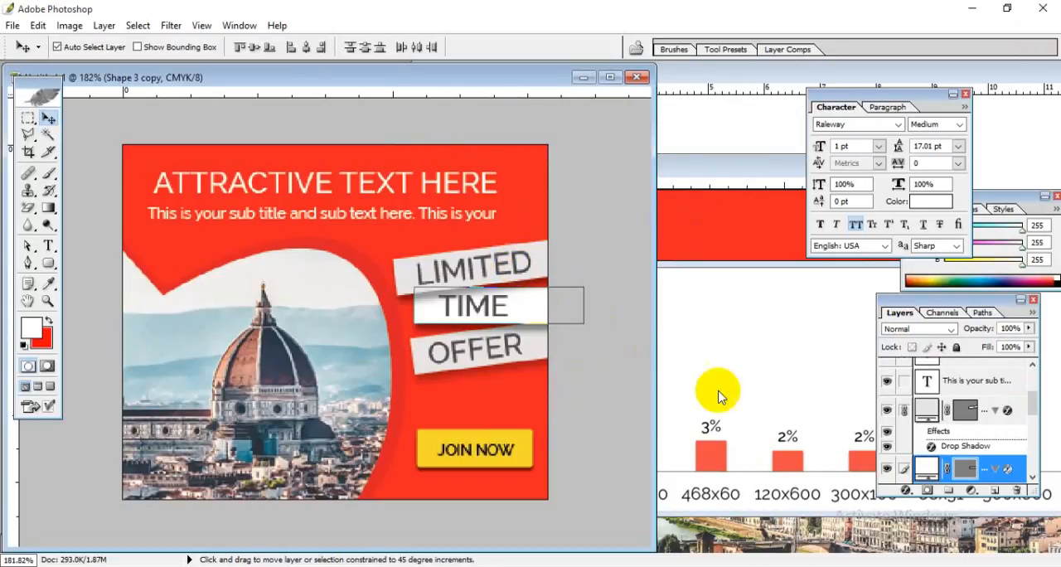
{"action": "left_click", "coordinate": [495, 371]}
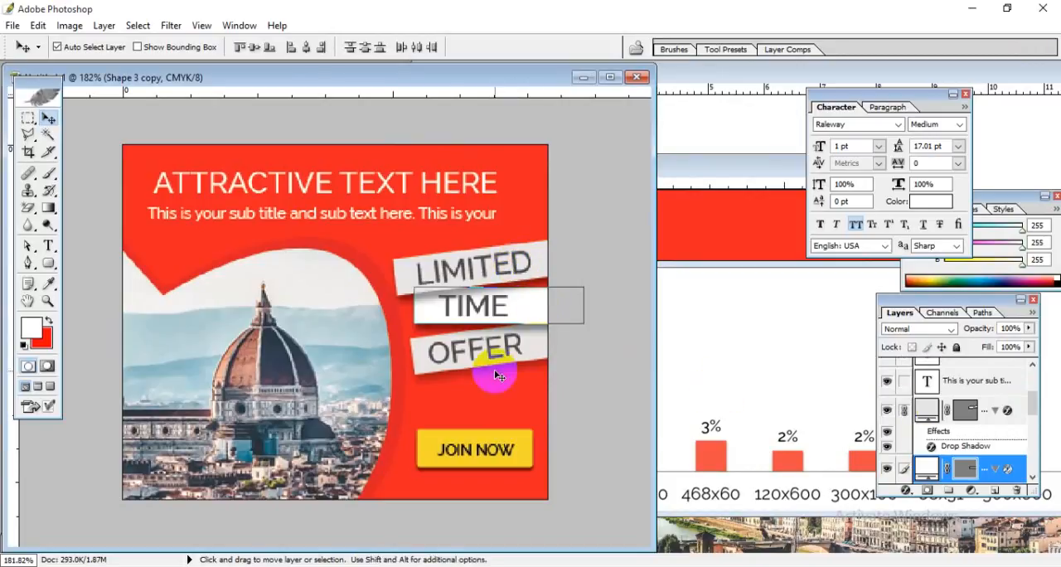
{"action": "left_click", "coordinate": [531, 307]}
{"action": "left_click_drag", "start_coordinate": [521, 307], "coordinate": [689, 226]}
Step: Bring the copied white Shape 3 copy strip to the top of the 728 x 90 banner's layer stack
{"action": "left_click_drag", "start_coordinate": [964, 461], "coordinate": [979, 359]}
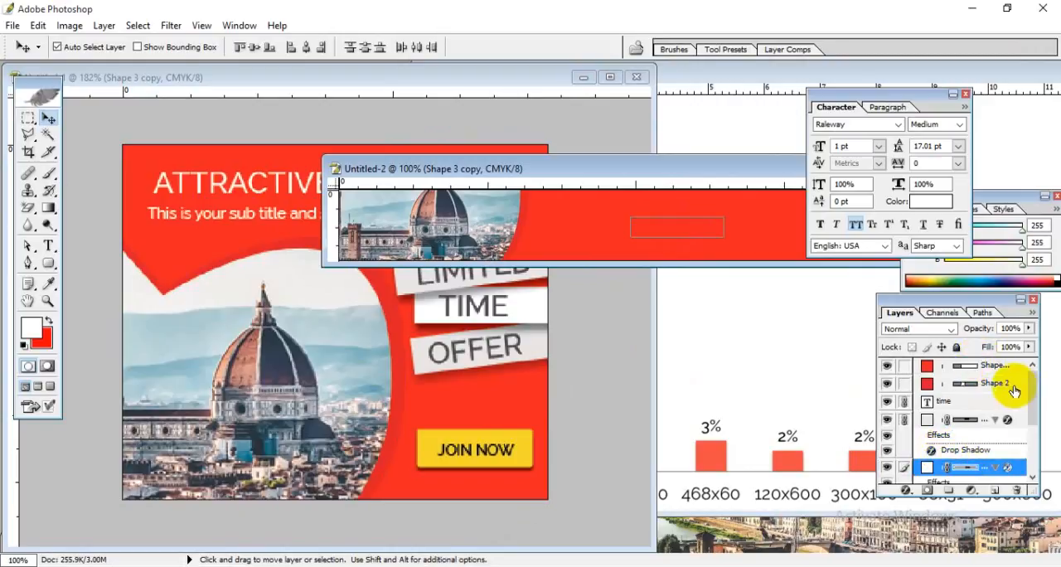
{"action": "scroll", "coordinate": [1021, 454], "scroll_direction": "down", "scroll_amount": 3}
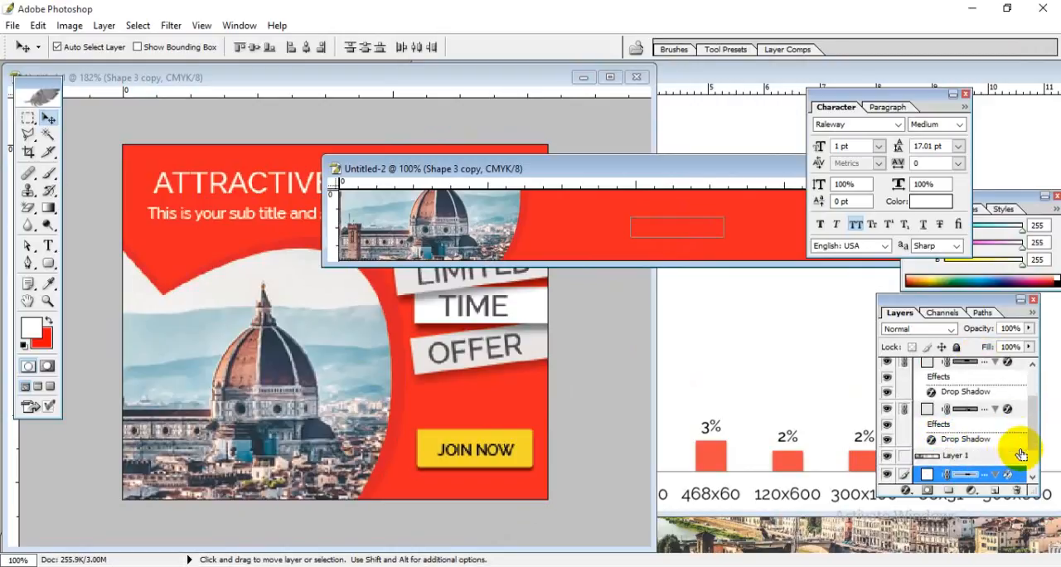
{"action": "scroll", "coordinate": [1021, 454], "scroll_direction": "down", "scroll_amount": 3}
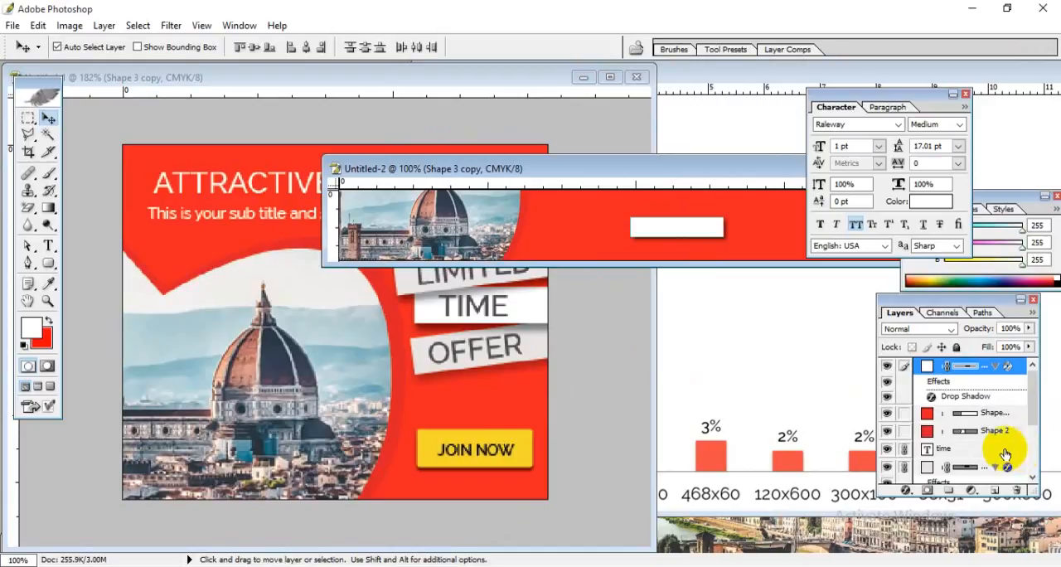
Step: Send the red Shape 2 copy layer down the stack until it lies below the offer strips and Layer 1
{"action": "left_click", "coordinate": [888, 414]}
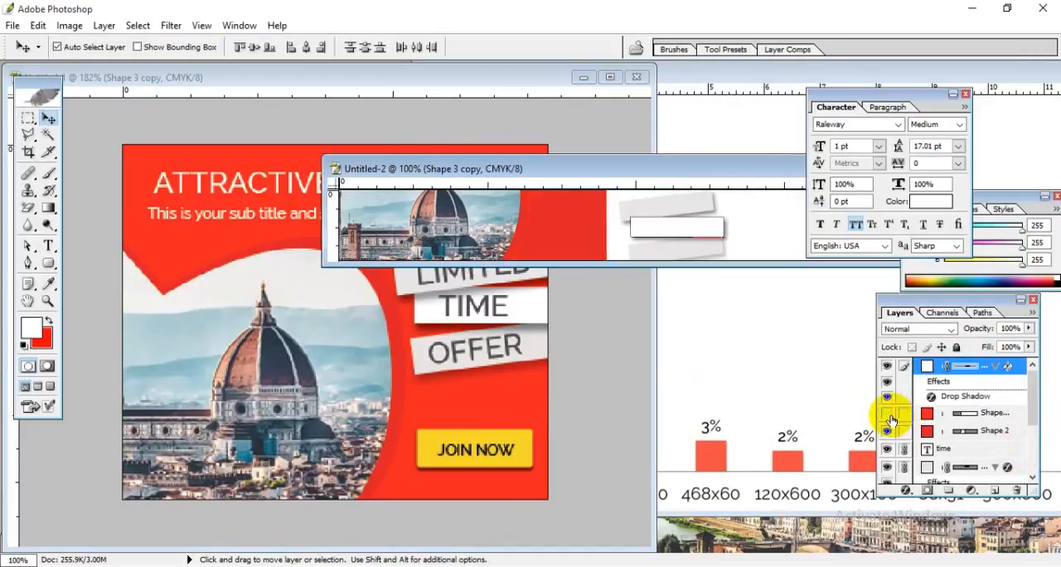
{"action": "left_click", "coordinate": [889, 416]}
{"action": "left_click", "coordinate": [993, 417]}
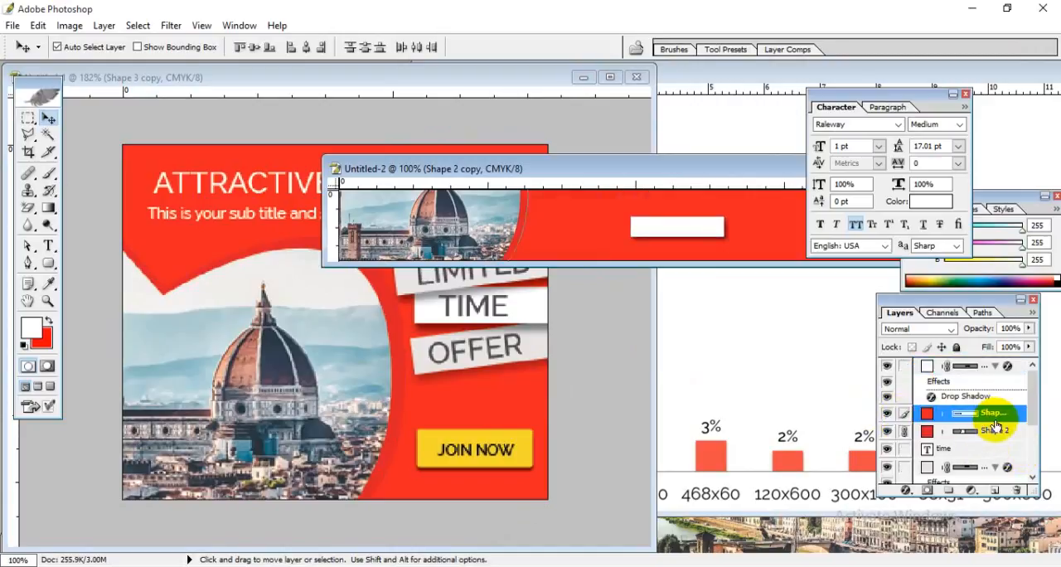
{"action": "key", "text": "ctrl+["}
{"action": "key", "text": "ctrl+["}
{"action": "key", "text": "ctrl+["}
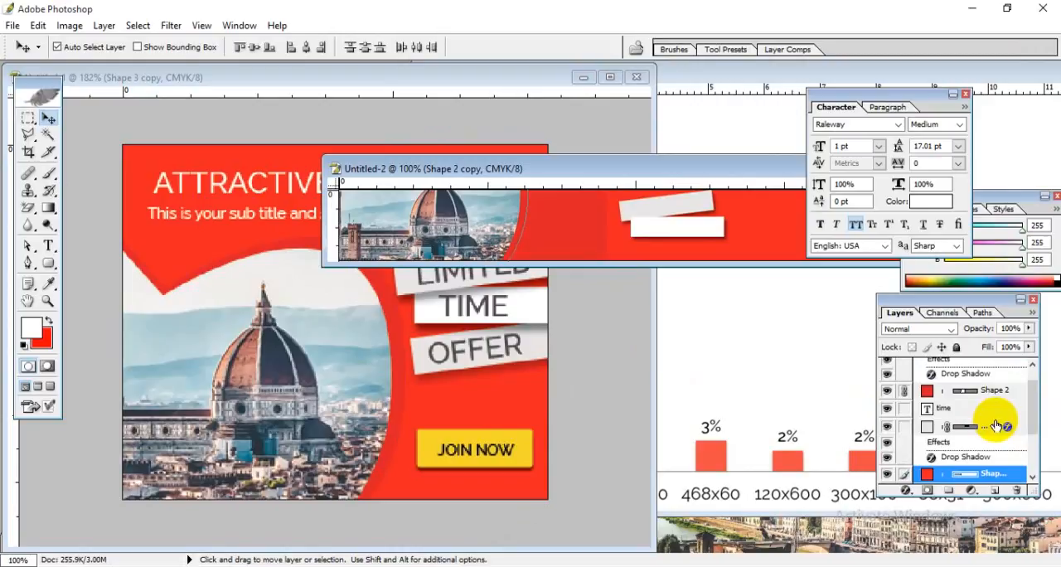
{"action": "scroll", "coordinate": [953, 444], "scroll_direction": "down", "scroll_amount": 1}
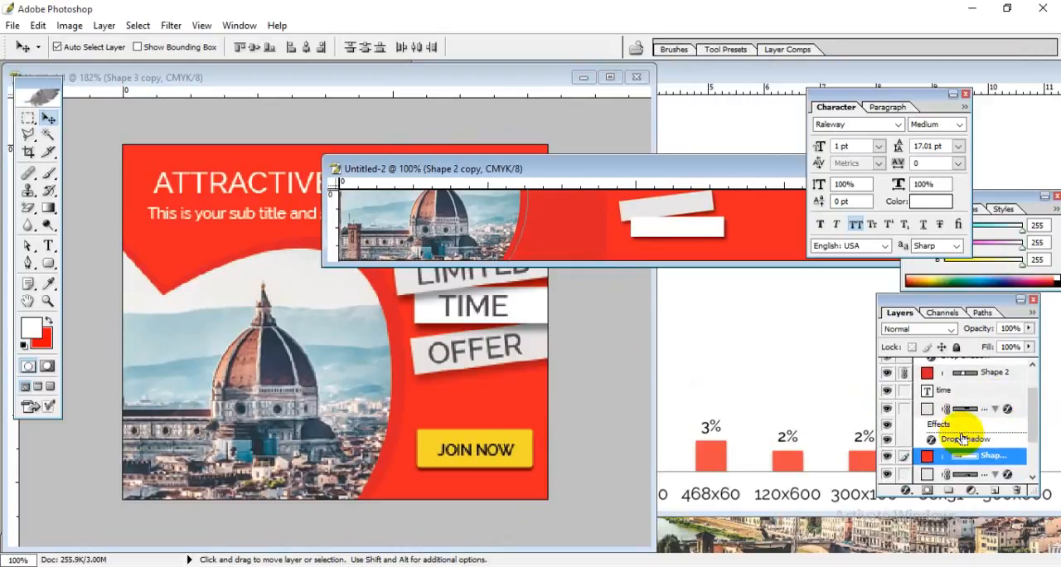
{"action": "key", "text": "ctrl+["}
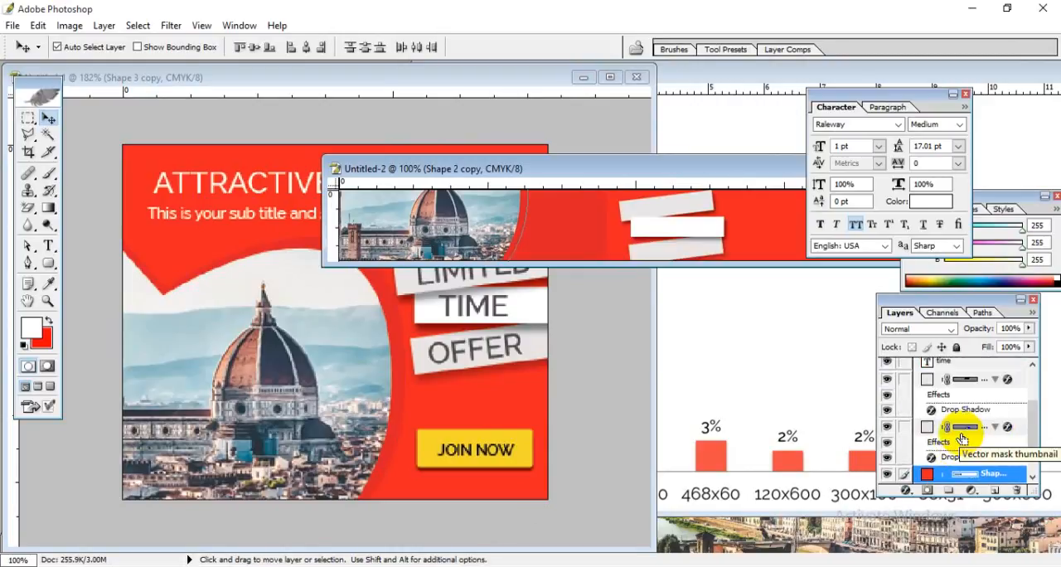
{"action": "key", "text": "ctrl+["}
Step: Examine how the two red shapes and the Florence photo overlap in the enlarged 728 x 90 banner
{"action": "left_click", "coordinate": [627, 237]}
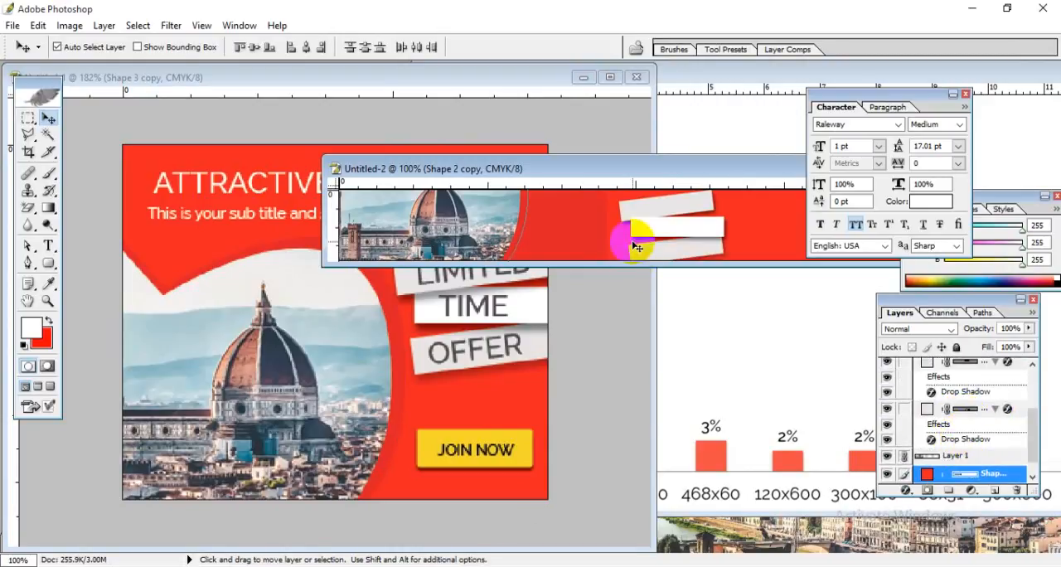
{"action": "left_click_drag", "start_coordinate": [674, 169], "coordinate": [484, 204]}
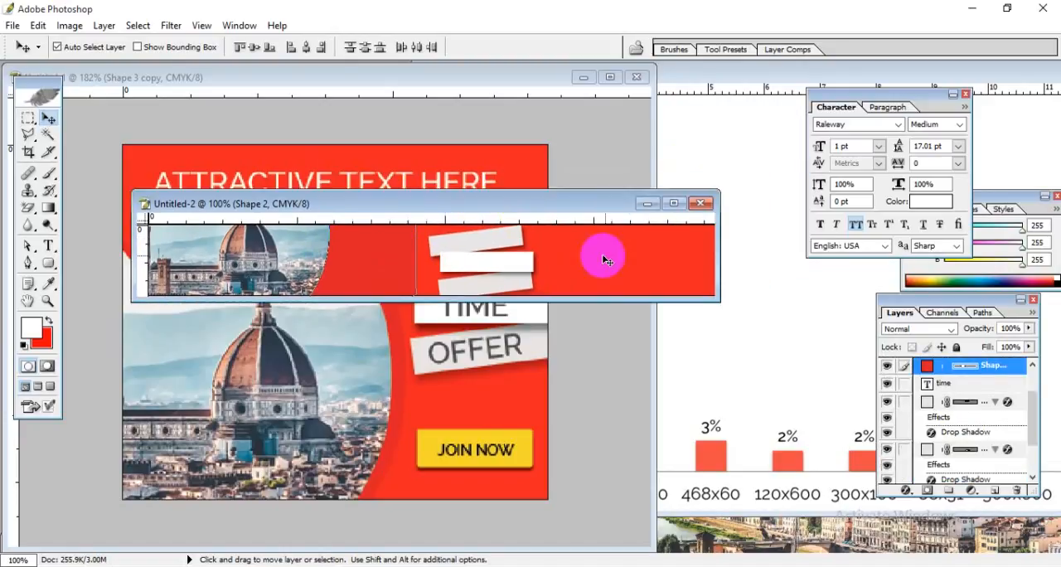
{"action": "key", "text": "ctrl+j"}
{"action": "left_click_drag", "start_coordinate": [604, 264], "coordinate": [655, 279]}
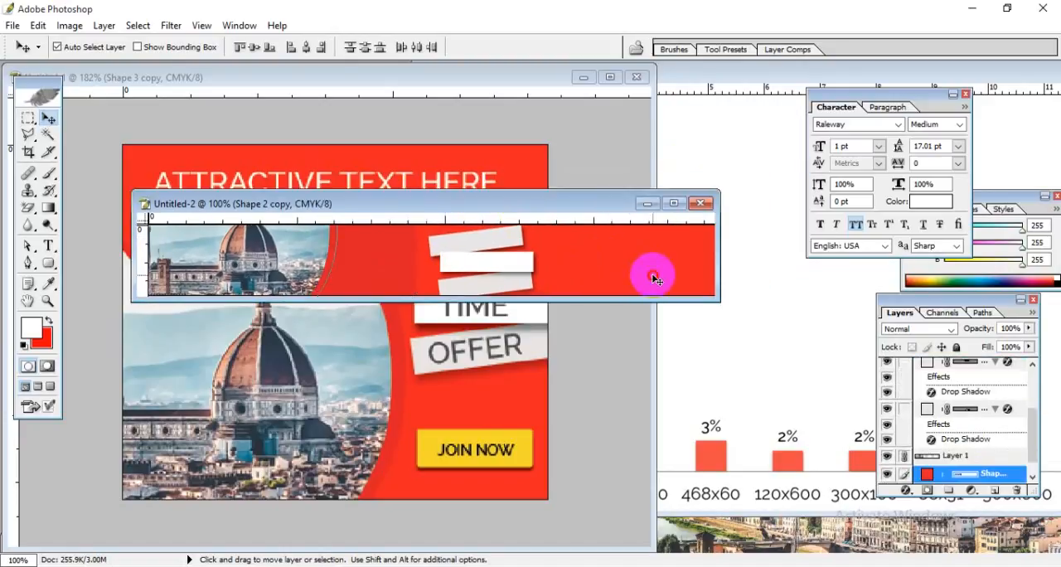
{"action": "left_click", "coordinate": [674, 203]}
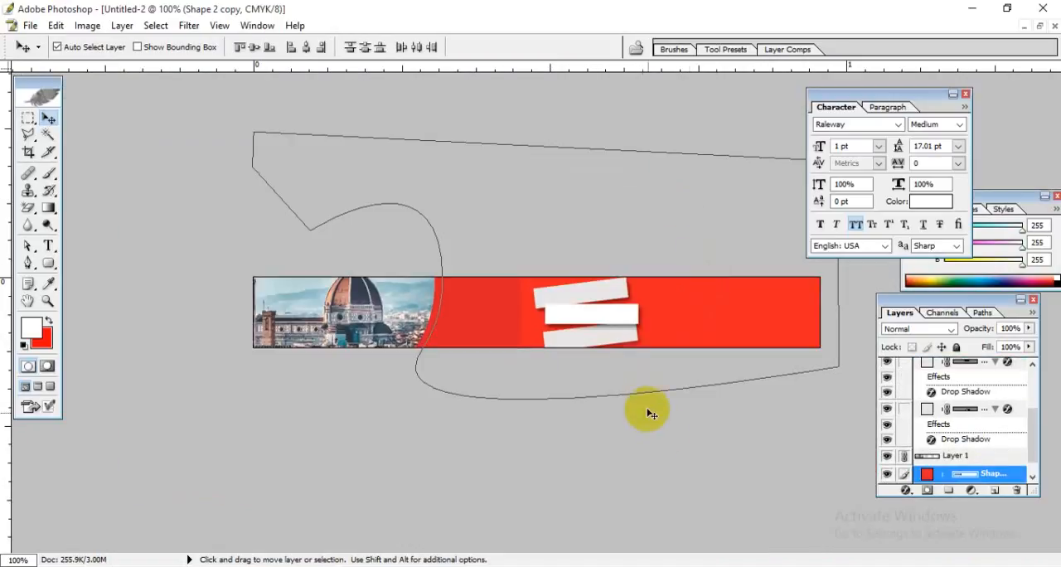
{"action": "left_click", "coordinate": [474, 320]}
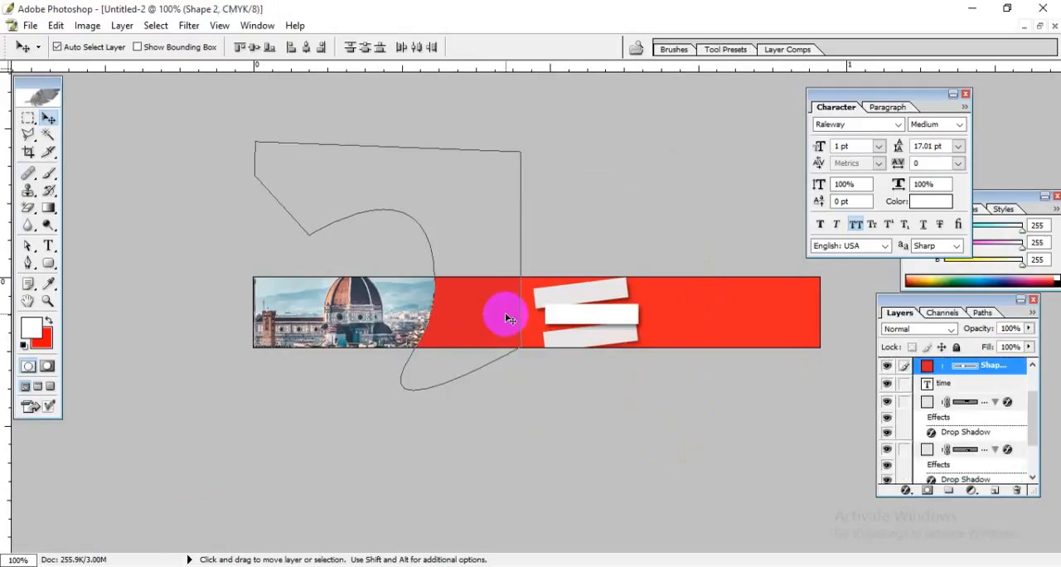
{"action": "left_click", "coordinate": [529, 315]}
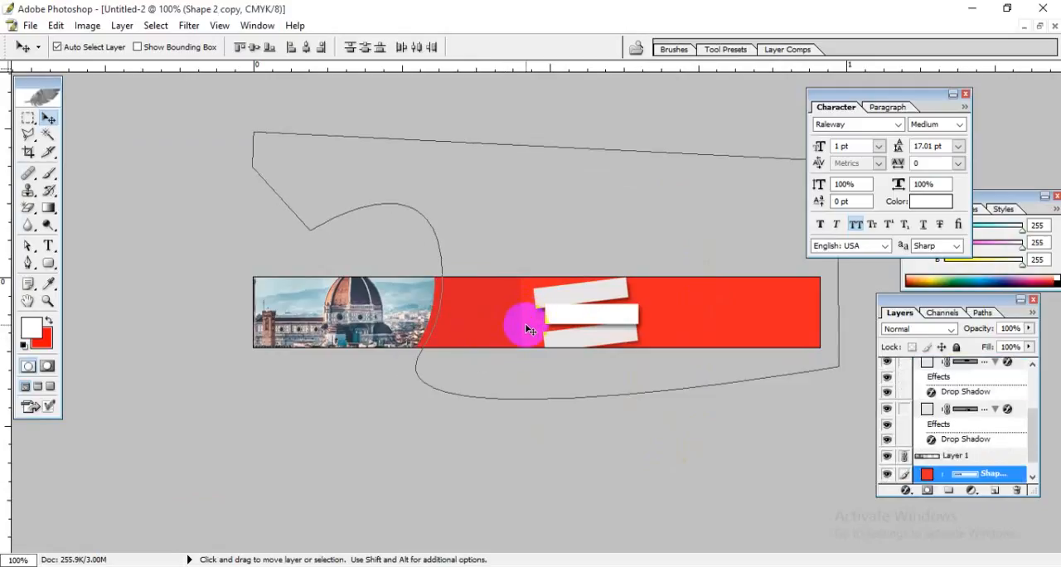
{"action": "left_click_drag", "start_coordinate": [526, 324], "coordinate": [541, 399]}
{"action": "key", "text": "ctrl+z"}
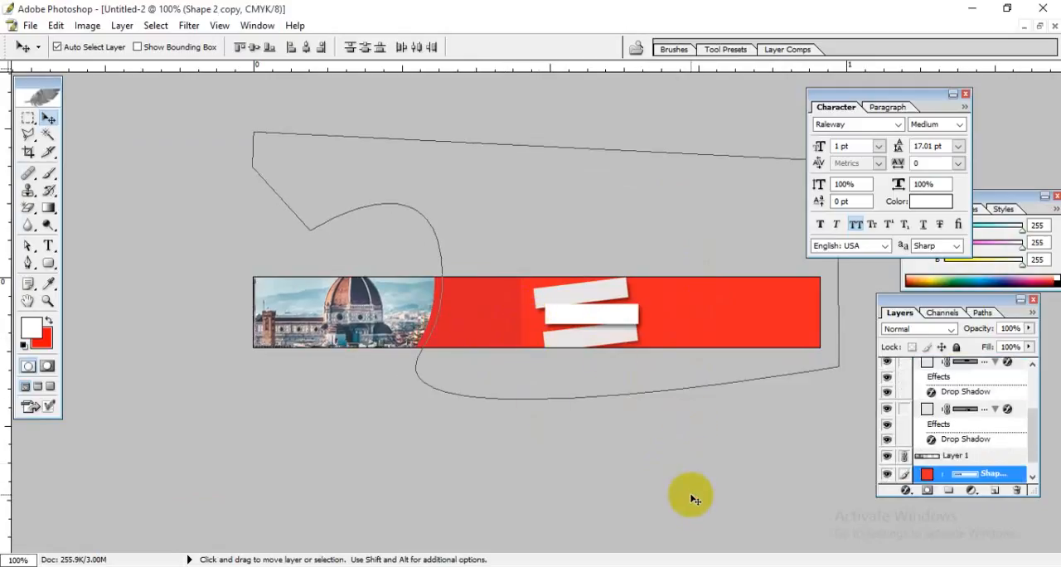
{"action": "left_click", "coordinate": [402, 298]}
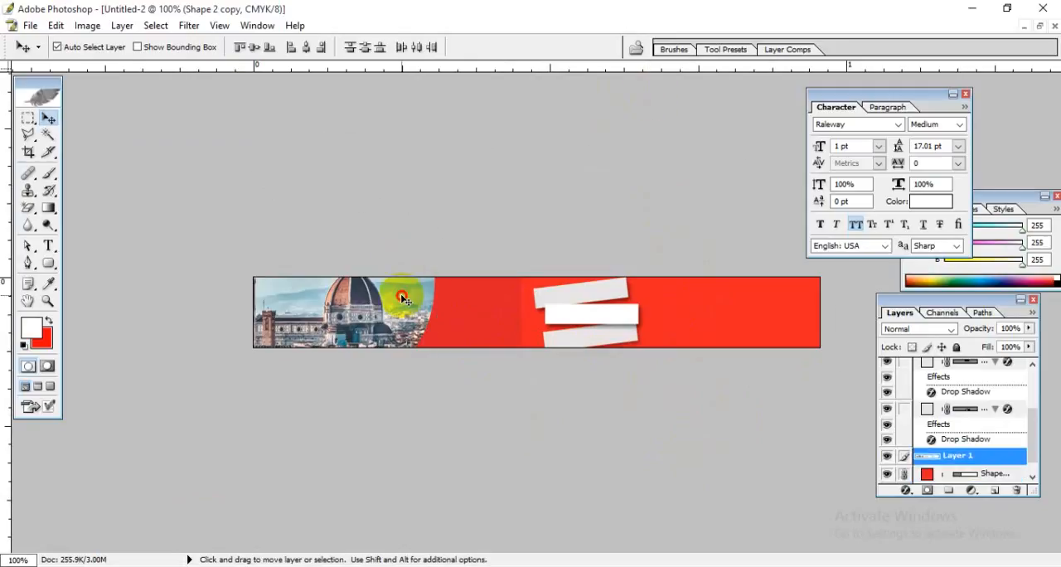
{"action": "left_click", "coordinate": [1039, 25]}
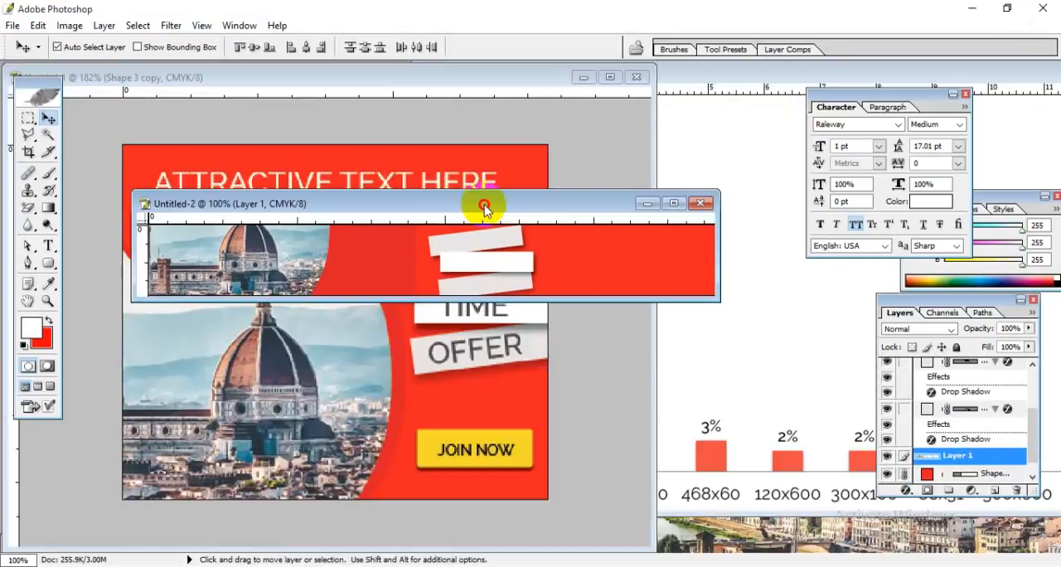
{"action": "left_click_drag", "start_coordinate": [486, 204], "coordinate": [641, 129]}
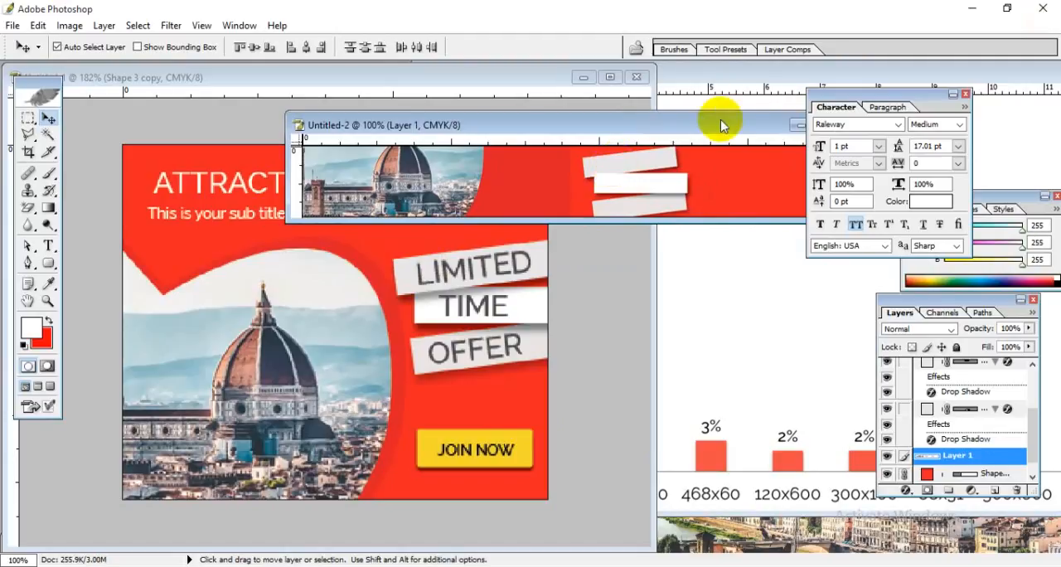
{"action": "left_click_drag", "start_coordinate": [727, 126], "coordinate": [561, 133]}
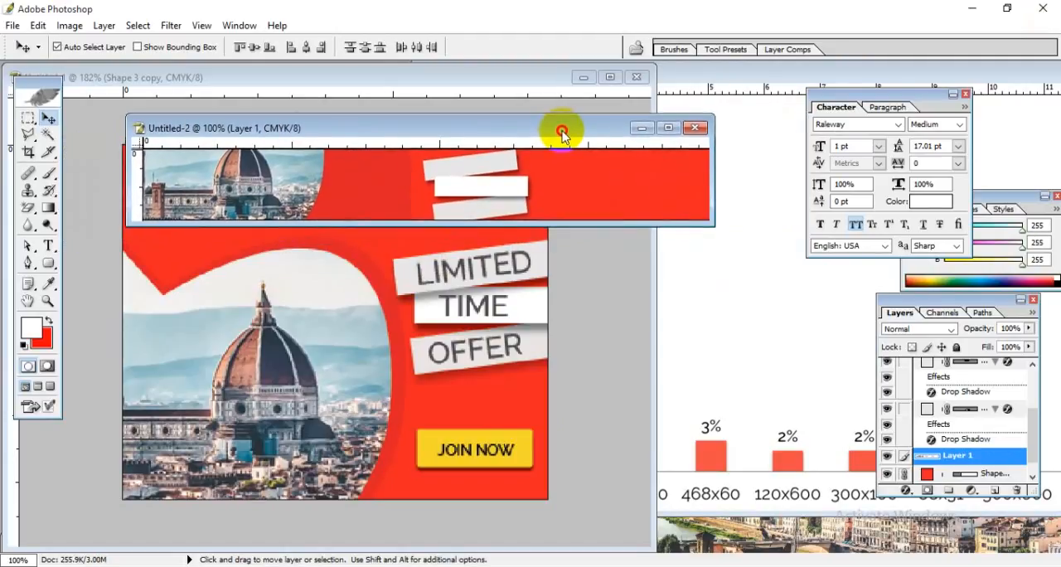
{"action": "left_click", "coordinate": [668, 127]}
{"action": "left_click", "coordinate": [594, 297]}
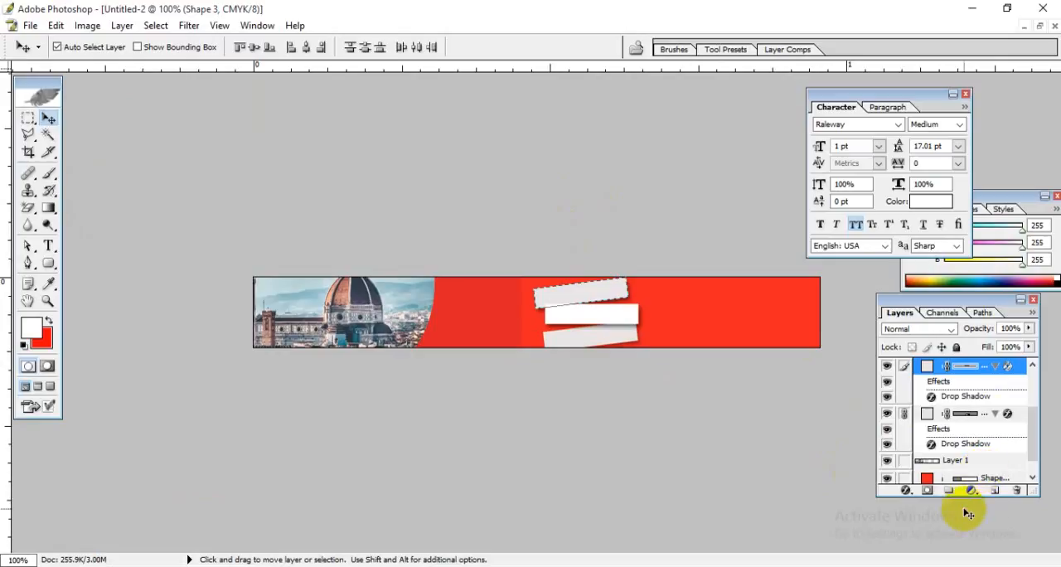
{"action": "left_click", "coordinate": [1017, 490]}
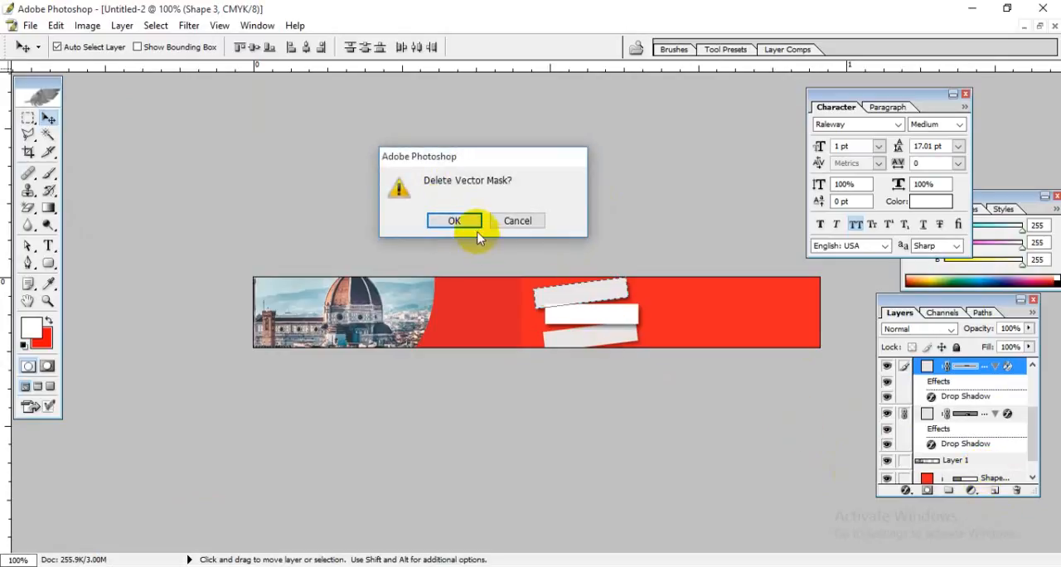
{"action": "left_click", "coordinate": [452, 226]}
{"action": "left_click", "coordinate": [668, 343]}
Step: Delete the white strip and the two tilted grey strips from the 728 x 90 banner, restoring the red Shape 2 layer
{"action": "left_click", "coordinate": [591, 315]}
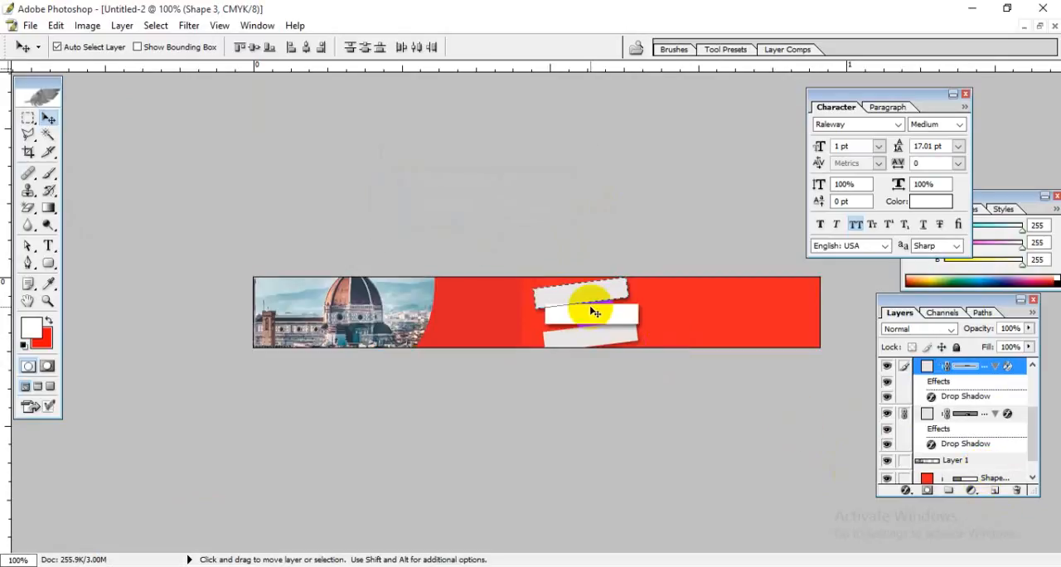
{"action": "key", "text": "ctrl+alt+z"}
{"action": "key", "text": "ctrl+alt+z"}
{"action": "key", "text": "ctrl+alt+z"}
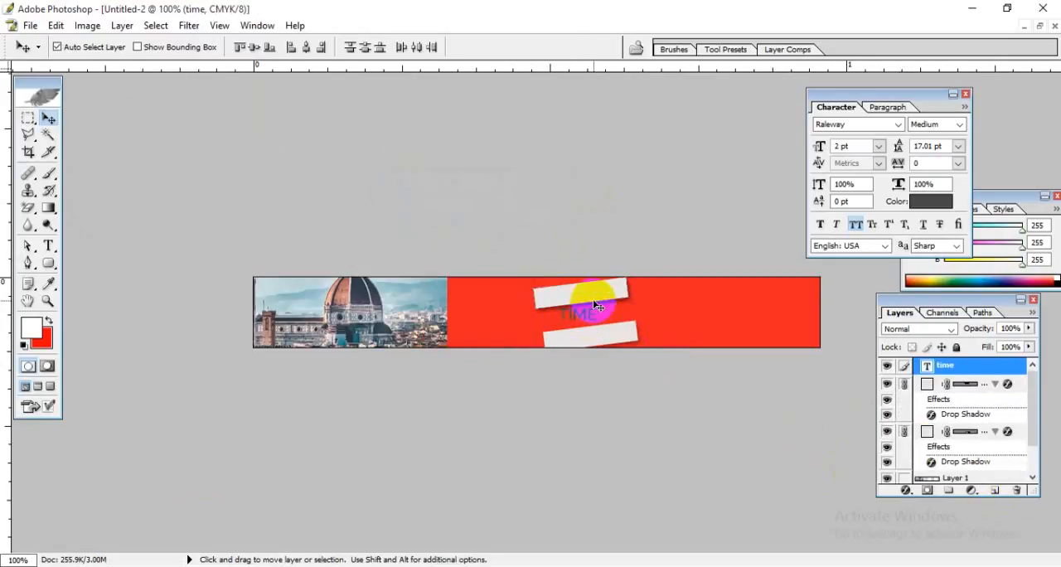
{"action": "key", "text": "ctrl+shift+z"}
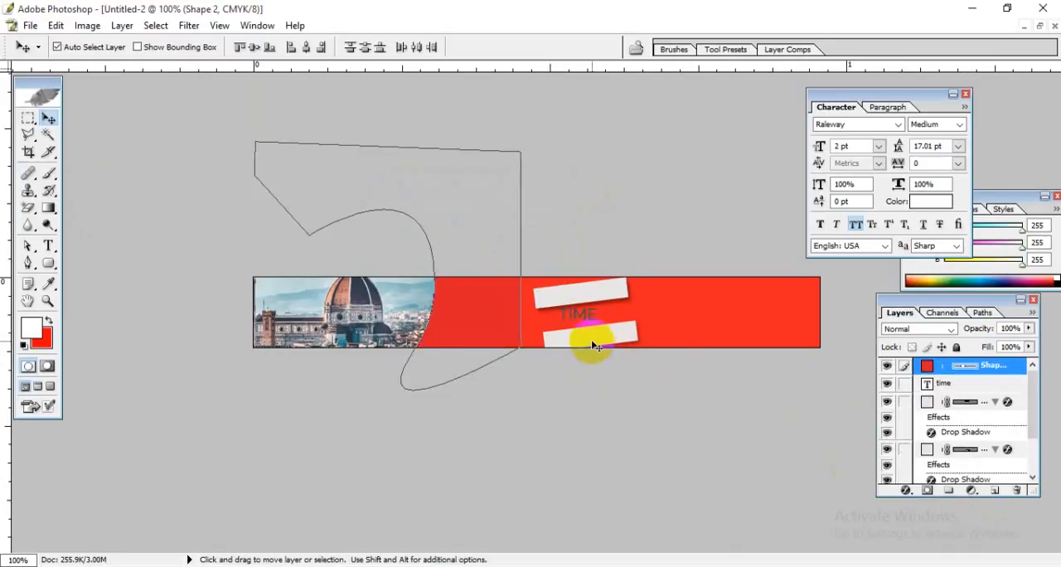
{"action": "left_click", "coordinate": [592, 340]}
{"action": "key", "text": "Delete"}
{"action": "left_click", "coordinate": [584, 298]}
{"action": "key", "text": "Delete"}
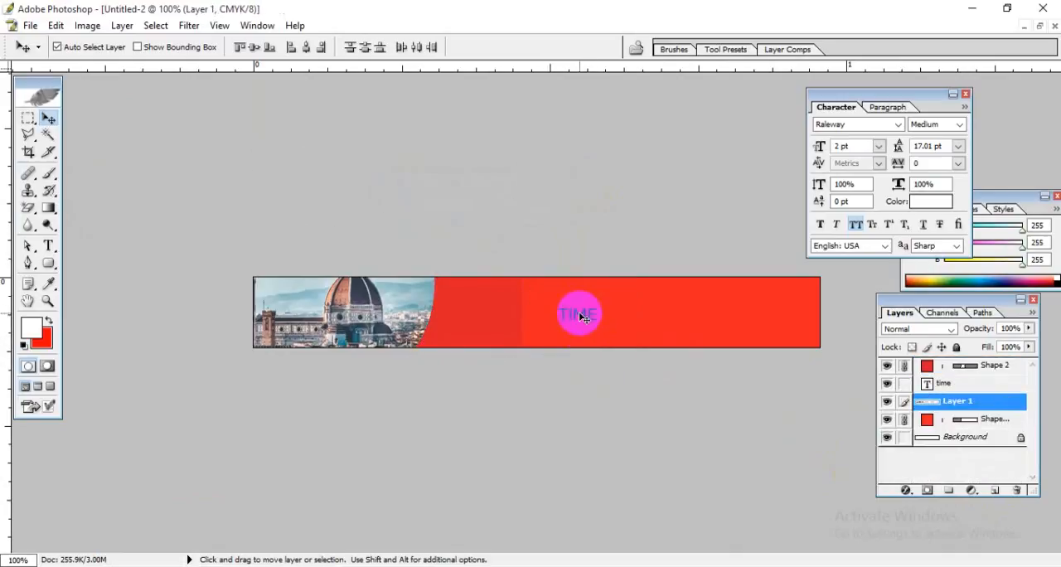
Step: Delete the wide red Shape 2 copy layer behind the TIME text
{"action": "left_click", "coordinate": [584, 319]}
{"action": "key", "text": "Delete"}
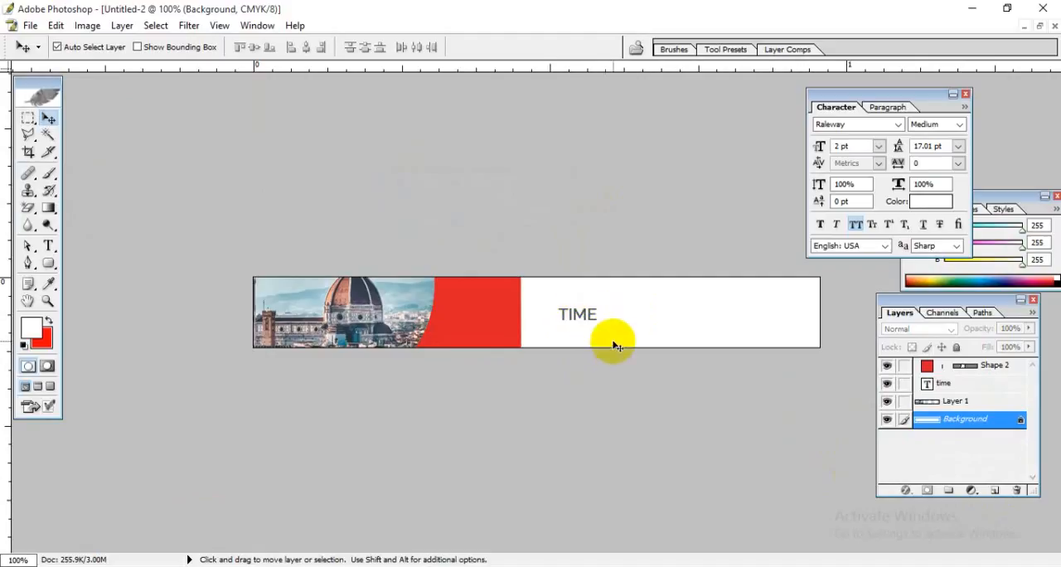
Step: Restore the deleted red Shape 2 copy layer and check the coverage of it and Layer 1 by toggling their visibility
{"action": "key", "text": "ctrl+alt+z"}
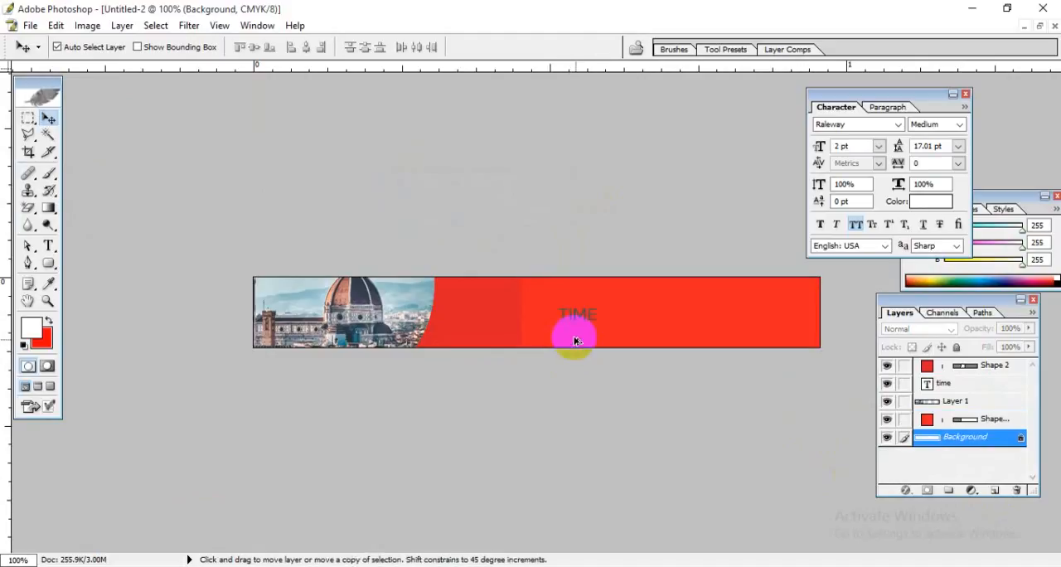
{"action": "left_click", "coordinate": [583, 318]}
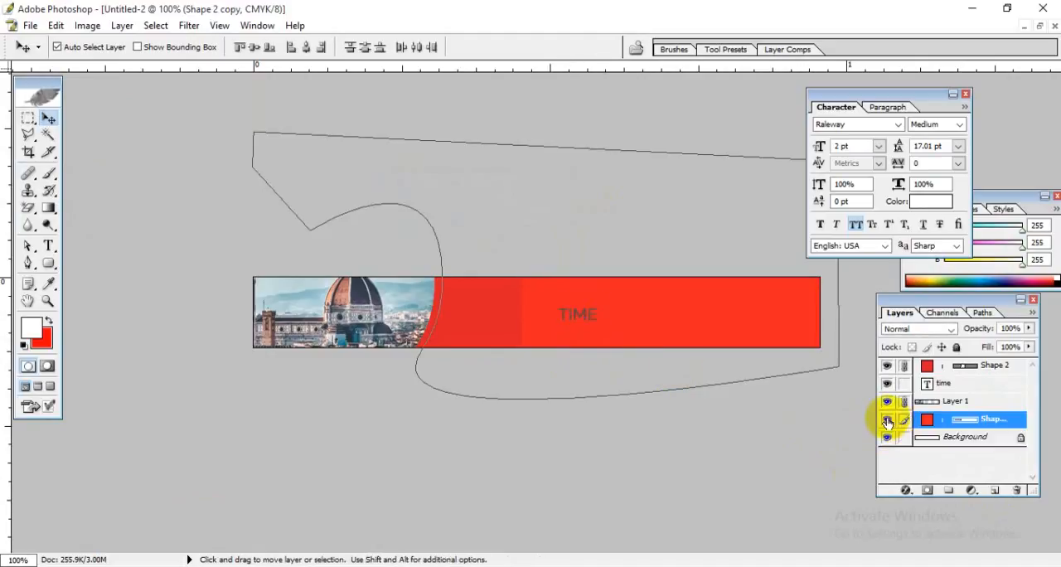
{"action": "left_click", "coordinate": [887, 420]}
{"action": "left_click", "coordinate": [887, 421]}
{"action": "left_click", "coordinate": [887, 401]}
{"action": "left_click", "coordinate": [887, 402]}
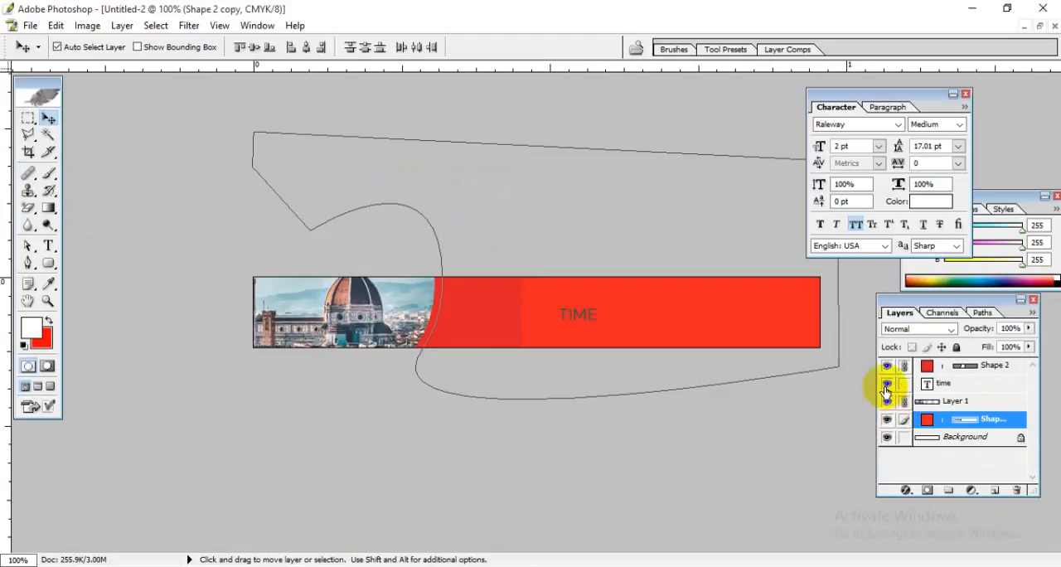
Step: Delete the TIME text layer from the 728 x 90 banner
{"action": "left_click", "coordinate": [886, 388]}
{"action": "left_click", "coordinate": [982, 383]}
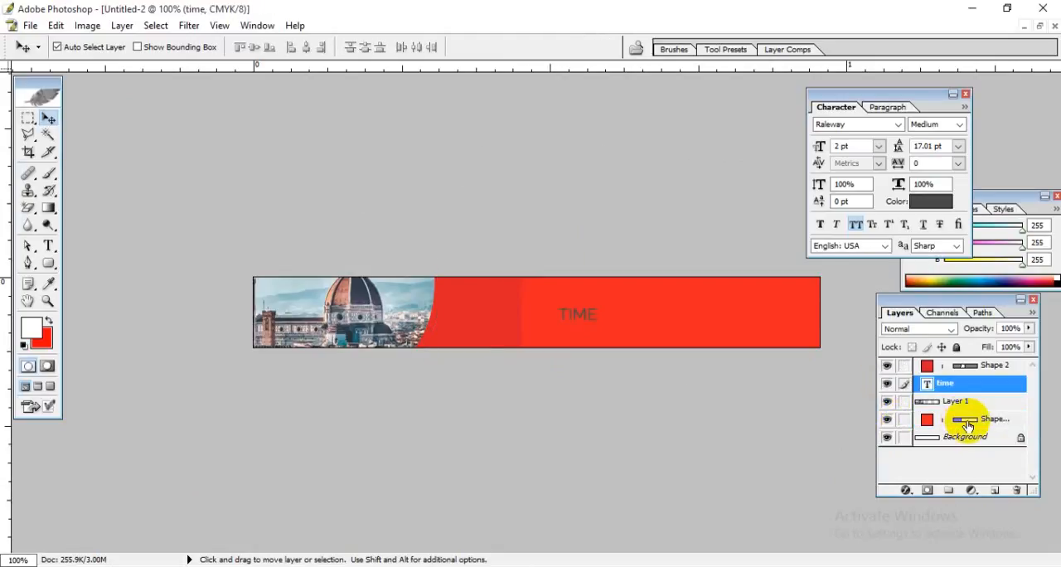
{"action": "left_click", "coordinate": [1017, 490]}
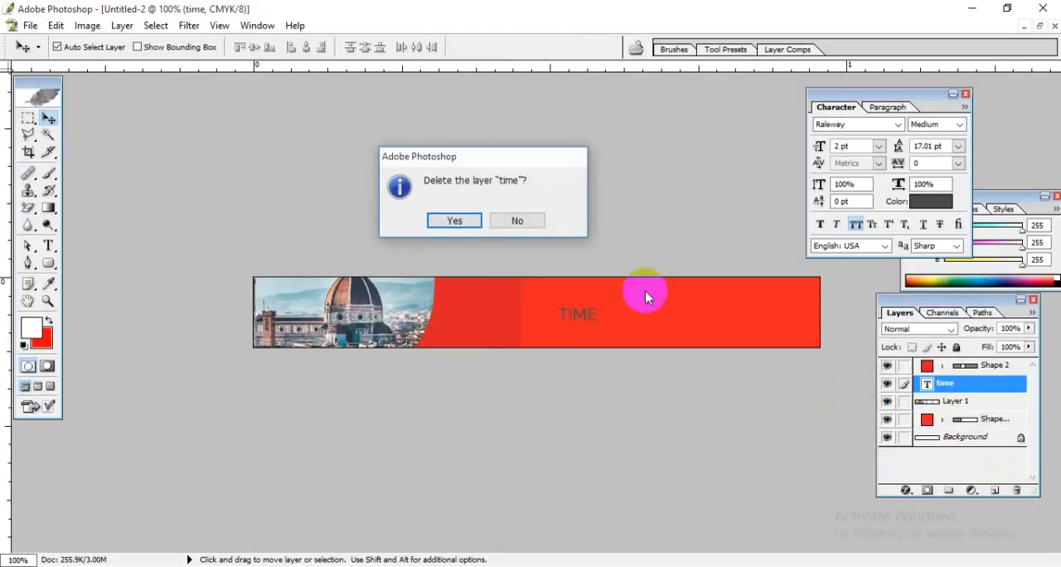
{"action": "left_click", "coordinate": [454, 222]}
Step: Toggle Shape 2's visibility to check its coverage, and hide the Background layer
{"action": "left_click", "coordinate": [891, 368]}
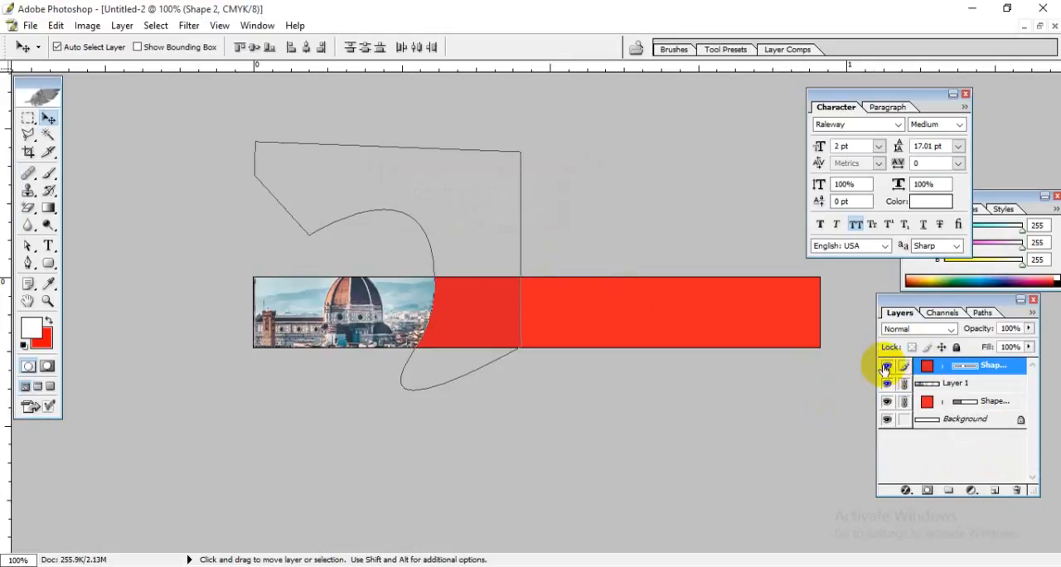
{"action": "left_click", "coordinate": [886, 368]}
{"action": "left_click", "coordinate": [886, 368]}
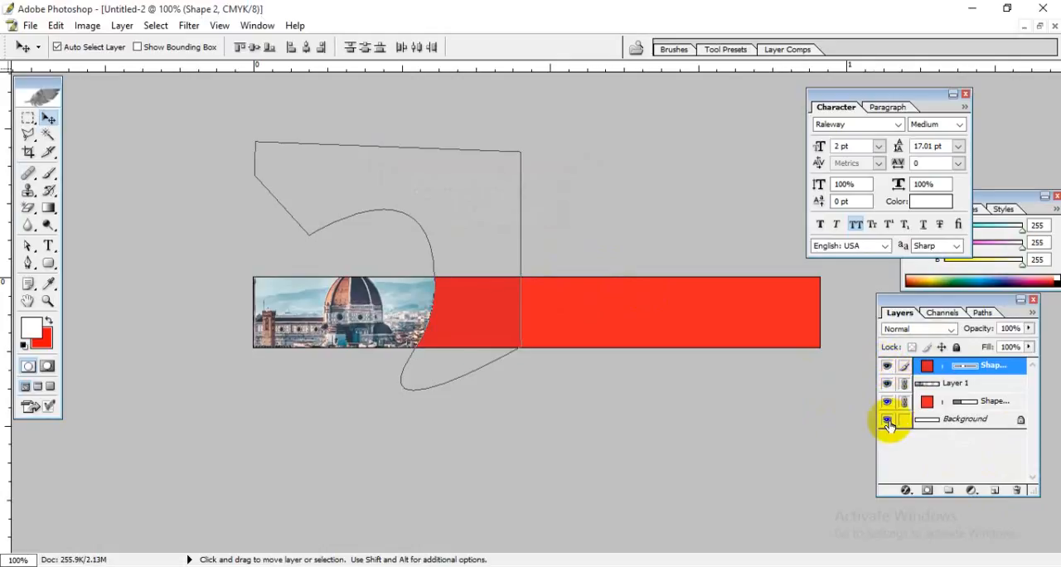
Step: Try Shape 2 beneath the Shape 2 copy layer, and return it to the top of the stack
{"action": "left_click_drag", "start_coordinate": [938, 404], "coordinate": [941, 354]}
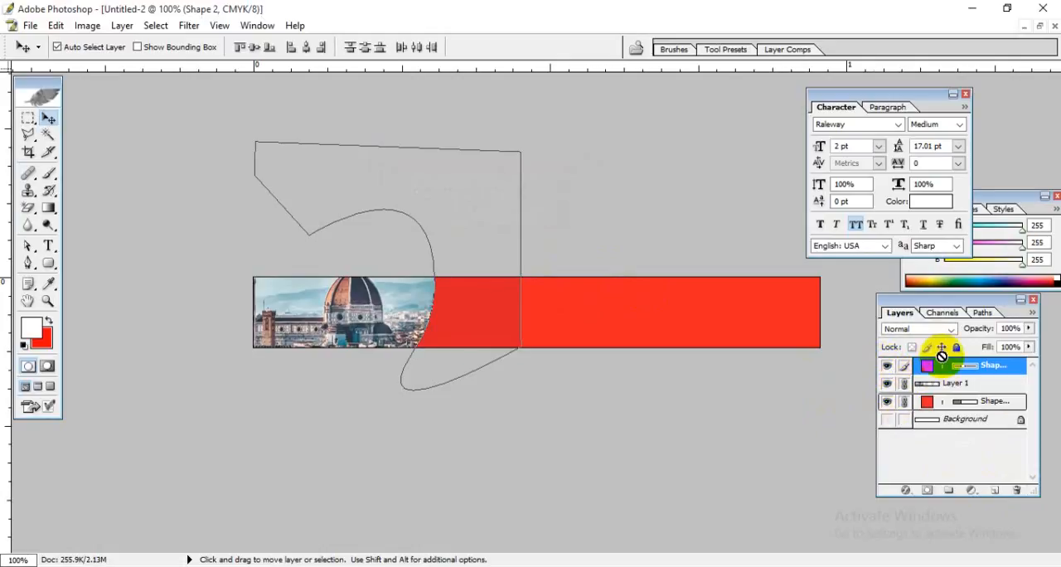
{"action": "left_click_drag", "start_coordinate": [1007, 375], "coordinate": [1009, 409]}
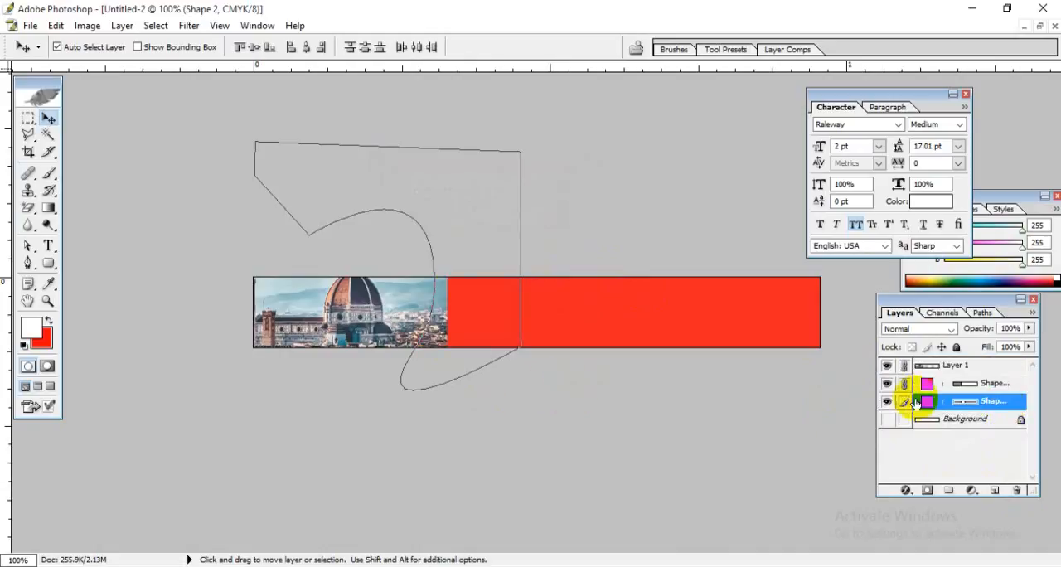
{"action": "left_click_drag", "start_coordinate": [916, 402], "coordinate": [967, 375]}
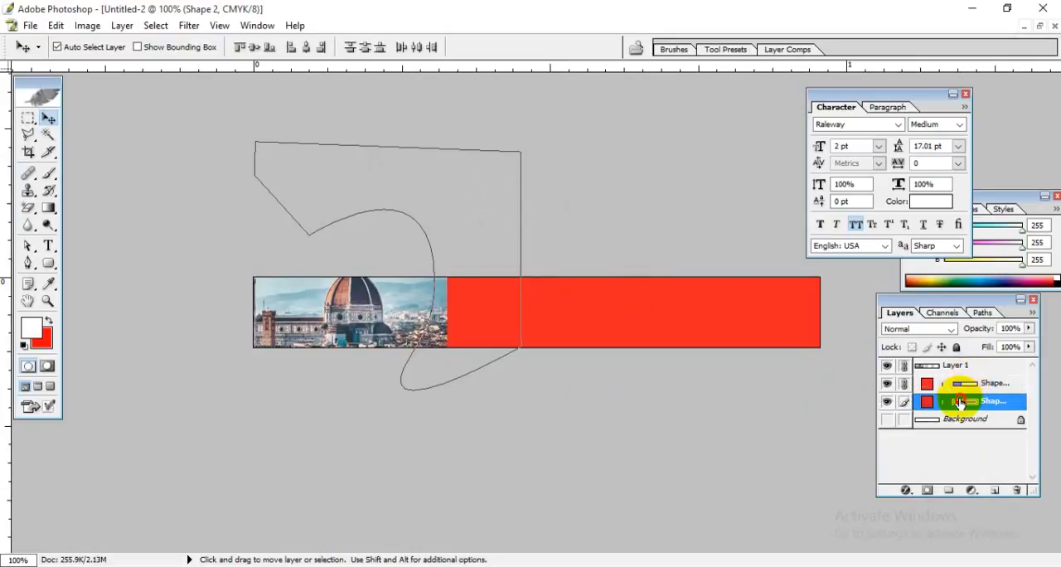
{"action": "left_click", "coordinate": [962, 401]}
{"action": "key", "text": "ctrl+bracketright"}
{"action": "key", "text": "ctrl+bracketright"}
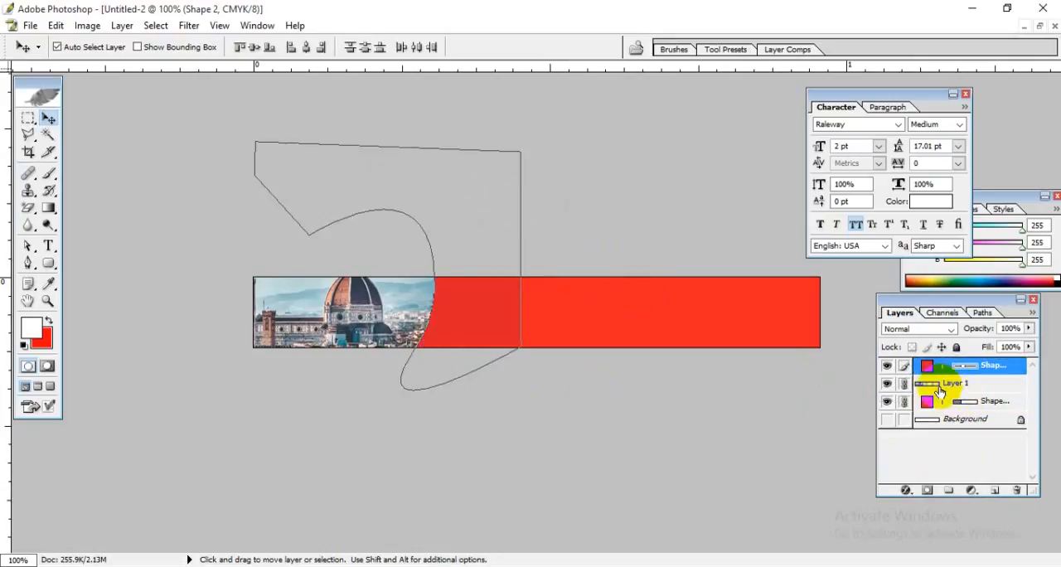
Step: Check Layer 1's visibility and try to delete the Shape 2 copy layer's vector mask
{"action": "left_click", "coordinate": [909, 386]}
{"action": "left_click", "coordinate": [887, 385]}
{"action": "left_click", "coordinate": [887, 386]}
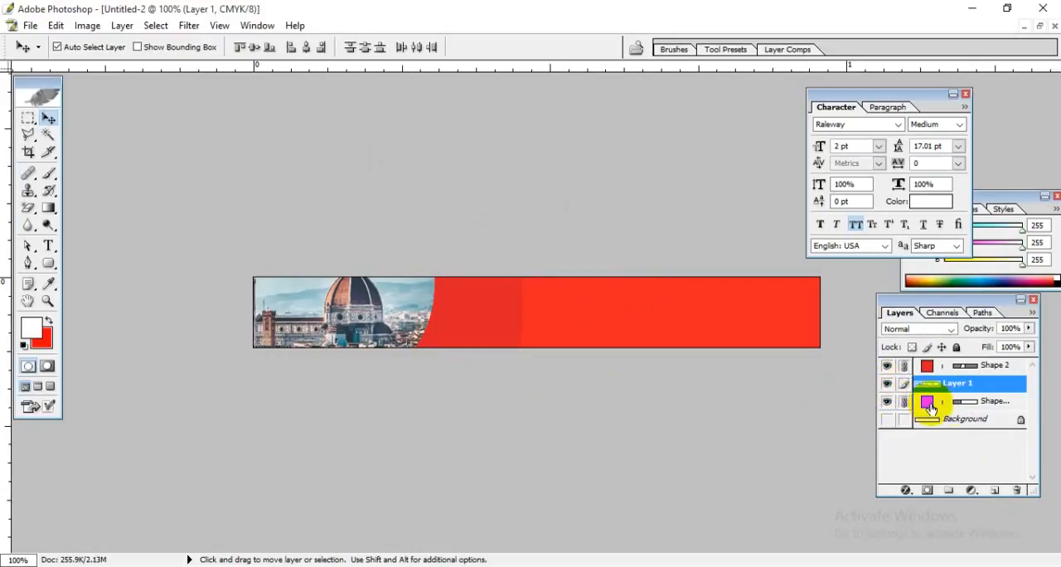
{"action": "left_click", "coordinate": [978, 405]}
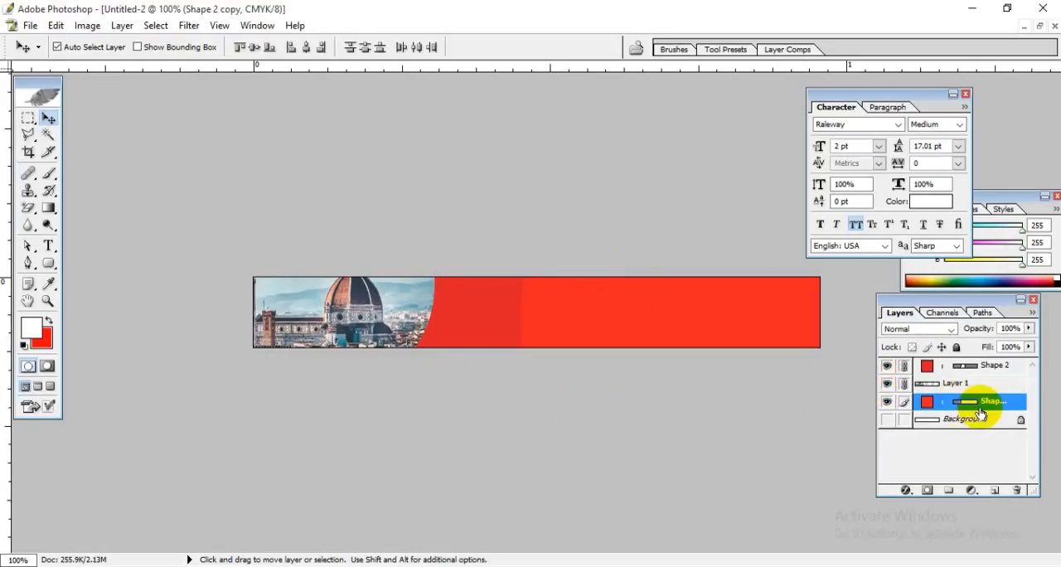
{"action": "left_click", "coordinate": [1018, 491]}
{"action": "left_click", "coordinate": [519, 224]}
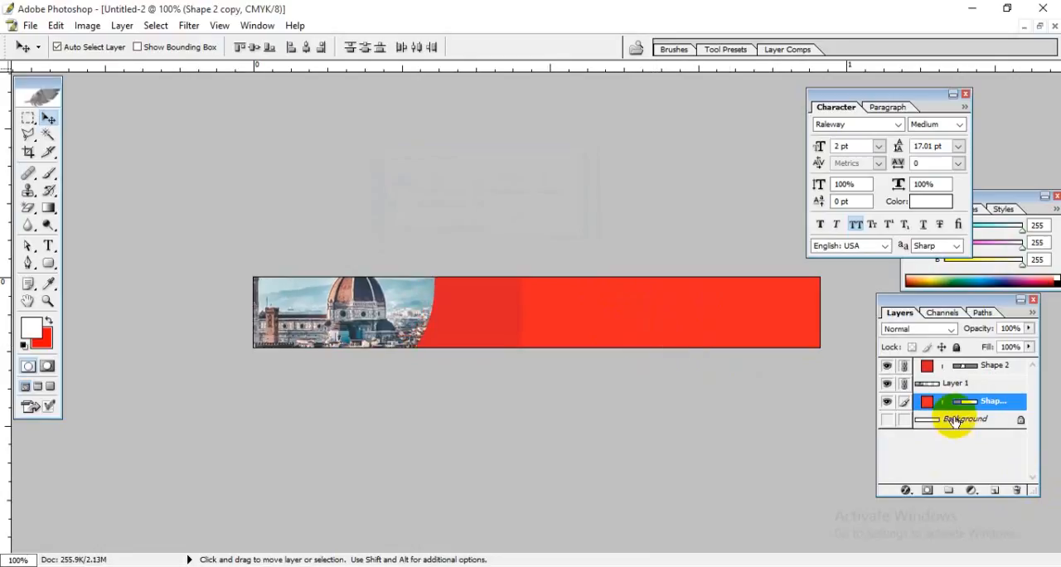
Step: Nudge the Shape 2 copy outline slightly with Free Transform
{"action": "left_click", "coordinate": [968, 402]}
{"action": "key", "text": "ctrl+t"}
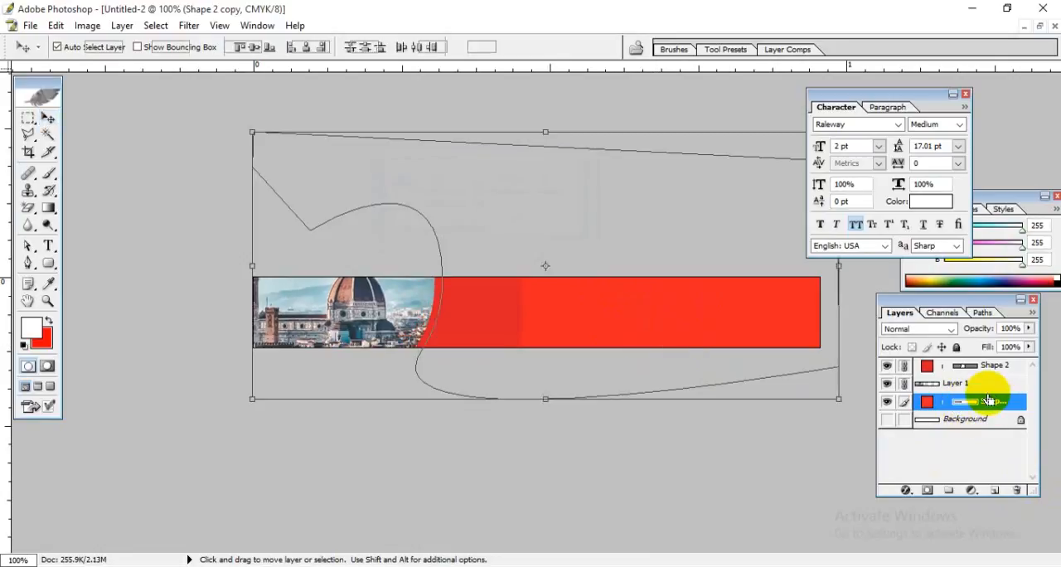
{"action": "mouse_move", "coordinate": [652, 351]}
{"action": "left_mouse_down"}
{"action": "mouse_move", "coordinate": [679, 338]}
{"action": "mouse_move", "coordinate": [679, 357]}
{"action": "mouse_move", "coordinate": [611, 447]}
{"action": "mouse_move", "coordinate": [611, 407]}
{"action": "mouse_move", "coordinate": [642, 412]}
{"action": "mouse_move", "coordinate": [661, 345]}
{"action": "left_mouse_up"}
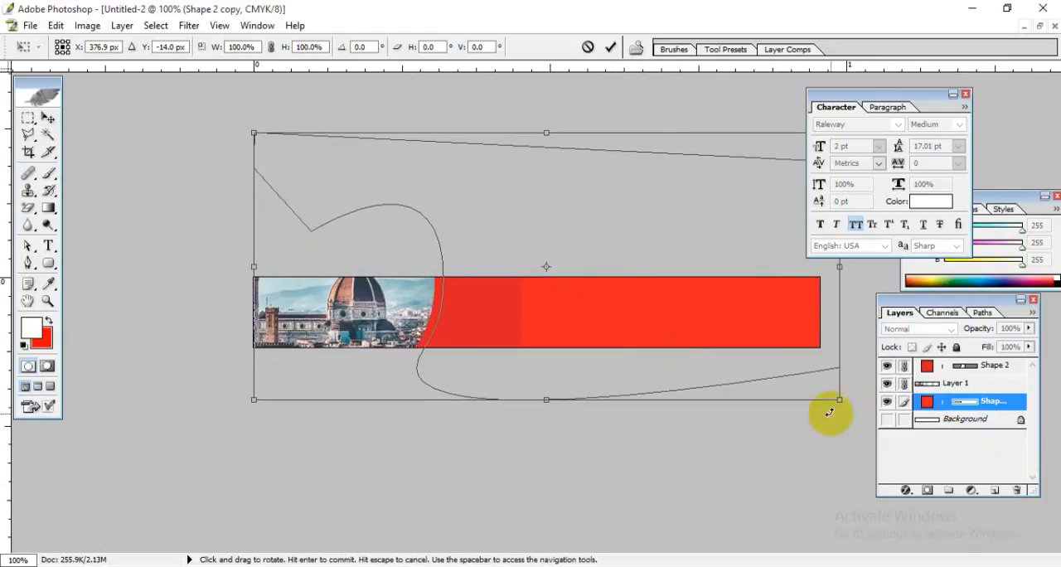
{"action": "key", "text": "Return"}
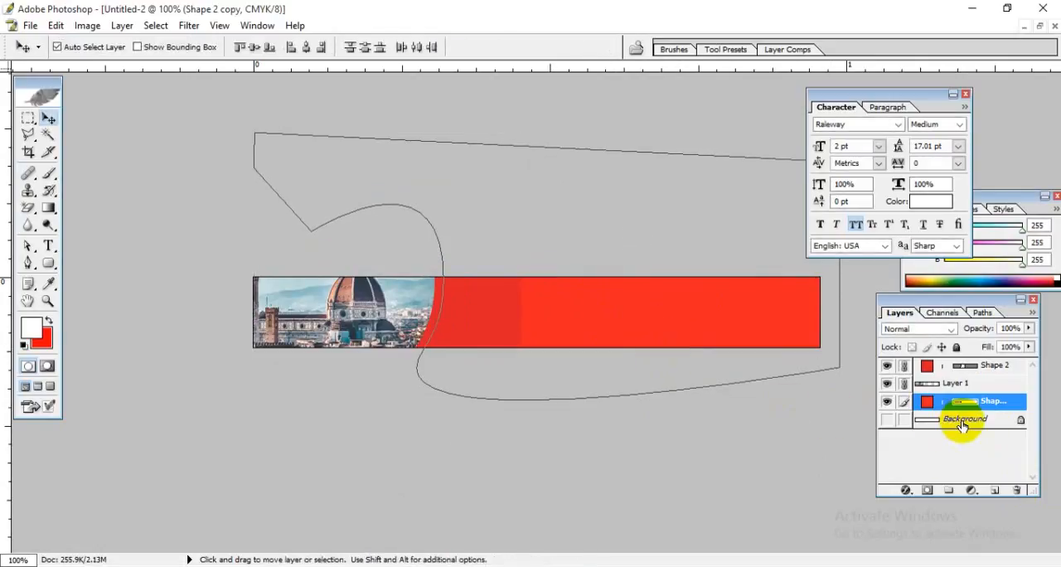
Step: Delete the Shape 2 copy layer's vector mask so its red fill covers the banner background, and select Shape 2
{"action": "left_click", "coordinate": [1014, 492]}
{"action": "left_click", "coordinate": [456, 220]}
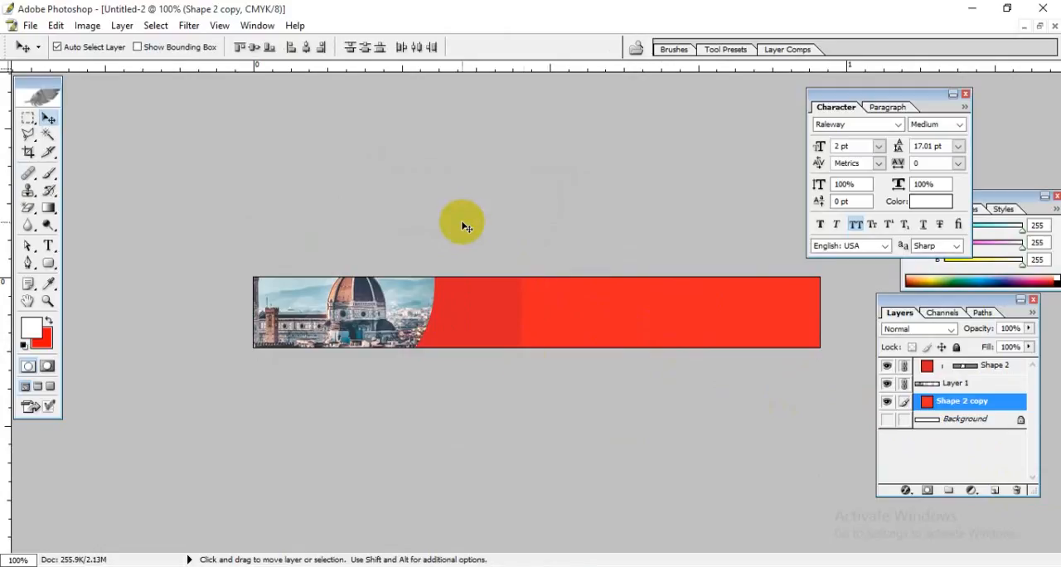
{"action": "left_click", "coordinate": [493, 318]}
{"action": "left_click", "coordinate": [653, 332]}
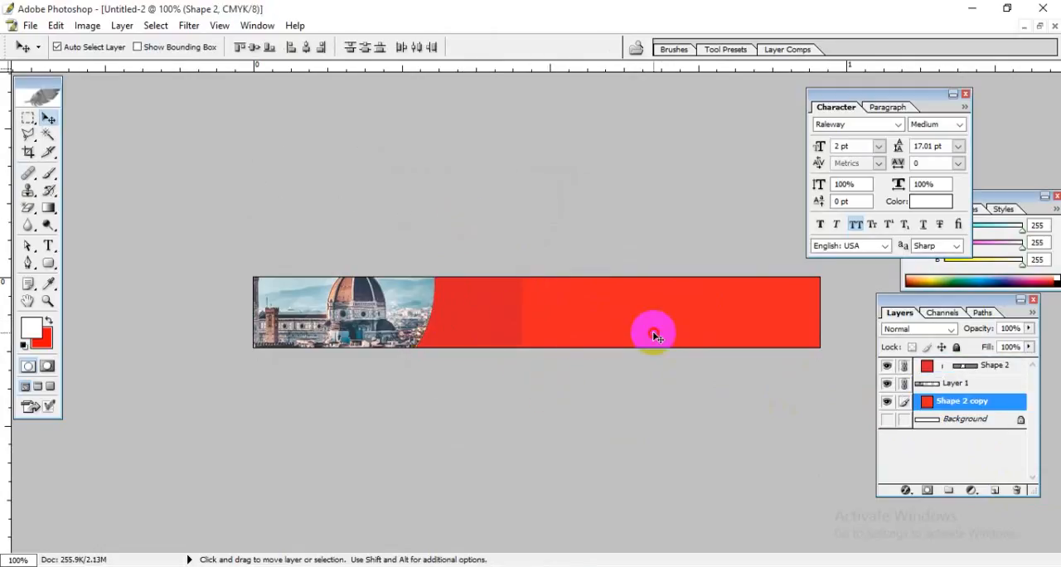
{"action": "left_click", "coordinate": [493, 322]}
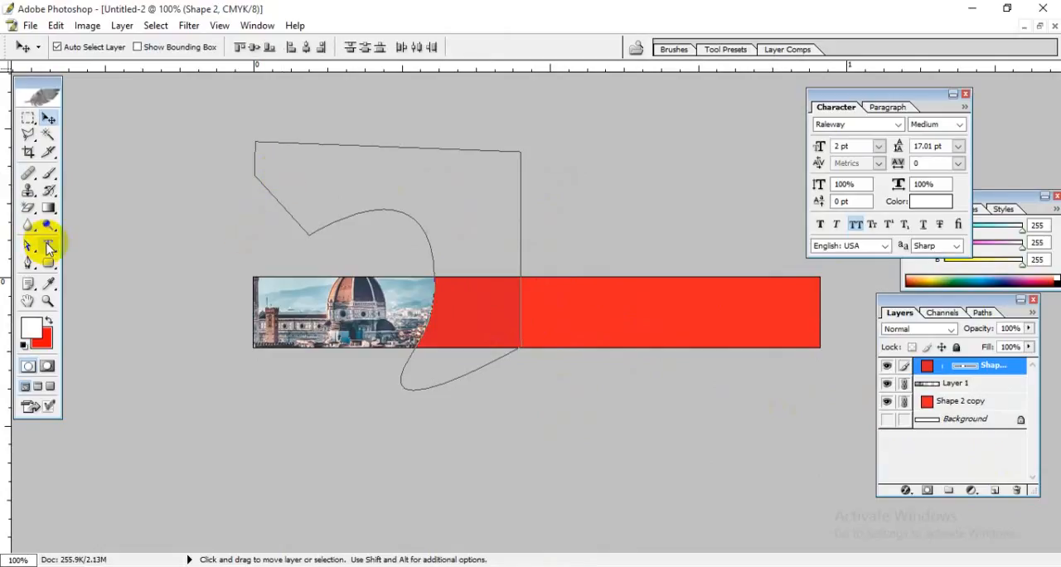
Step: Draw a rectangle shape over the upper part of the red area, from the banner's right end to near the photo's curve
{"action": "left_click_drag", "start_coordinate": [48, 267], "coordinate": [83, 197]}
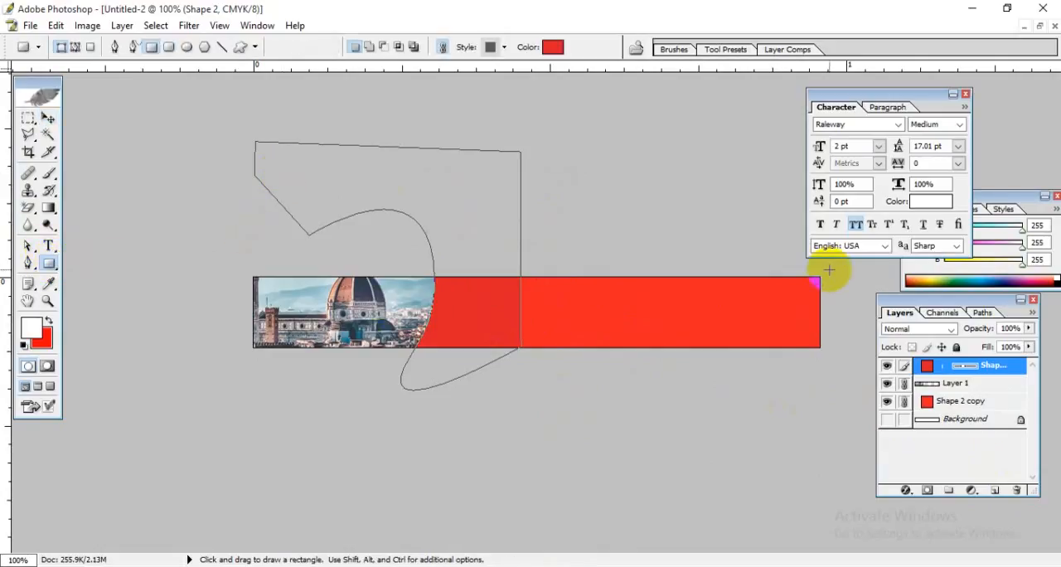
{"action": "left_click_drag", "start_coordinate": [829, 267], "coordinate": [461, 305]}
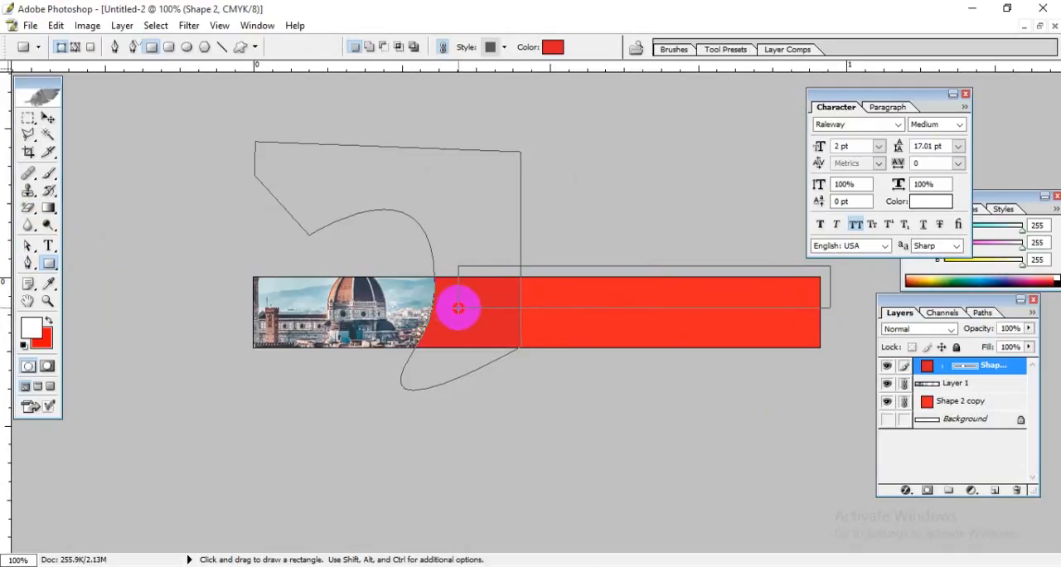
{"action": "left_click_drag", "start_coordinate": [457, 308], "coordinate": [458, 306]}
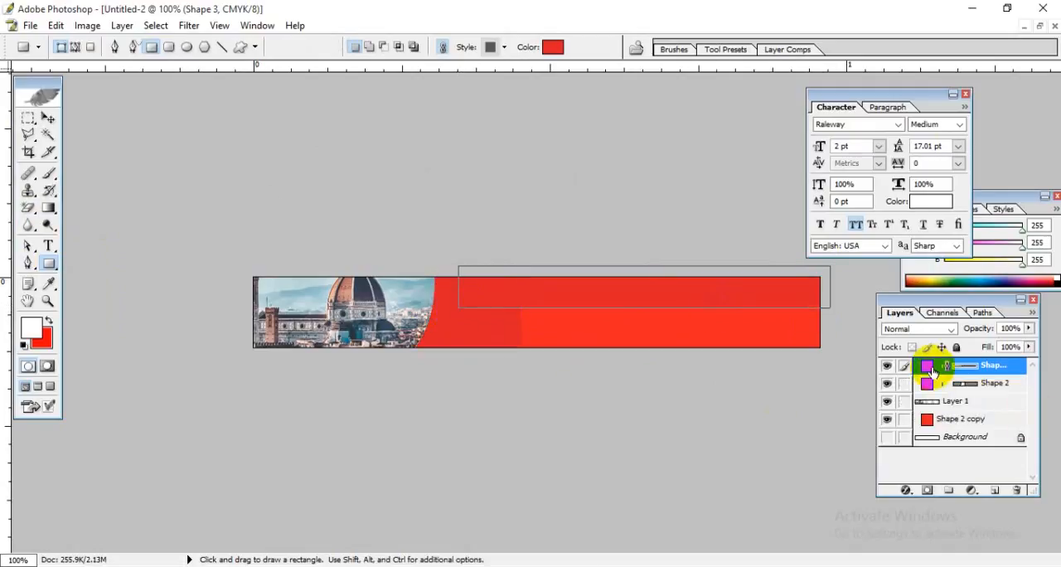
Step: Change the new rectangle's fill colour to a very light grey
{"action": "double_click", "coordinate": [929, 367]}
{"action": "left_click_drag", "start_coordinate": [763, 357], "coordinate": [656, 391]}
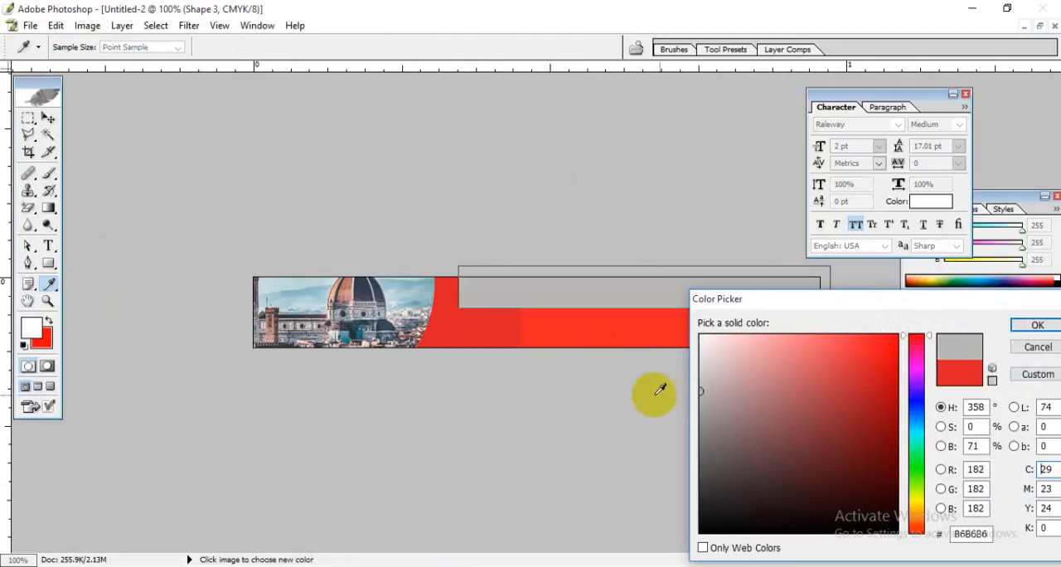
{"action": "left_click_drag", "start_coordinate": [732, 365], "coordinate": [701, 348]}
{"action": "left_click", "coordinate": [1028, 325]}
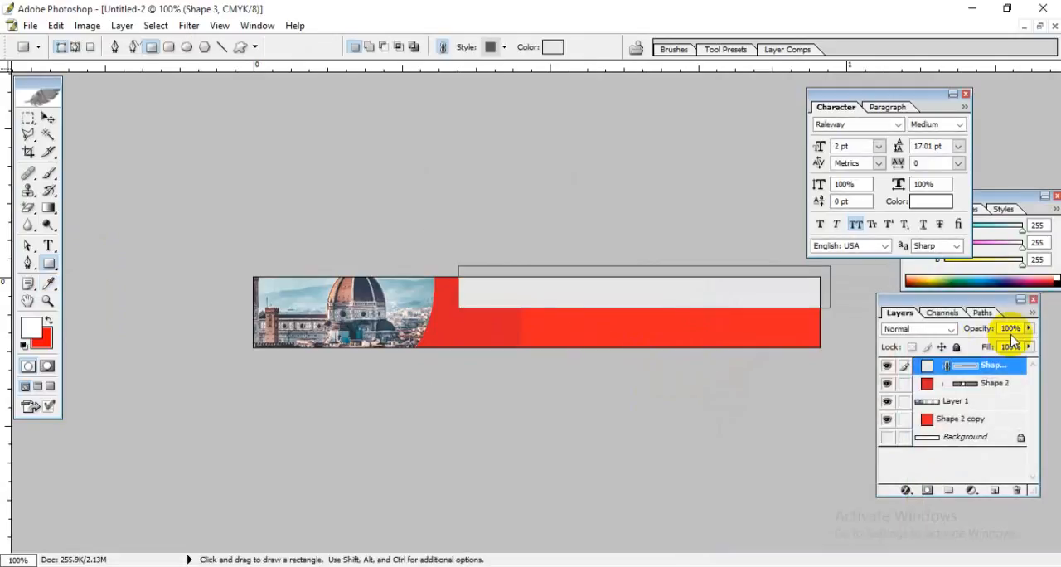
Step: Add a Gradient Overlay to the light grey rectangle using the Foreground to Transparent preset
{"action": "double_click", "coordinate": [1015, 370]}
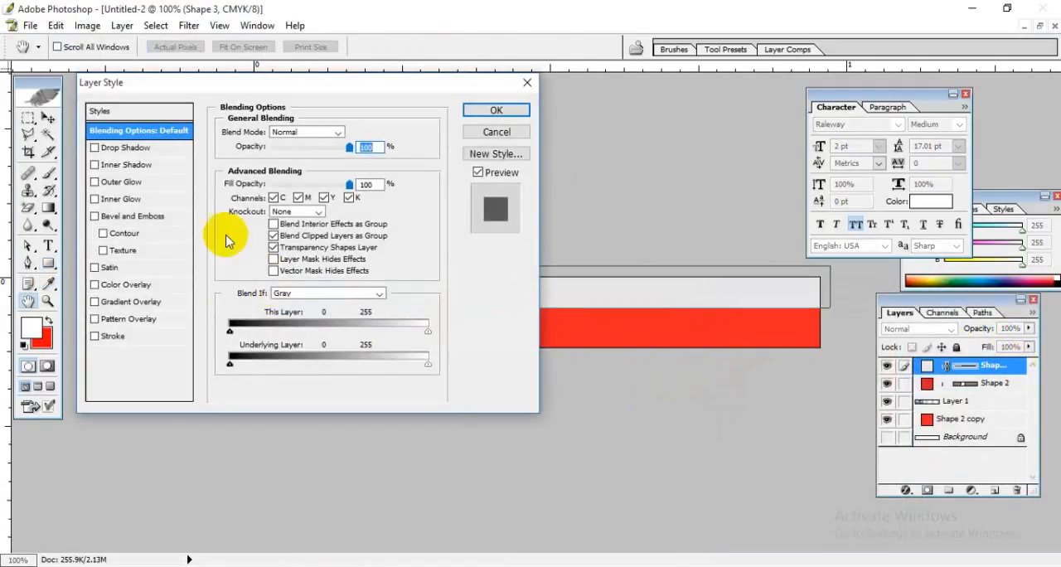
{"action": "left_click_drag", "start_coordinate": [316, 83], "coordinate": [796, 54]}
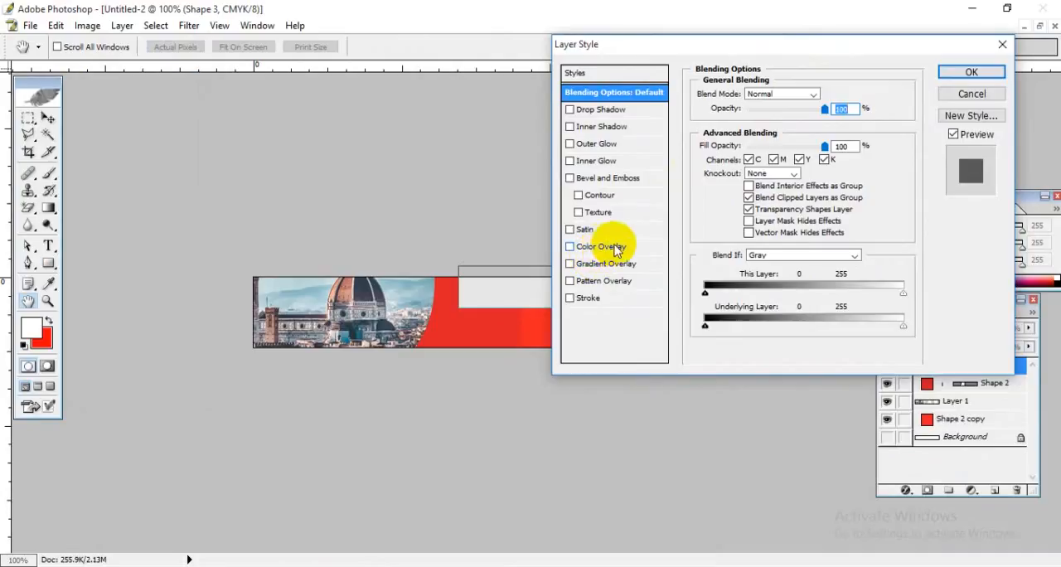
{"action": "left_click", "coordinate": [617, 263]}
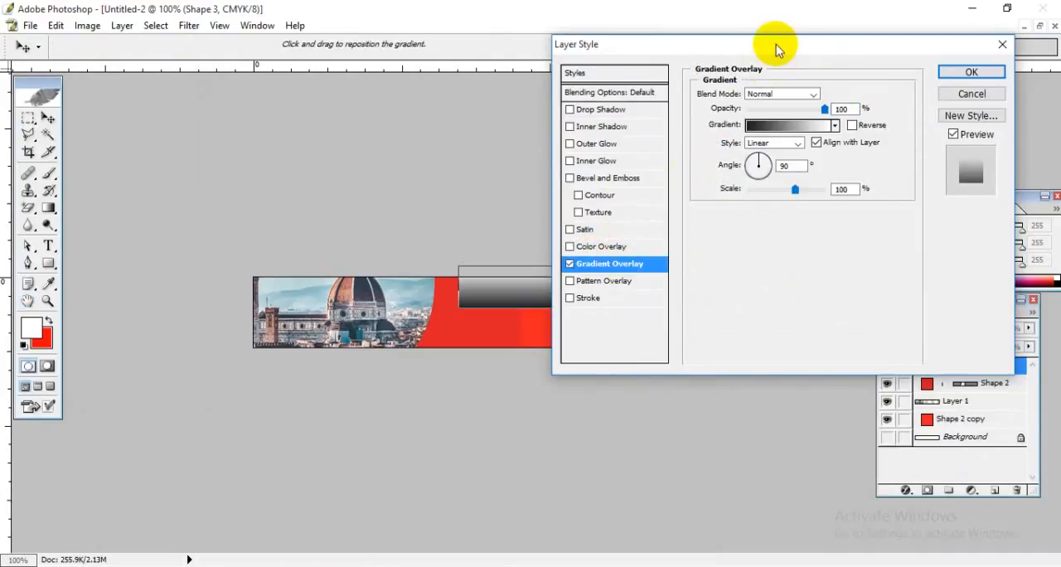
{"action": "left_click_drag", "start_coordinate": [777, 43], "coordinate": [886, 31]}
{"action": "left_click", "coordinate": [895, 106]}
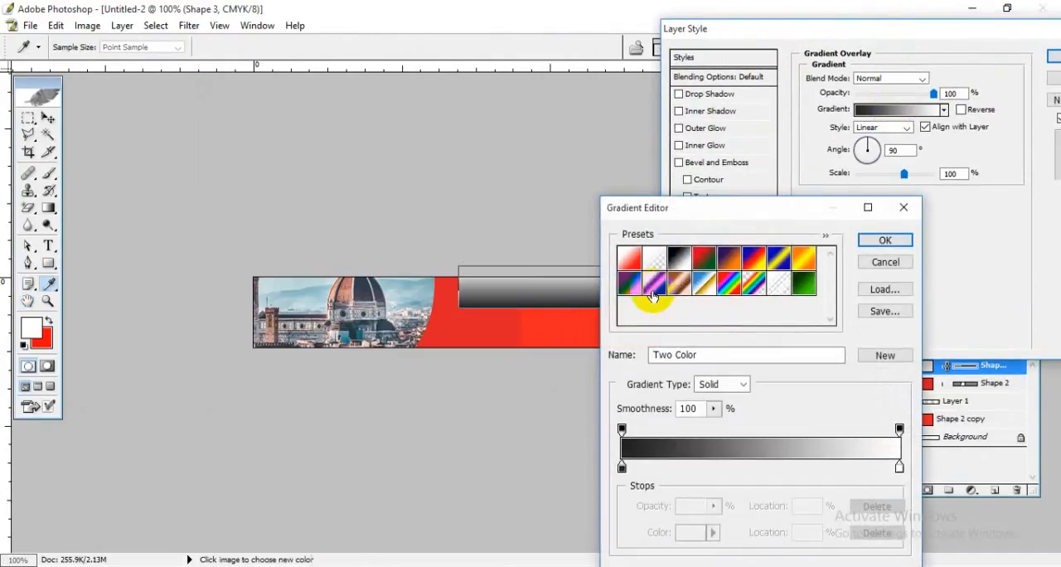
{"action": "left_click", "coordinate": [655, 264]}
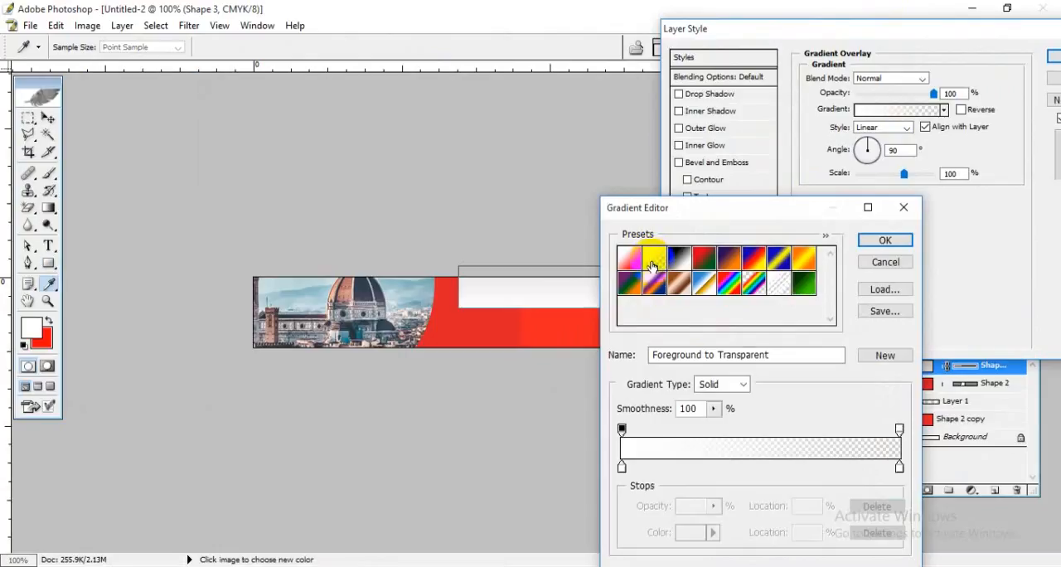
{"action": "left_click_drag", "start_coordinate": [710, 206], "coordinate": [746, 200]}
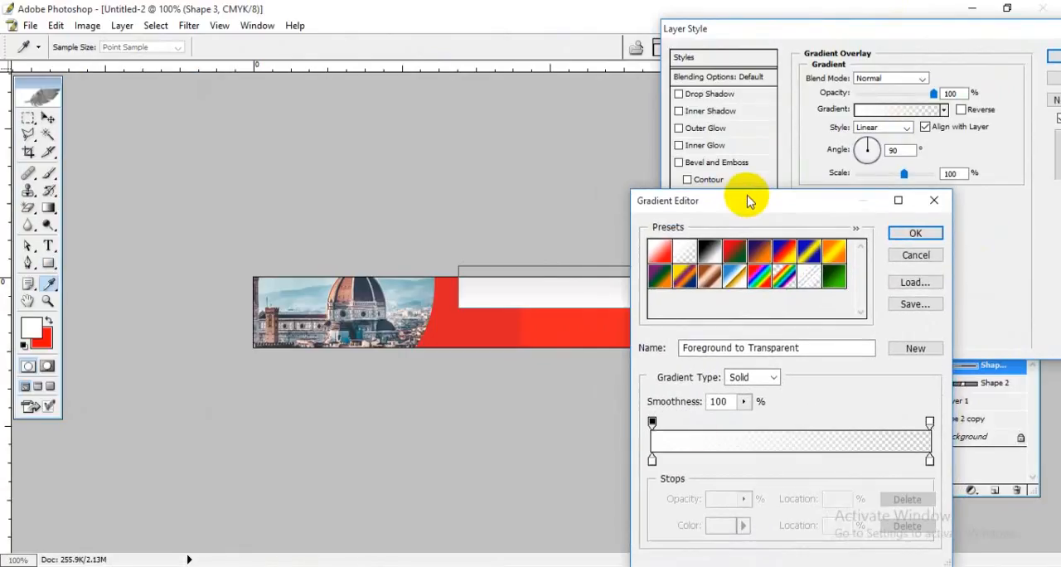
Step: Set the gradient's opaque starting colour stop to the red sampled from the banner
{"action": "left_click", "coordinate": [651, 459]}
{"action": "left_click", "coordinate": [570, 340]}
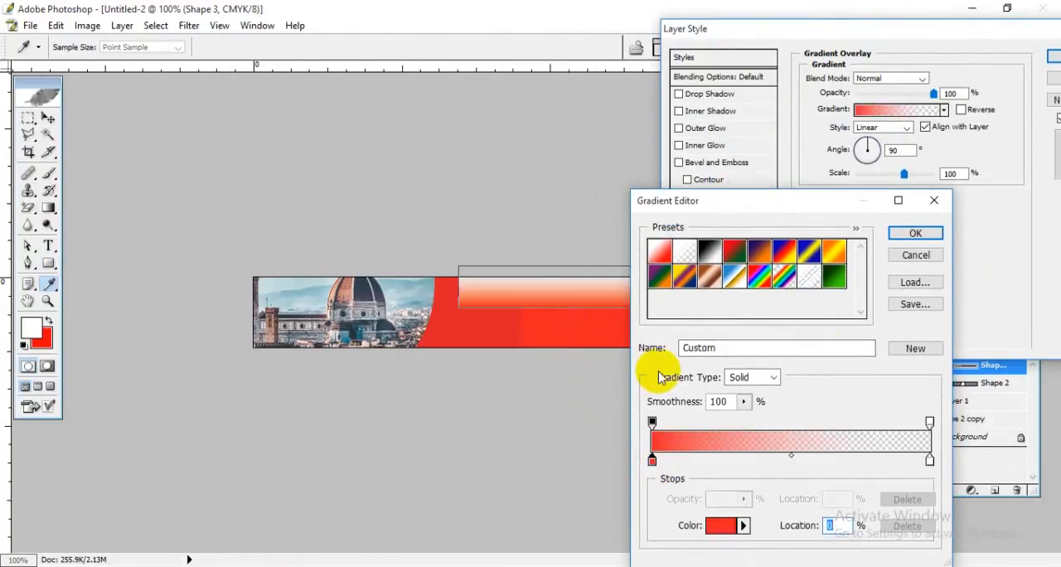
{"action": "left_click", "coordinate": [922, 233]}
Step: Turn the gradient overlay's angle nearly horizontal so the rectangle fades from red beside the photo to light grey, and apply the style
{"action": "left_click_drag", "start_coordinate": [916, 33], "coordinate": [867, 273]}
{"action": "left_click", "coordinate": [860, 398]}
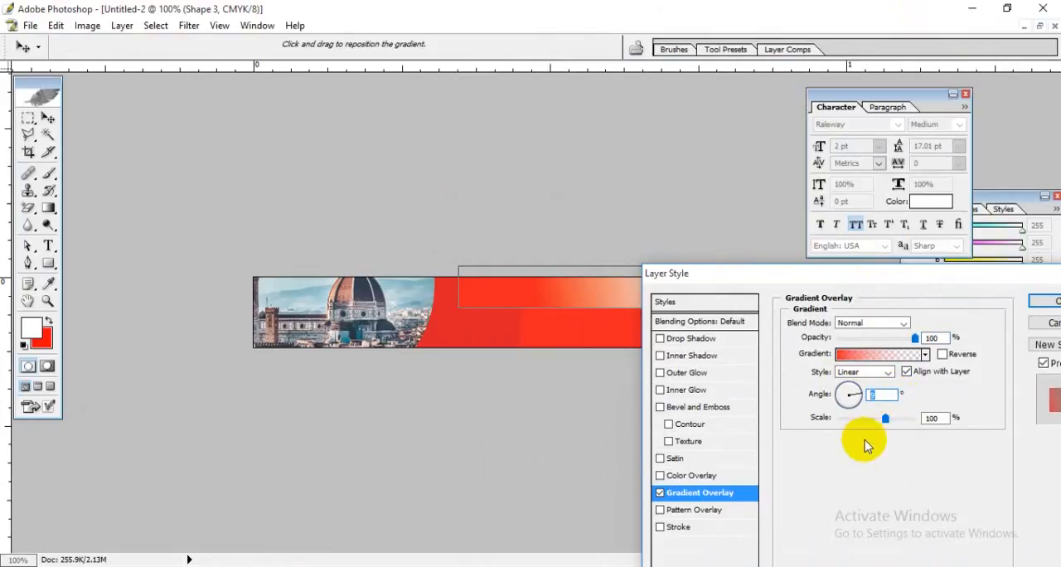
{"action": "key", "text": "Down"}
{"action": "key", "text": "Down"}
{"action": "key", "text": "Down"}
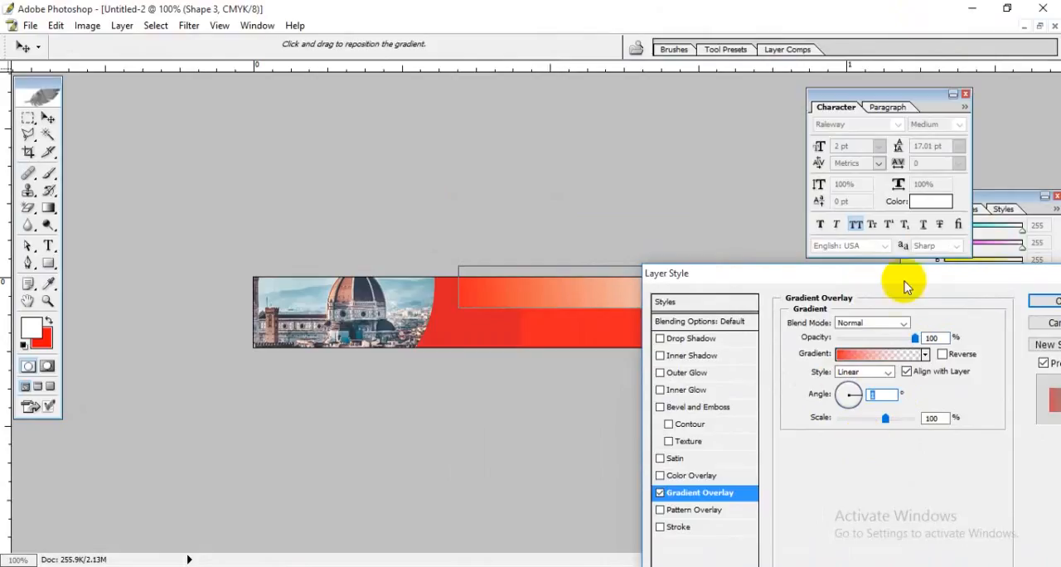
{"action": "left_click_drag", "start_coordinate": [907, 273], "coordinate": [855, 278]}
{"action": "left_click", "coordinate": [1013, 303]}
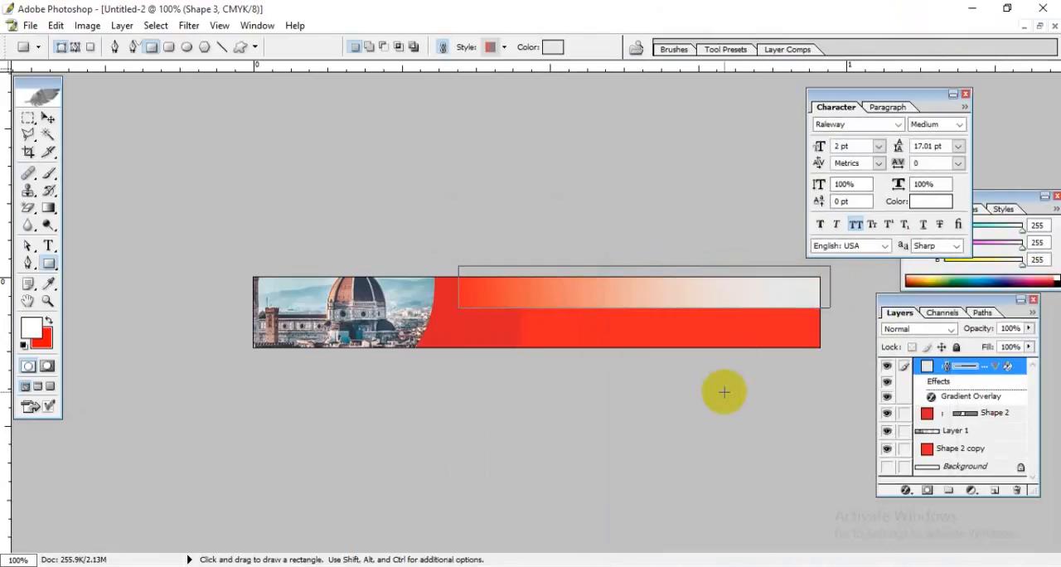
Step: Widen the light grey gradient rectangle to about 106% so its red end meets the edge of the Florence photo
{"action": "left_click", "coordinate": [50, 117]}
{"action": "left_click", "coordinate": [557, 331]}
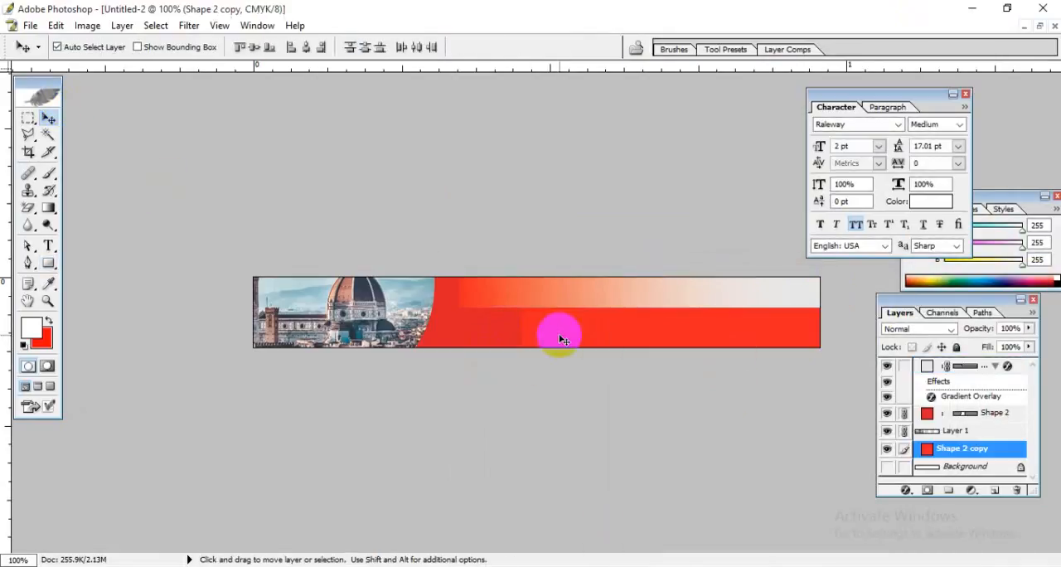
{"action": "left_click", "coordinate": [524, 287]}
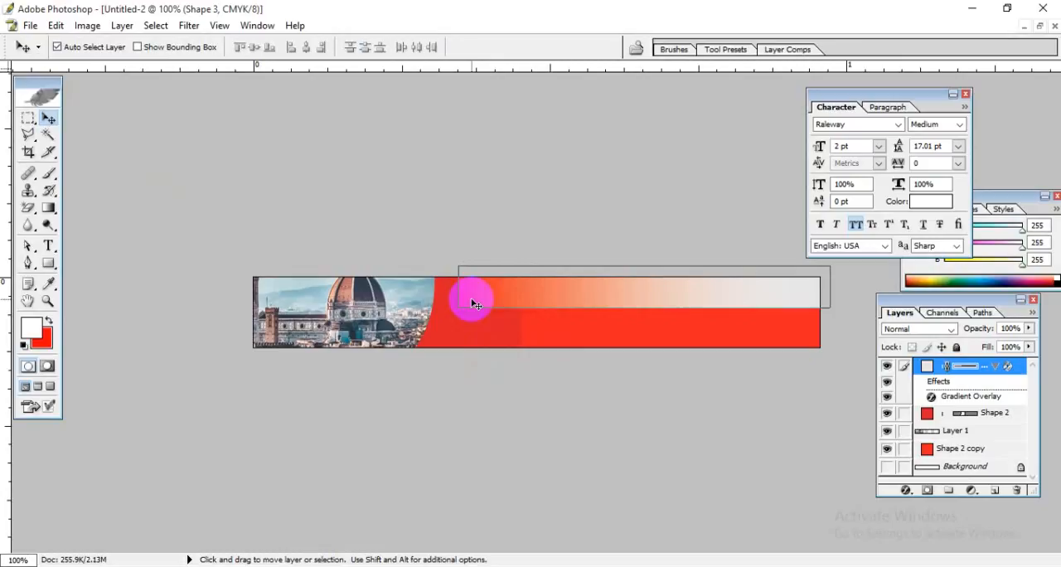
{"action": "key", "text": "ctrl+t"}
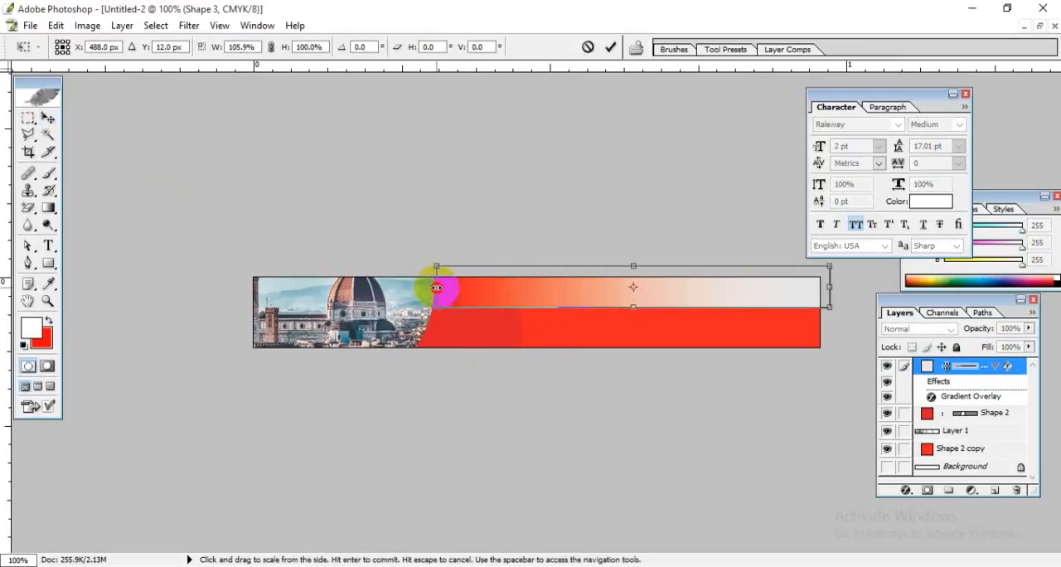
{"action": "key", "text": "Return"}
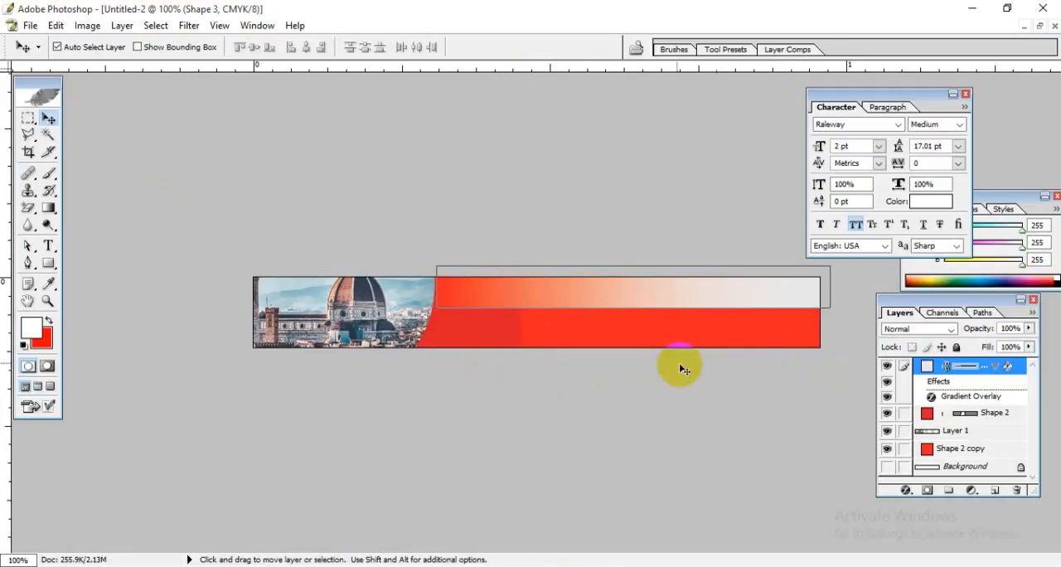
Step: Add a white "LIMITED TIME OFFER" text on a layer above all others, placed on the gradient rectangle just beside the photo
{"action": "left_click", "coordinate": [723, 331]}
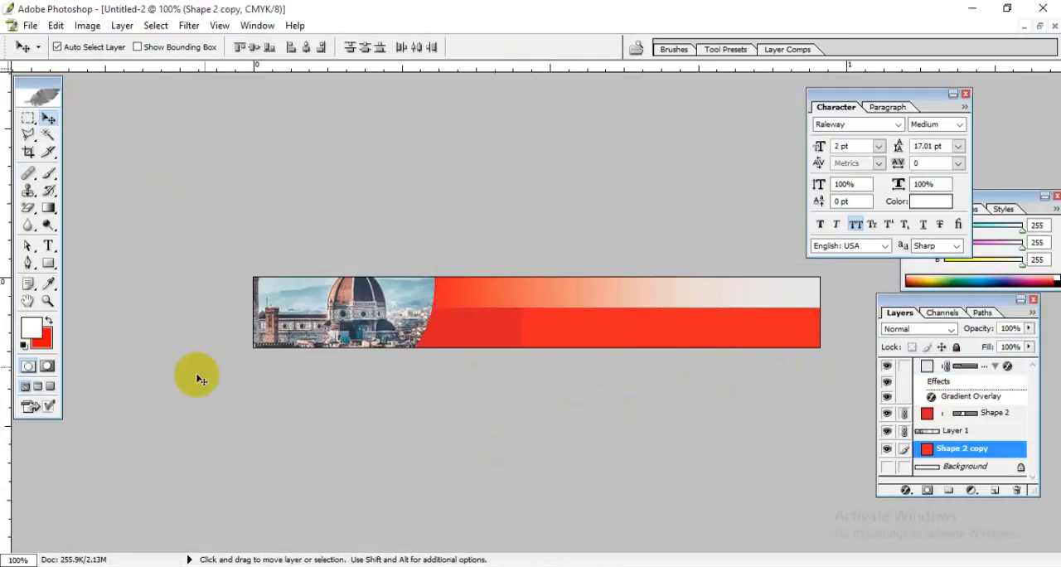
{"action": "left_click", "coordinate": [48, 245]}
{"action": "left_click", "coordinate": [469, 296]}
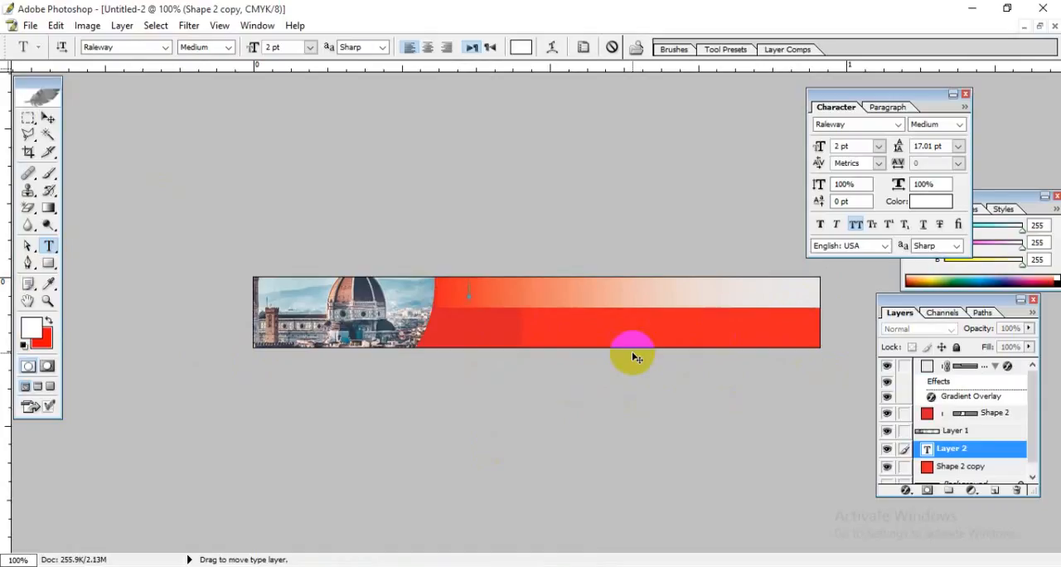
{"action": "left_click_drag", "start_coordinate": [1009, 443], "coordinate": [991, 367]}
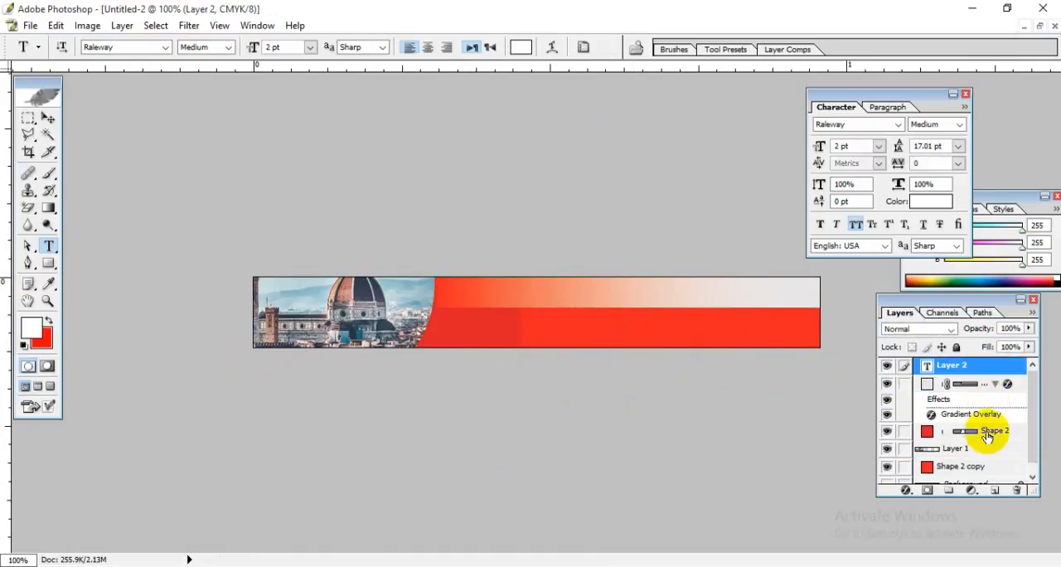
{"action": "left_click", "coordinate": [469, 296]}
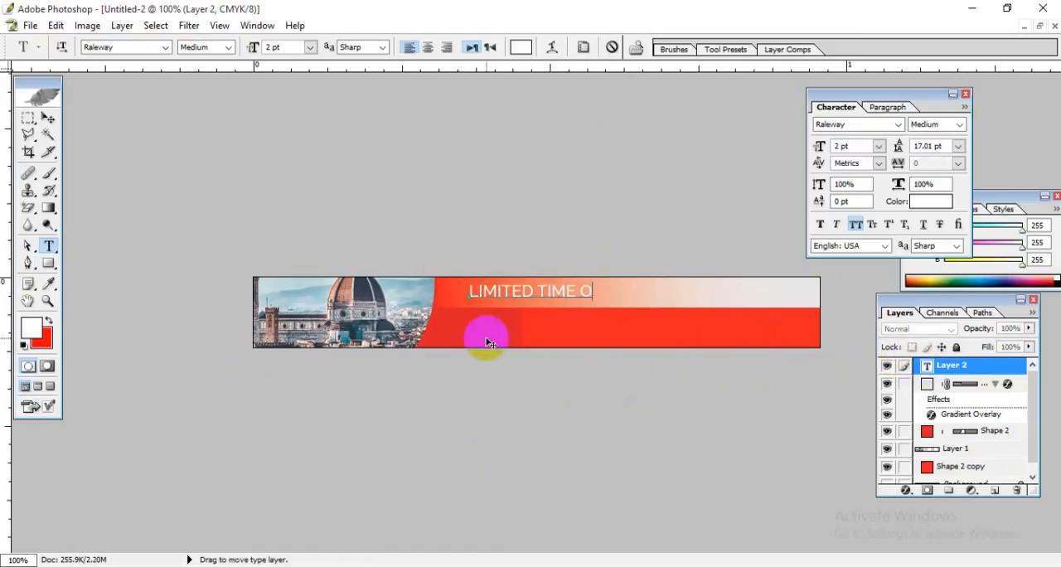
{"action": "type", "text": "R"}
{"action": "left_click_drag", "start_coordinate": [651, 387], "coordinate": [625, 389]}
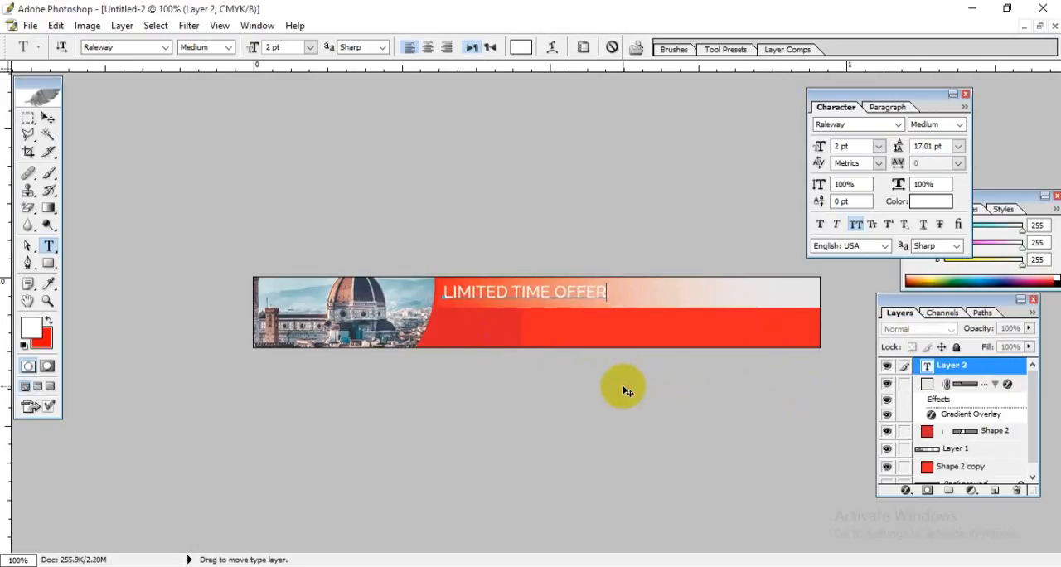
{"action": "left_click", "coordinate": [47, 118]}
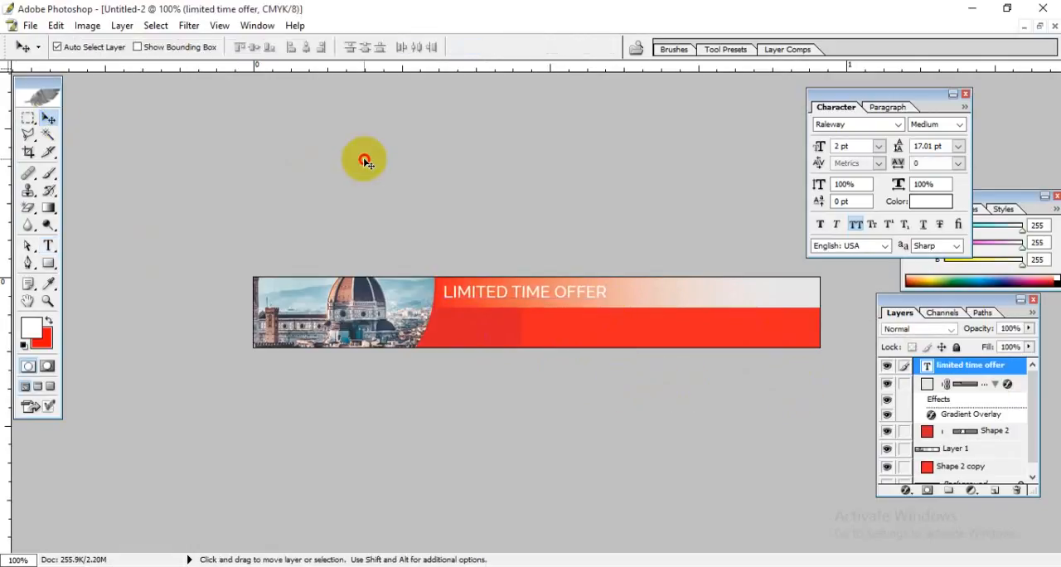
Step: Start transforming the gradient rectangle and apply a horizontal flip, a vertical flip and a second horizontal flip
{"action": "left_click_drag", "start_coordinate": [628, 309], "coordinate": [683, 295]}
{"action": "key", "text": "ctrl+t"}
{"action": "right_click", "coordinate": [676, 290]}
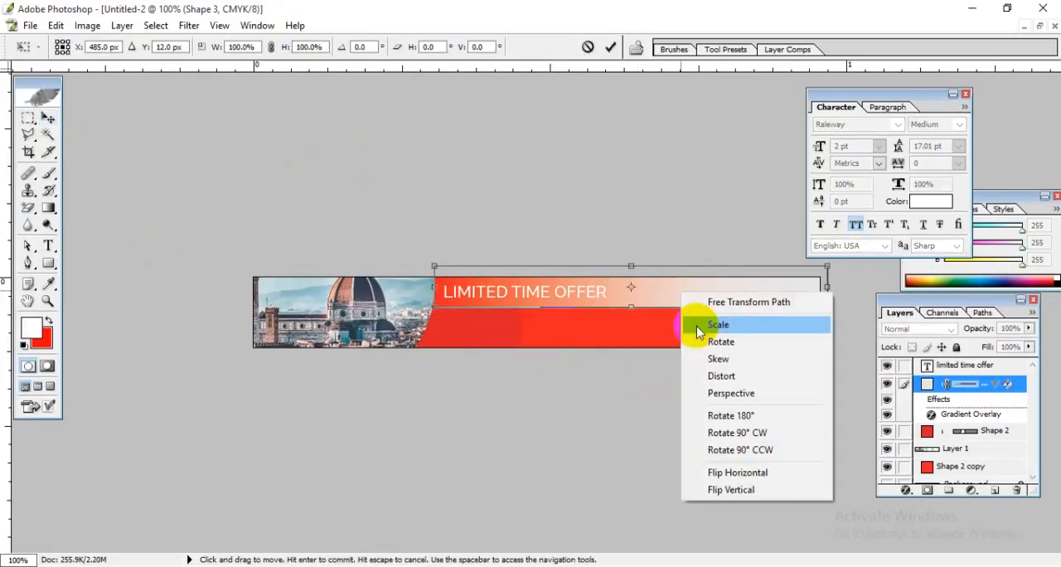
{"action": "left_click", "coordinate": [732, 473]}
{"action": "right_click", "coordinate": [671, 288]}
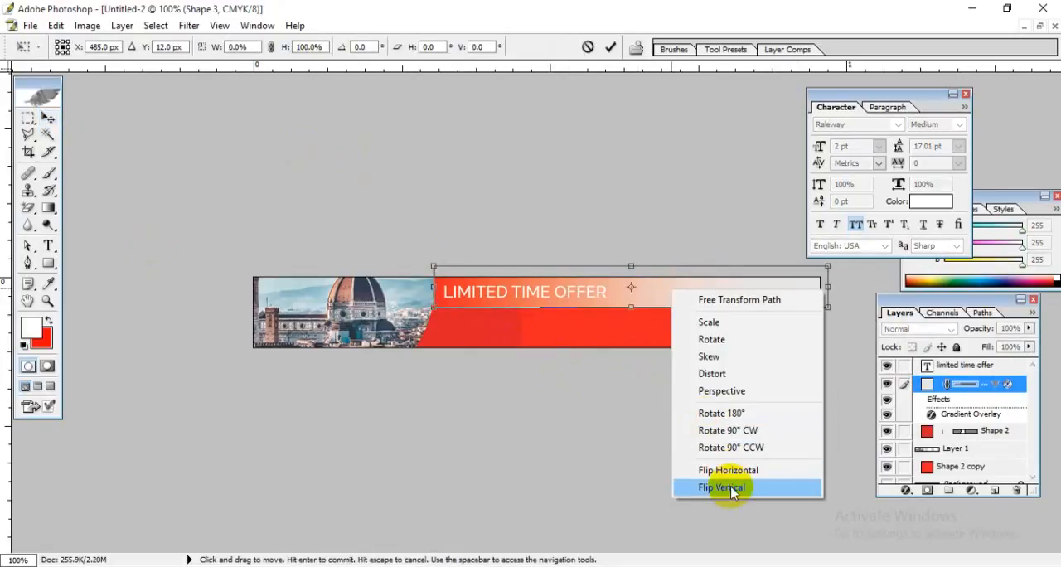
{"action": "left_click", "coordinate": [719, 487]}
{"action": "right_click", "coordinate": [645, 290]}
{"action": "left_click", "coordinate": [699, 470]}
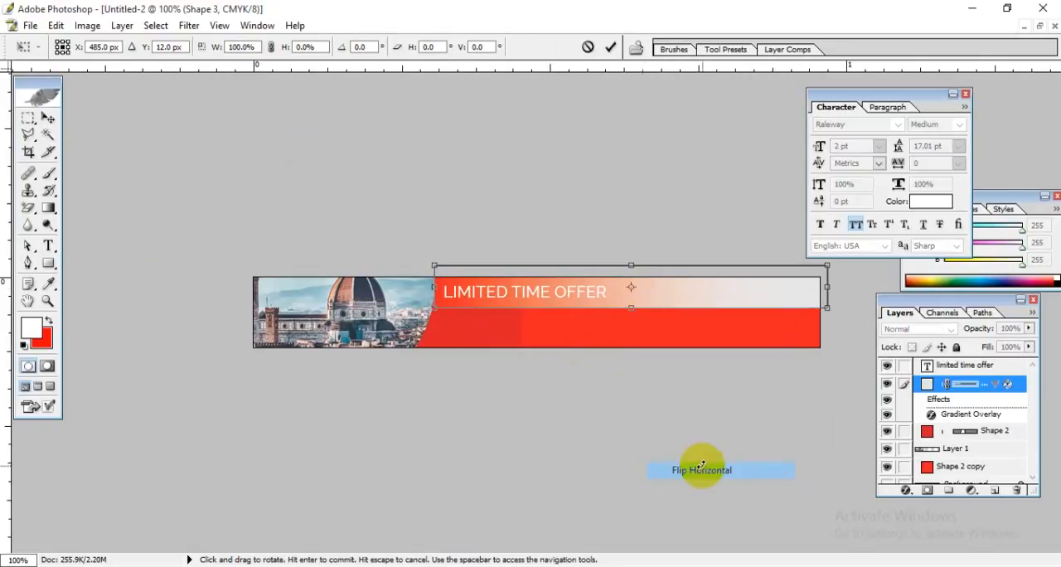
Step: Shorten the gradient rectangle so it spans only from mid-banner to the banner's outer edge, fading from red to light grey
{"action": "left_click_drag", "start_coordinate": [434, 287], "coordinate": [796, 328]}
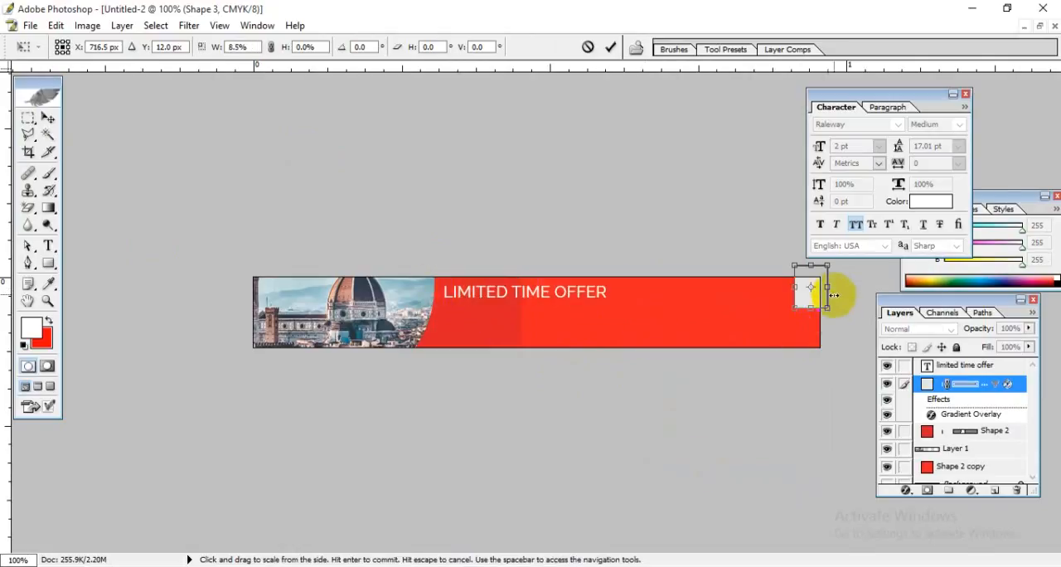
{"action": "left_click_drag", "start_coordinate": [828, 288], "coordinate": [536, 288]}
{"action": "left_click_drag", "start_coordinate": [794, 287], "coordinate": [819, 288]}
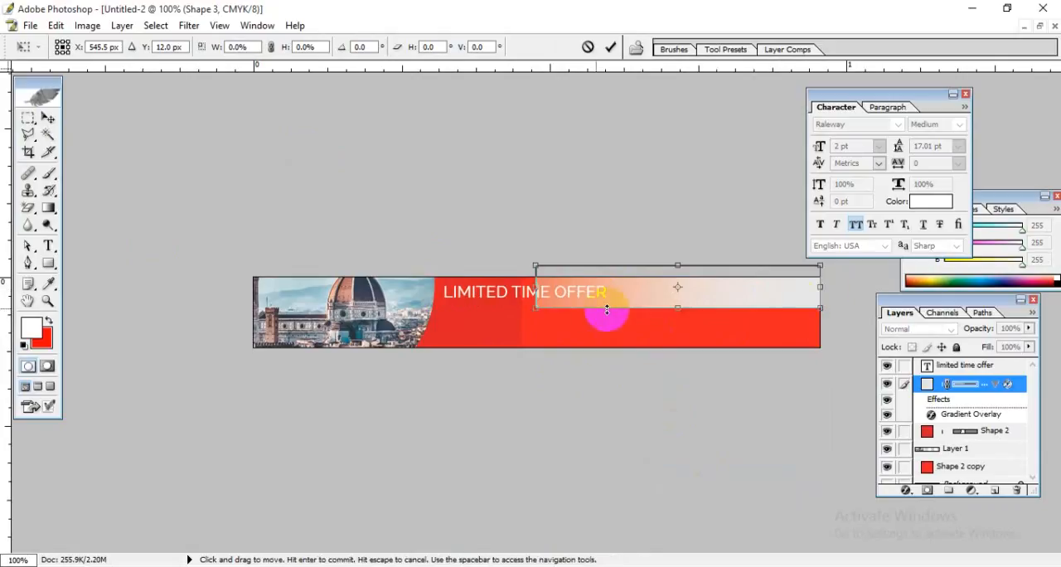
{"action": "key", "text": "Return"}
Step: Shift the "LIMITED TIME OFFER" text horizontally onto the light grey end of the gradient rectangle
{"action": "left_click", "coordinate": [503, 294]}
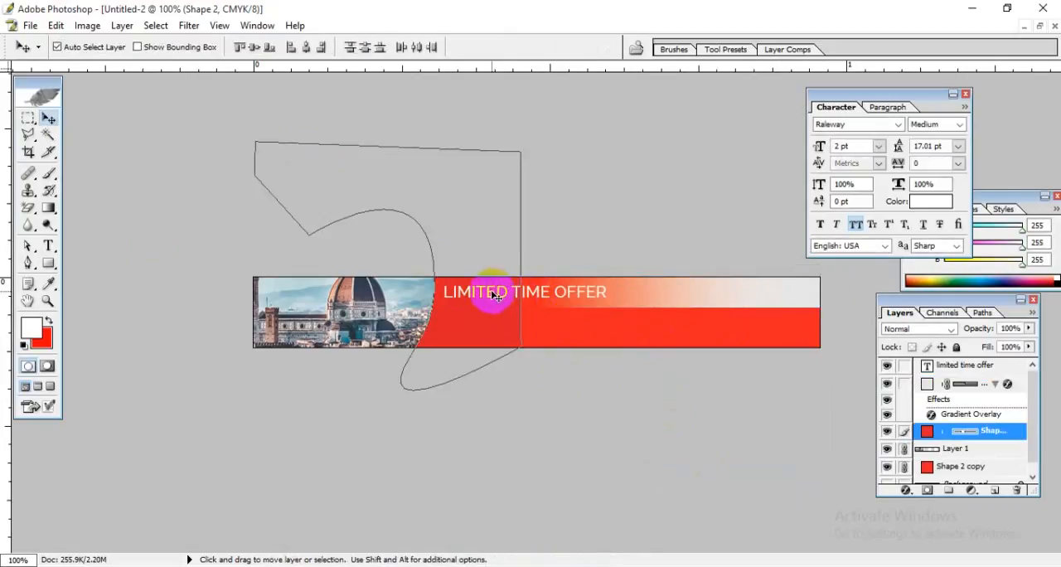
{"action": "left_click", "coordinate": [966, 365]}
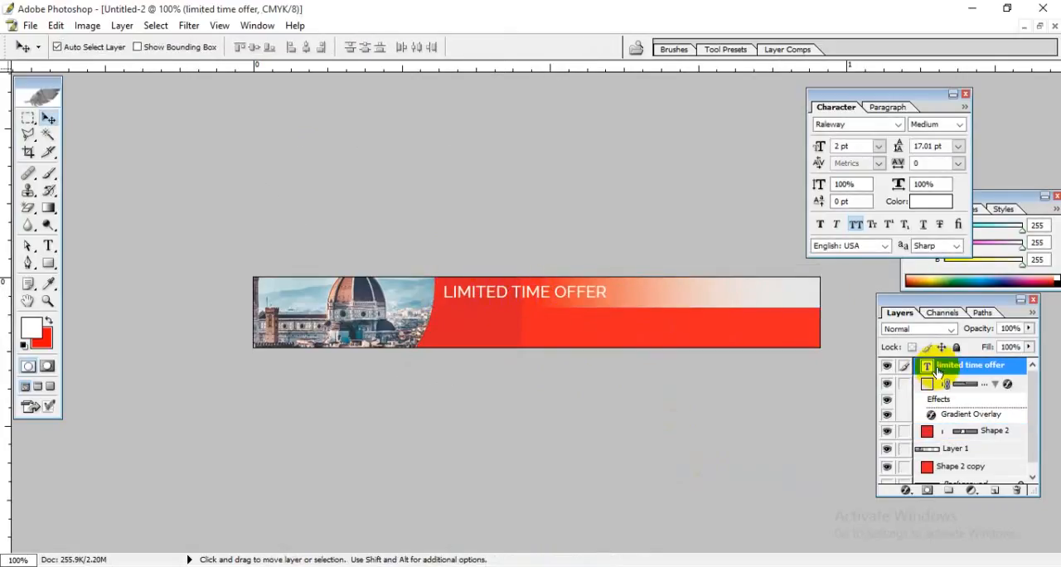
{"action": "key", "text": "ctrl+t"}
{"action": "key", "text": "shift+Right"}
{"action": "key", "text": "shift+Right"}
{"action": "key", "text": "shift+Right"}
{"action": "key", "text": "shift+Right"}
{"action": "key", "text": "shift+Right"}
{"action": "key", "text": "shift+Right"}
{"action": "key", "text": "shift+Right"}
{"action": "key", "text": "shift+Right"}
{"action": "key", "text": "shift+Right"}
{"action": "key", "text": "shift+Right"}
{"action": "key", "text": "shift+Right"}
{"action": "key", "text": "shift+Right"}
{"action": "key", "text": "shift+Right"}
{"action": "key", "text": "shift+Right"}
{"action": "key", "text": "shift+Right"}
{"action": "key", "text": "shift+Right"}
{"action": "key", "text": "shift+Right"}
{"action": "key", "text": "shift+Right"}
{"action": "key", "text": "shift+Right"}
{"action": "key", "text": "shift+Right"}
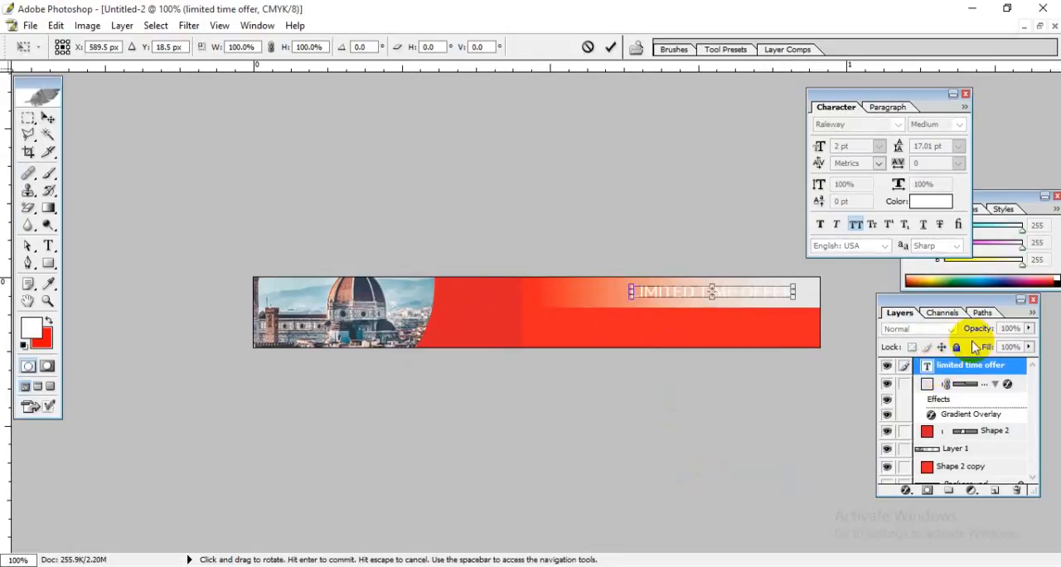
{"action": "key", "text": "Return"}
Step: Change the colour of the "LIMITED TIME OFFER" text to near-black
{"action": "key", "text": "t"}
{"action": "double_click", "coordinate": [927, 365]}
{"action": "left_click", "coordinate": [521, 47]}
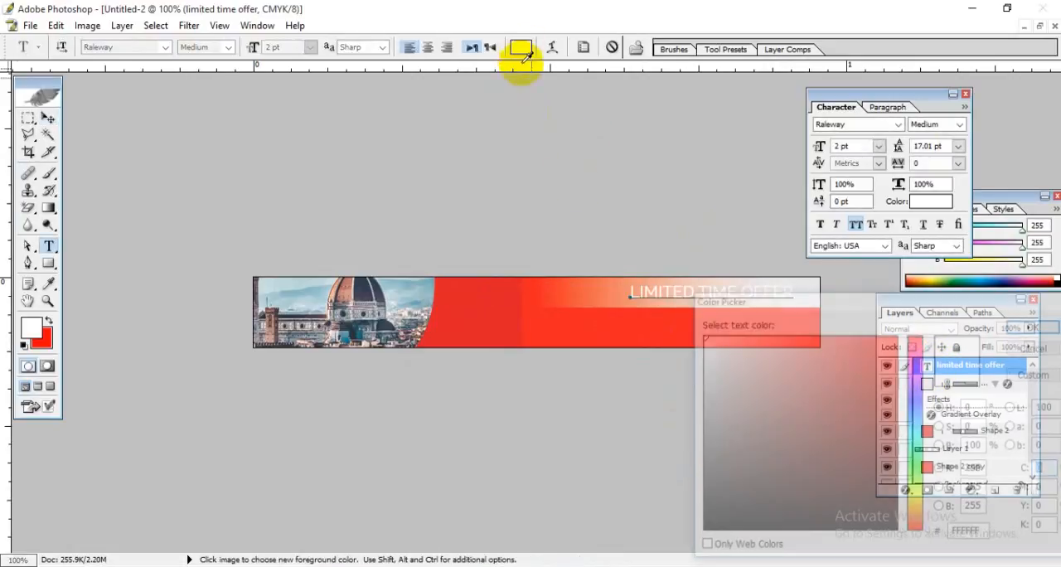
{"action": "left_click_drag", "start_coordinate": [767, 428], "coordinate": [538, 504]}
{"action": "left_click", "coordinate": [1032, 326]}
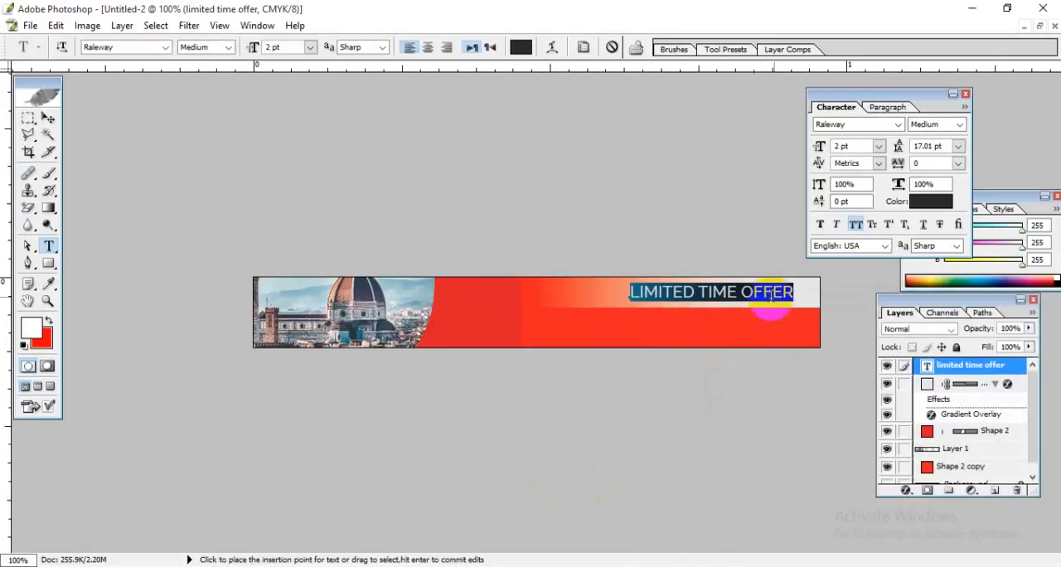
{"action": "left_click", "coordinate": [48, 117]}
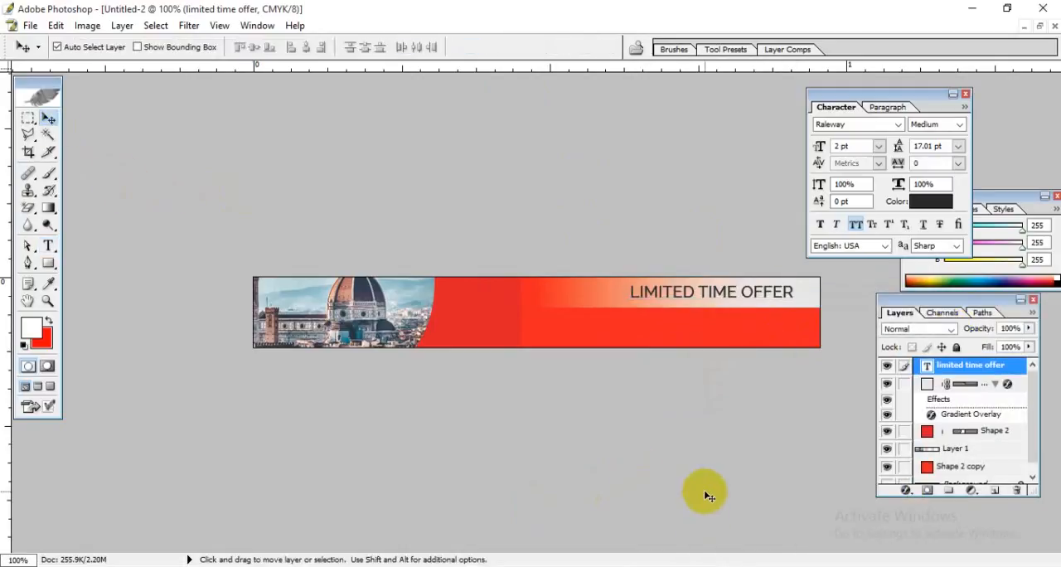
Step: Nudge the "LIMITED TIME OFFER" text slightly to the right and down within the light grey area
{"action": "key", "text": "Right"}
{"action": "key", "text": "Right"}
{"action": "key", "text": "Down"}
{"action": "key", "text": "Down"}
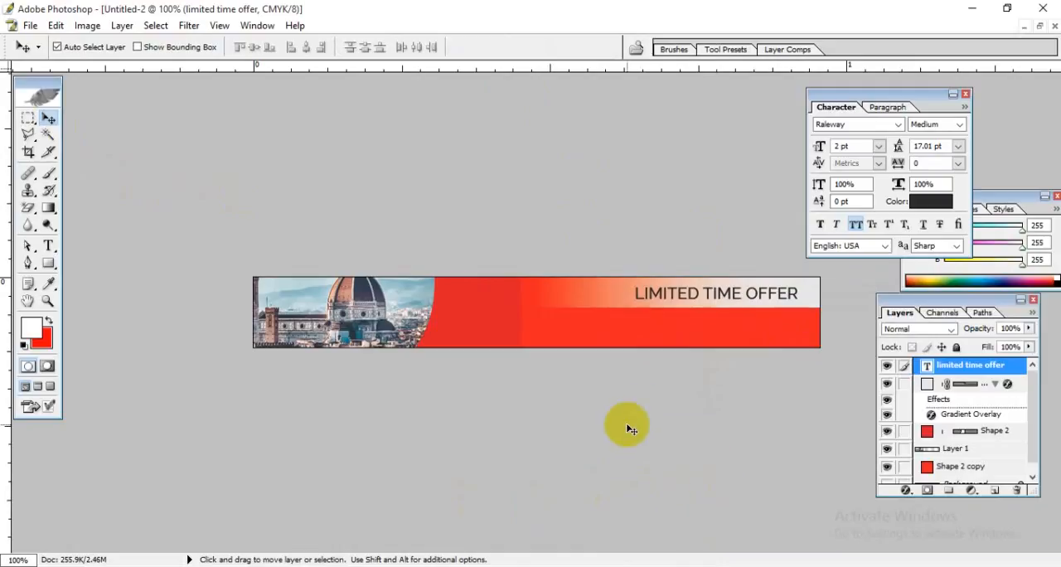
Step: Check the button and subtitle text in the 300 x 250 px design, and return to the maximized 728 x 90 px banner
{"action": "left_click", "coordinate": [1043, 27]}
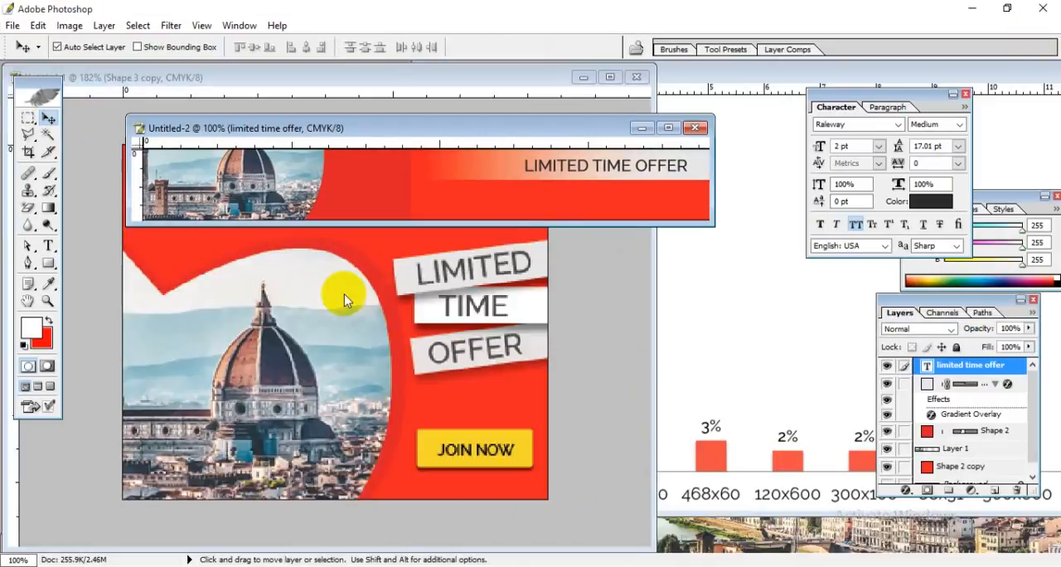
{"action": "left_click", "coordinate": [466, 458]}
{"action": "left_click", "coordinate": [367, 212]}
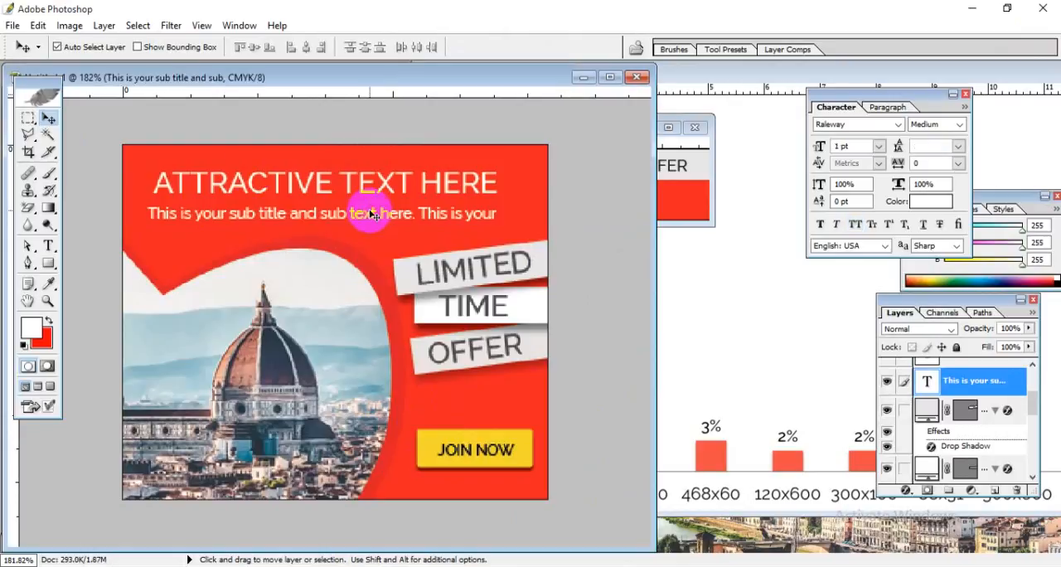
{"action": "left_click", "coordinate": [668, 186]}
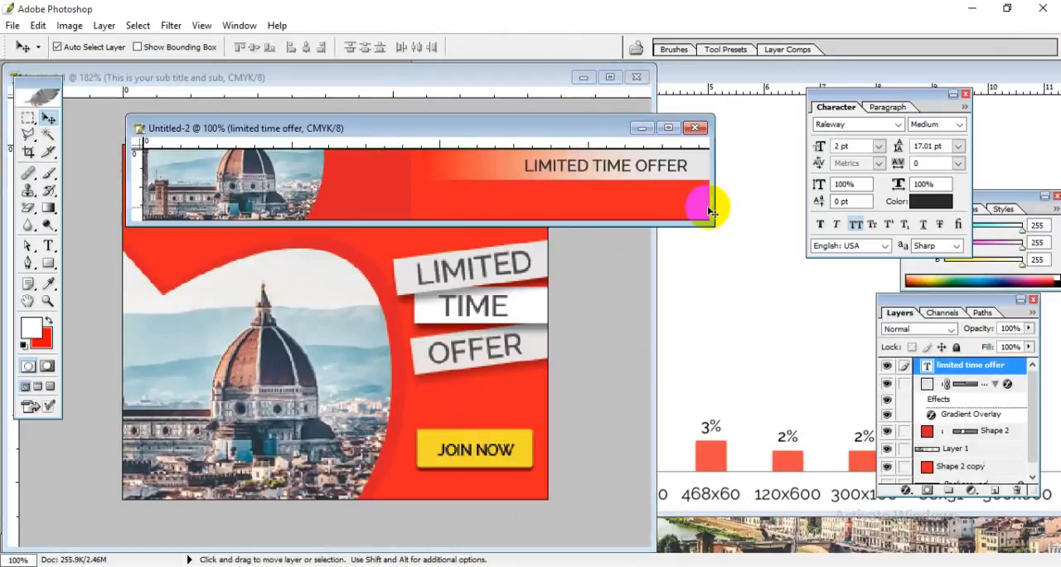
{"action": "left_click", "coordinate": [670, 125]}
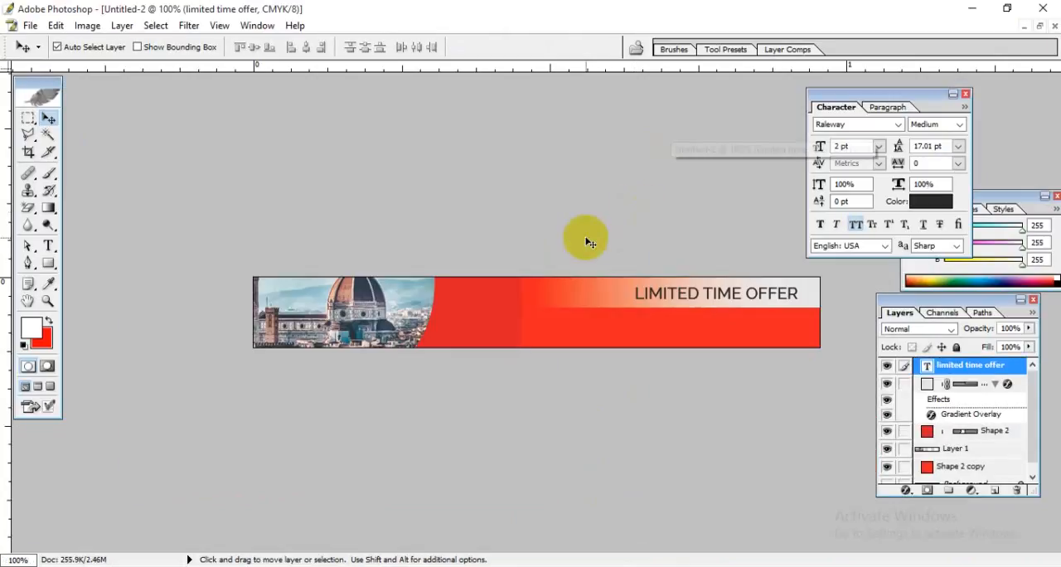
Step: Add a 2 pt "HERO TEXT HERE" text on the red area below the gradient rectangle, beside the photo
{"action": "left_click", "coordinate": [48, 246]}
{"action": "left_click", "coordinate": [449, 325]}
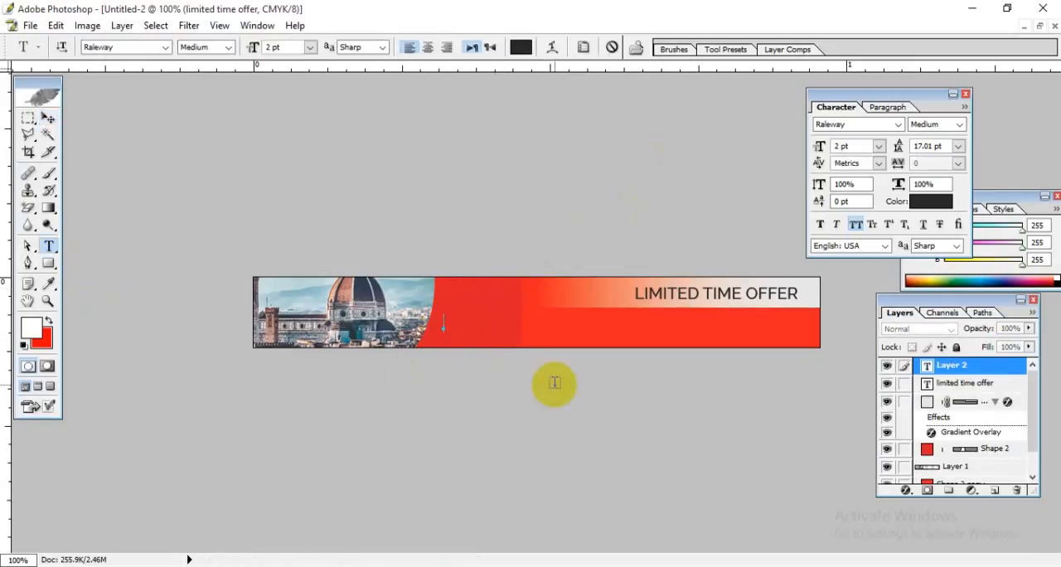
{"action": "type", "text": "HERO"}
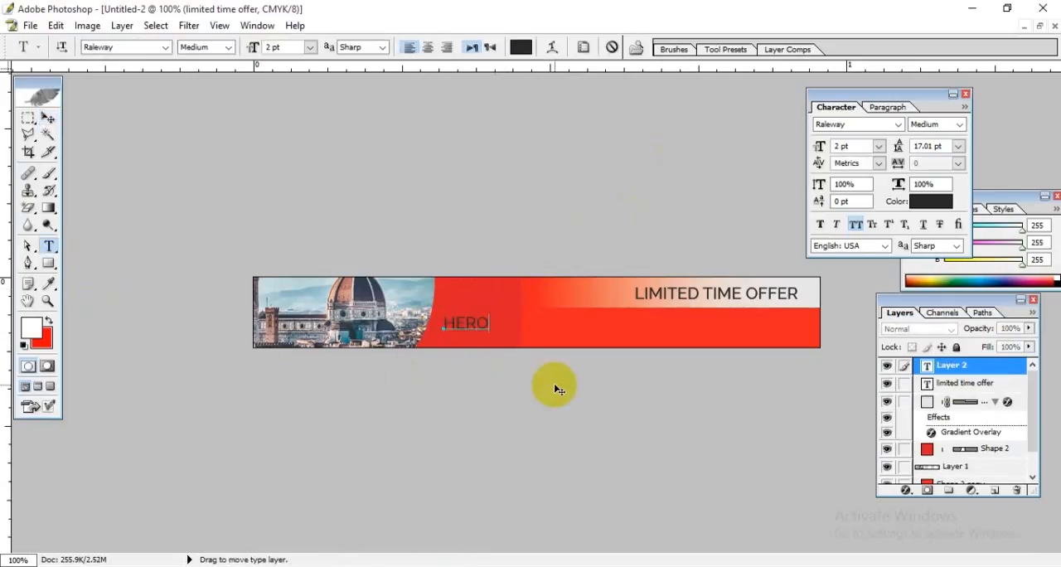
{"action": "type", "text": " TEXT HERE"}
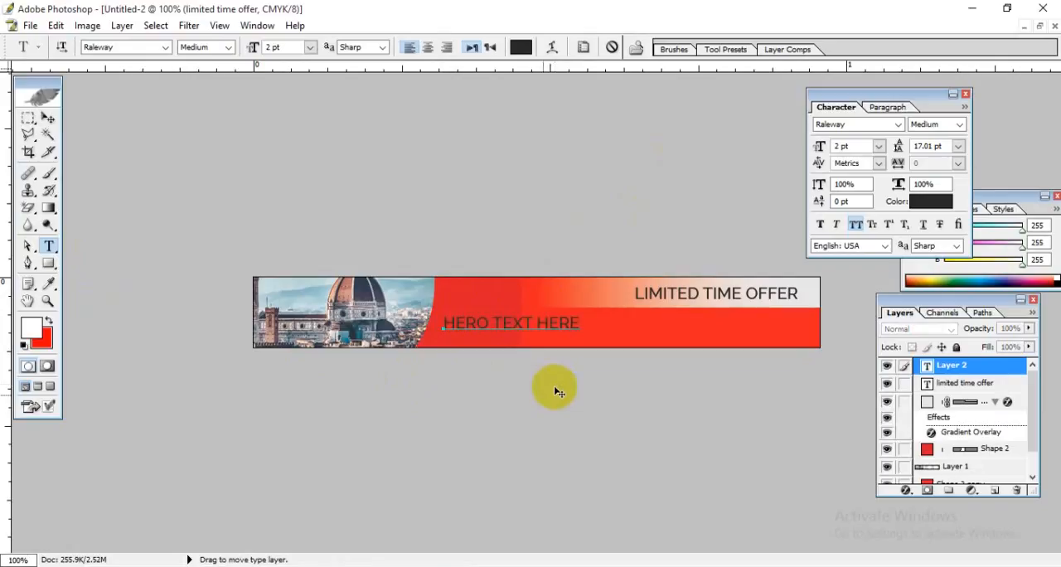
Step: Extend the new text to "YOUR HERO TEXT HERE" and break it into two lines after "HERO"
{"action": "left_click", "coordinate": [457, 322]}
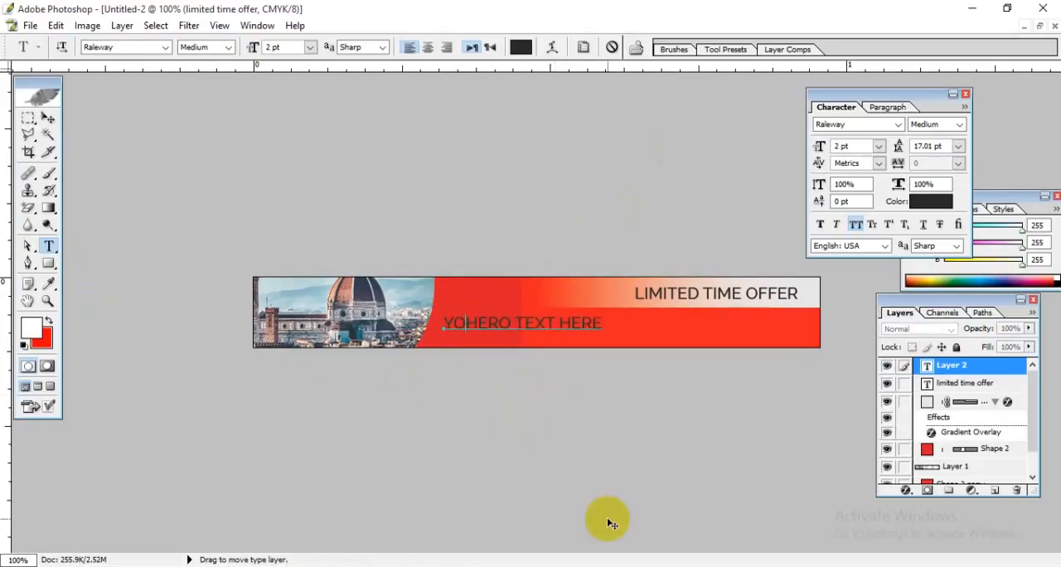
{"action": "left_click", "coordinate": [567, 322]}
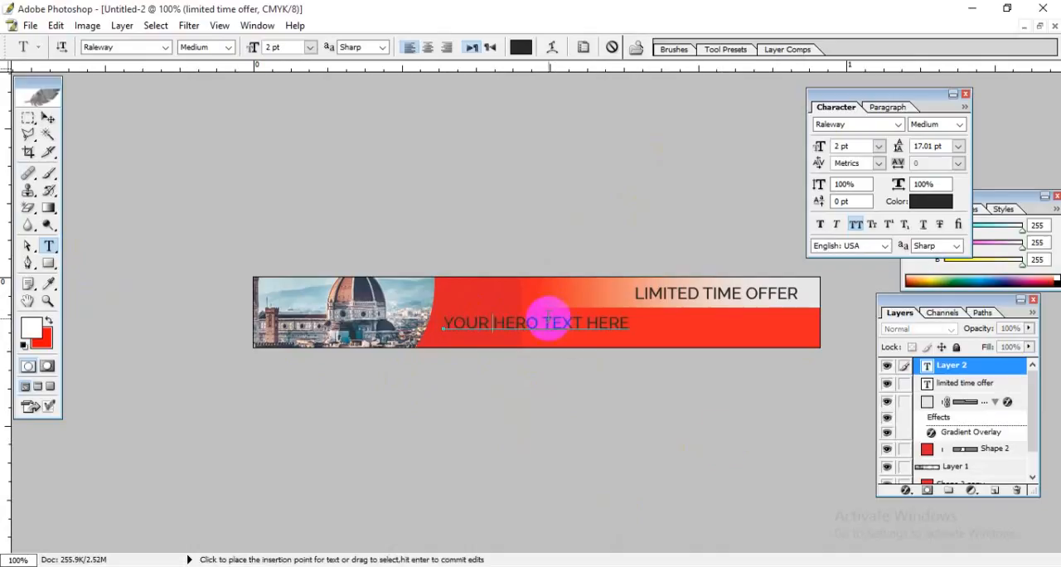
{"action": "left_click", "coordinate": [544, 322]}
{"action": "key", "text": "Return"}
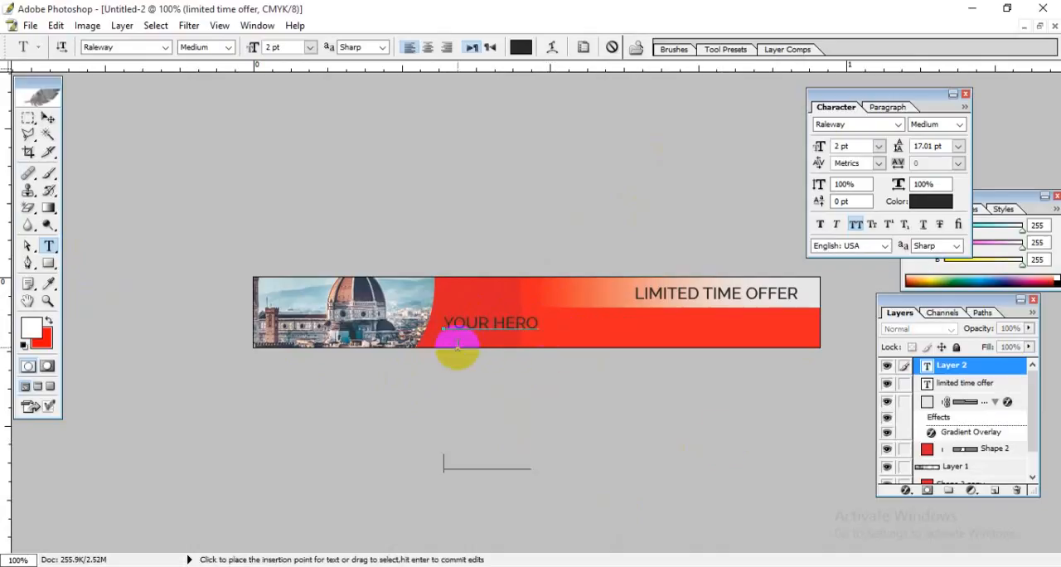
Step: Set the leading of the two-line "YOUR HERO TEXT HERE" text to 3.01 pt
{"action": "left_click_drag", "start_coordinate": [533, 471], "coordinate": [383, 268]}
{"action": "left_click_drag", "start_coordinate": [943, 146], "coordinate": [842, 146]}
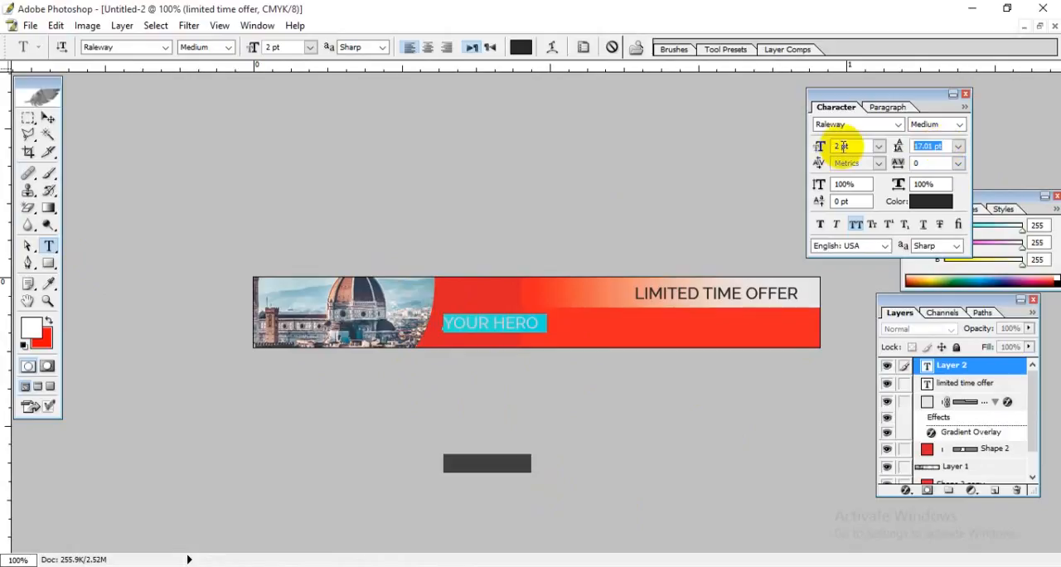
{"action": "type", "text": "2"}
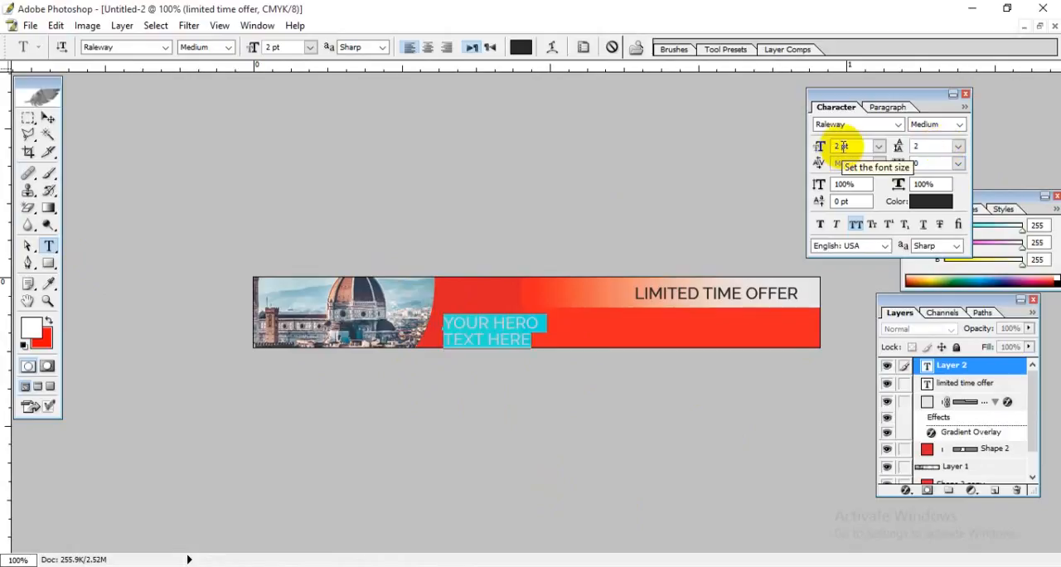
{"action": "left_click_drag", "start_coordinate": [928, 148], "coordinate": [882, 144]}
{"action": "key", "text": "Down"}
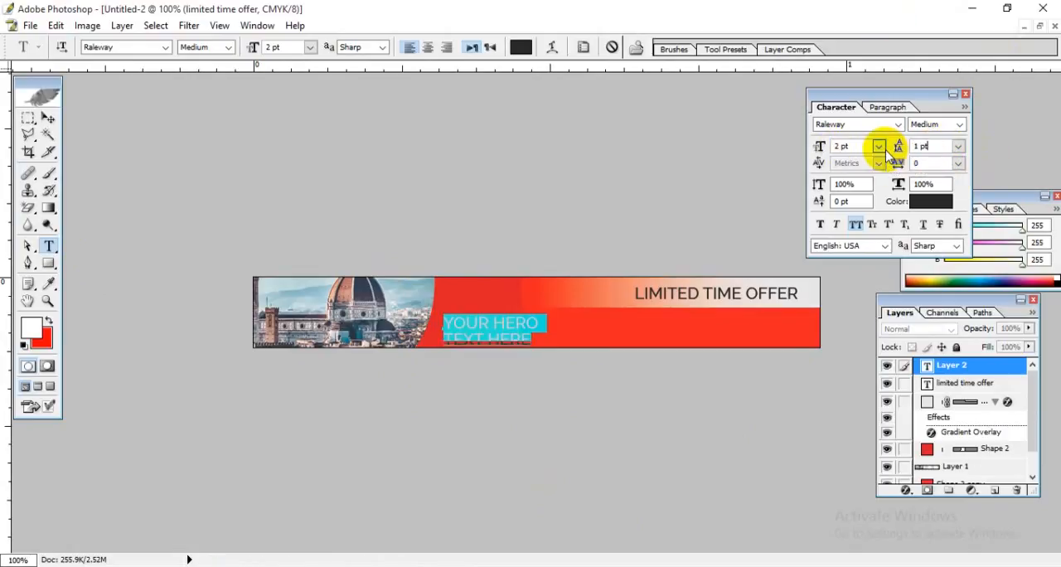
{"action": "key", "text": "Up"}
{"action": "key", "text": "Up"}
{"action": "key", "text": "Up"}
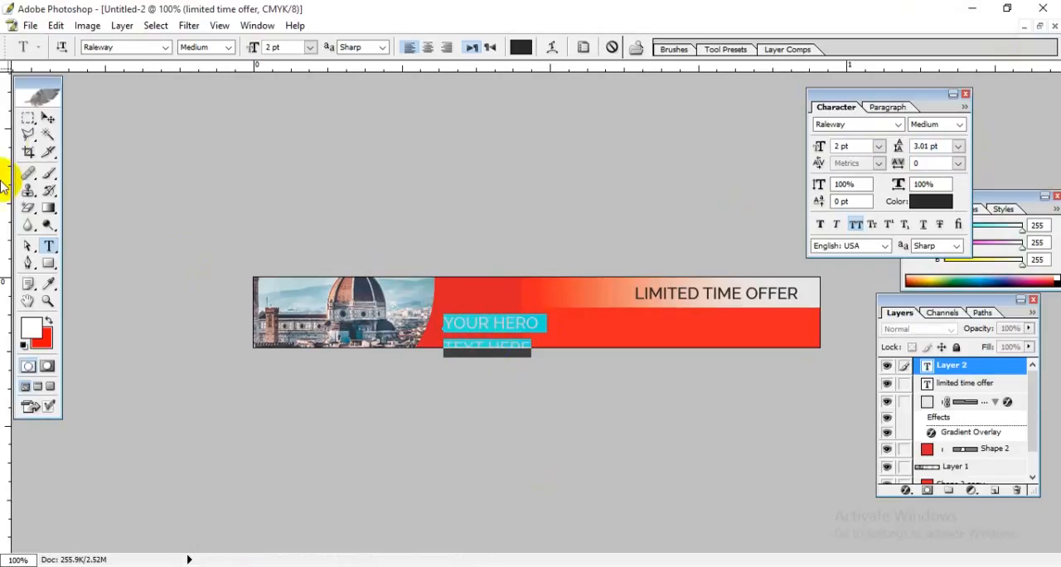
Step: Rotate the hero text to -28° and move it up into the red area beside the photo
{"action": "left_click", "coordinate": [47, 120]}
{"action": "key", "text": "ctrl+t"}
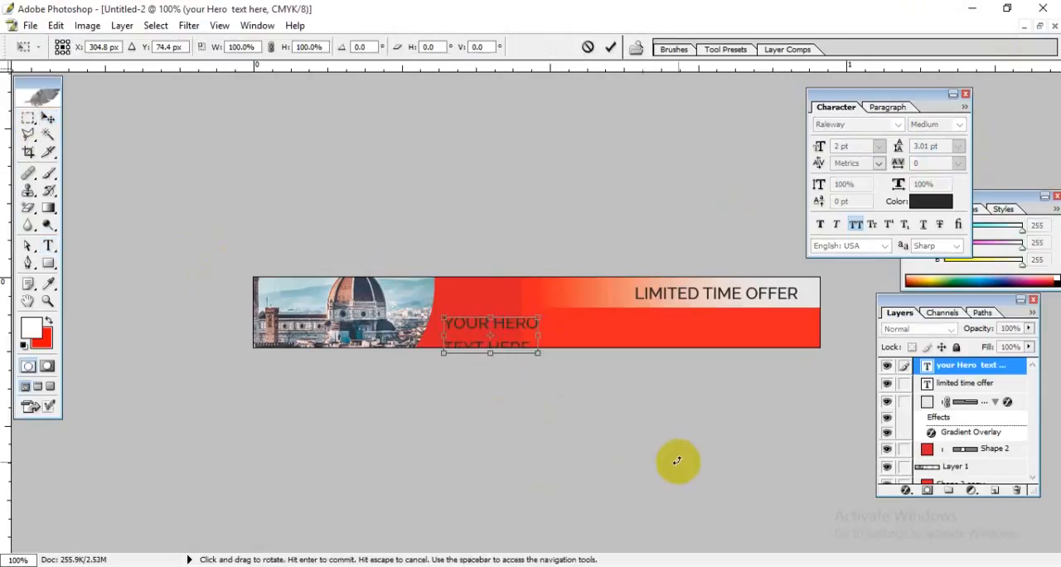
{"action": "left_click_drag", "start_coordinate": [672, 456], "coordinate": [711, 348]}
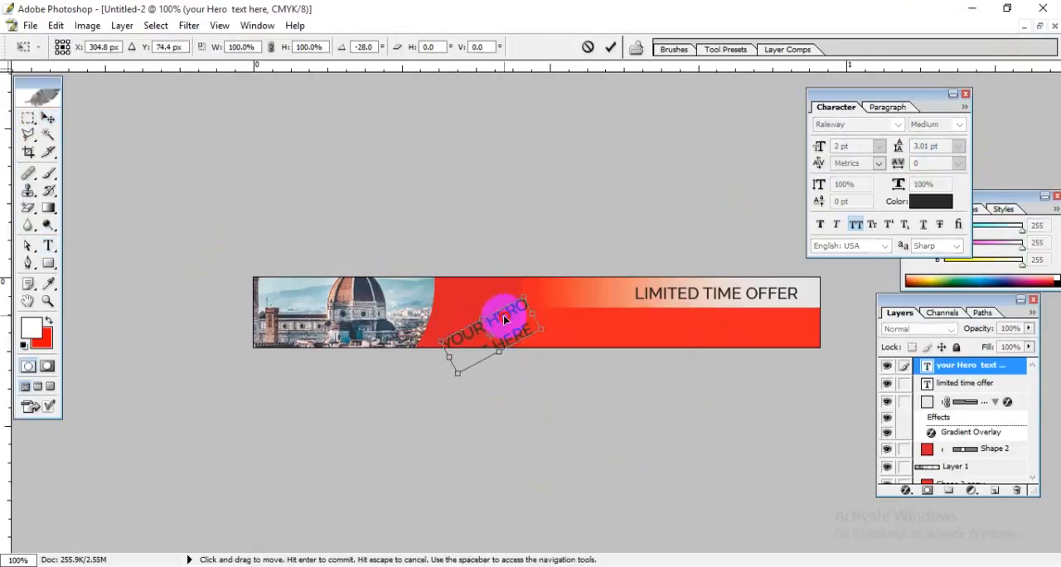
{"action": "left_click_drag", "start_coordinate": [505, 319], "coordinate": [509, 304]}
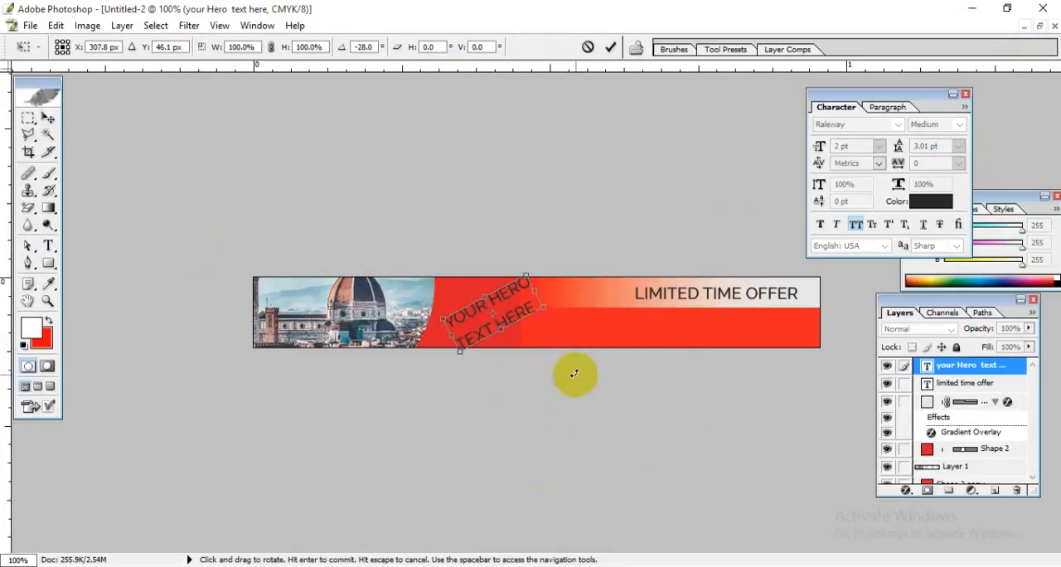
{"action": "key", "text": "Return"}
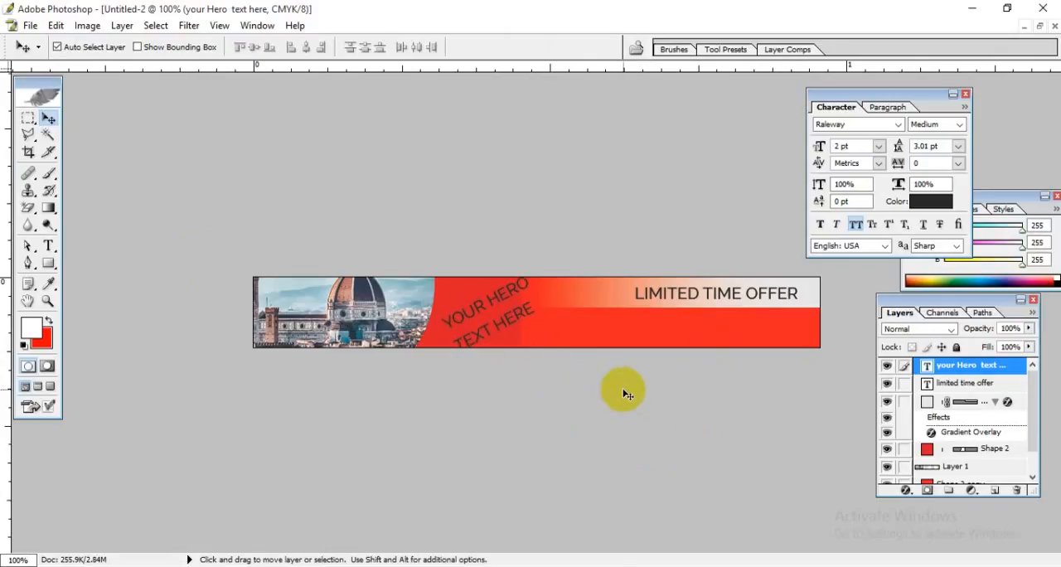
{"action": "left_click", "coordinate": [490, 340]}
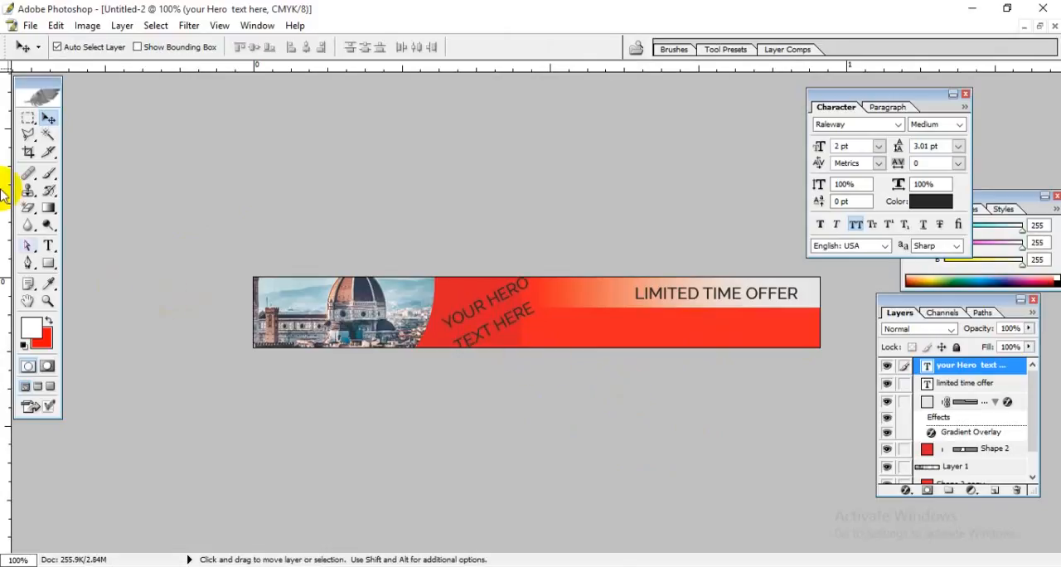
Step: Reduce the font size of the rotated hero text to 1.8 pt
{"action": "left_click", "coordinate": [48, 245]}
{"action": "left_click", "coordinate": [496, 308]}
{"action": "left_click_drag", "start_coordinate": [496, 308], "coordinate": [486, 332]}
{"action": "left_click", "coordinate": [269, 46]}
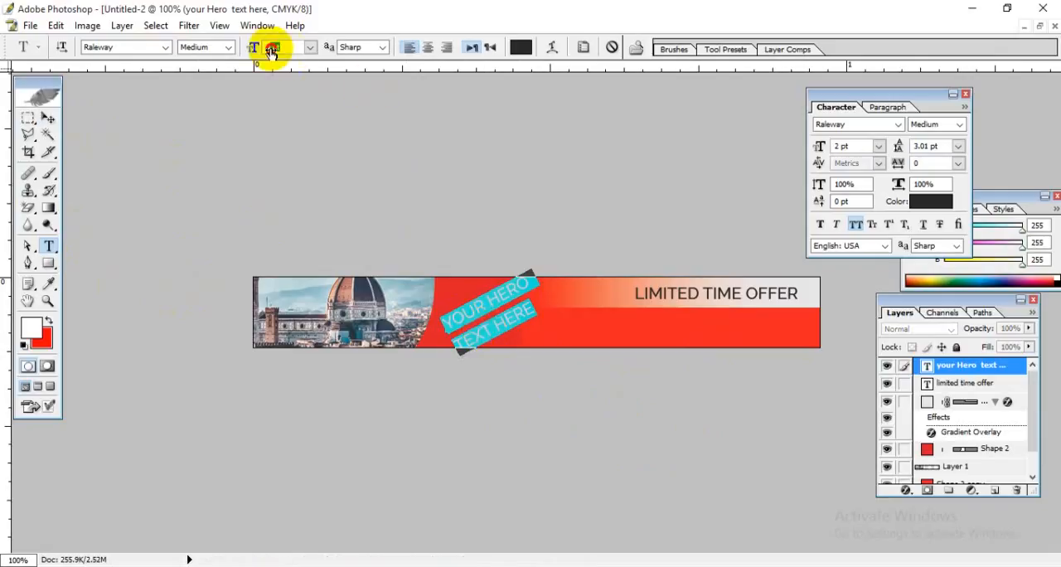
{"action": "type", "text": "1.8"}
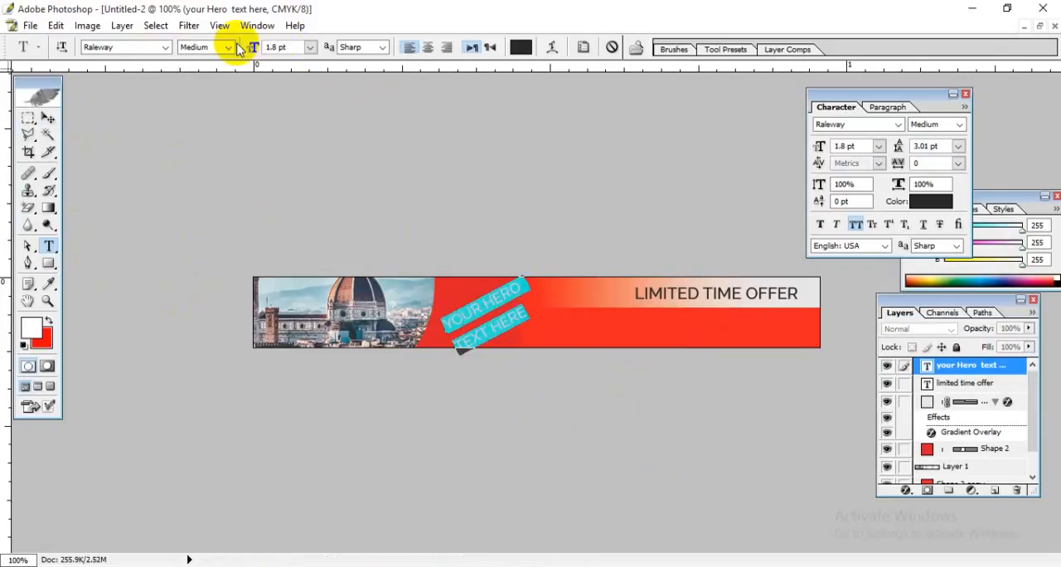
{"action": "left_click", "coordinate": [499, 318]}
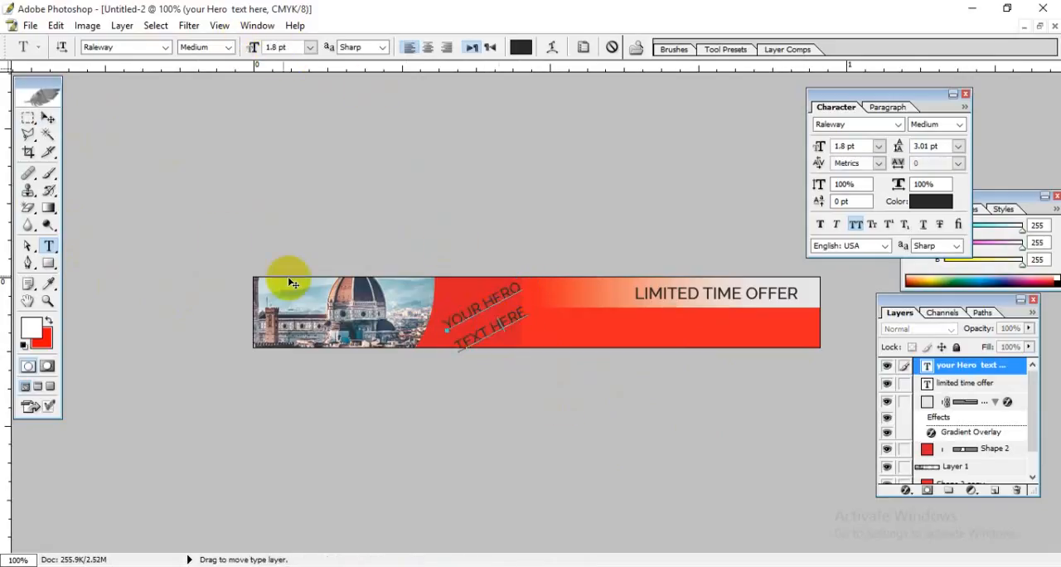
{"action": "left_click", "coordinate": [48, 119]}
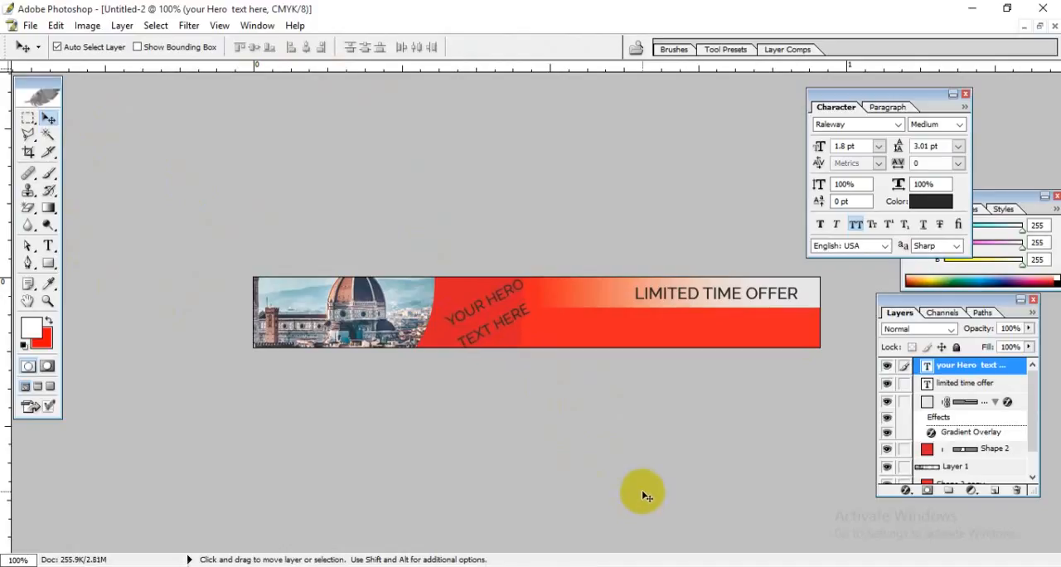
Step: Rotate the hero text another 3.6° clockwise and shift it slightly left toward the photo
{"action": "key", "text": "ctrl+t"}
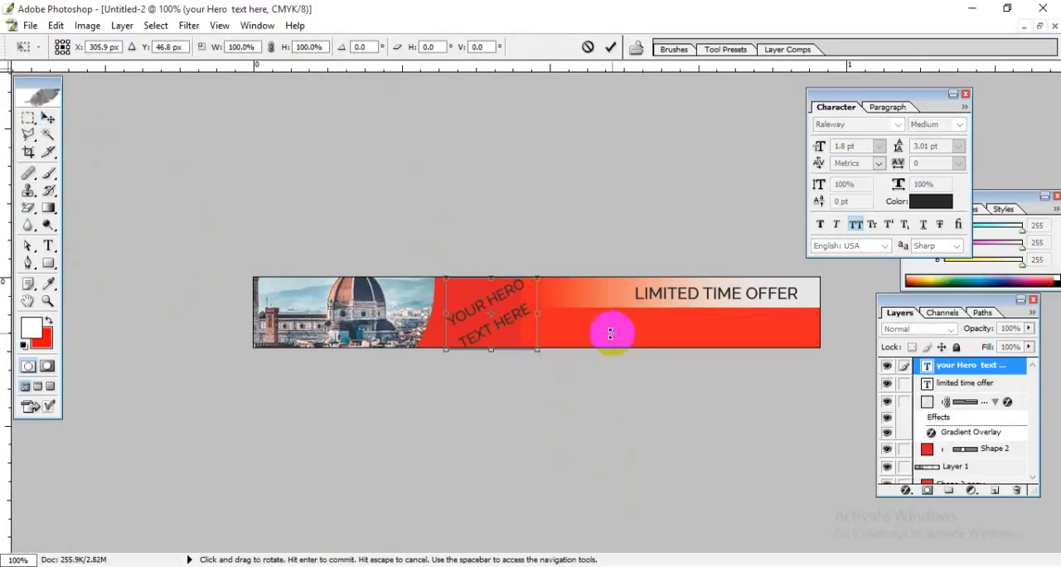
{"action": "left_click_drag", "start_coordinate": [610, 333], "coordinate": [605, 342]}
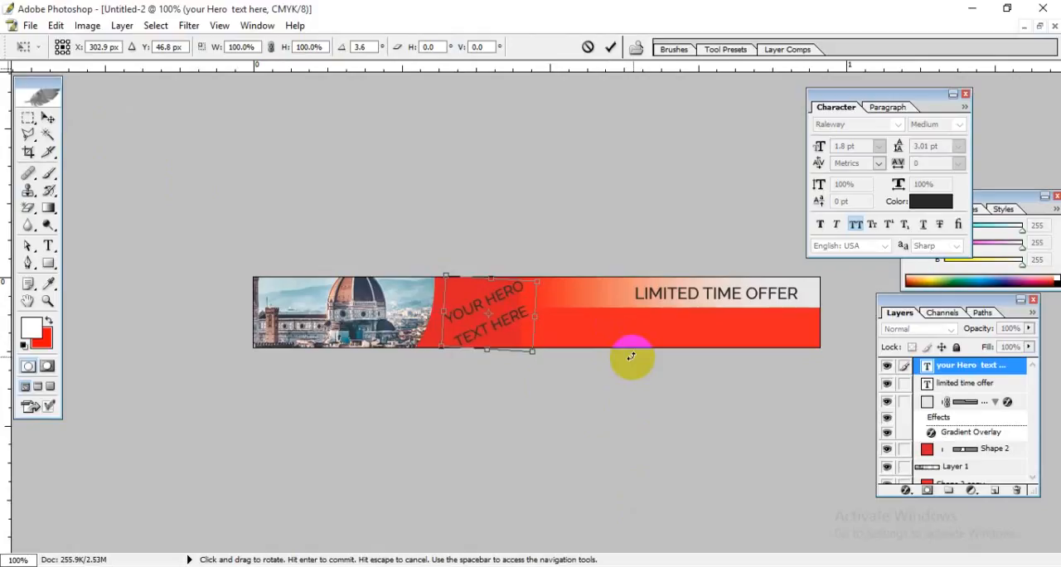
{"action": "key", "text": "Return"}
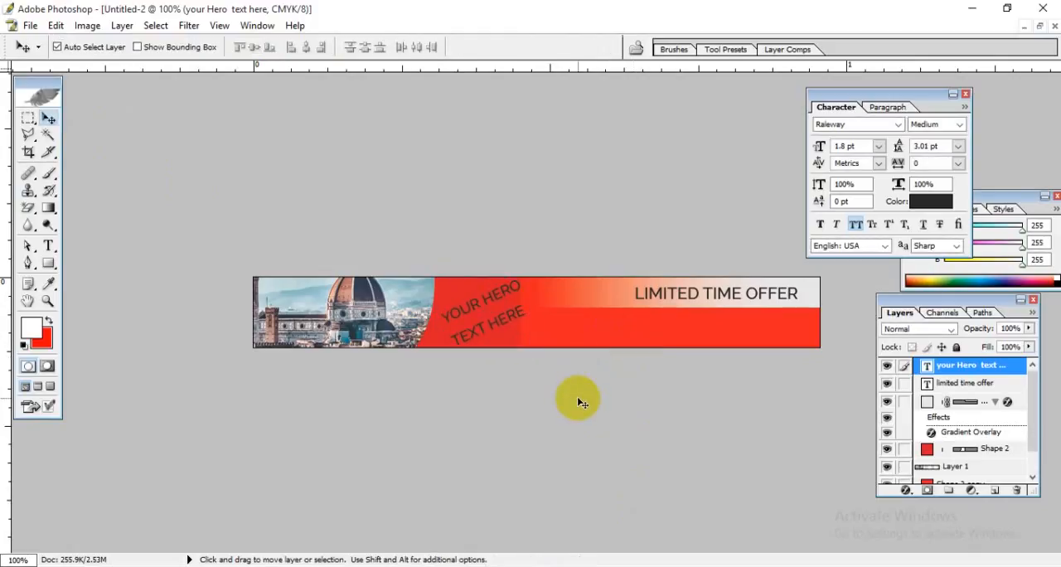
Step: Change the colour of the whole hero text to white
{"action": "left_click", "coordinate": [48, 245]}
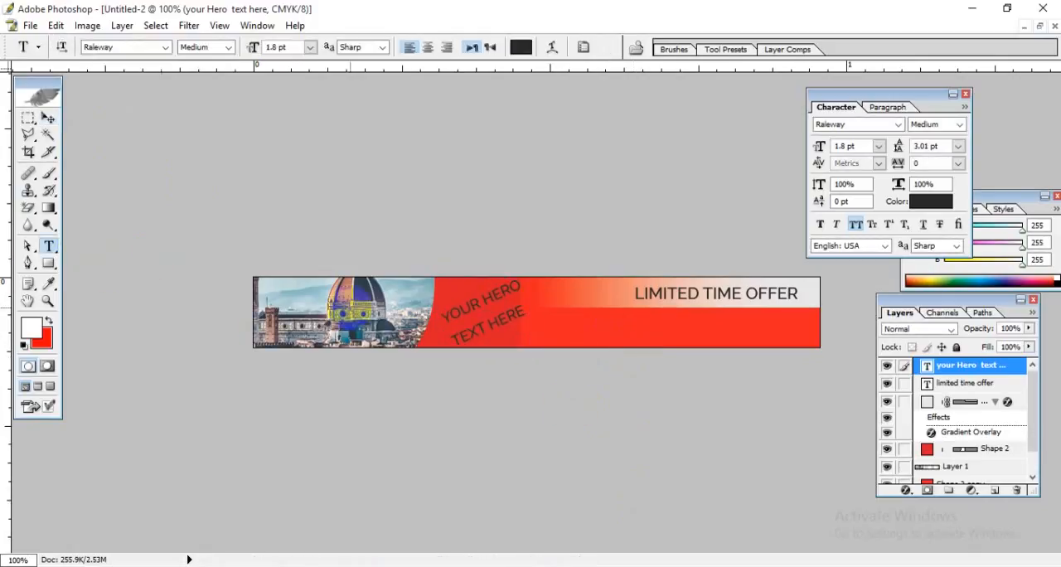
{"action": "left_click_drag", "start_coordinate": [526, 308], "coordinate": [405, 282]}
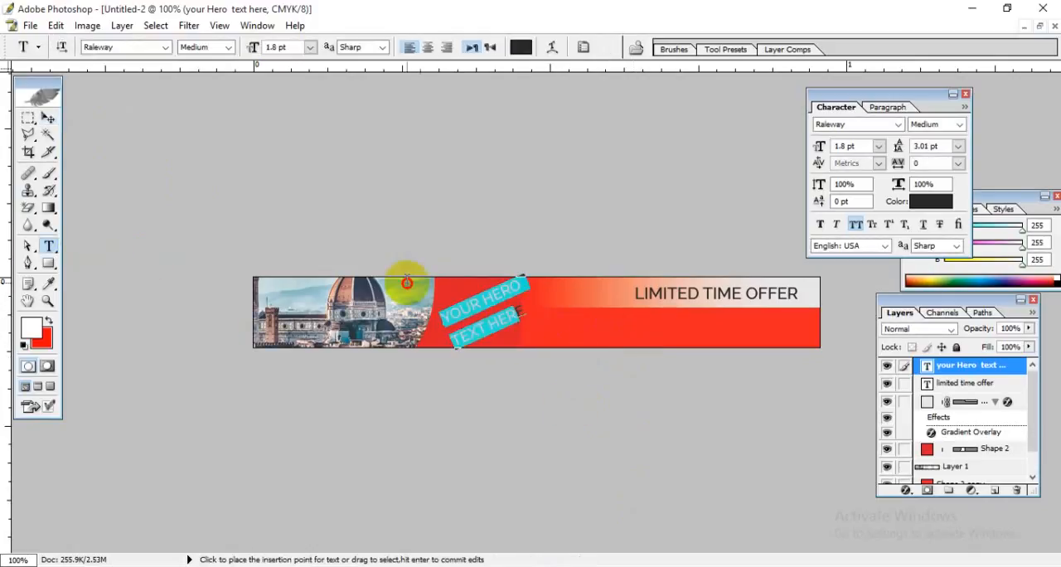
{"action": "left_click", "coordinate": [520, 46]}
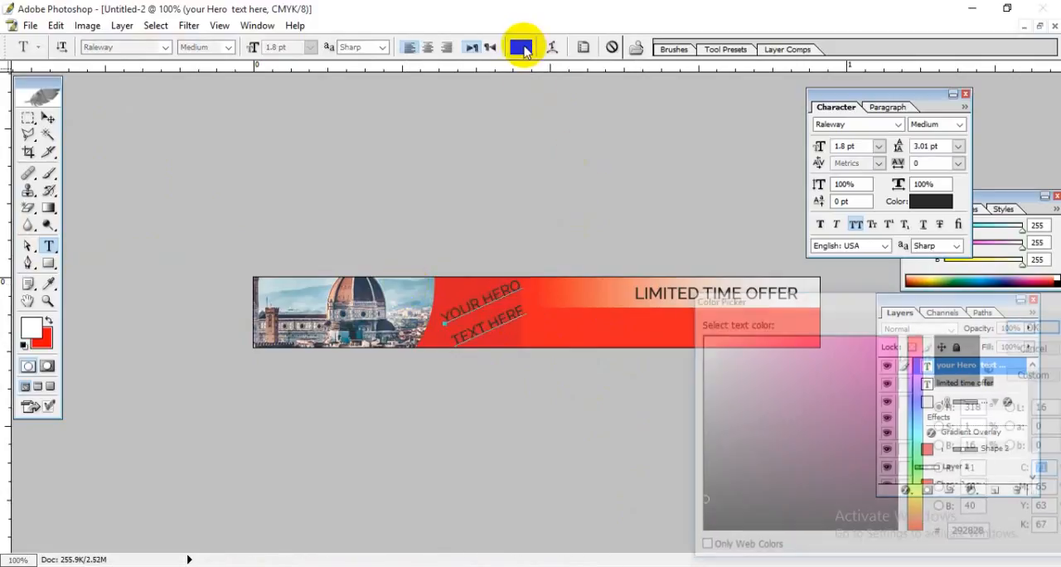
{"action": "left_click_drag", "start_coordinate": [718, 373], "coordinate": [504, 248]}
{"action": "left_click", "coordinate": [1036, 324]}
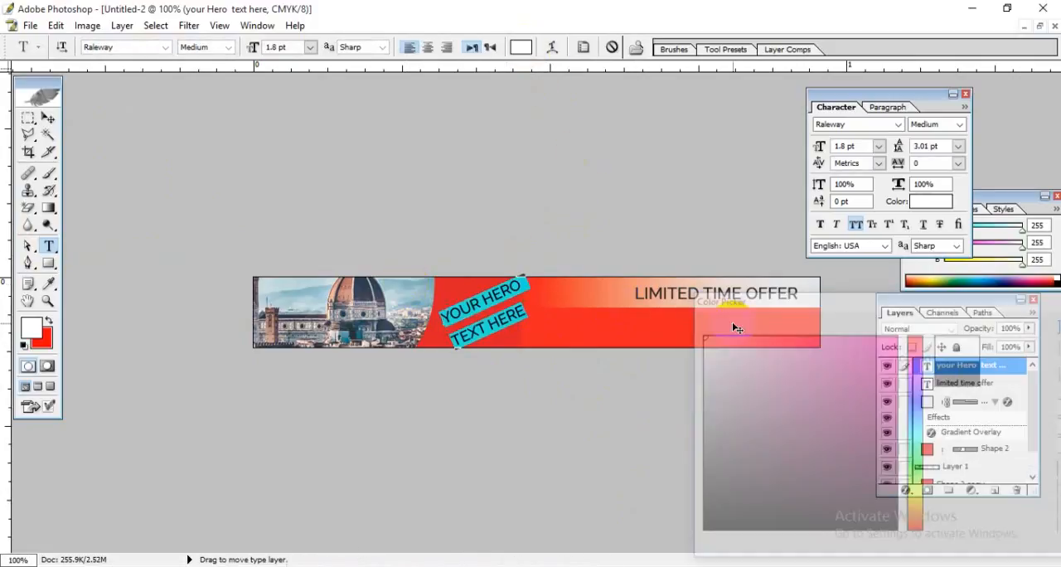
{"action": "left_click", "coordinate": [48, 119]}
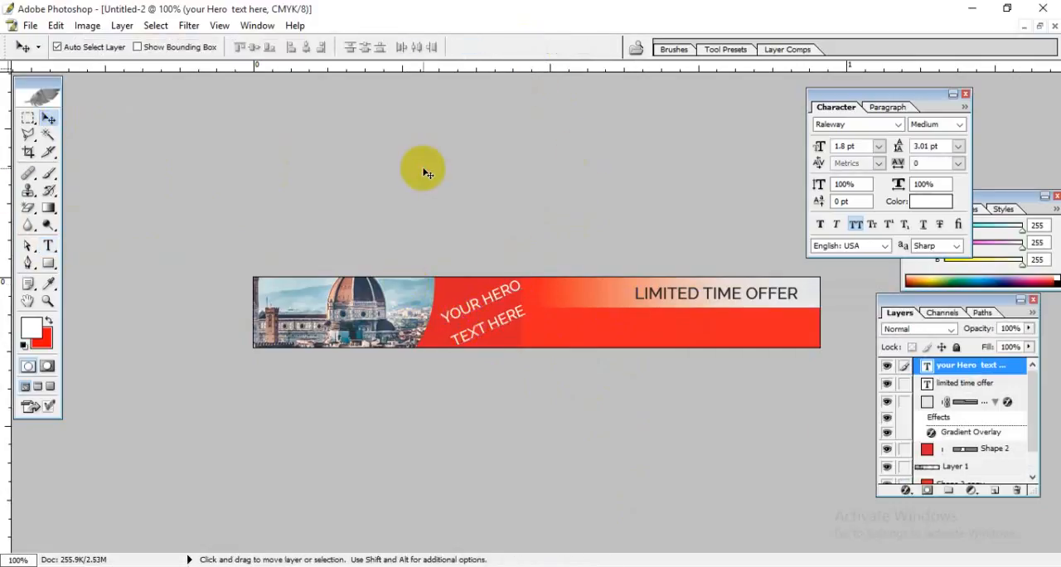
Step: Set the font style of the hero text to Raleway Bold
{"action": "left_click", "coordinate": [48, 245]}
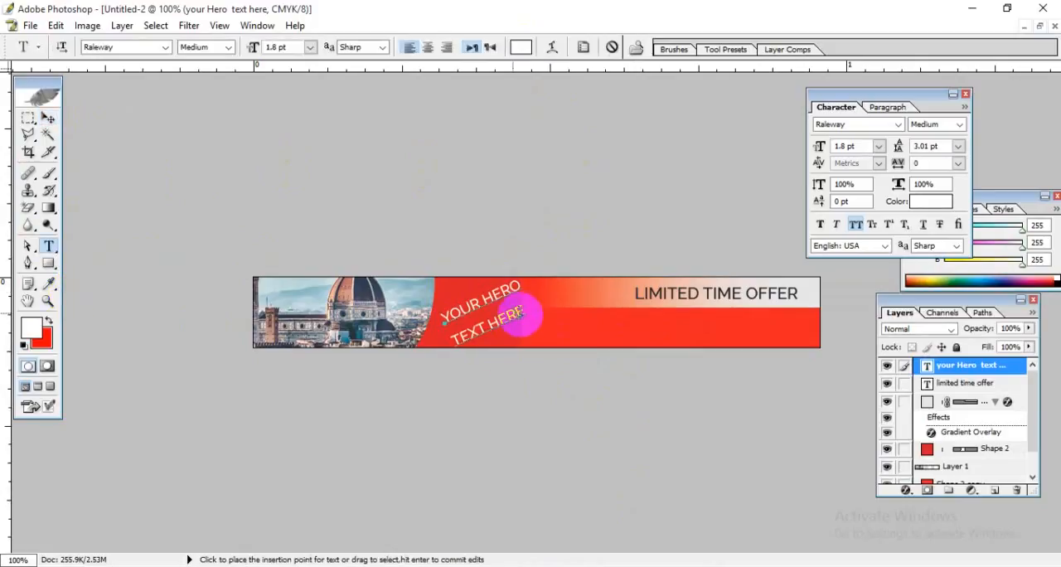
{"action": "left_click_drag", "start_coordinate": [527, 319], "coordinate": [389, 295]}
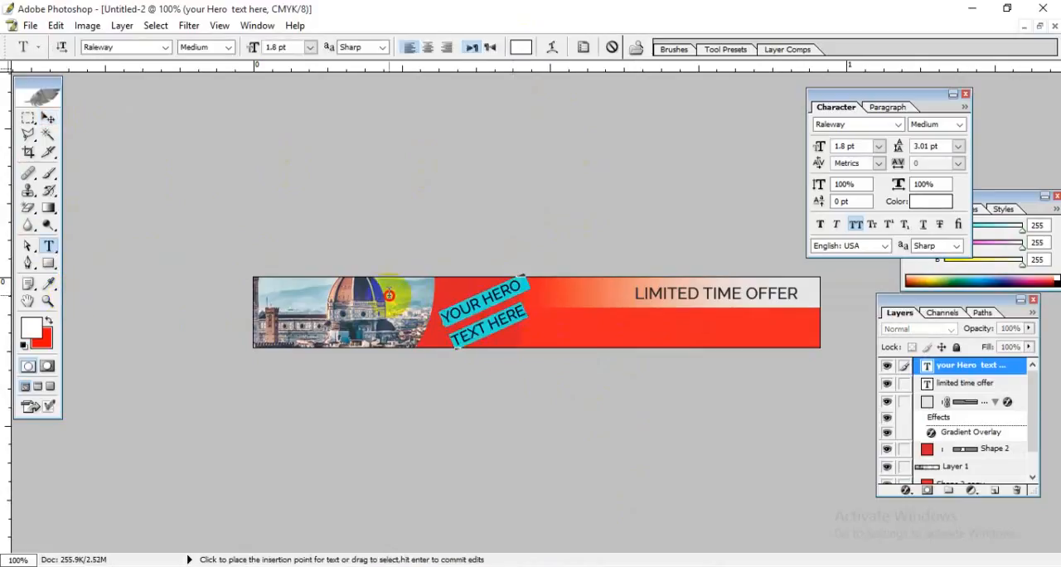
{"action": "left_click", "coordinate": [203, 50]}
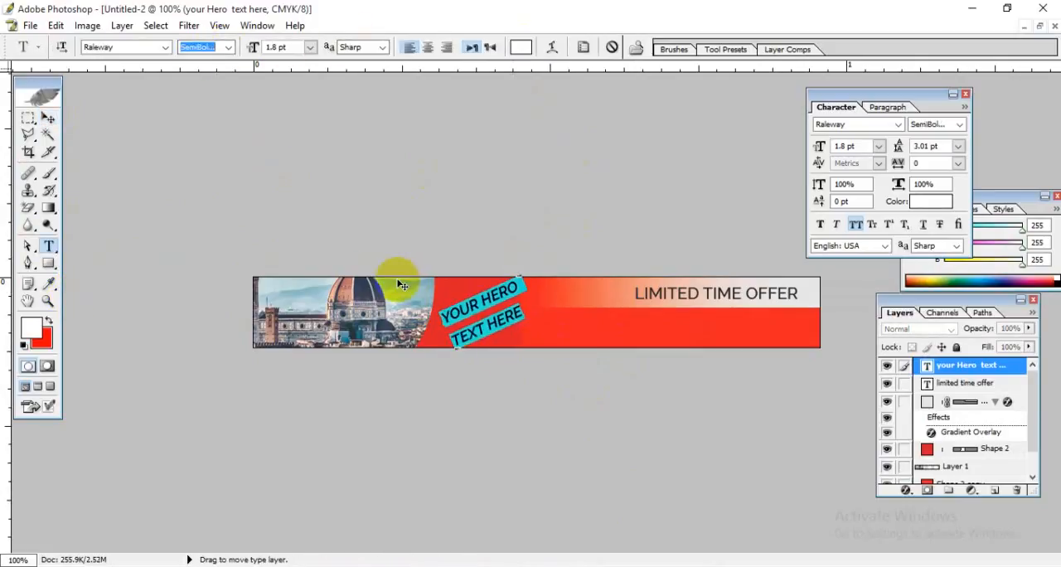
{"action": "key", "text": "Down"}
{"action": "left_click", "coordinate": [498, 325]}
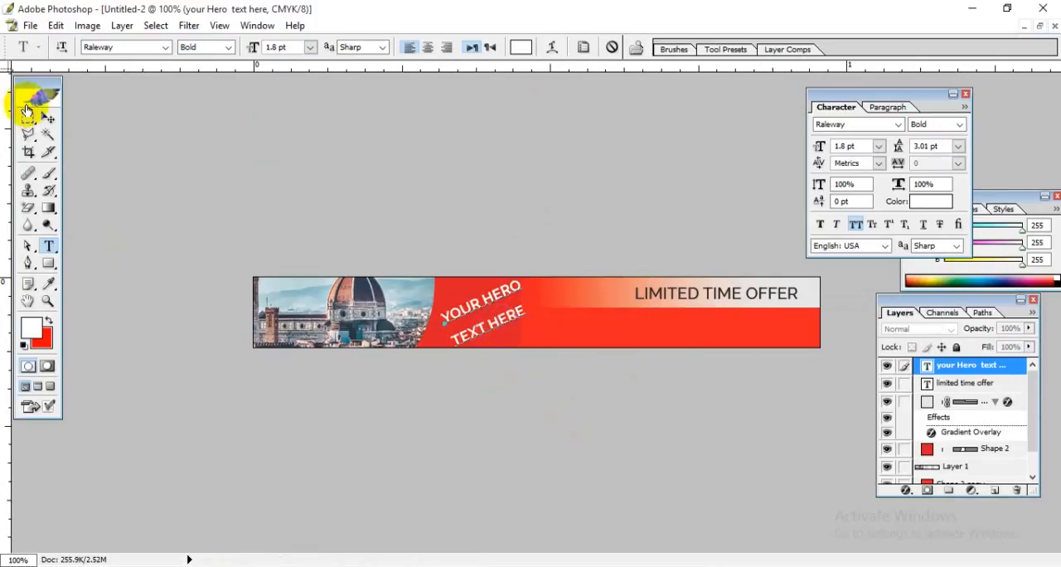
{"action": "left_click", "coordinate": [48, 118]}
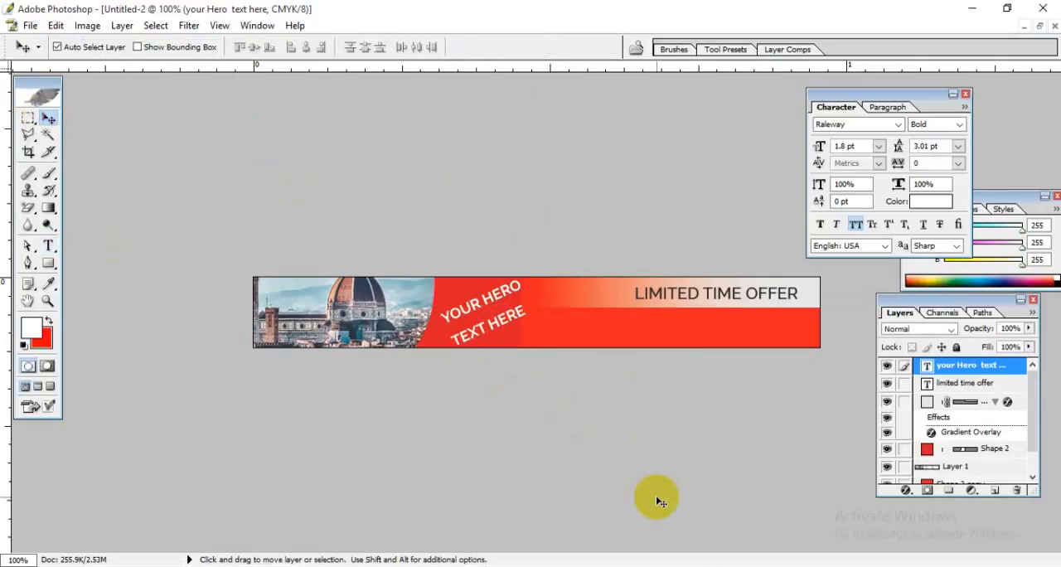
{"action": "left_click", "coordinate": [559, 312]}
Step: Copy the yellow shape of the "JOIN NOW" button from the 300 x 250 px design into the 728 x 90 px banner
{"action": "left_click", "coordinate": [1040, 27]}
{"action": "left_click", "coordinate": [523, 445]}
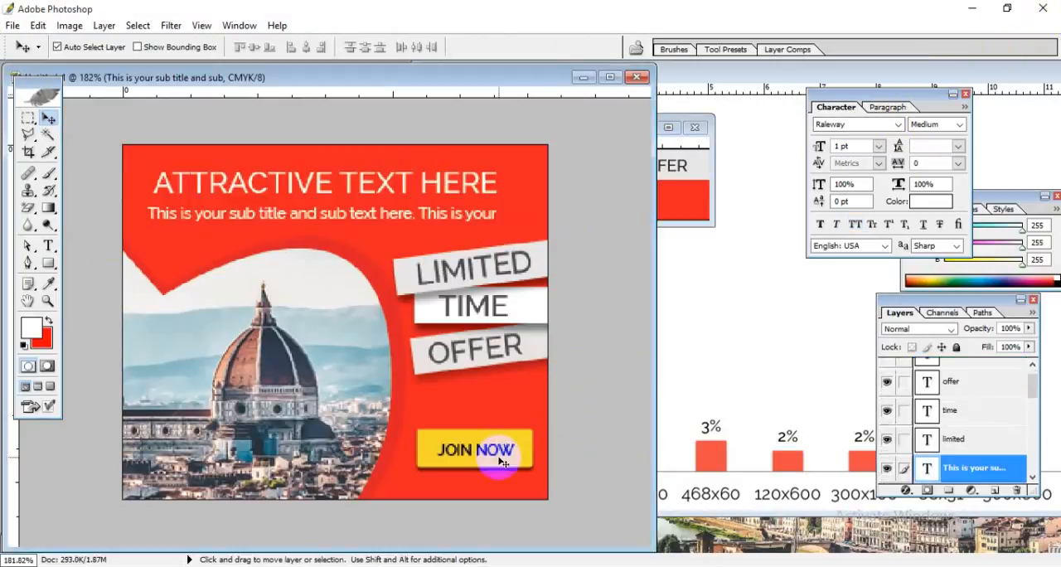
{"action": "left_click", "coordinate": [1032, 386]}
{"action": "left_click_drag", "start_coordinate": [1032, 385], "coordinate": [1032, 436]}
{"action": "left_click", "coordinate": [954, 427]}
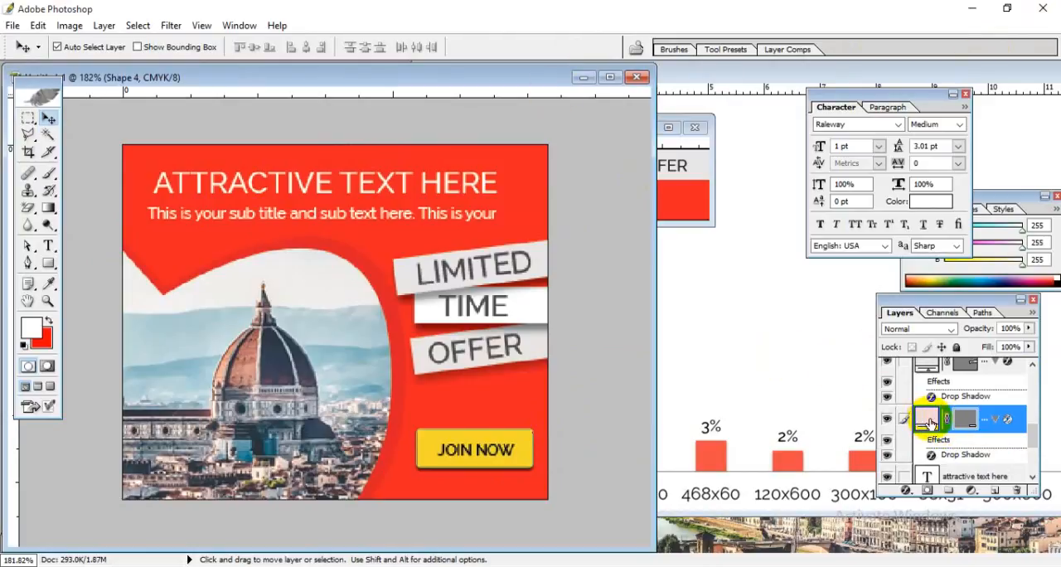
{"action": "mouse_move", "coordinate": [930, 423]}
{"action": "left_mouse_down"}
{"action": "mouse_move", "coordinate": [685, 213]}
{"action": "mouse_move", "coordinate": [684, 198]}
{"action": "mouse_move", "coordinate": [551, 202]}
{"action": "mouse_move", "coordinate": [615, 221]}
{"action": "left_mouse_up"}
Step: Scale the copied yellow button proportionally to about 149% and move it left within the red area below the gradient strip
{"action": "key", "text": "ctrl+t"}
{"action": "key", "text": "Up"}
{"action": "key", "text": "Up"}
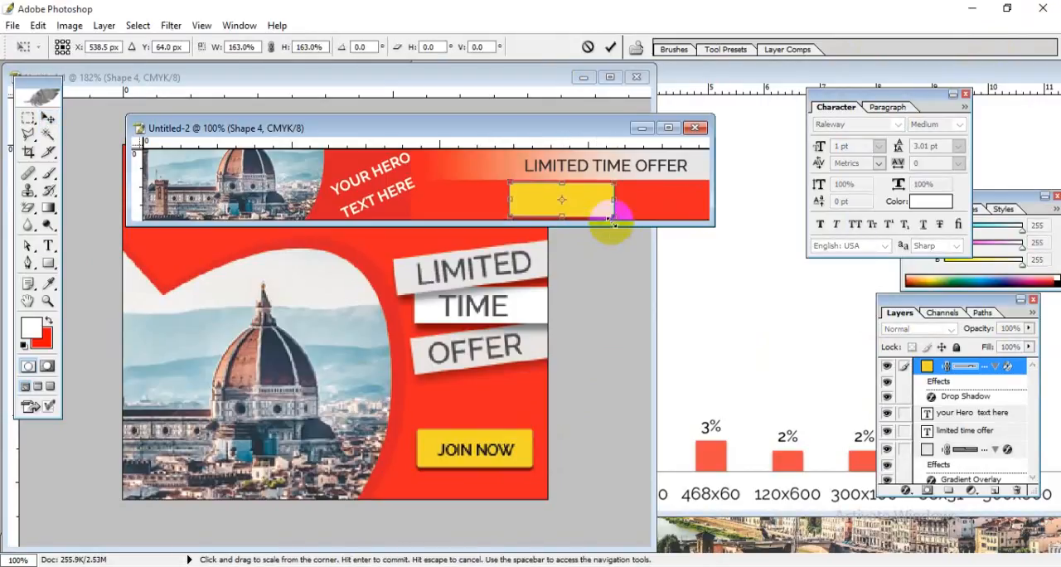
{"action": "left_click_drag", "start_coordinate": [609, 218], "coordinate": [610, 218]}
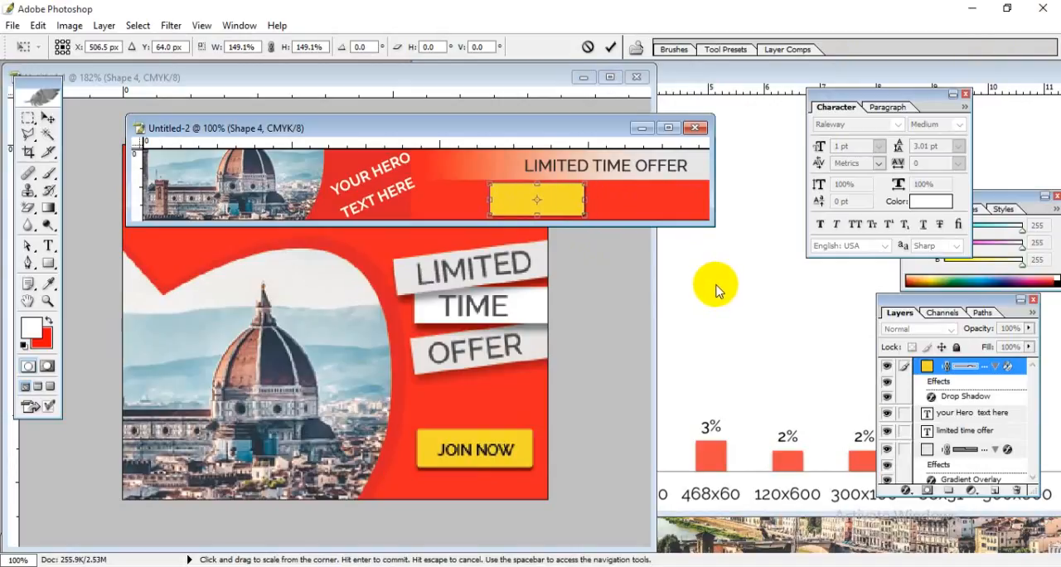
{"action": "key", "text": "shift+Left"}
{"action": "key", "text": "shift+Left"}
{"action": "key", "text": "shift+Left"}
{"action": "key", "text": "shift+Left"}
{"action": "key", "text": "shift+Left"}
{"action": "key", "text": "shift+Left"}
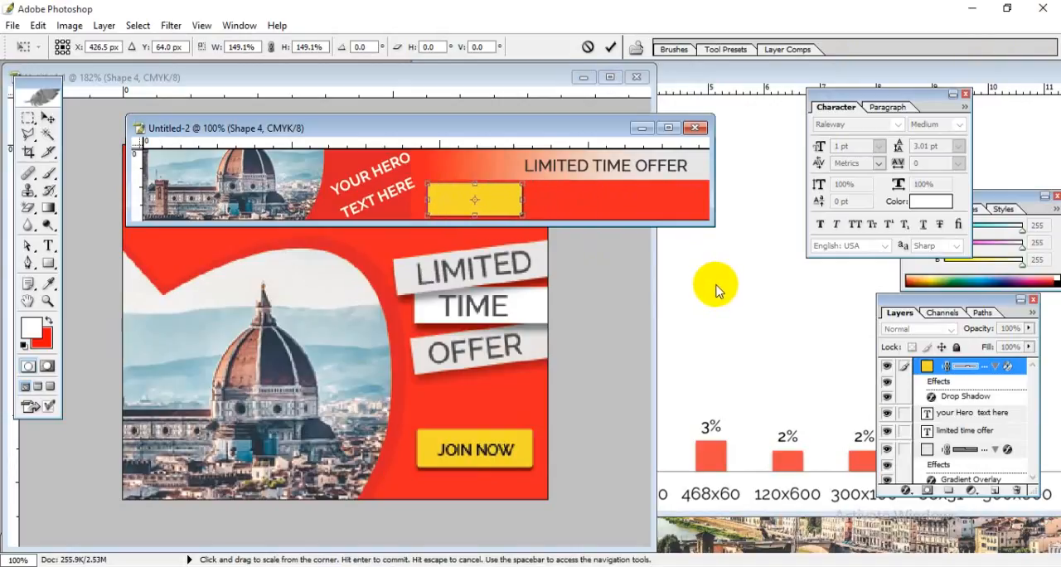
Step: Widen the yellow button to about 178% and position it just right of the hero text
{"action": "left_click", "coordinate": [516, 199]}
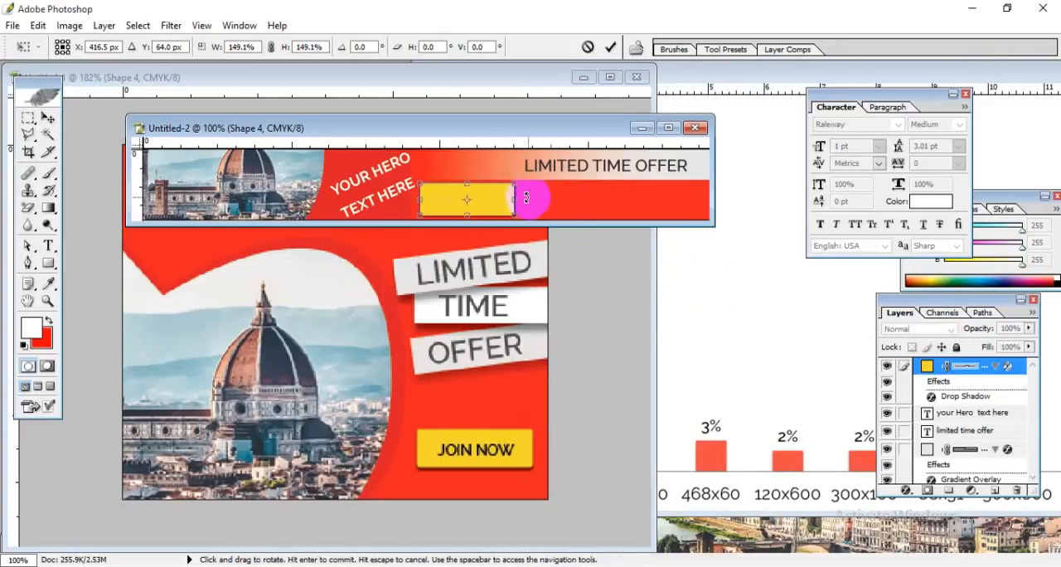
{"action": "left_click_drag", "start_coordinate": [526, 200], "coordinate": [537, 213]}
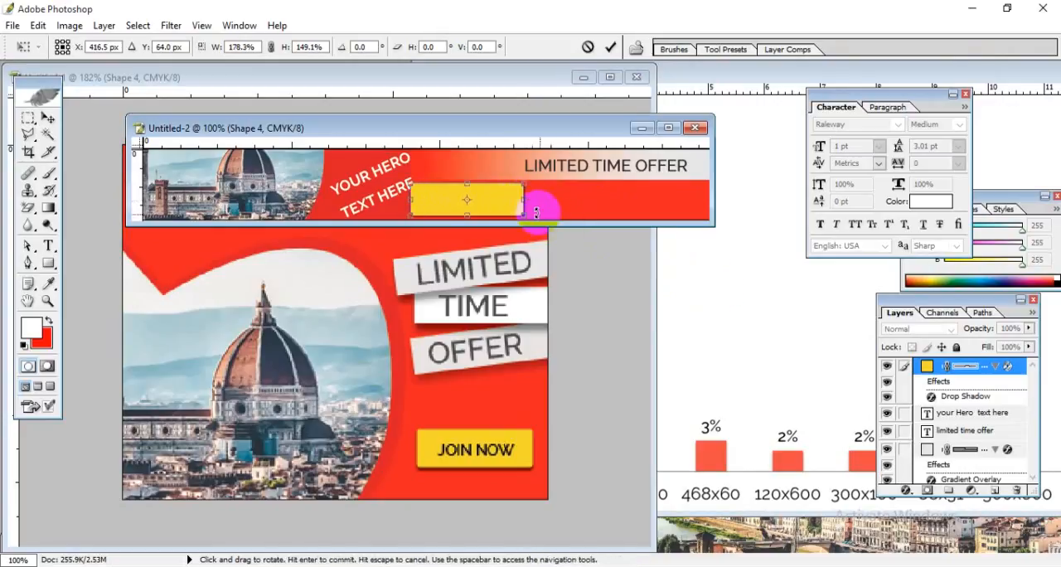
{"action": "key", "text": "shift+Right"}
{"action": "key", "text": "shift+Right"}
{"action": "key", "text": "Return"}
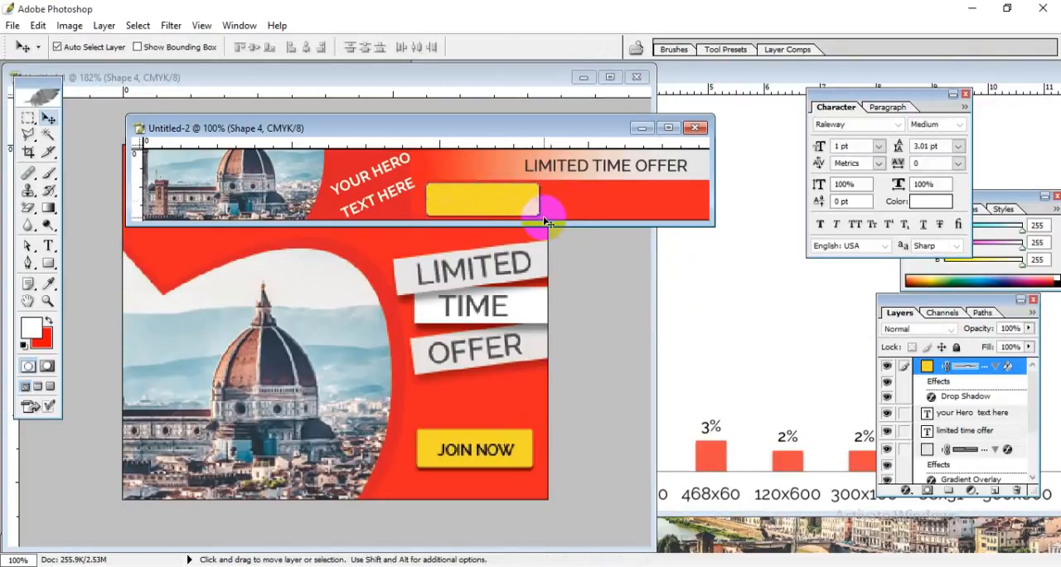
Step: Copy the "JOIN NOW" text from the 300 x 250 px design into the 728 x 90 px banner
{"action": "left_click", "coordinate": [485, 454]}
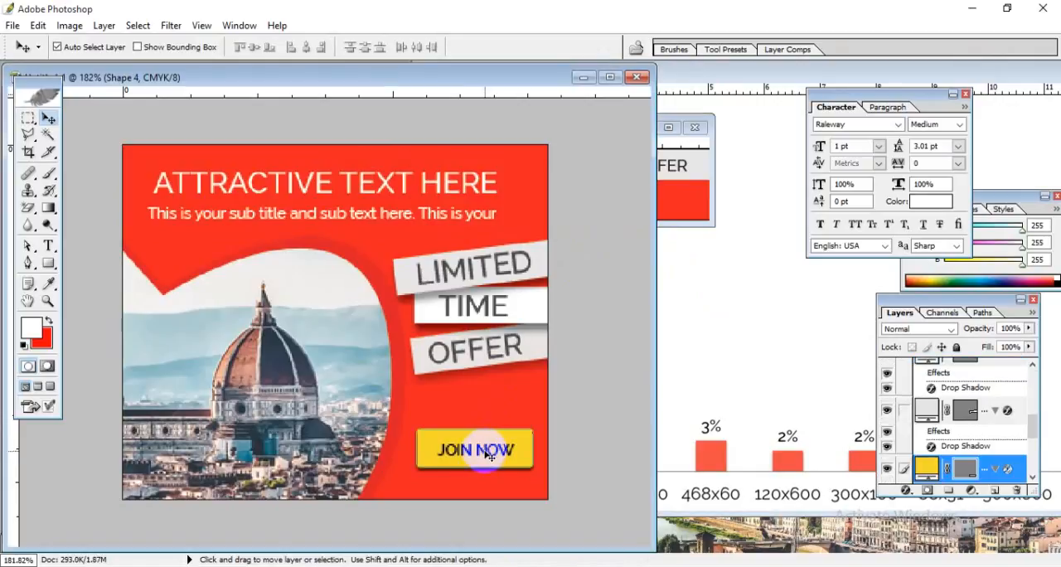
{"action": "left_click", "coordinate": [489, 457]}
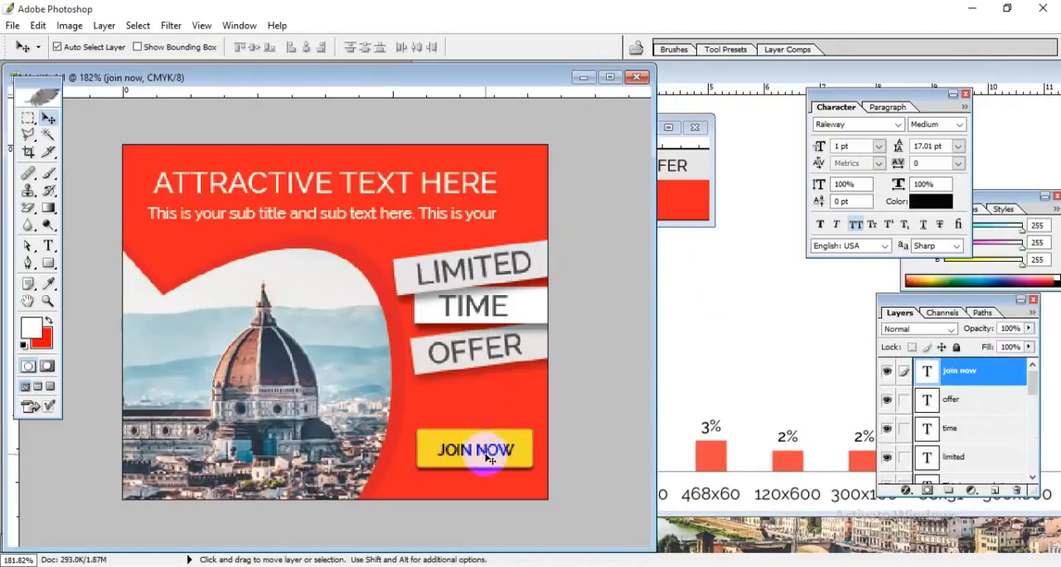
{"action": "left_click_drag", "start_coordinate": [489, 457], "coordinate": [659, 207]}
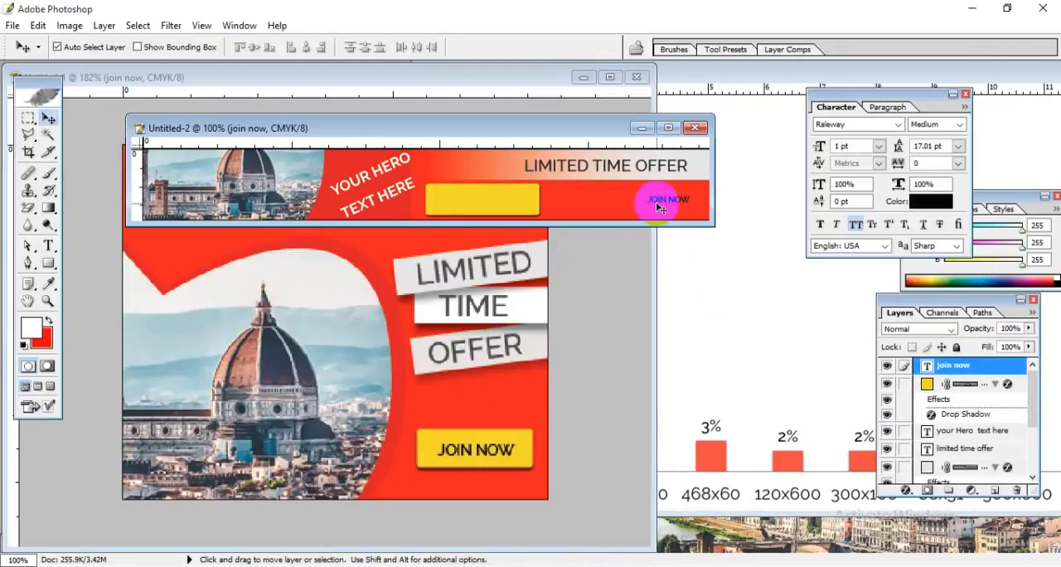
Step: Move the copied "JOIN NOW" text onto the yellow button and scale it proportionally to about 220%
{"action": "key", "text": "ctrl+t"}
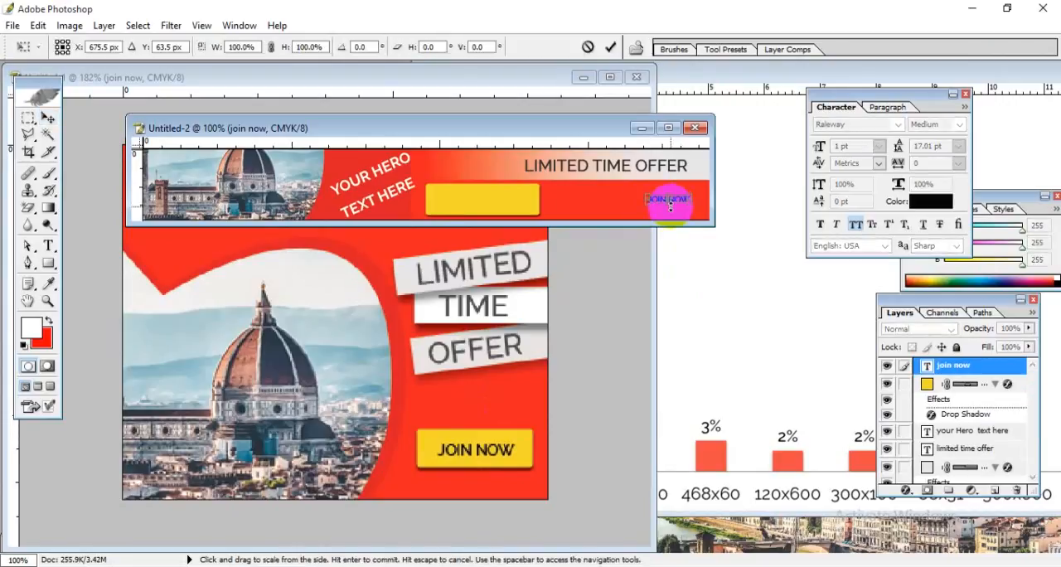
{"action": "key", "text": "shift+Left"}
{"action": "key", "text": "shift+Left"}
{"action": "key", "text": "shift+Left"}
{"action": "key", "text": "shift+Left"}
{"action": "key", "text": "shift+Left"}
{"action": "key", "text": "shift+Left"}
{"action": "key", "text": "shift+Left"}
{"action": "key", "text": "shift+Left"}
{"action": "key", "text": "shift+Left"}
{"action": "key", "text": "shift+Left"}
{"action": "key", "text": "shift+Left"}
{"action": "key", "text": "shift+Left"}
{"action": "key", "text": "shift+Left"}
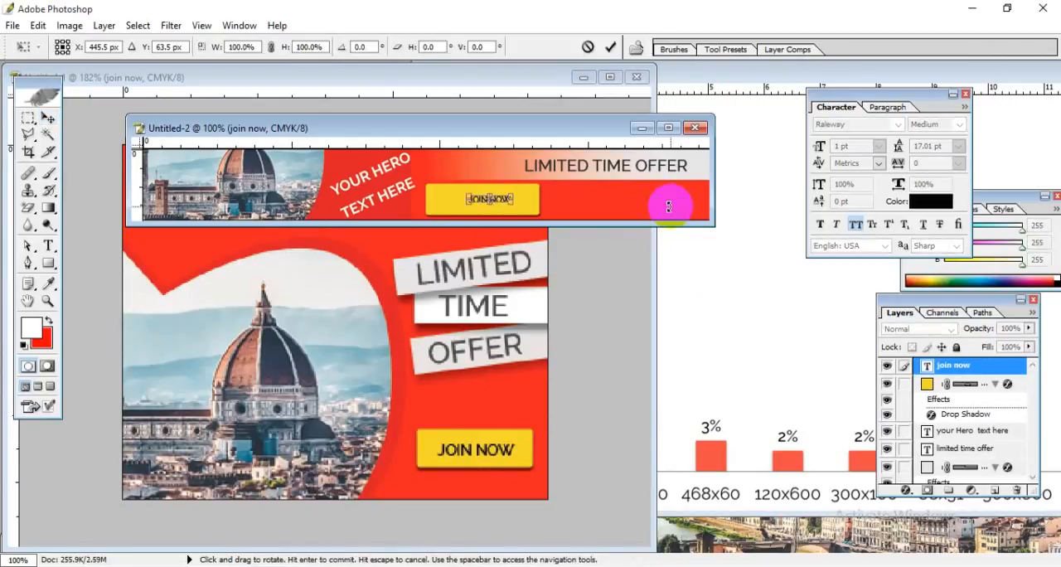
{"action": "key", "text": "shift+Left"}
{"action": "left_click_drag", "start_coordinate": [504, 195], "coordinate": [527, 193]}
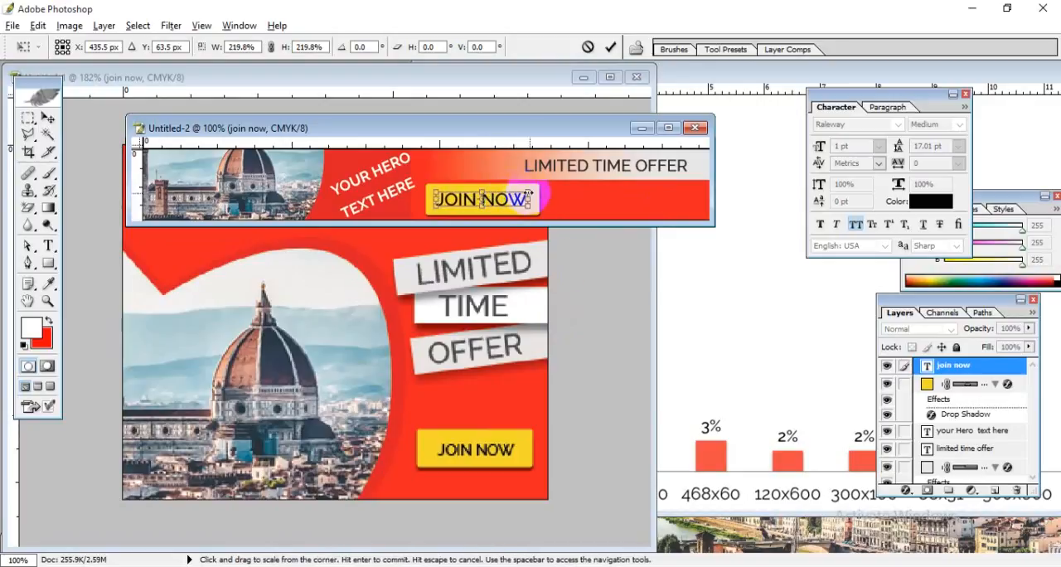
{"action": "key", "text": "Return"}
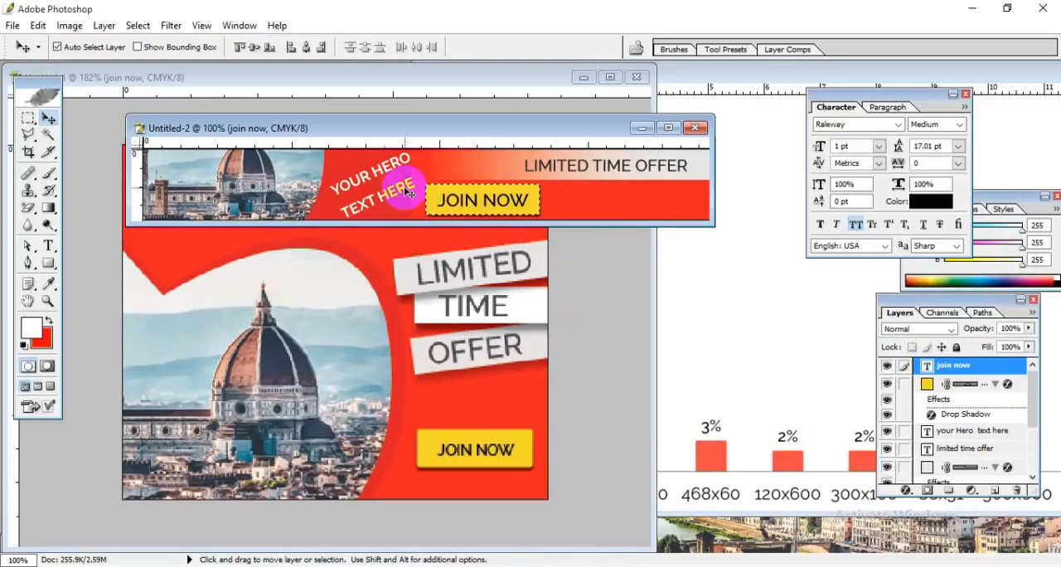
Step: Align the "JOIN NOW" text to the vertical and horizontal centre of the yellow button, then clear the selection
{"action": "left_click", "coordinate": [258, 49]}
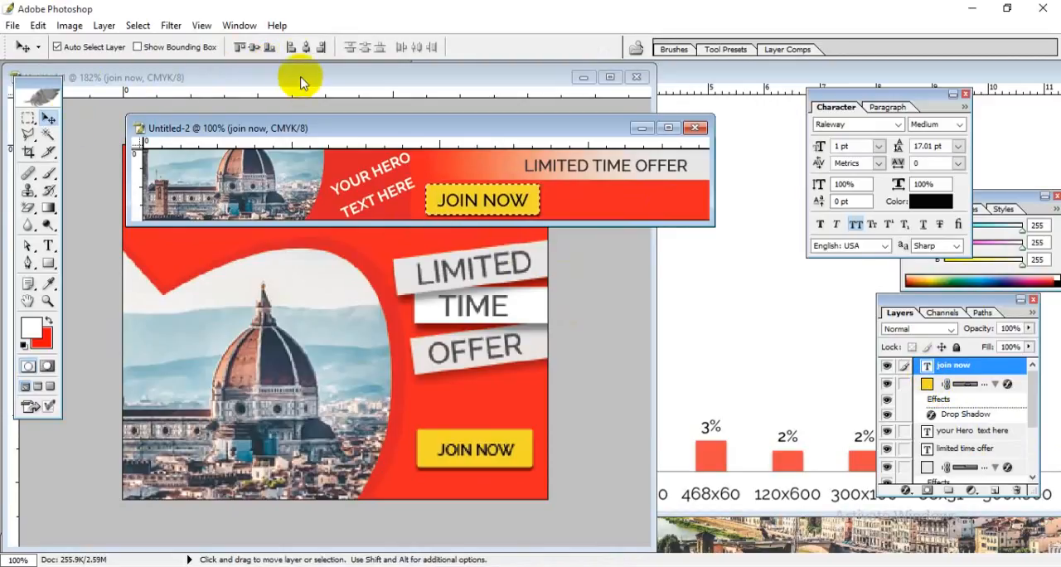
{"action": "left_click", "coordinate": [523, 212]}
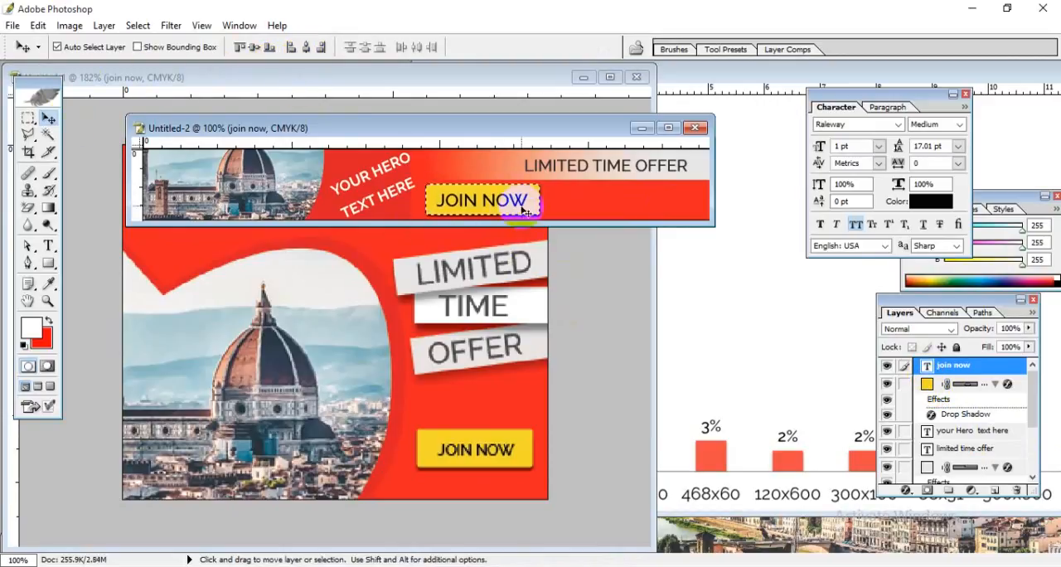
{"action": "double_click", "coordinate": [571, 129]}
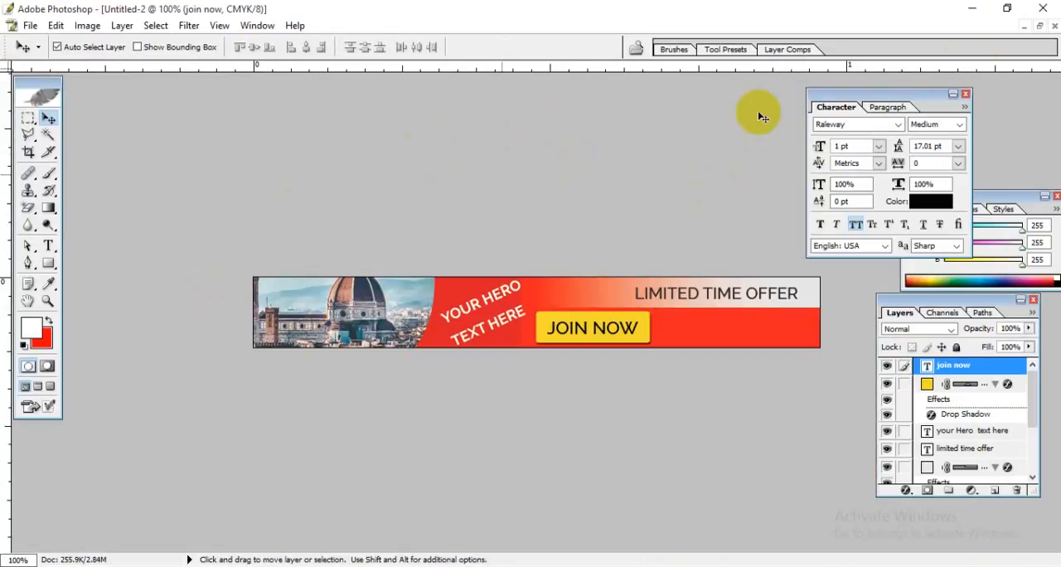
Step: Export the banner for web as a JPEG named "728px x 90px" in the Project folder
{"action": "left_click", "coordinate": [56, 25]}
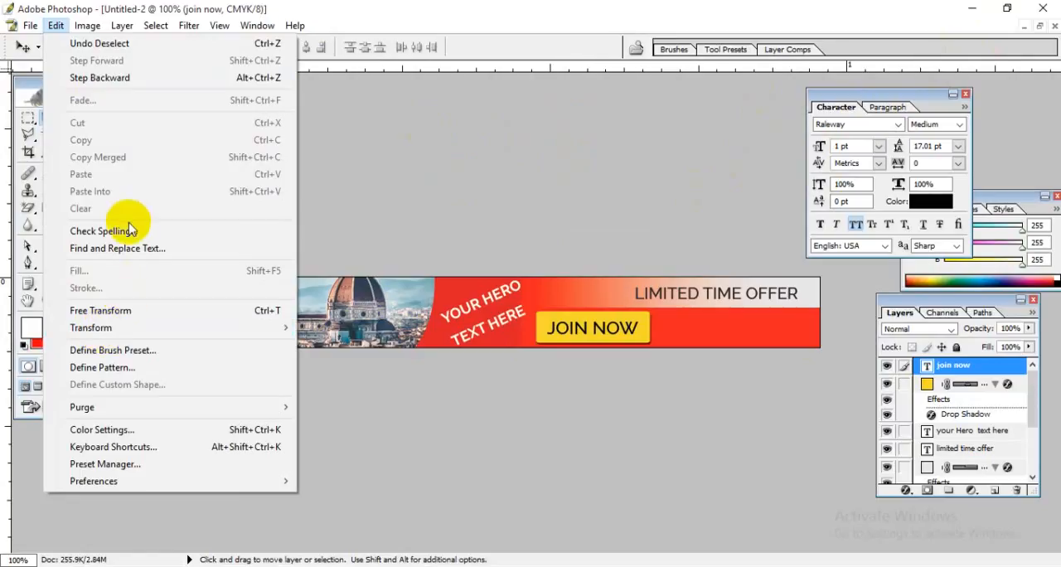
{"action": "mouse_move", "coordinate": [30, 26]}
{"action": "left_click", "coordinate": [106, 248]}
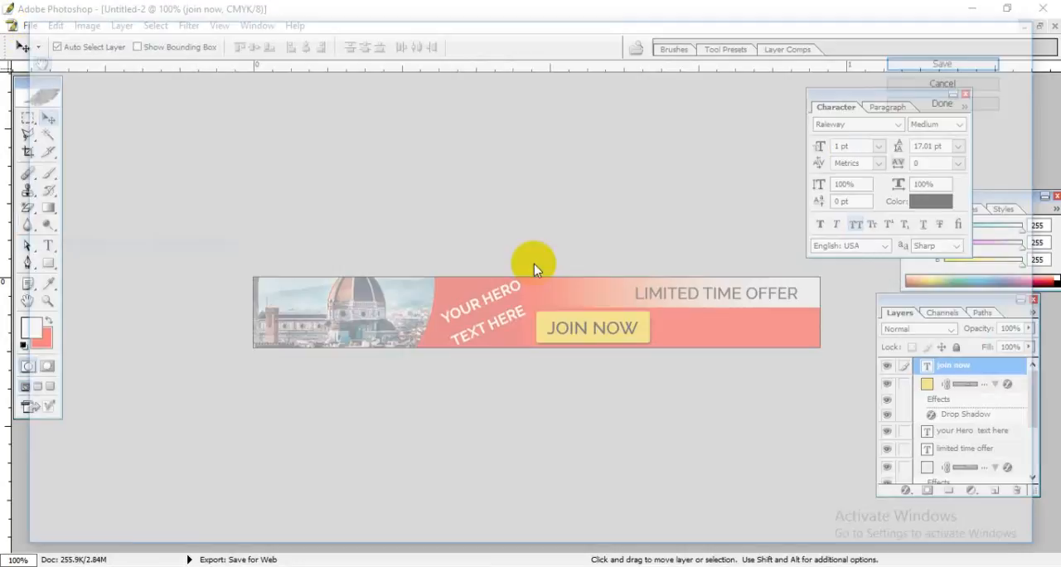
{"action": "left_click", "coordinate": [954, 60]}
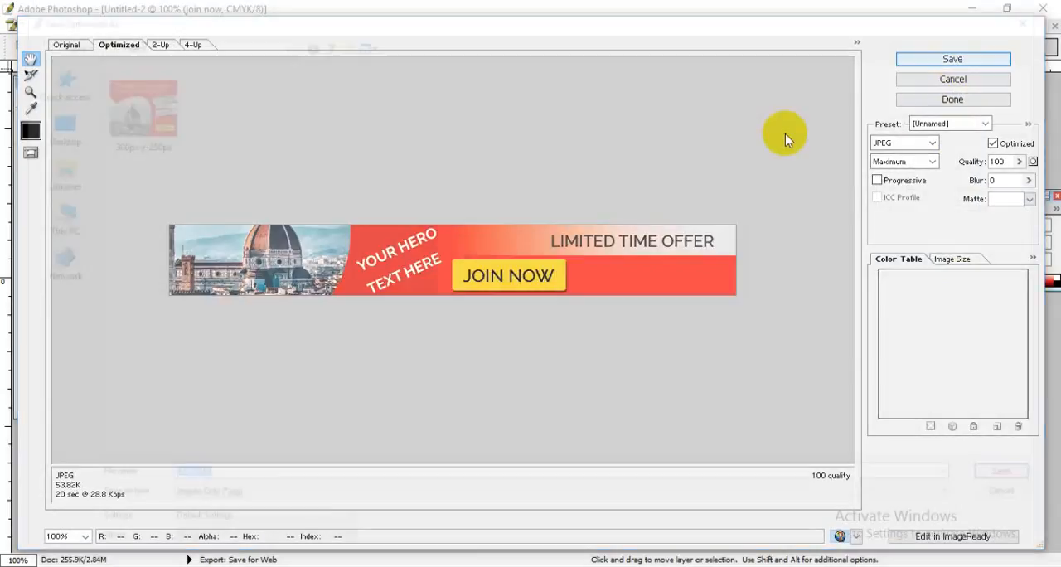
{"action": "left_click", "coordinate": [225, 480]}
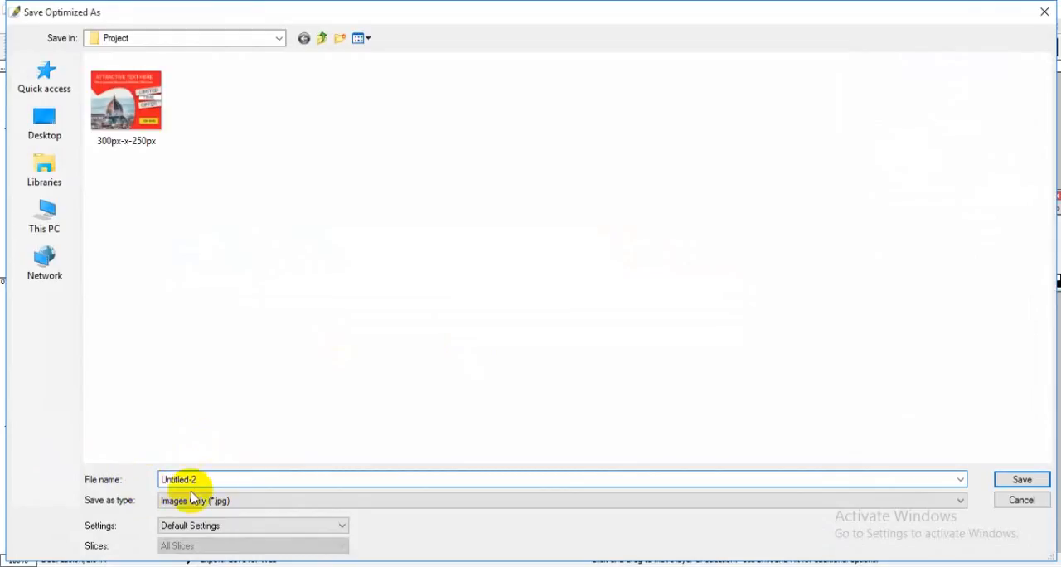
{"action": "left_click_drag", "start_coordinate": [213, 479], "coordinate": [70, 470]}
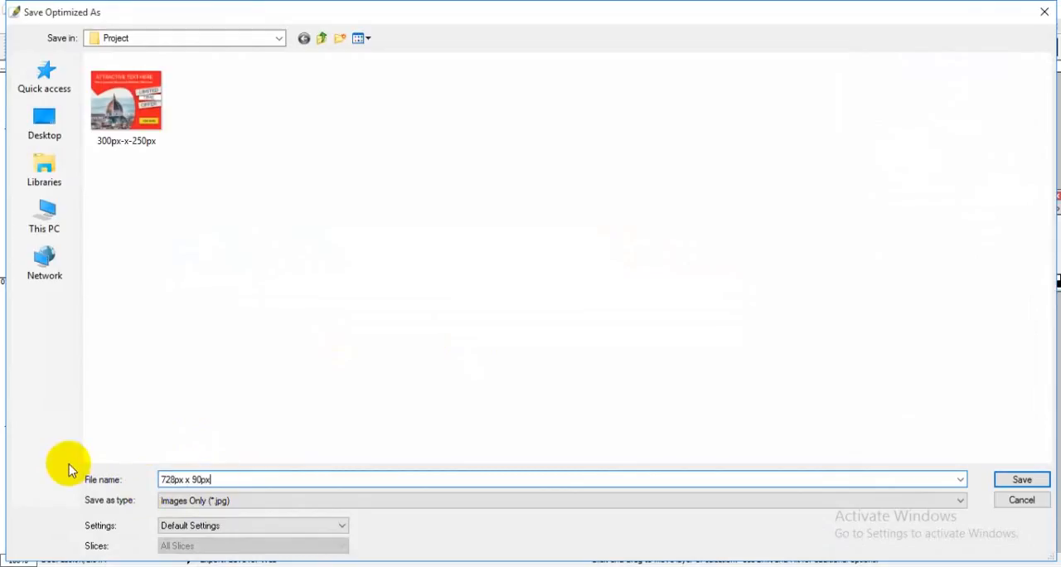
{"action": "left_click", "coordinate": [1026, 482]}
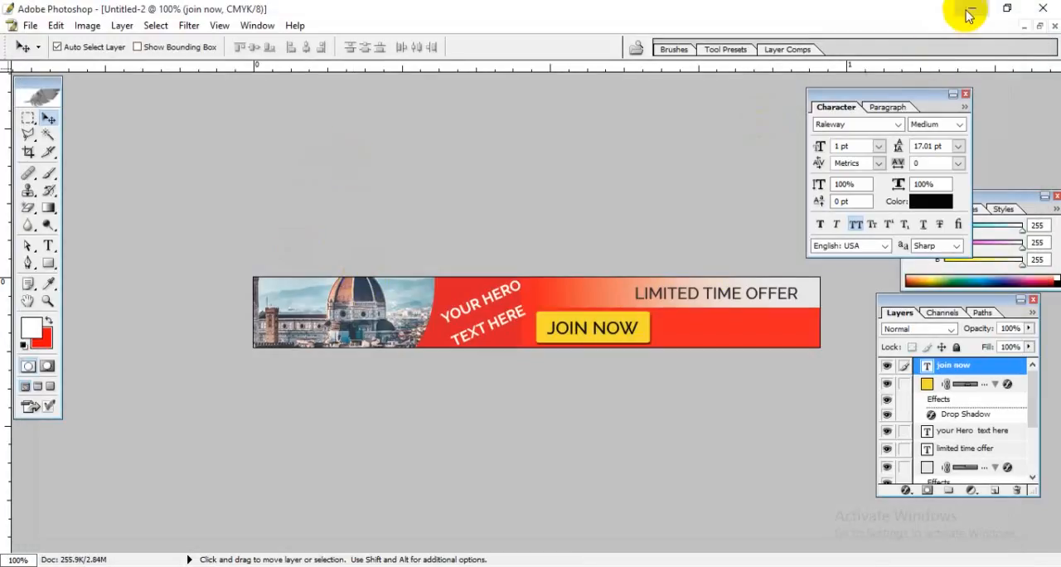
Step: Open the exported 728 x 90 px image from the Project folder in Photos to review it beside the 300 x 250 px one
{"action": "left_click", "coordinate": [966, 11]}
{"action": "double_click", "coordinate": [284, 217]}
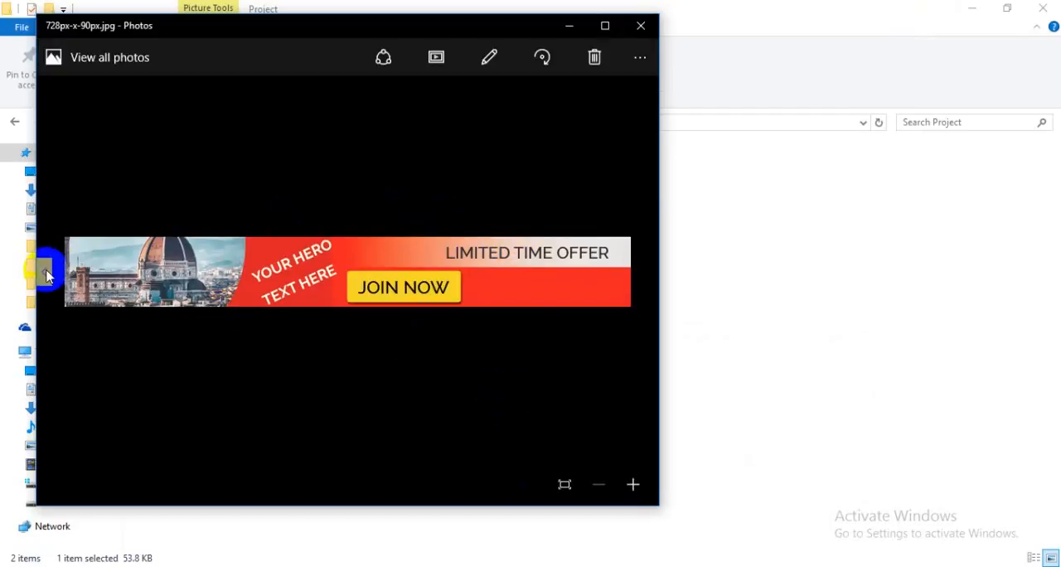
{"action": "left_click", "coordinate": [45, 271]}
{"action": "left_click", "coordinate": [642, 270]}
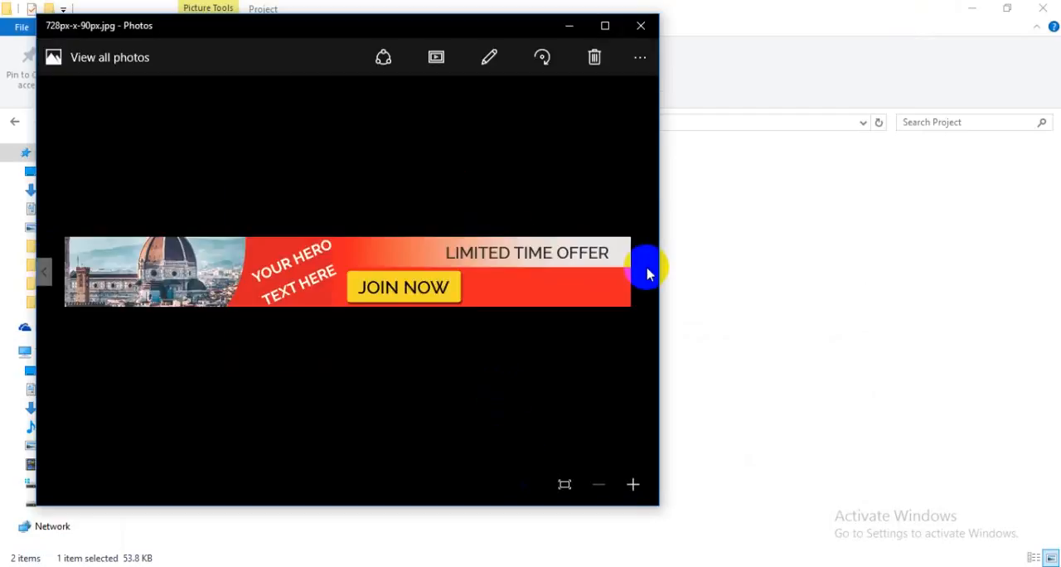
{"action": "left_click", "coordinate": [641, 26]}
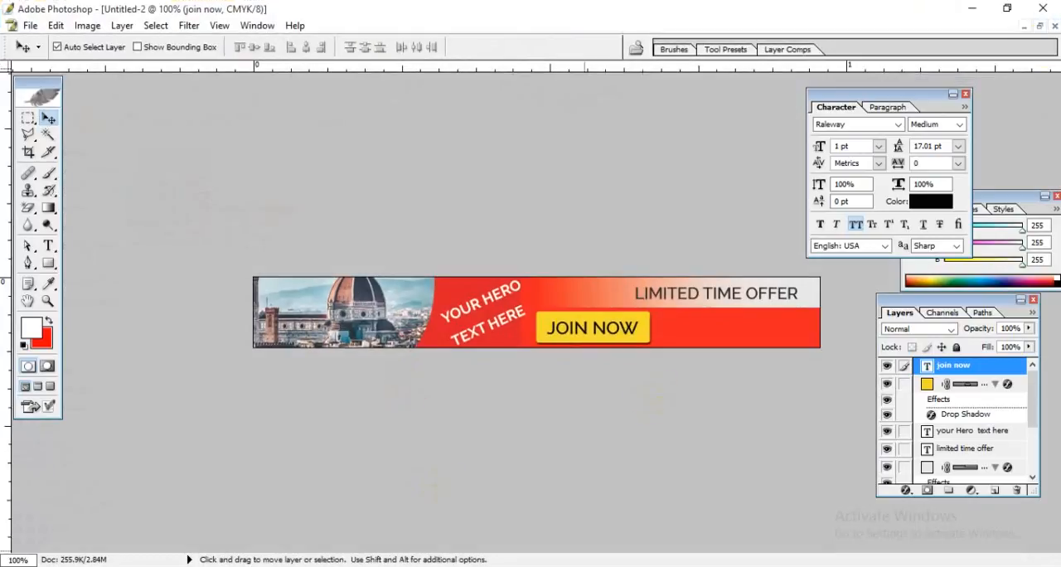
Step: Move the two banner windows aside in Photoshop and maximize the Banner-Sizes2-1024x534.png chart to check the listed banner sizes
{"action": "left_click", "coordinate": [1039, 26]}
{"action": "left_click_drag", "start_coordinate": [420, 129], "coordinate": [762, 137]}
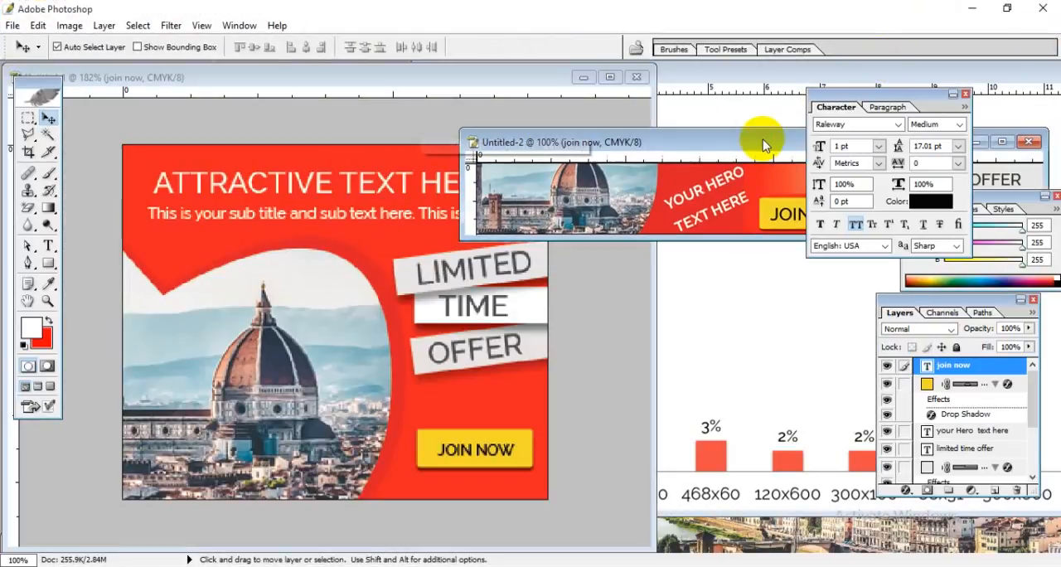
{"action": "left_click_drag", "start_coordinate": [315, 83], "coordinate": [319, 103]}
{"action": "left_click", "coordinate": [710, 81]}
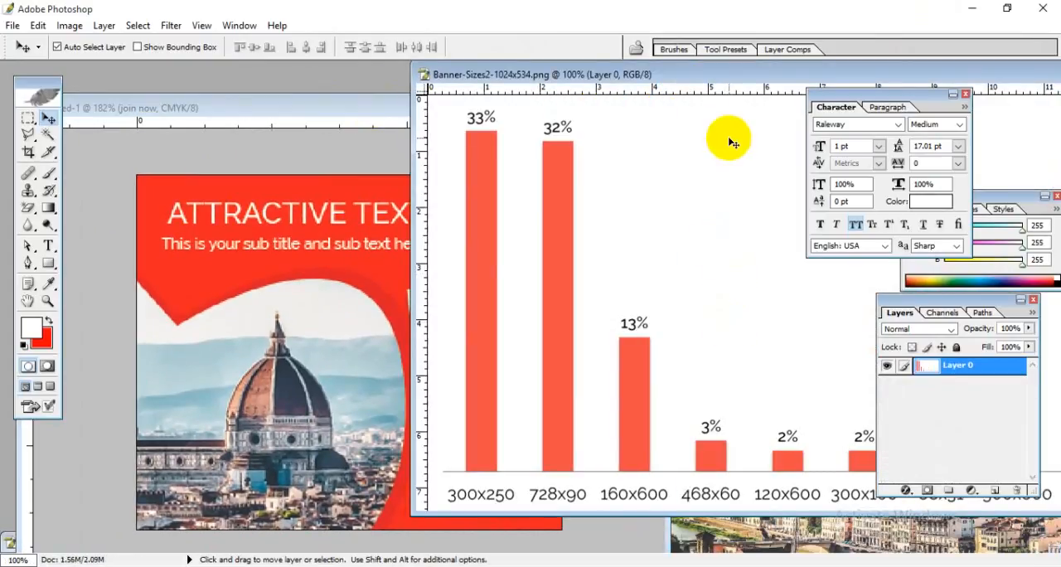
{"action": "double_click", "coordinate": [734, 74]}
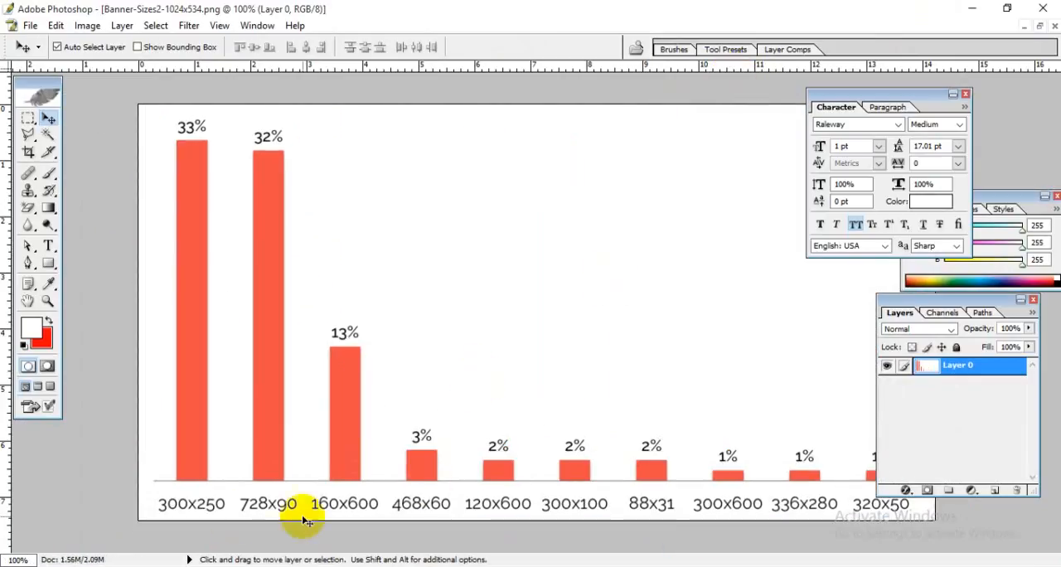
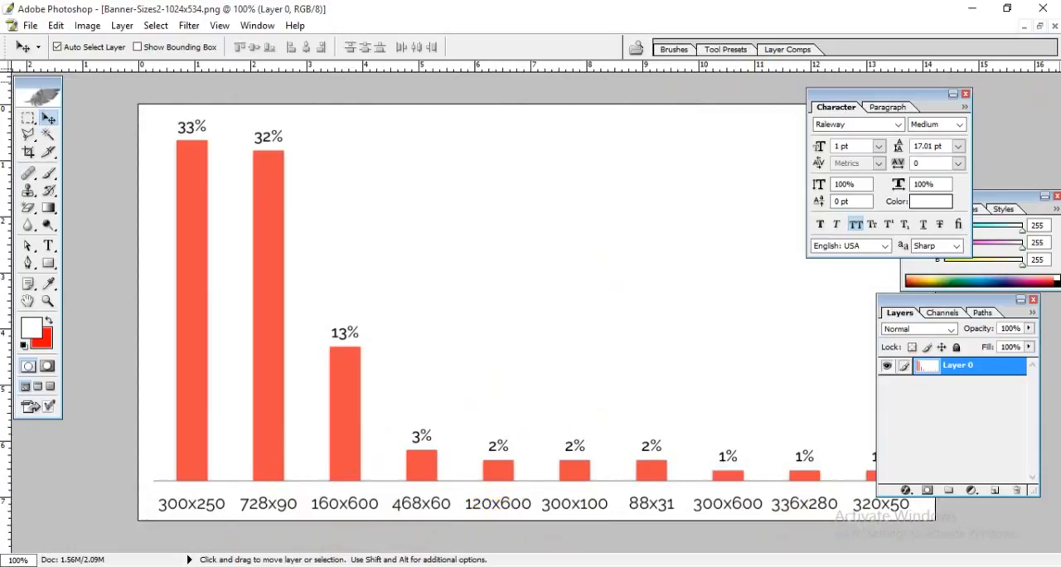
Step: Restore the banner sizes chart to a floating window and move it and the 300 x 250 px banner window aside
{"action": "left_click", "coordinate": [1041, 28]}
{"action": "left_click_drag", "start_coordinate": [577, 76], "coordinate": [869, 128]}
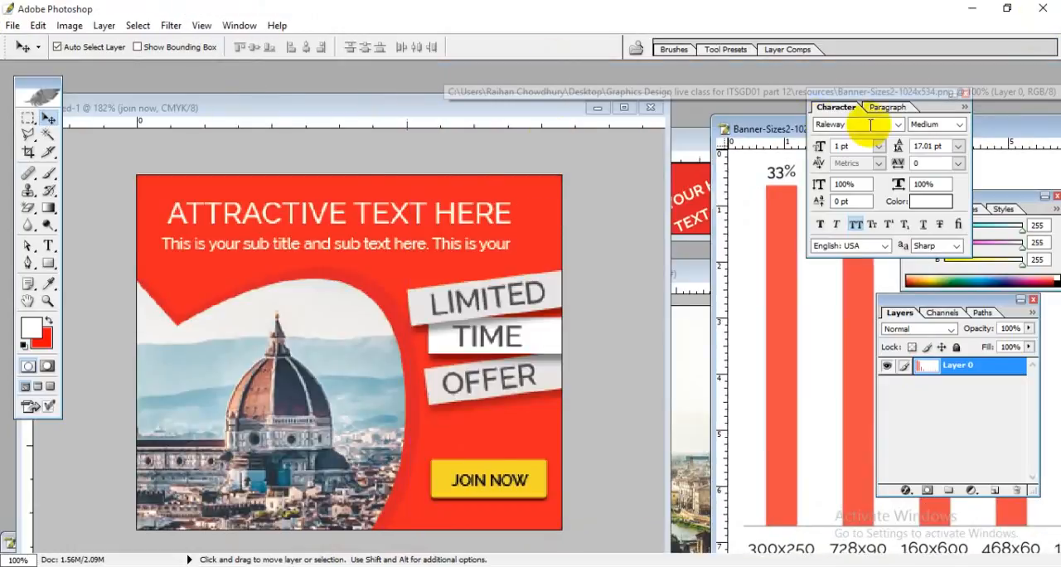
{"action": "left_click_drag", "start_coordinate": [210, 108], "coordinate": [514, 103]}
Step: Create a new 120 x 600 px document at 300 pixels/cm in CMYK Color with a white background
{"action": "left_click", "coordinate": [12, 25]}
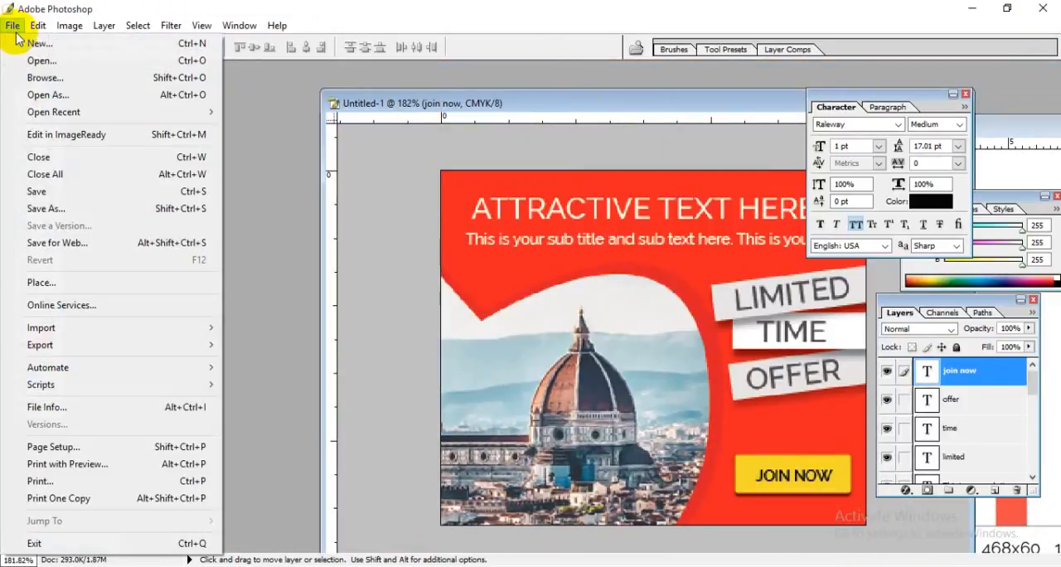
{"action": "left_click", "coordinate": [33, 38]}
{"action": "double_click", "coordinate": [580, 203]}
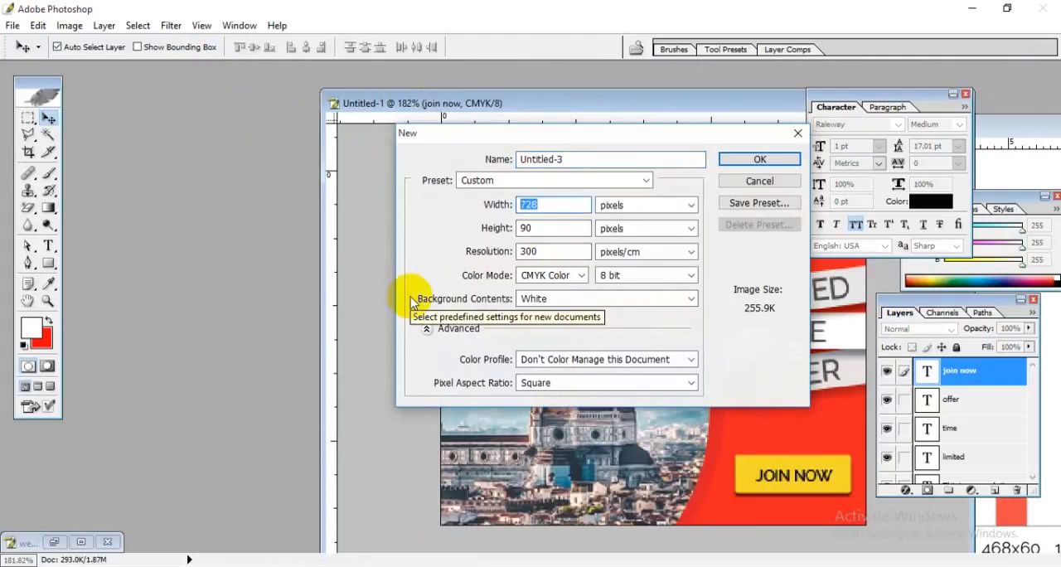
{"action": "type", "text": "120"}
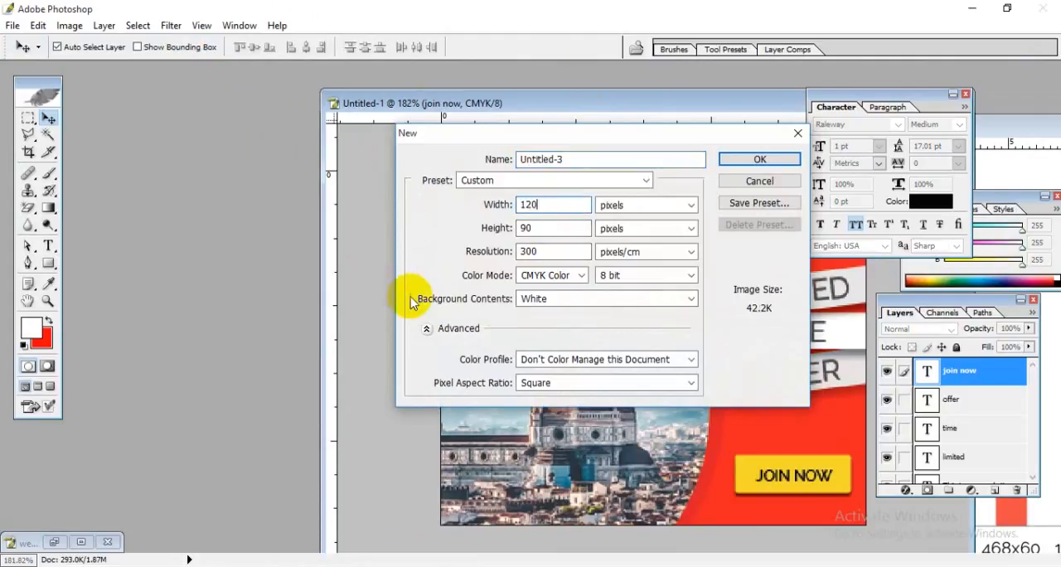
{"action": "double_click", "coordinate": [551, 233]}
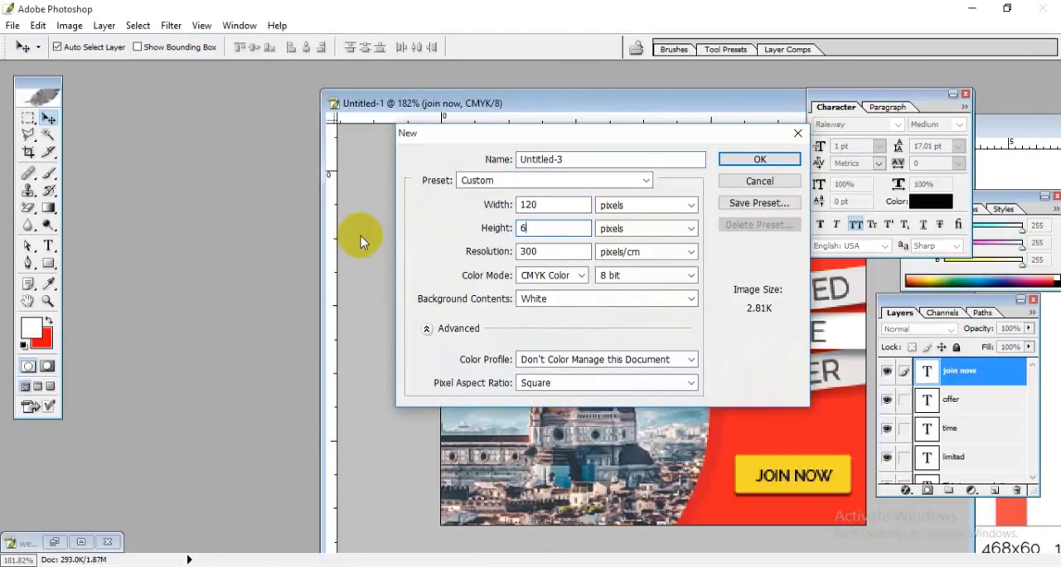
{"action": "left_click", "coordinate": [758, 160]}
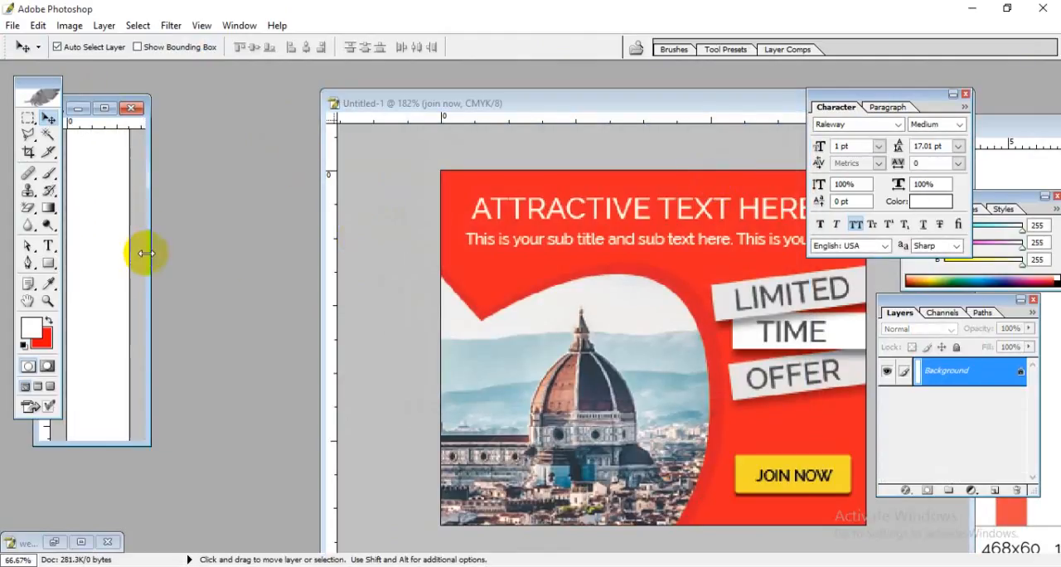
Step: View the blank 120 x 600 px canvas in an enlarged and maximized window, then close that document
{"action": "left_click_drag", "start_coordinate": [146, 253], "coordinate": [377, 285]}
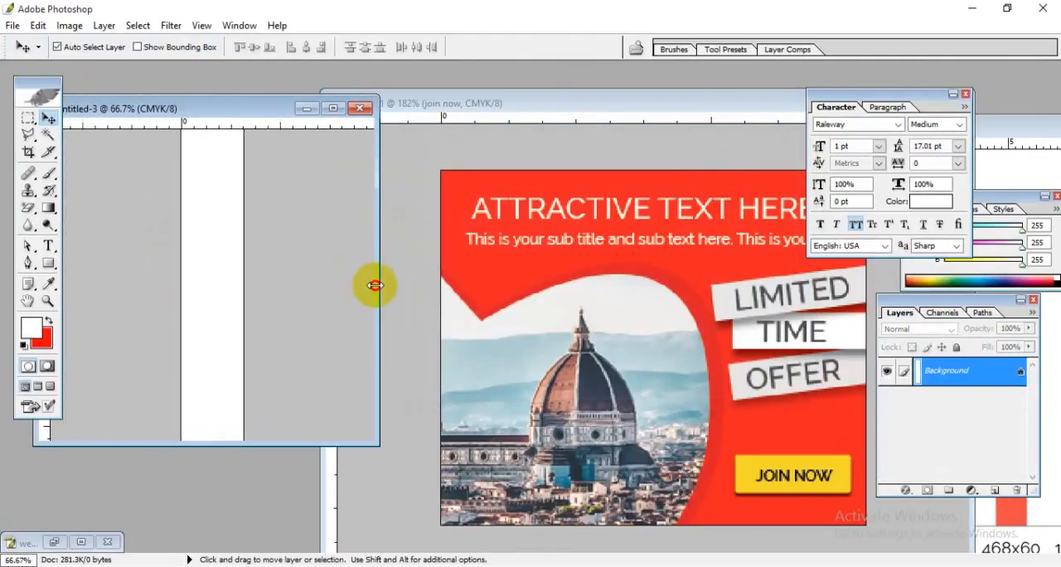
{"action": "double_click", "coordinate": [257, 105]}
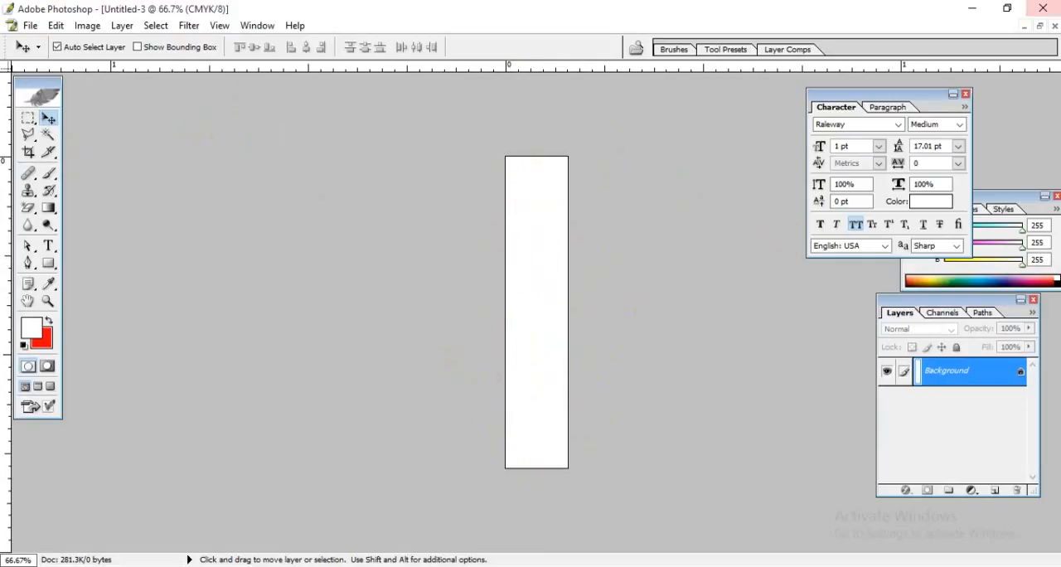
{"action": "left_click", "coordinate": [1039, 29]}
{"action": "left_click_drag", "start_coordinate": [208, 100], "coordinate": [356, 141]}
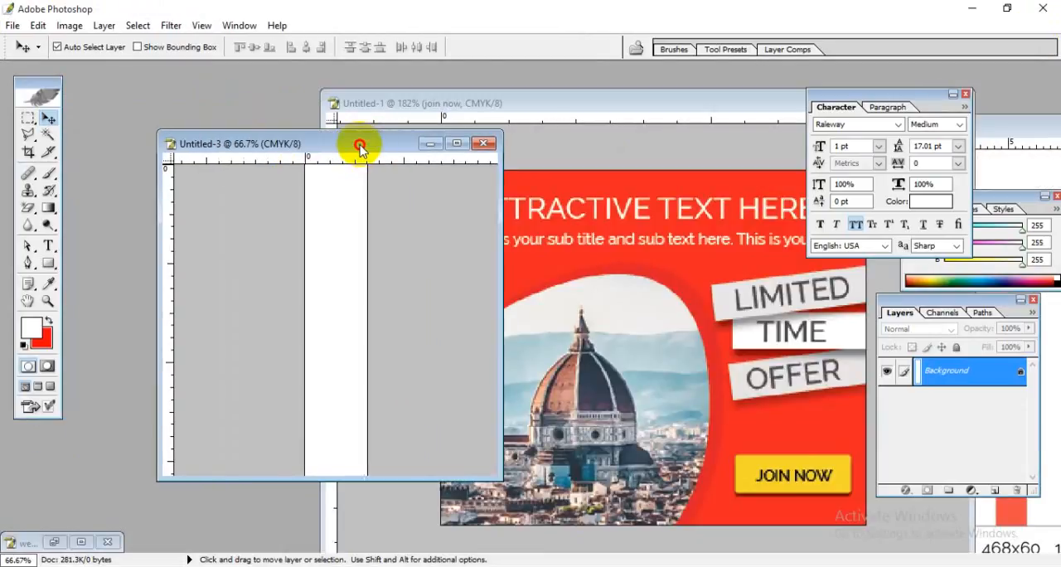
{"action": "double_click", "coordinate": [334, 145]}
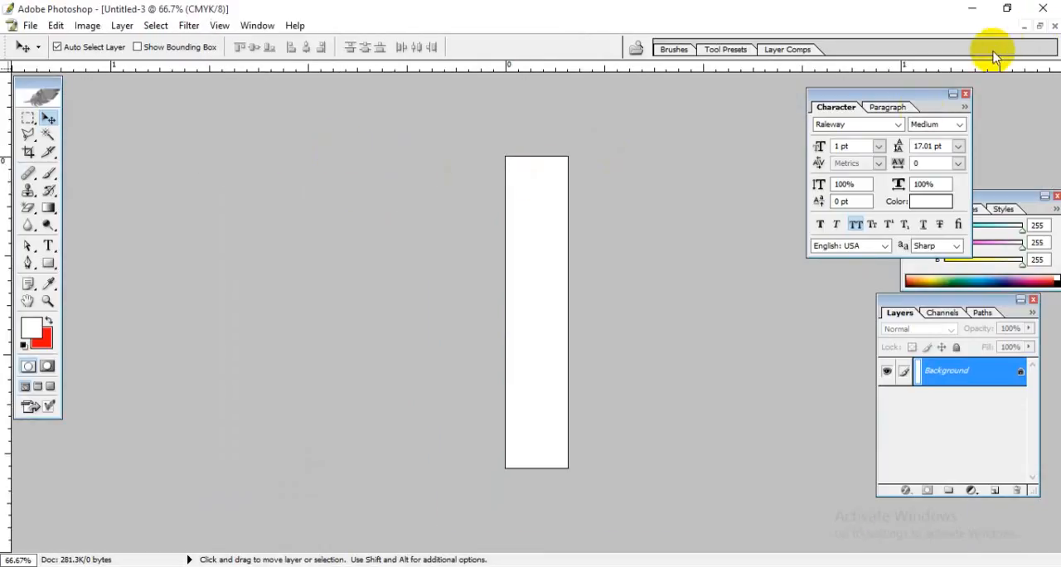
{"action": "left_click", "coordinate": [1038, 27]}
{"action": "left_click", "coordinate": [402, 147]}
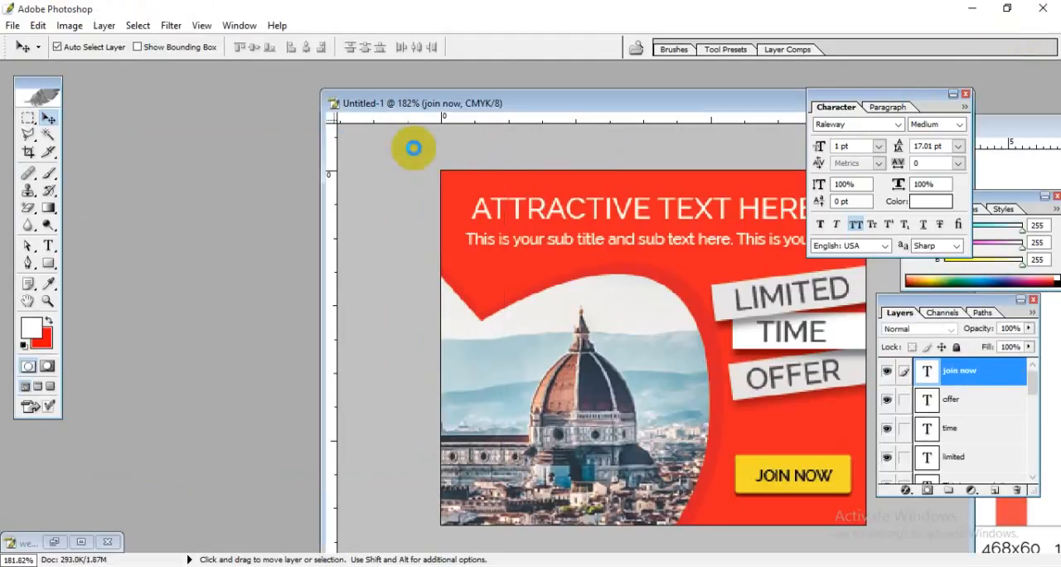
Step: Move the 300 x 250 px banner window aside and maximize the Banner-Sizes2-1024x534.png chart to review all the listed sizes
{"action": "left_click_drag", "start_coordinate": [576, 108], "coordinate": [304, 76]}
{"action": "left_click_drag", "start_coordinate": [738, 126], "coordinate": [190, 114]}
{"action": "left_click_drag", "start_coordinate": [703, 116], "coordinate": [469, 118]}
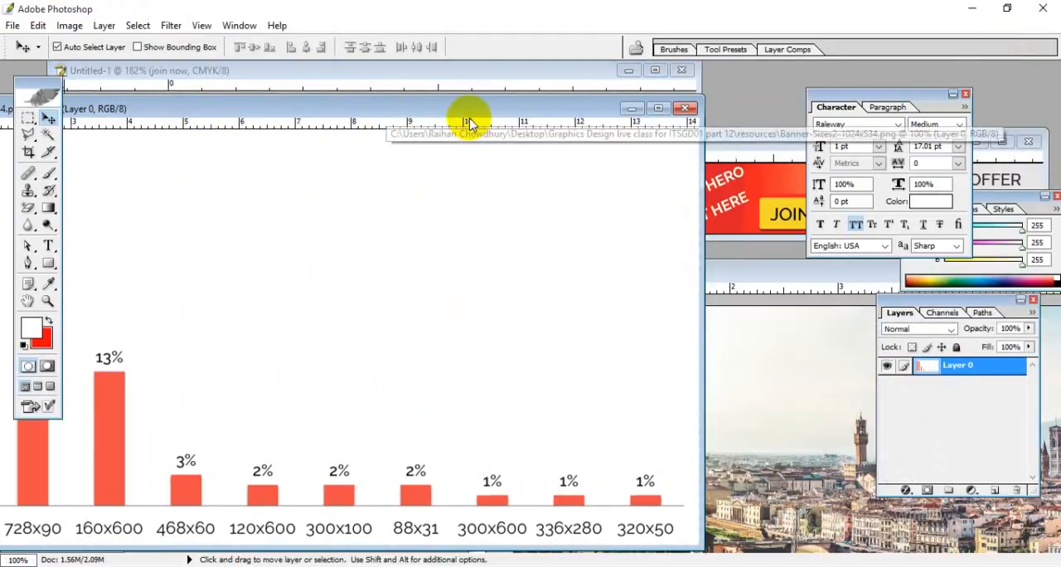
{"action": "double_click", "coordinate": [514, 109]}
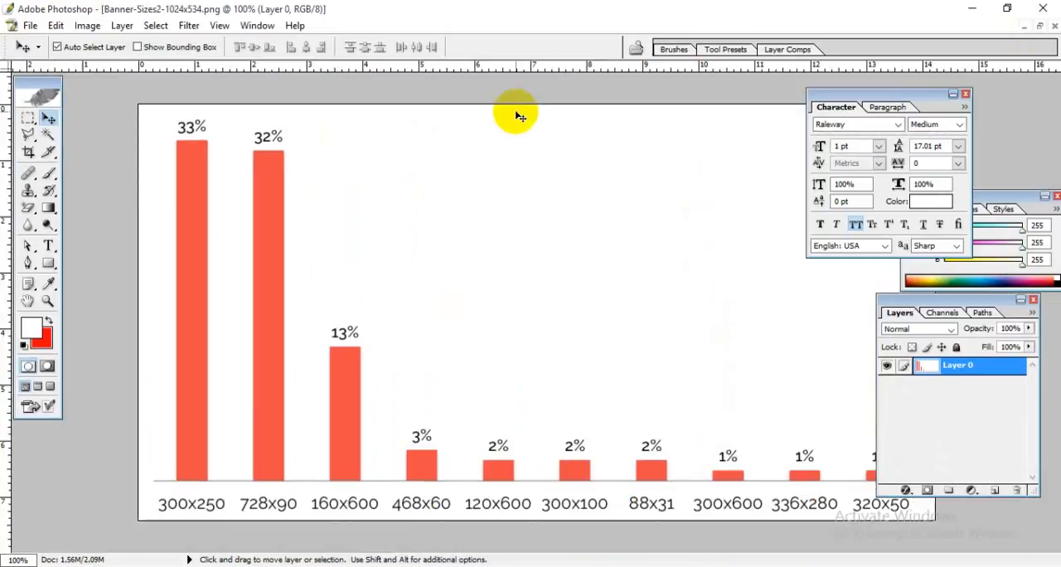
{"action": "scroll", "coordinate": [709, 458], "scroll_direction": "down", "scroll_amount": 3}
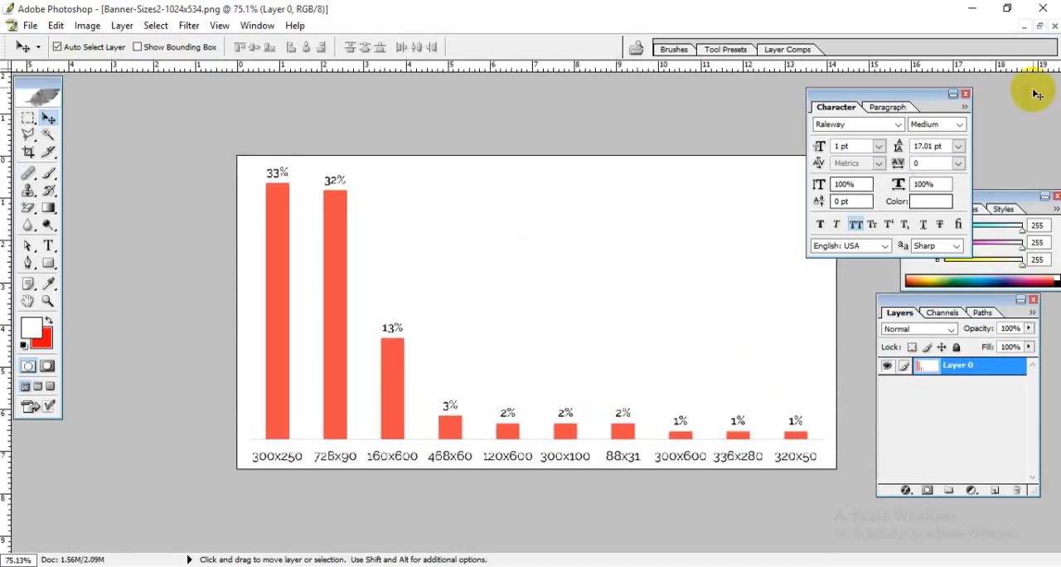
Step: Restore the chart window, move it and the 300 x 250 px banner aside, and bring the 728 x 90 px banner forward
{"action": "left_click", "coordinate": [1039, 25]}
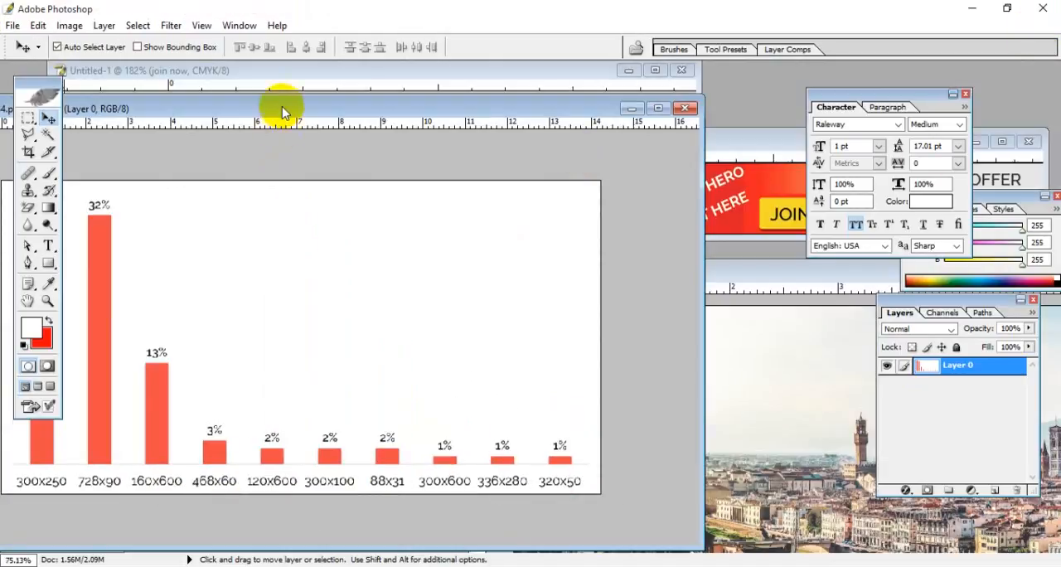
{"action": "left_click_drag", "start_coordinate": [281, 112], "coordinate": [876, 129]}
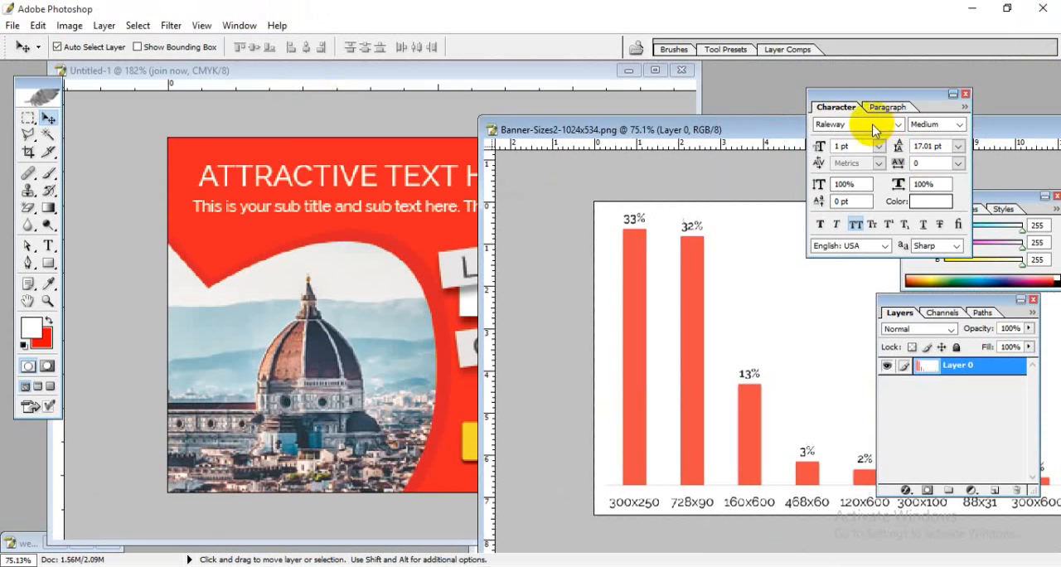
{"action": "left_click", "coordinate": [238, 73]}
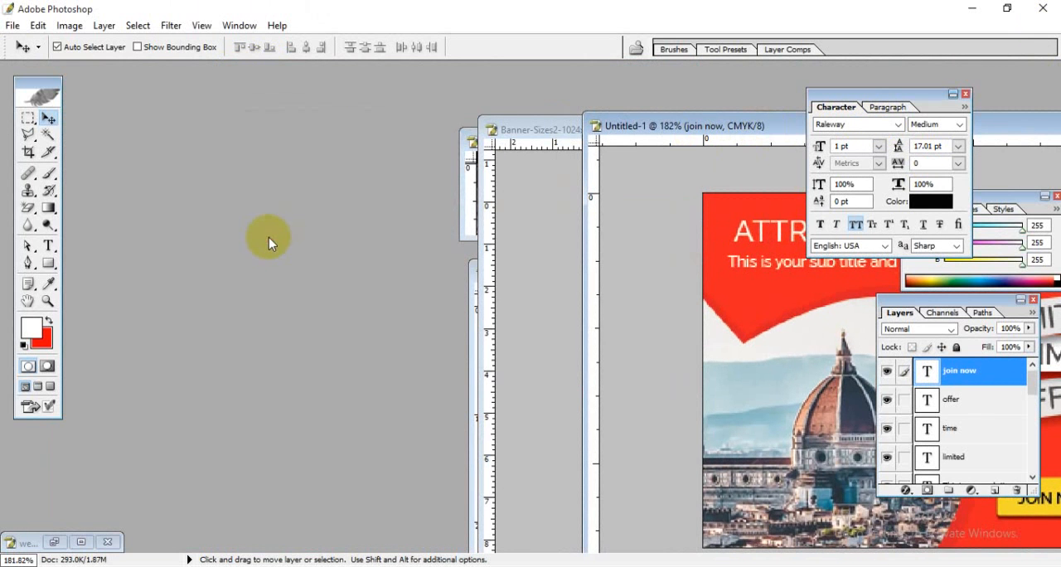
{"action": "left_click_drag", "start_coordinate": [504, 131], "coordinate": [781, 160]}
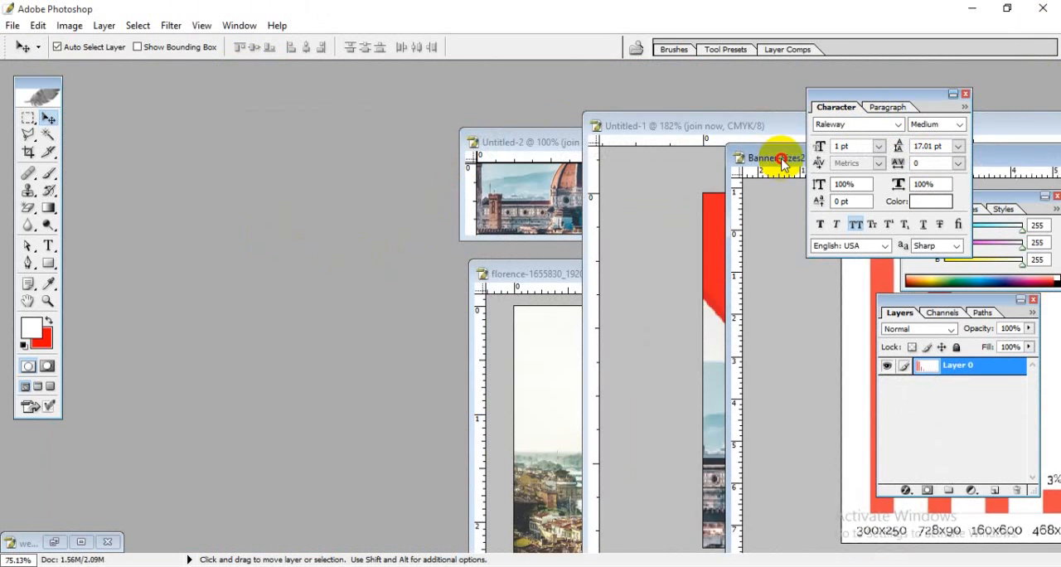
{"action": "left_click", "coordinate": [515, 142]}
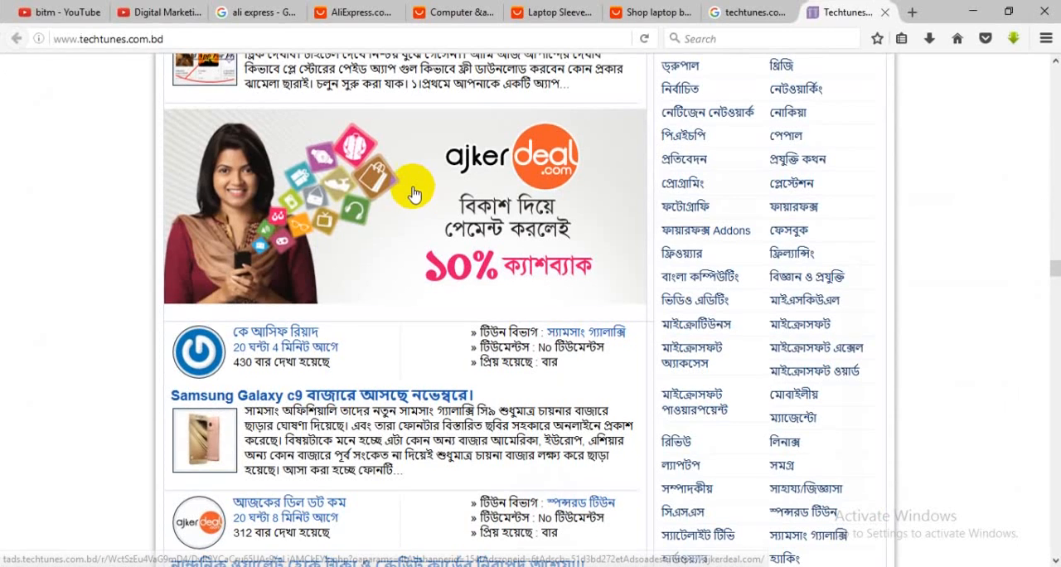
Step: Switch to the browser and look through the techtunes.com.bd page as an example of banner ads and page layout
{"action": "scroll", "coordinate": [757, 142], "scroll_direction": "down", "scroll_amount": 10}
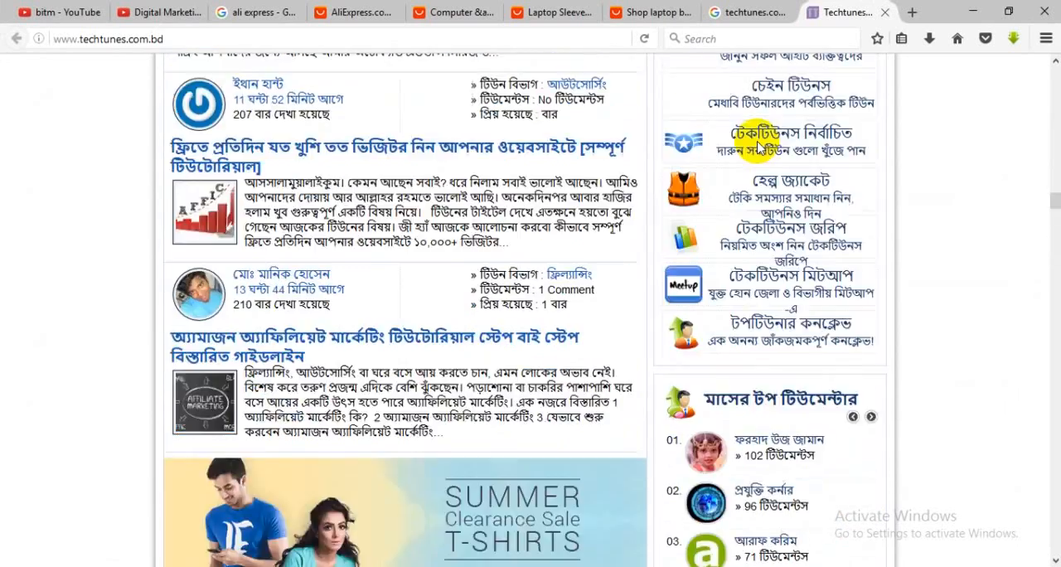
{"action": "scroll", "coordinate": [758, 147], "scroll_direction": "up", "scroll_amount": 10}
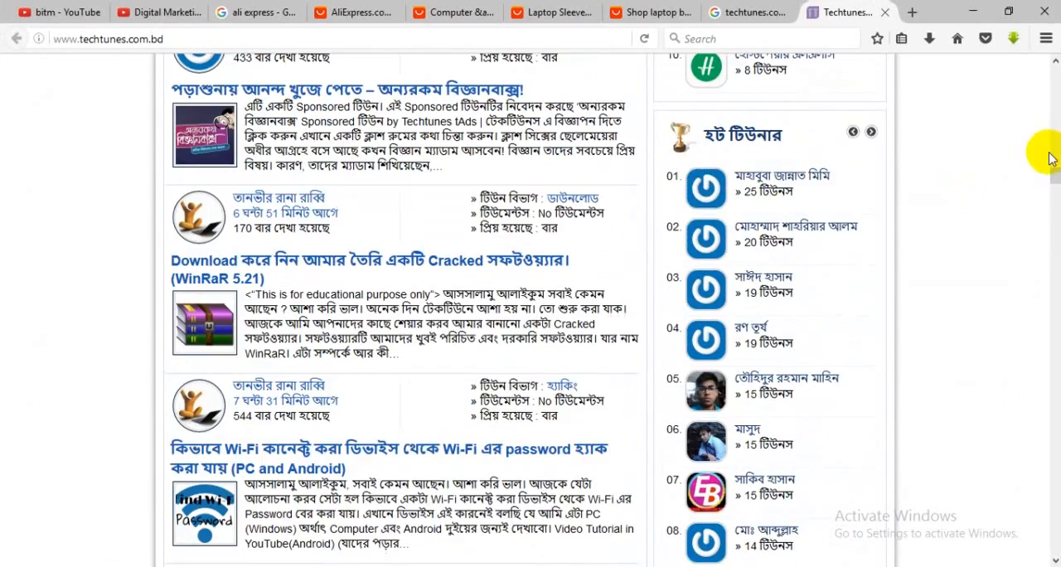
{"action": "left_click_drag", "start_coordinate": [1055, 177], "coordinate": [1055, 75]}
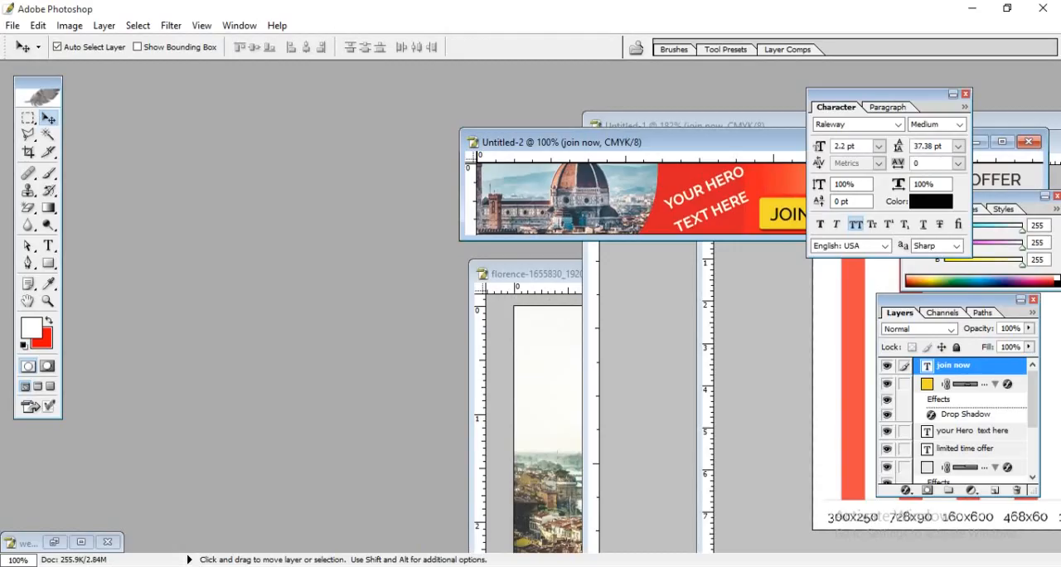
Step: In the Notepad Todo list, remove the extra space before 1200px on the web page design Width line, then return to Photoshop
{"action": "key", "text": "alt+Tab"}
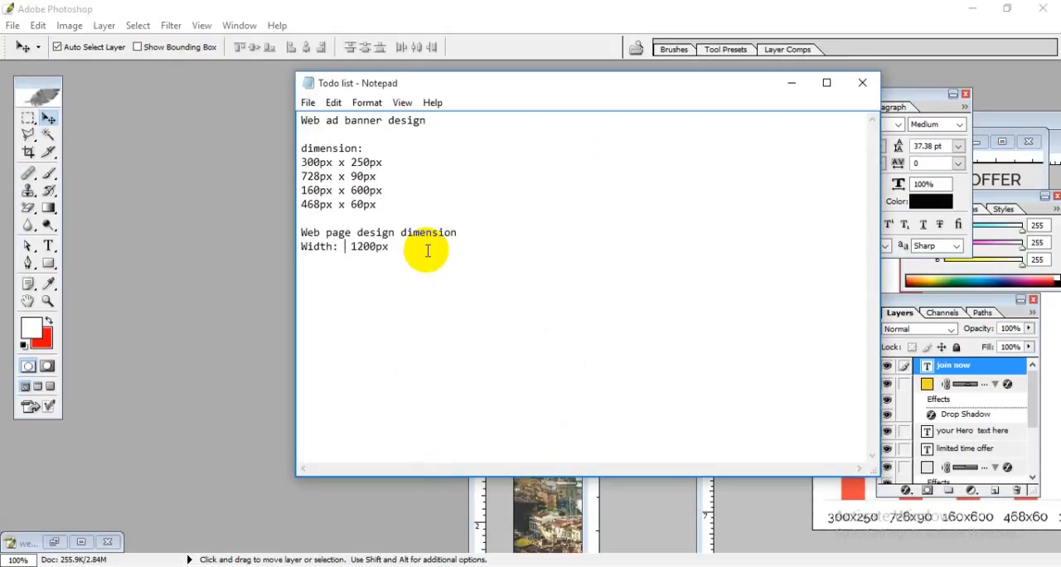
{"action": "left_click", "coordinate": [353, 246]}
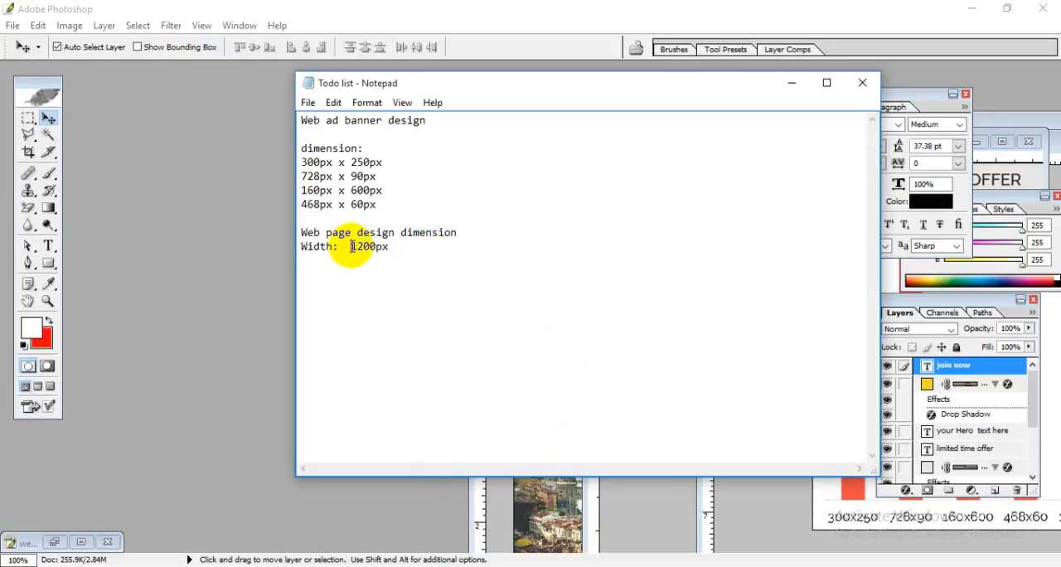
{"action": "key", "text": "BackSpace"}
{"action": "left_click", "coordinate": [422, 259]}
{"action": "left_click", "coordinate": [395, 246]}
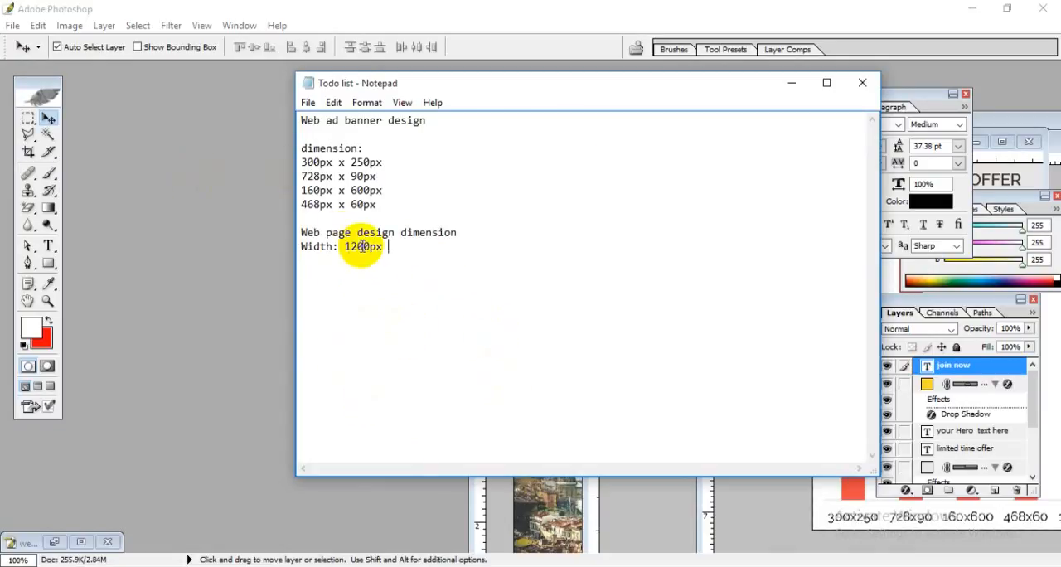
{"action": "left_click", "coordinate": [356, 73]}
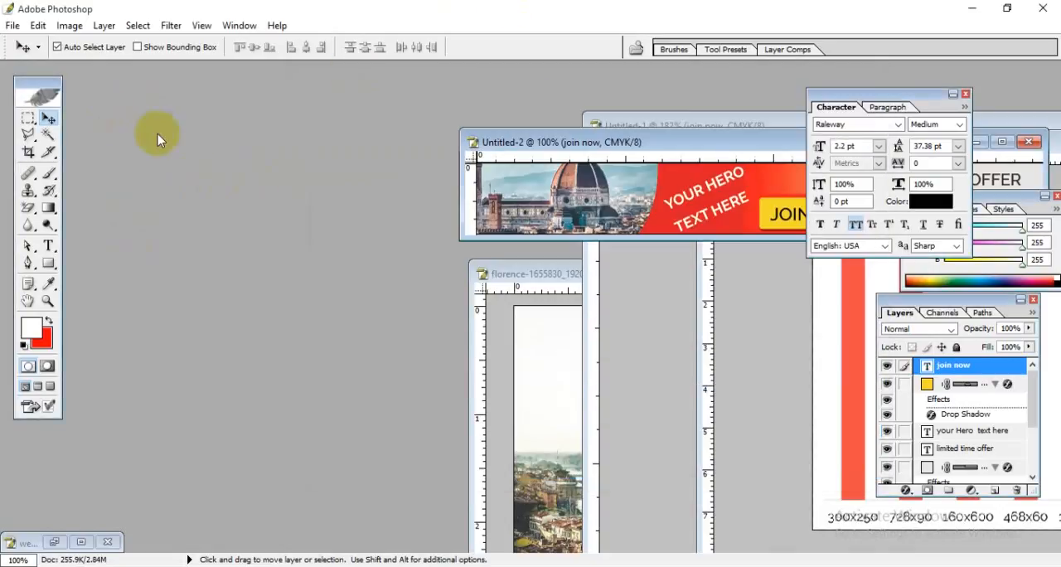
Step: Create a new 1200 x 1048 px document at 300 pixels/cm in CMYK Color with a white background and maximize its window
{"action": "key", "text": "ctrl+n"}
{"action": "left_click_drag", "start_coordinate": [504, 138], "coordinate": [264, 96]}
{"action": "double_click", "coordinate": [282, 165]}
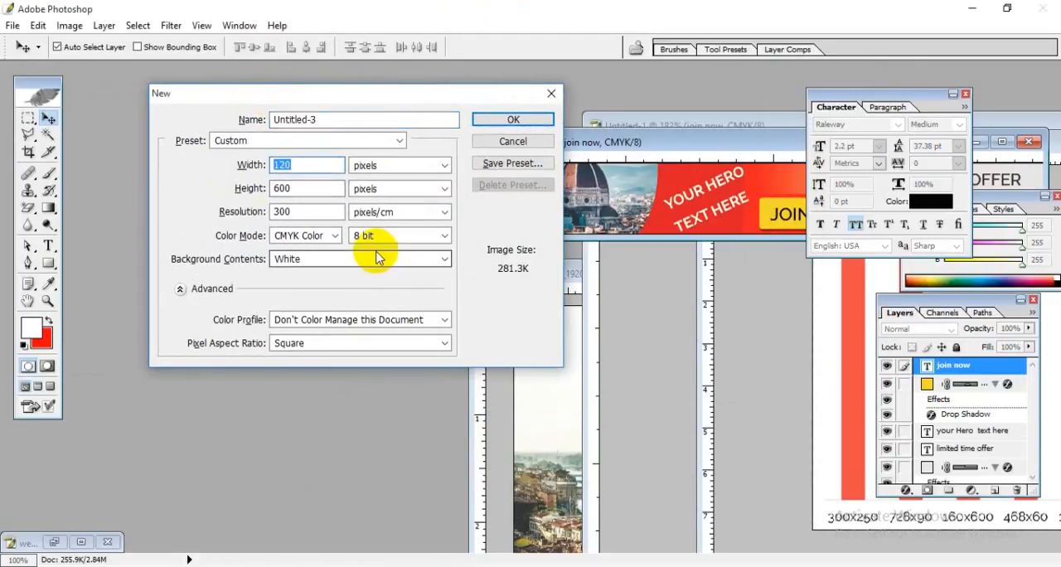
{"action": "type", "text": "1200"}
{"action": "double_click", "coordinate": [308, 187]}
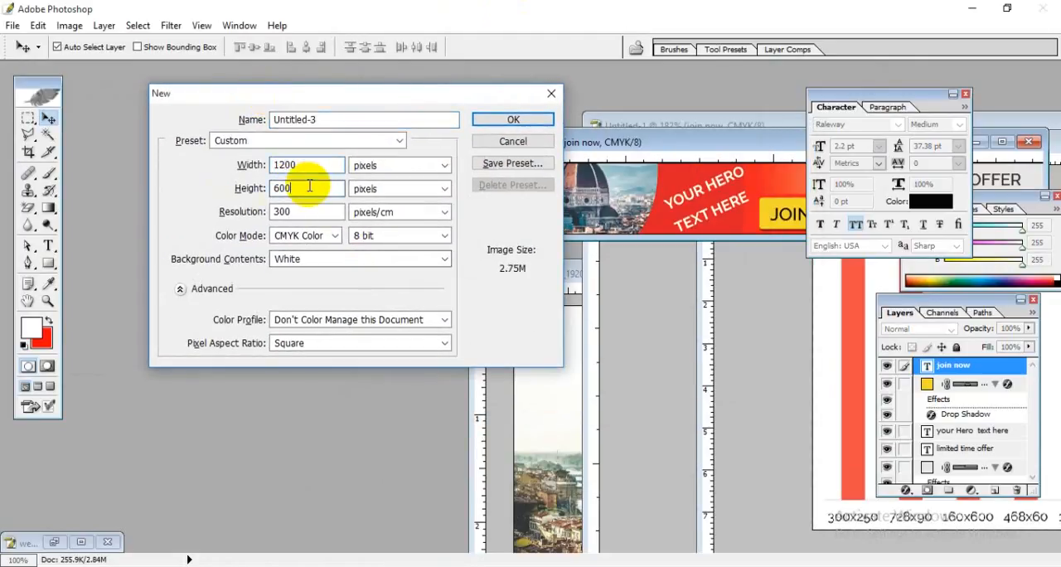
{"action": "type", "text": "10"}
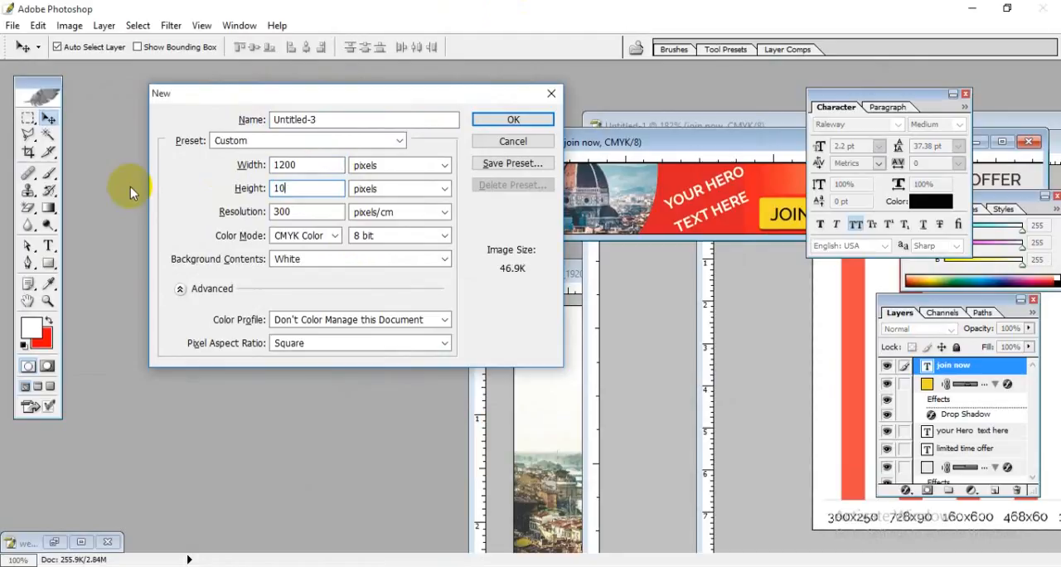
{"action": "type", "text": "48"}
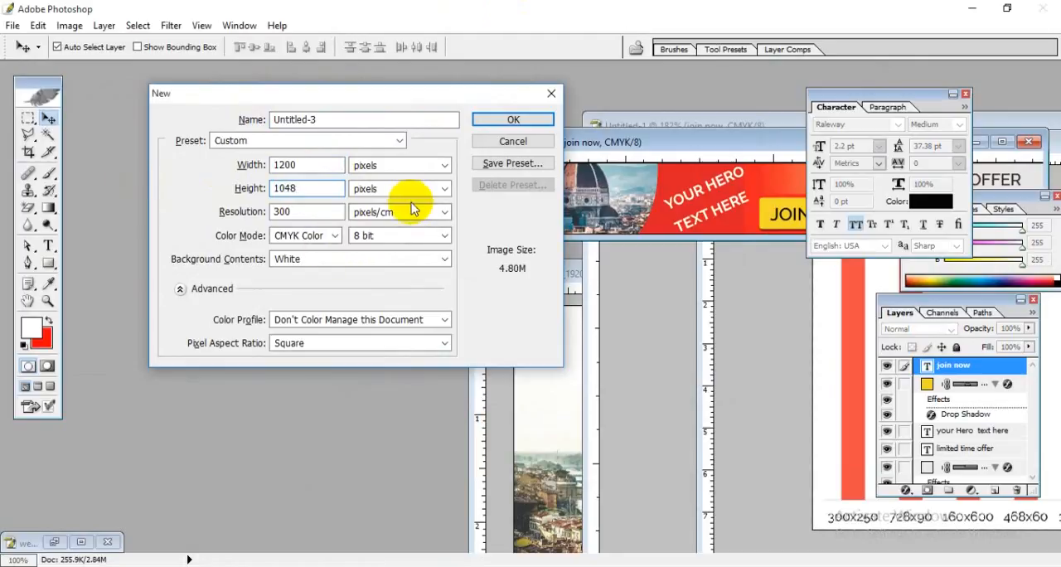
{"action": "left_click", "coordinate": [503, 121]}
{"action": "double_click", "coordinate": [381, 102]}
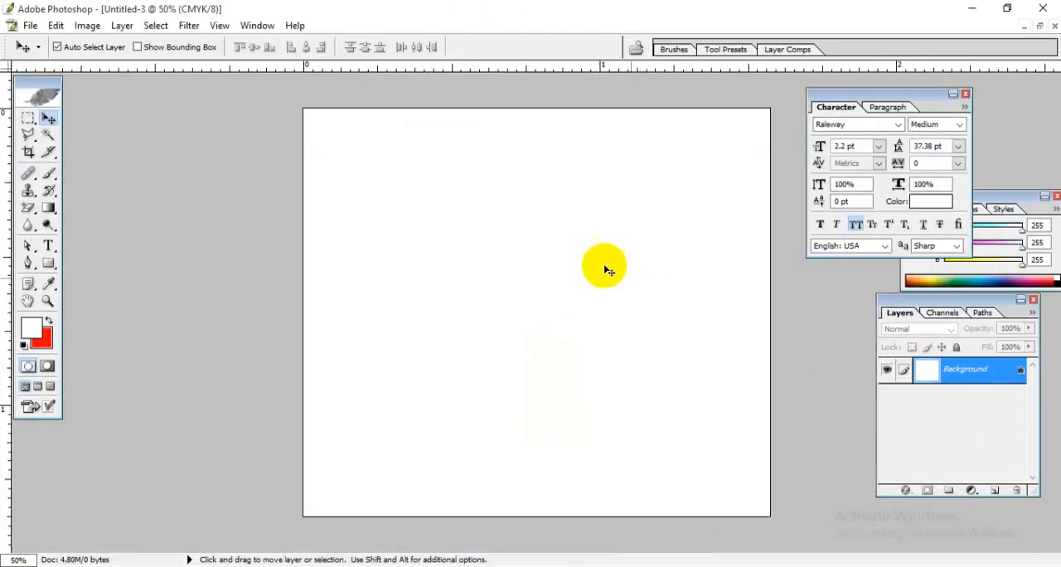
Step: Restore the blank web page document's window, move the 728 x 90 px banner window aside, and maximize the blank document again
{"action": "scroll", "coordinate": [626, 312], "scroll_direction": "up", "scroll_amount": 4}
{"action": "scroll", "coordinate": [632, 310], "scroll_direction": "up", "scroll_amount": 1}
{"action": "scroll", "coordinate": [599, 483], "scroll_direction": "up", "scroll_amount": 4}
{"action": "scroll", "coordinate": [601, 485], "scroll_direction": "down", "scroll_amount": 4}
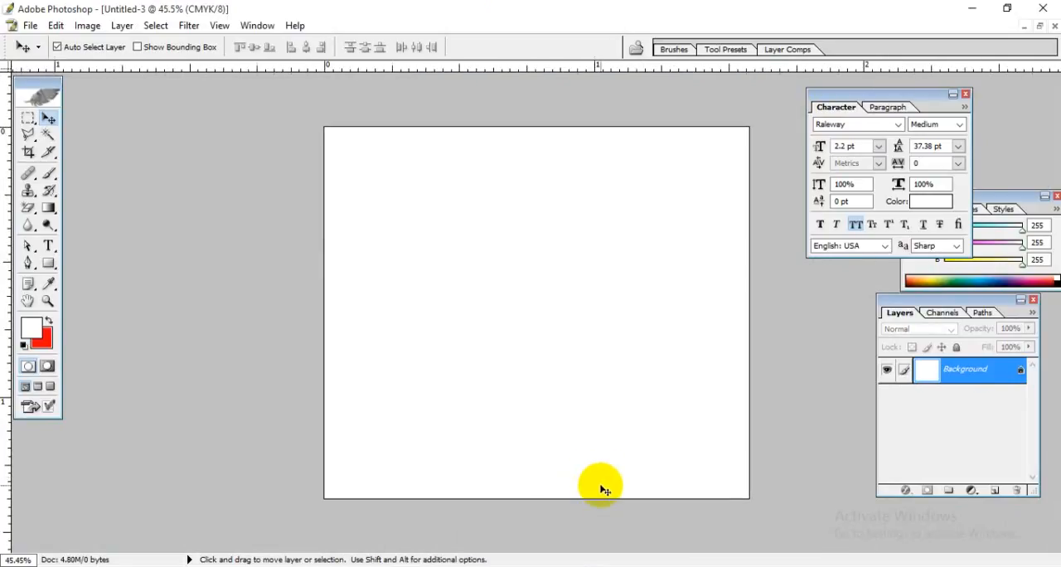
{"action": "left_click", "coordinate": [1039, 26]}
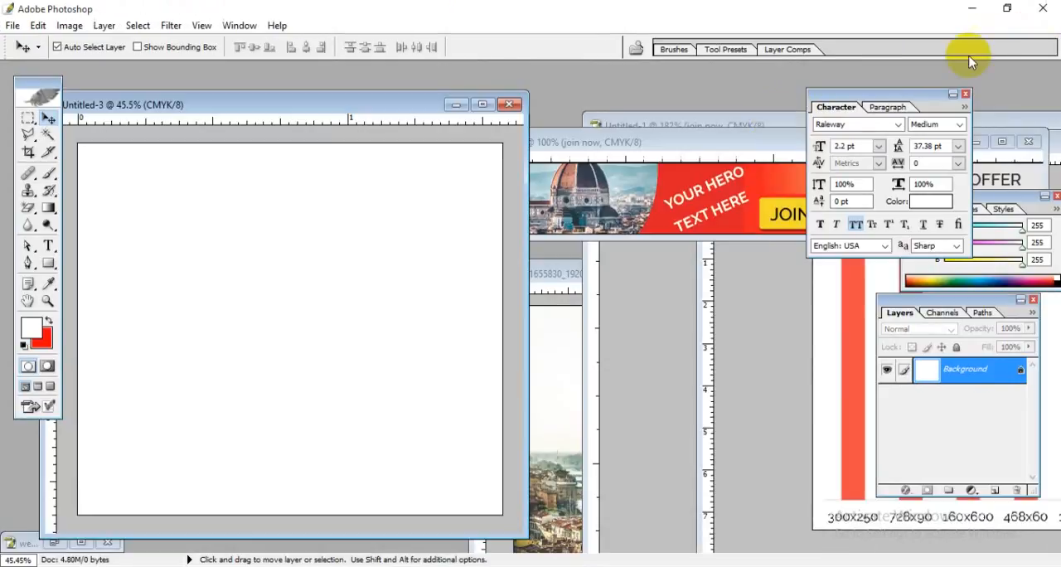
{"action": "left_click_drag", "start_coordinate": [617, 146], "coordinate": [850, 183]}
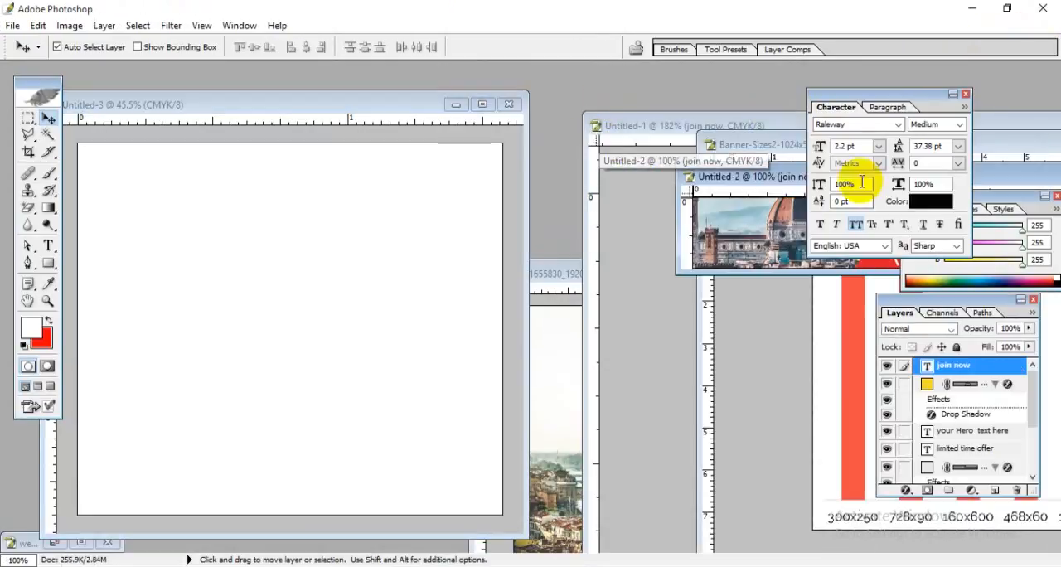
{"action": "left_click", "coordinate": [407, 105]}
{"action": "left_click", "coordinate": [483, 104]}
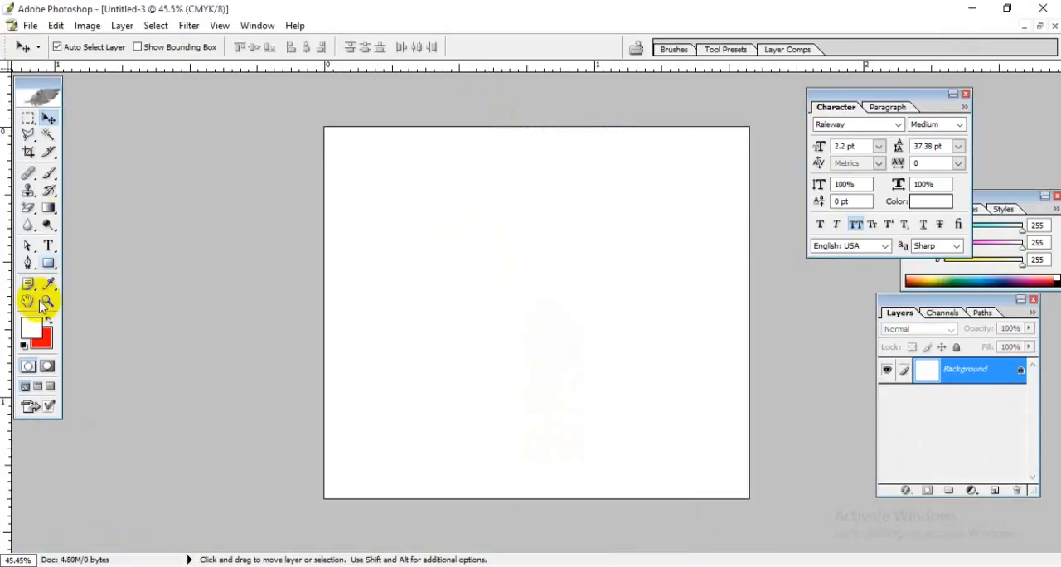
Step: Draw a full-width rectangle shape covering about the upper two thirds of the blank web page document
{"action": "left_click", "coordinate": [49, 265]}
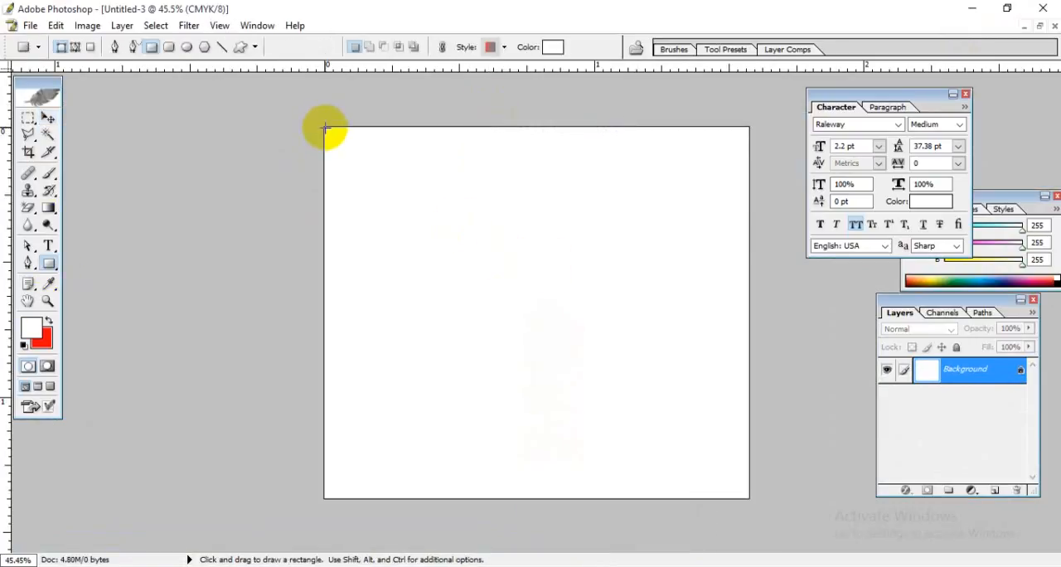
{"action": "left_click_drag", "start_coordinate": [323, 126], "coordinate": [747, 360]}
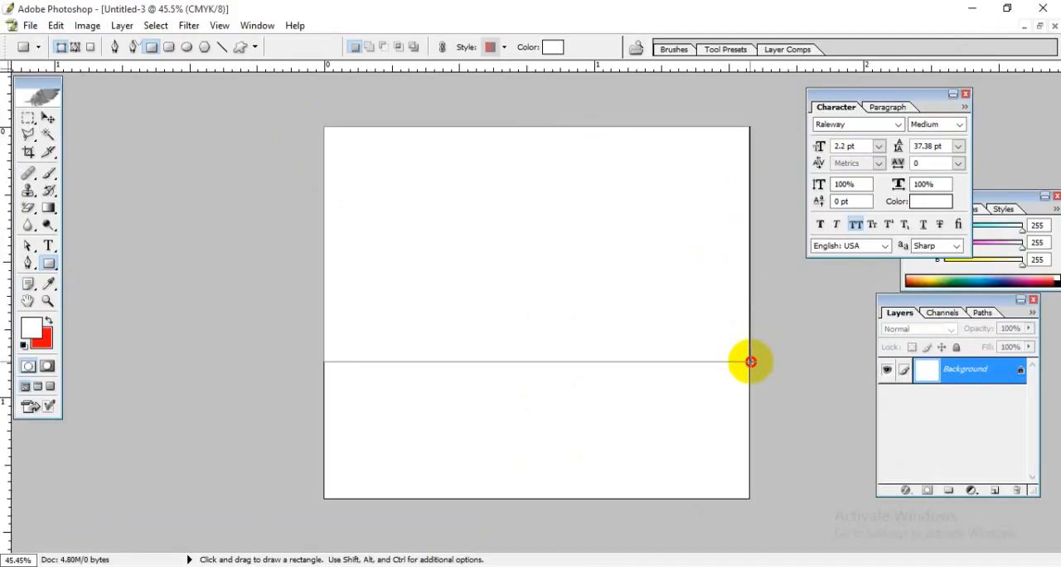
{"action": "left_click_drag", "start_coordinate": [749, 363], "coordinate": [749, 363]}
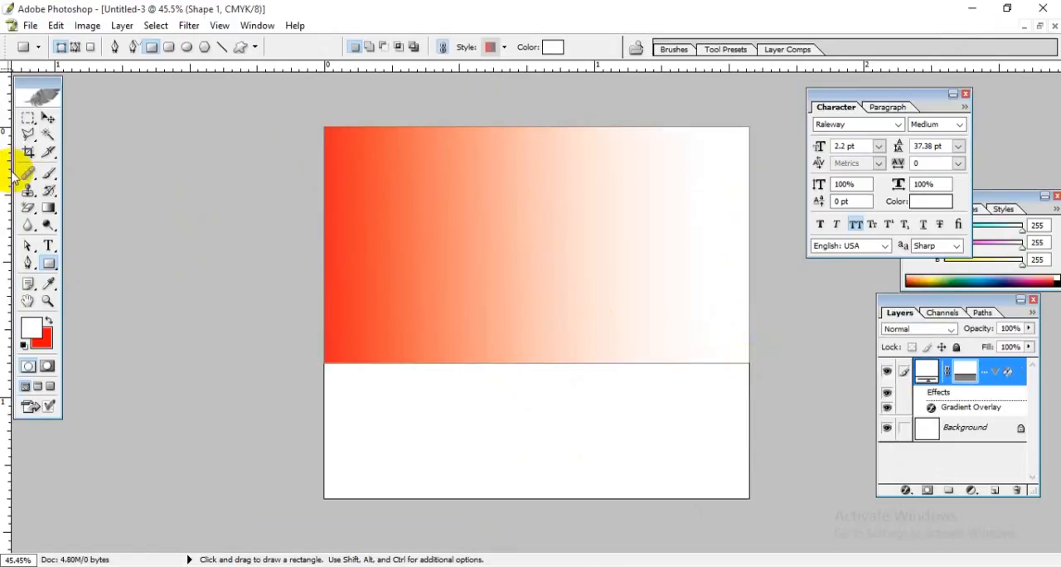
{"action": "left_click", "coordinate": [48, 120]}
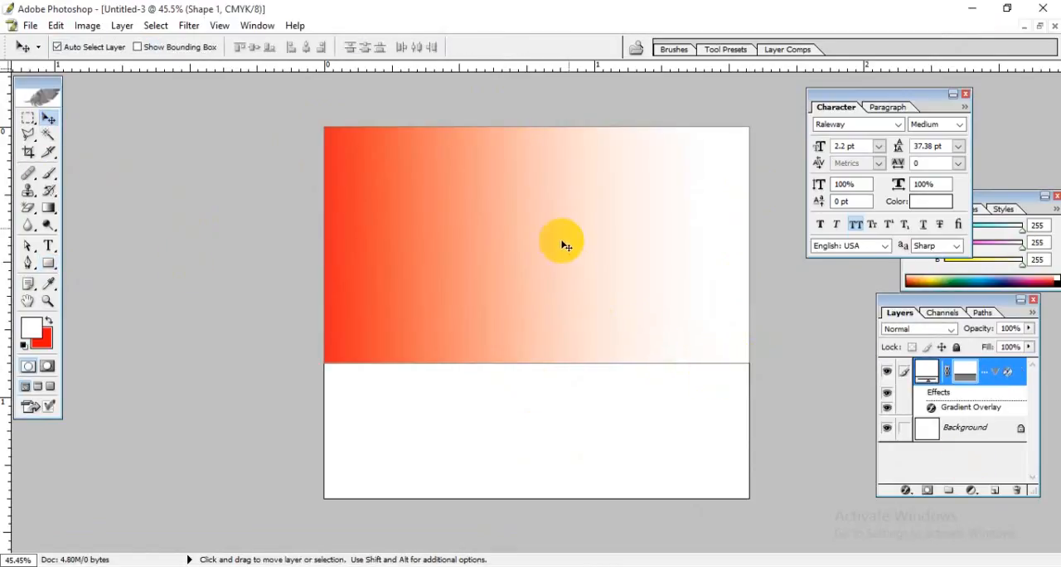
{"action": "left_click", "coordinate": [351, 229]}
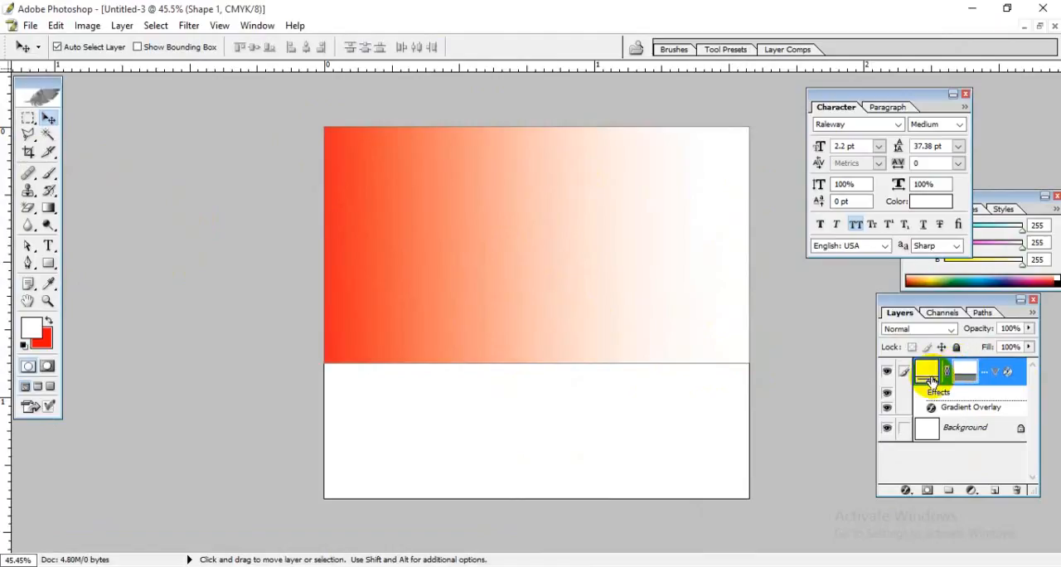
Step: Turn off the Gradient Overlay effect in the rectangle shape's layer style
{"action": "left_click", "coordinate": [998, 373]}
{"action": "left_click", "coordinate": [996, 372]}
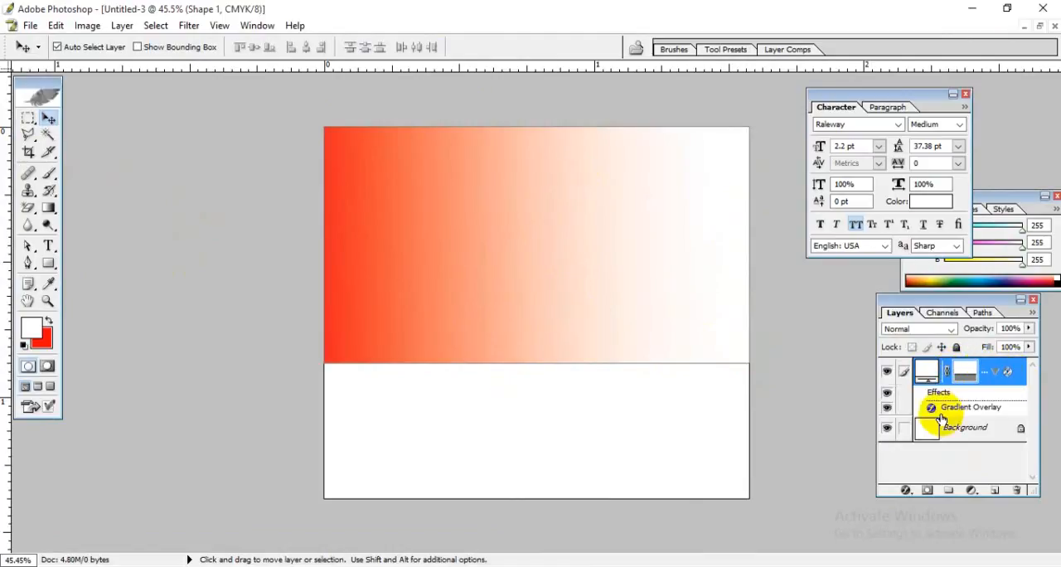
{"action": "double_click", "coordinate": [968, 409]}
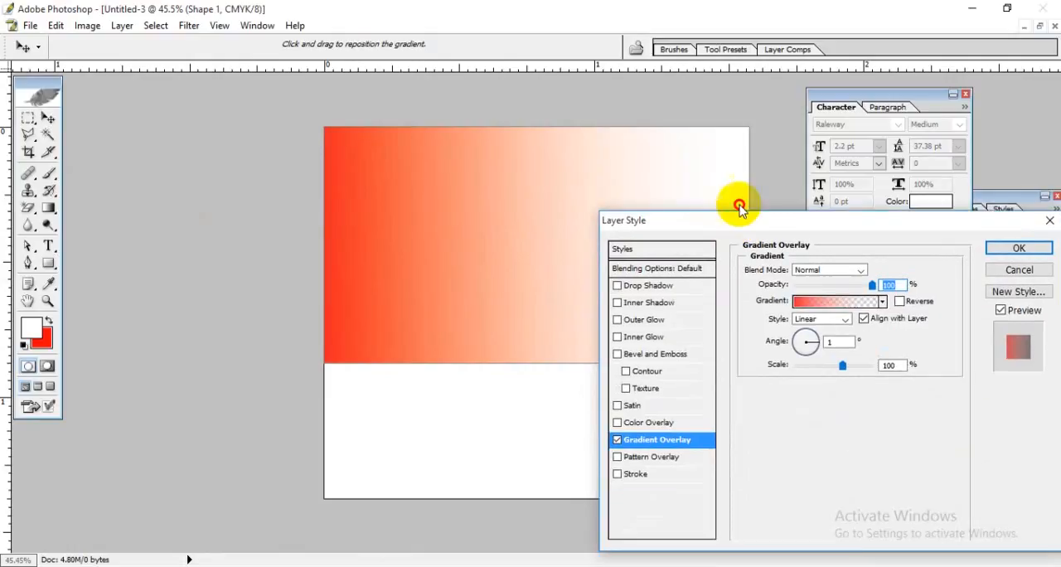
{"action": "left_click", "coordinate": [617, 352]}
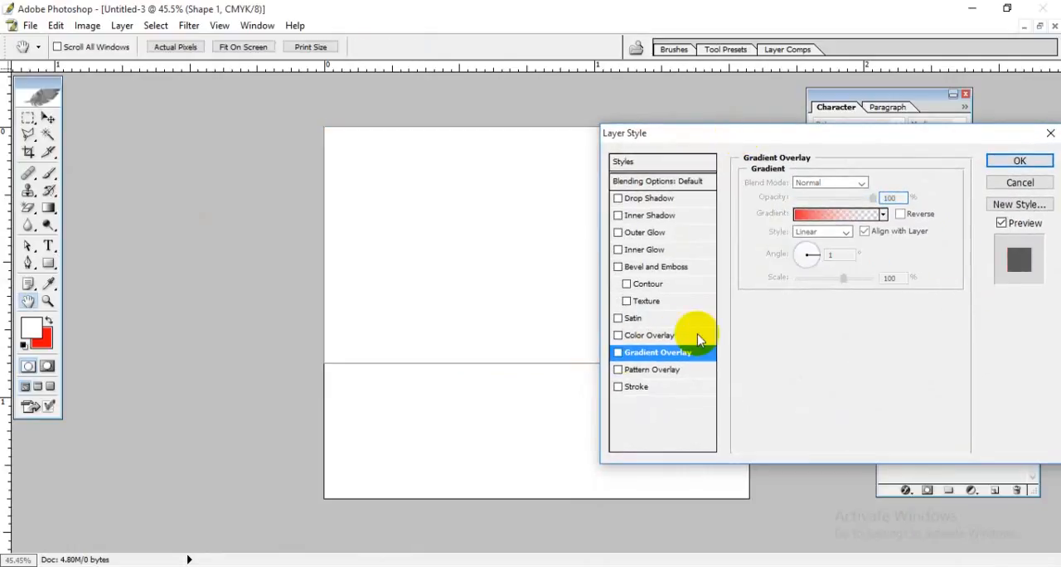
{"action": "left_click", "coordinate": [1019, 160]}
Step: Set the rectangle shape's fill color to a bright red
{"action": "double_click", "coordinate": [926, 372]}
{"action": "left_click", "coordinate": [881, 356]}
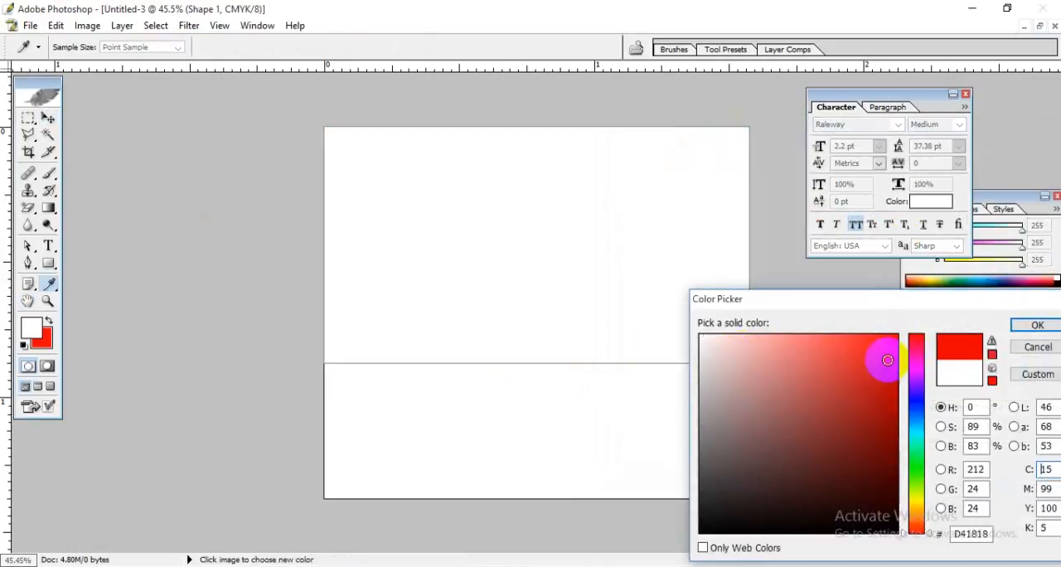
{"action": "left_click", "coordinate": [990, 355]}
{"action": "left_click", "coordinate": [1037, 325]}
{"action": "left_click", "coordinate": [48, 118]}
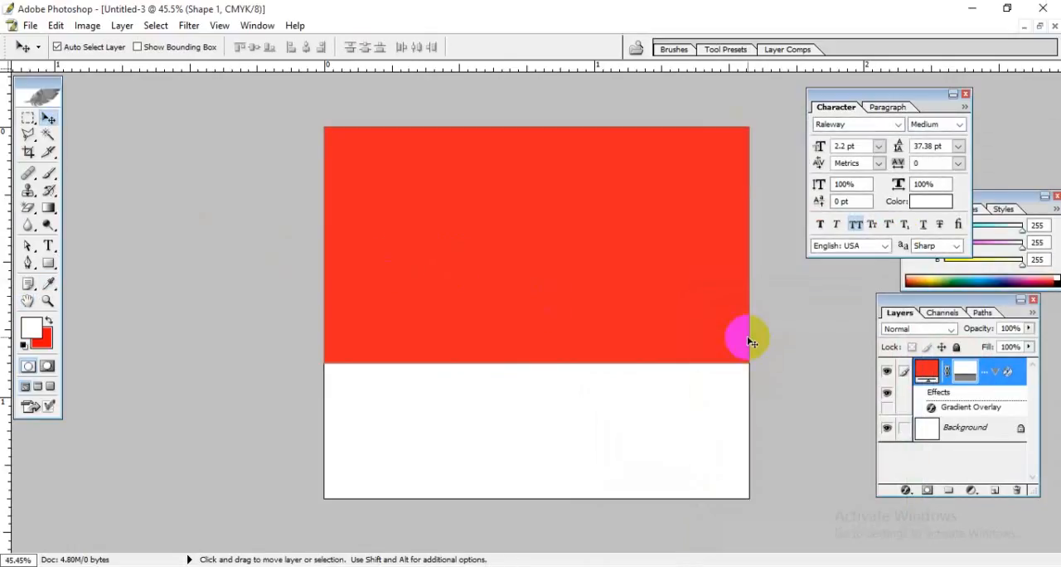
Step: Change the rectangle shape's fill to mid grey 7D7D7D and select the Background layer
{"action": "double_click", "coordinate": [926, 374]}
{"action": "left_click_drag", "start_coordinate": [746, 367], "coordinate": [644, 428]}
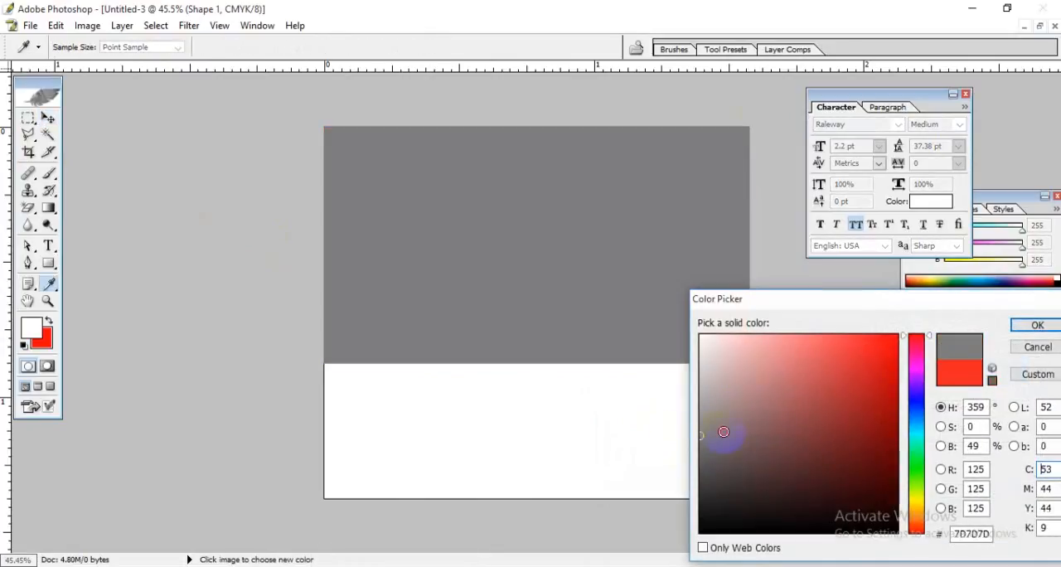
{"action": "left_click", "coordinate": [1035, 326]}
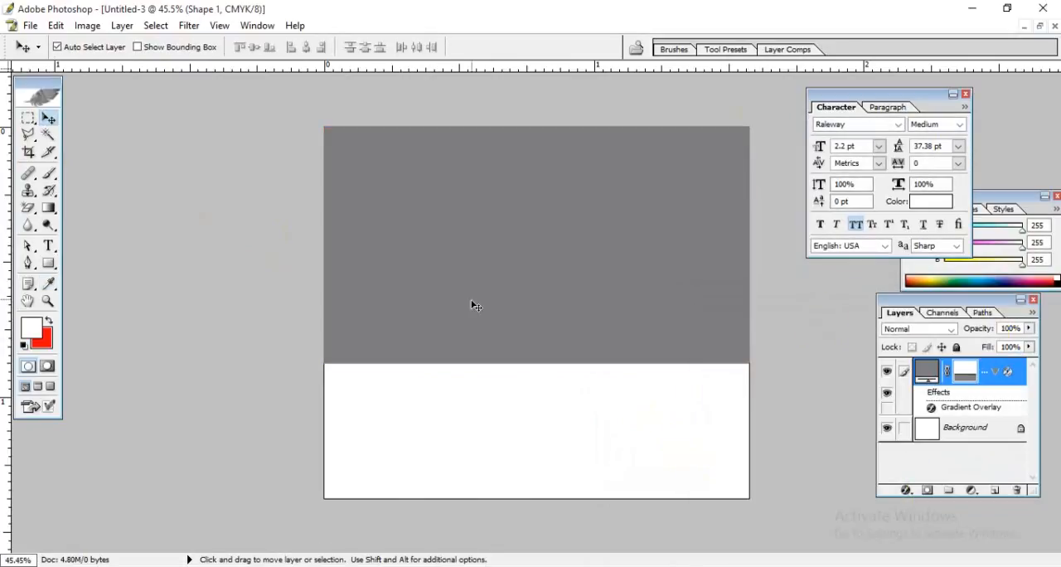
{"action": "left_click", "coordinate": [499, 417]}
{"action": "left_click", "coordinate": [587, 414]}
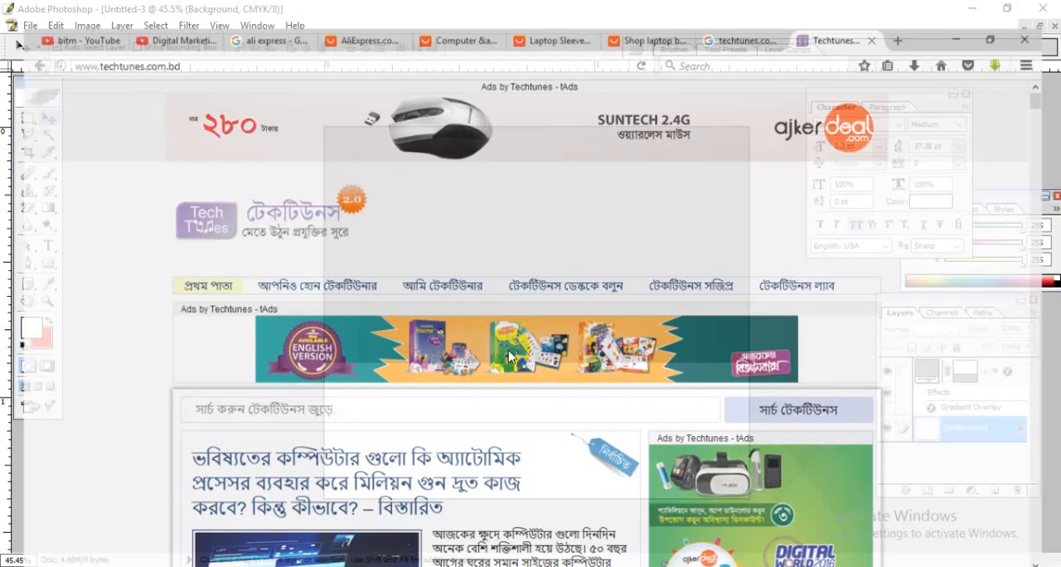
Step: Switch to the browser and search Google for "ui colors"
{"action": "left_click", "coordinate": [833, 11]}
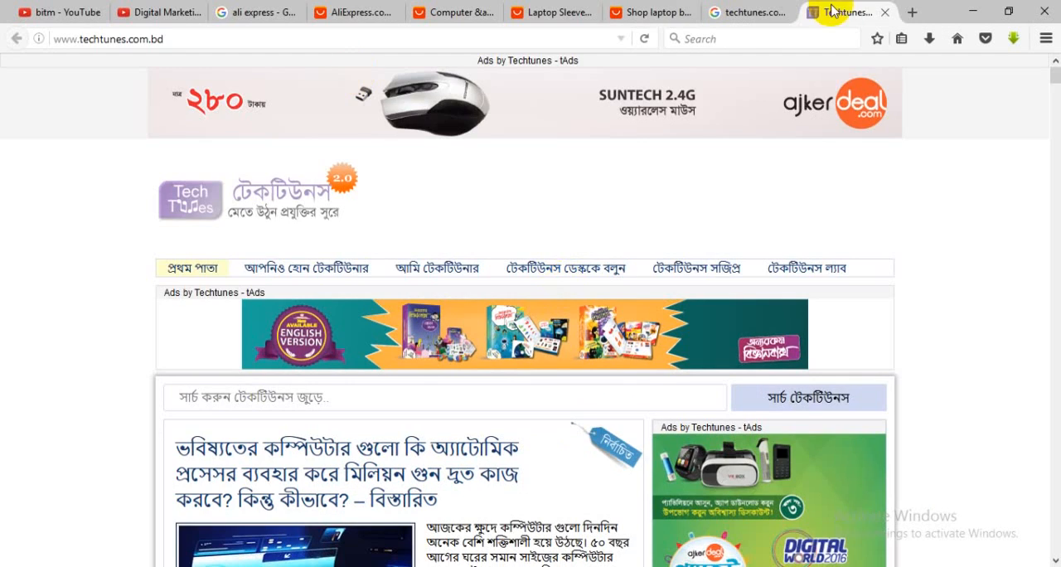
{"action": "left_click", "coordinate": [914, 12]}
{"action": "type", "text": "google.com/"}
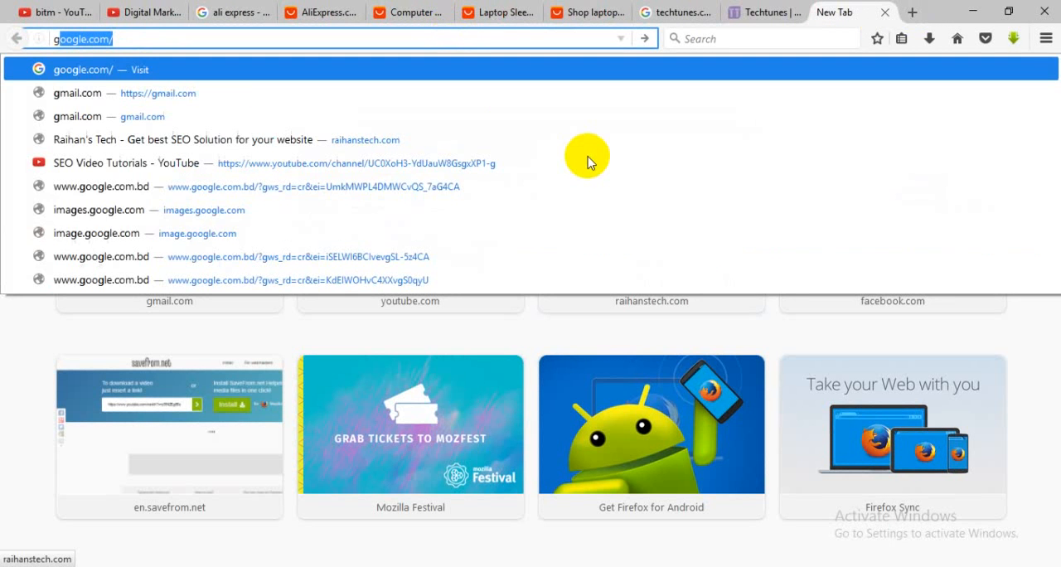
{"action": "left_click", "coordinate": [226, 12]}
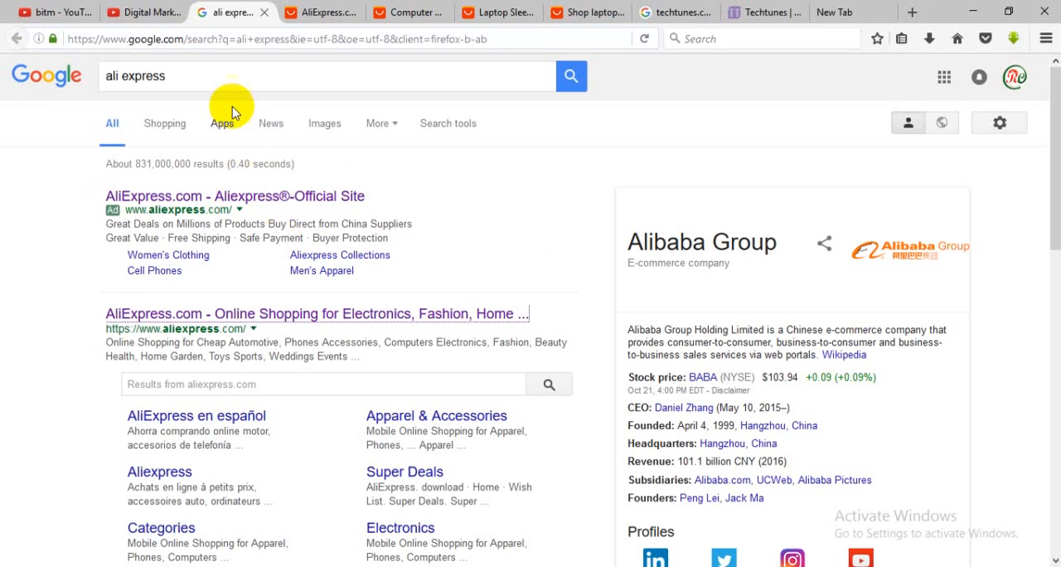
{"action": "left_click_drag", "start_coordinate": [204, 80], "coordinate": [31, 79]}
{"action": "type", "text": "ui"}
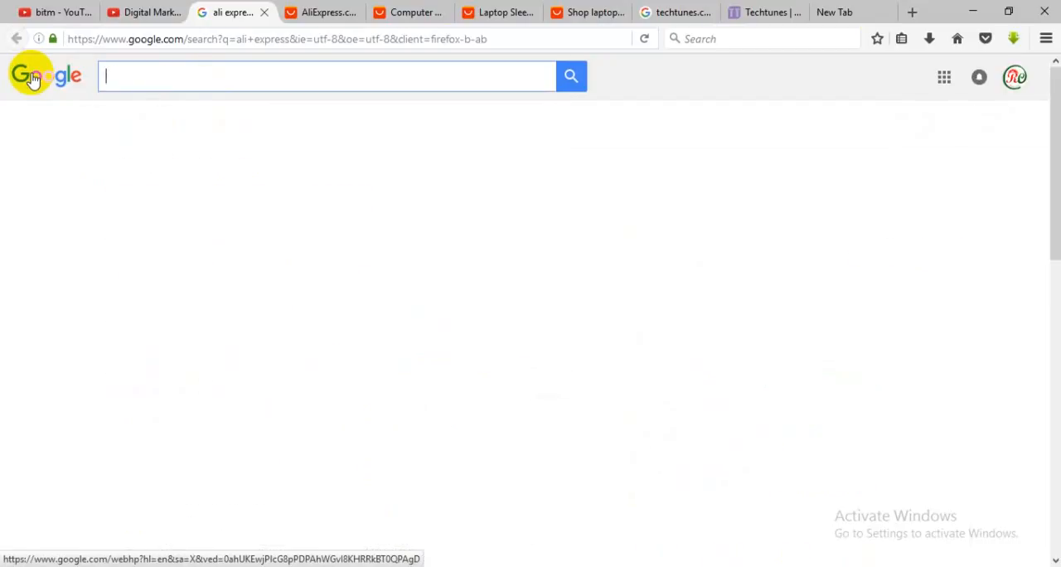
{"action": "type", "text": " co"}
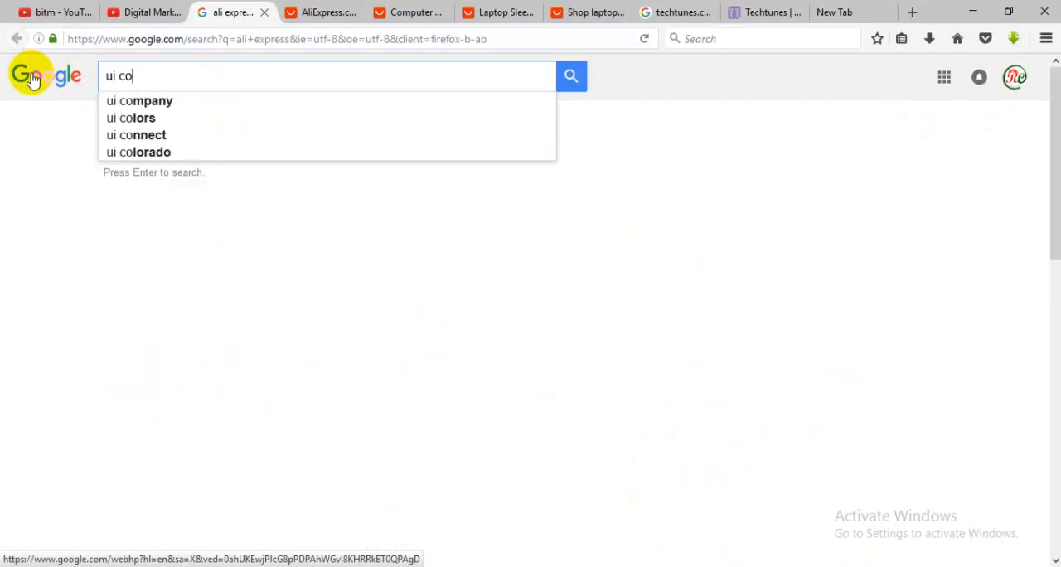
{"action": "type", "text": "lor "}
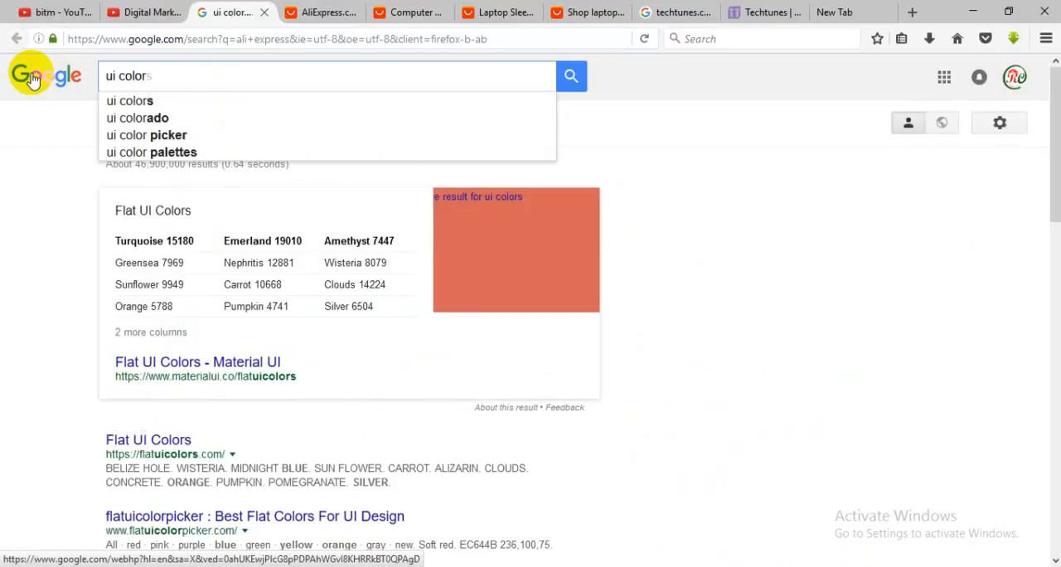
{"action": "type", "text": "s"}
{"action": "key", "text": "Return"}
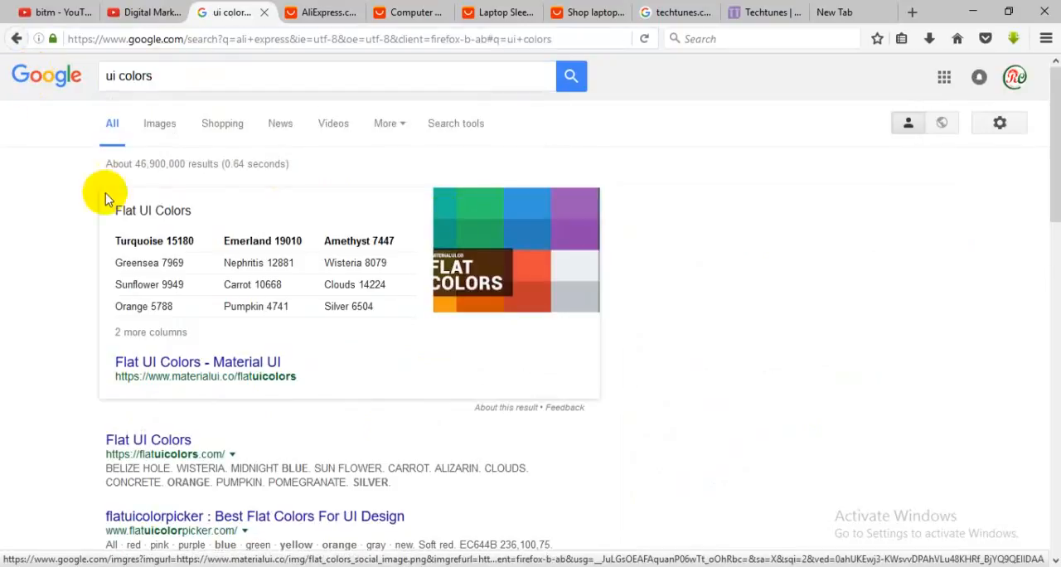
Step: Open the flatuicolors.com Flat UI Colors result in a new browser tab and view it
{"action": "scroll", "coordinate": [111, 338], "scroll_direction": "down", "scroll_amount": 3}
{"action": "right_click", "coordinate": [154, 309]}
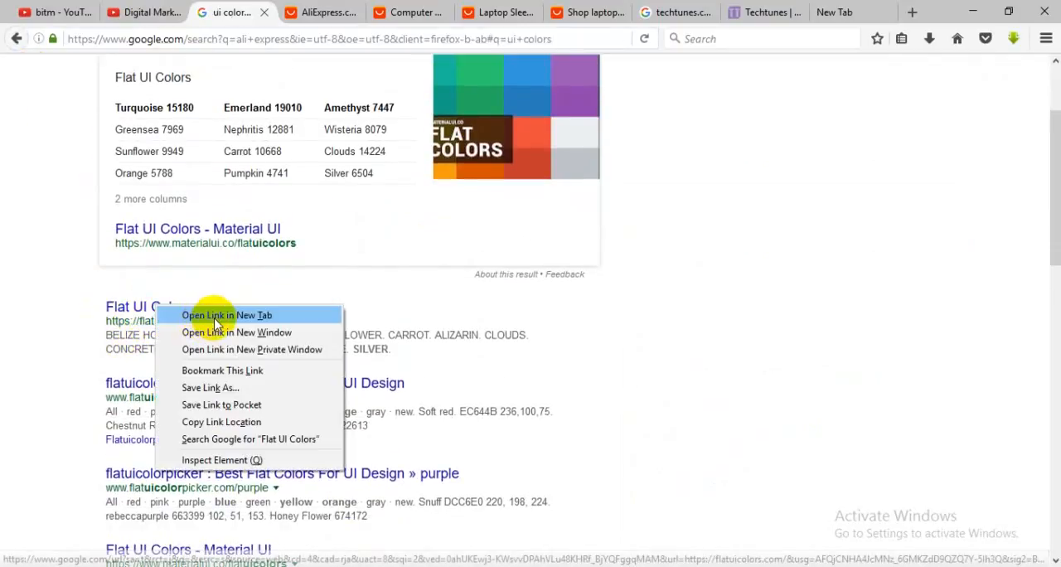
{"action": "left_click", "coordinate": [224, 315]}
{"action": "left_click", "coordinate": [284, 12]}
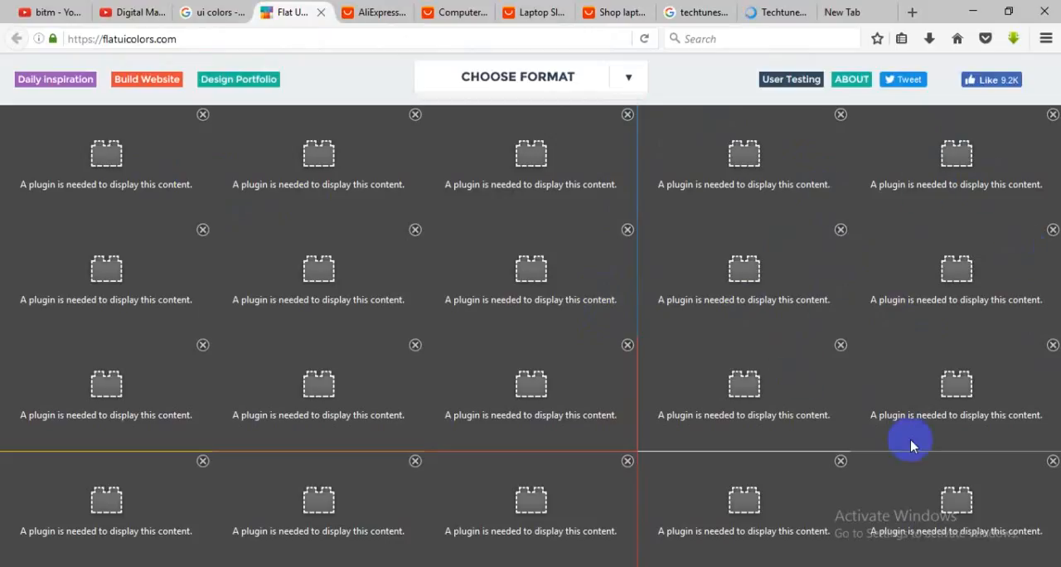
Step: Return to the "ui colors" search results and open the Flat Colors palette image preview
{"action": "left_click", "coordinate": [222, 20]}
{"action": "scroll", "coordinate": [431, 290], "scroll_direction": "up", "scroll_amount": 2}
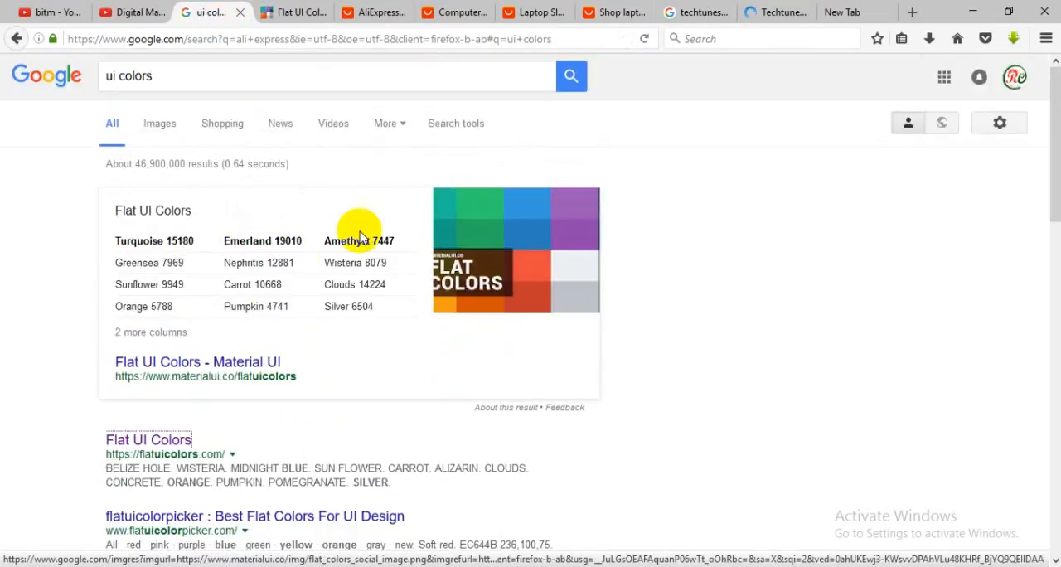
{"action": "left_click", "coordinate": [485, 214]}
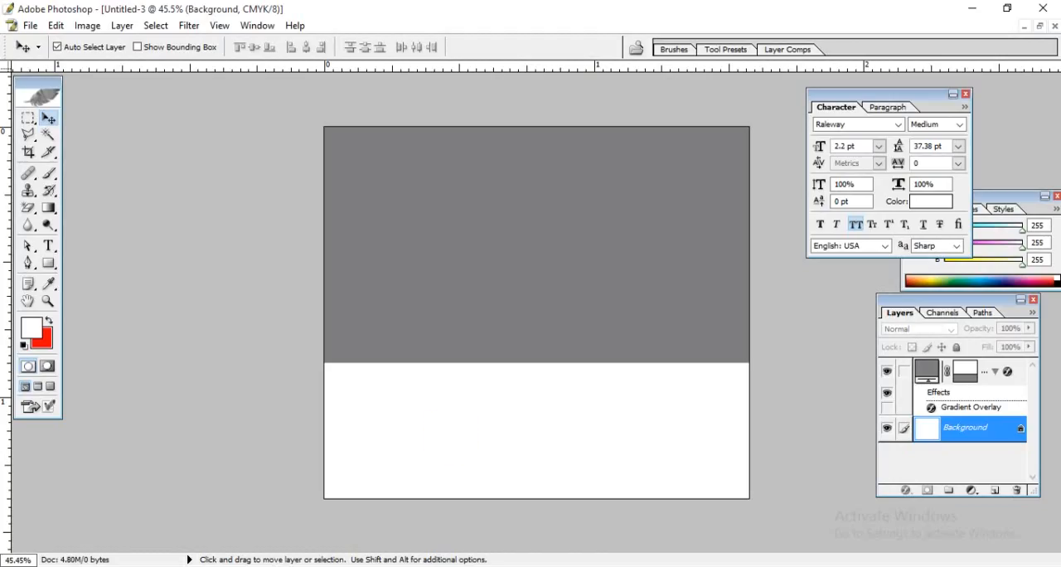
{"action": "left_click", "coordinate": [38, 338]}
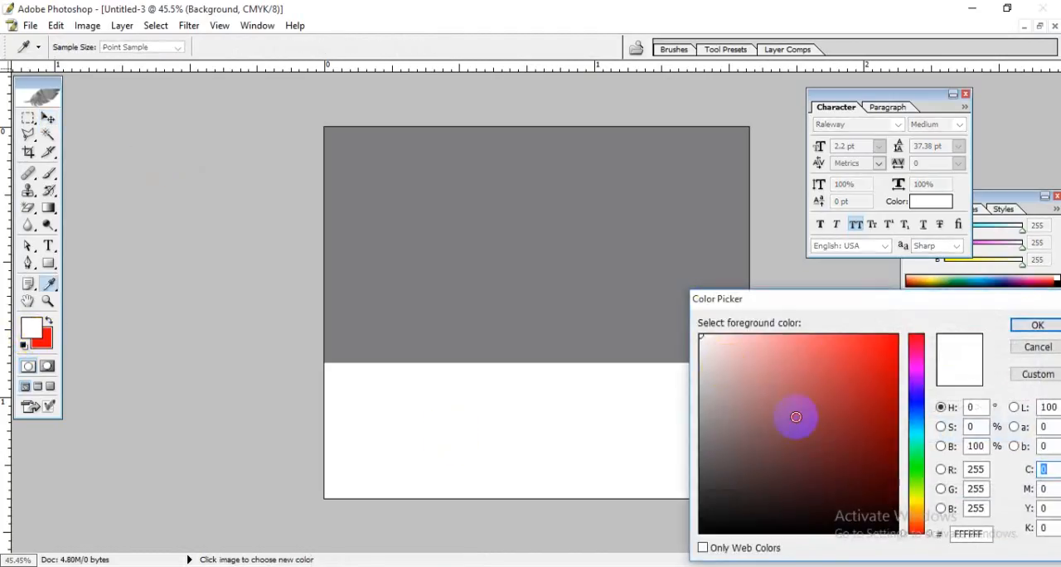
{"action": "left_click", "coordinate": [858, 337]}
{"action": "mouse_move", "coordinate": [911, 350]}
{"action": "left_mouse_down"}
{"action": "mouse_move", "coordinate": [918, 420]}
{"action": "mouse_move", "coordinate": [917, 410]}
{"action": "left_mouse_up"}
{"action": "mouse_move", "coordinate": [850, 452]}
{"action": "left_mouse_down"}
{"action": "mouse_move", "coordinate": [817, 524]}
{"action": "mouse_move", "coordinate": [805, 418]}
{"action": "mouse_move", "coordinate": [798, 435]}
{"action": "mouse_move", "coordinate": [814, 442]}
{"action": "mouse_move", "coordinate": [841, 405]}
{"action": "mouse_move", "coordinate": [800, 432]}
{"action": "left_mouse_up"}
{"action": "mouse_move", "coordinate": [829, 387]}
{"action": "left_mouse_down"}
{"action": "mouse_move", "coordinate": [774, 372]}
{"action": "mouse_move", "coordinate": [815, 377]}
{"action": "mouse_move", "coordinate": [801, 376]}
{"action": "mouse_move", "coordinate": [820, 428]}
{"action": "mouse_move", "coordinate": [812, 343]}
{"action": "mouse_move", "coordinate": [801, 362]}
{"action": "mouse_move", "coordinate": [865, 399]}
{"action": "left_mouse_up"}
{"action": "left_click_drag", "start_coordinate": [873, 298], "coordinate": [806, 204]}
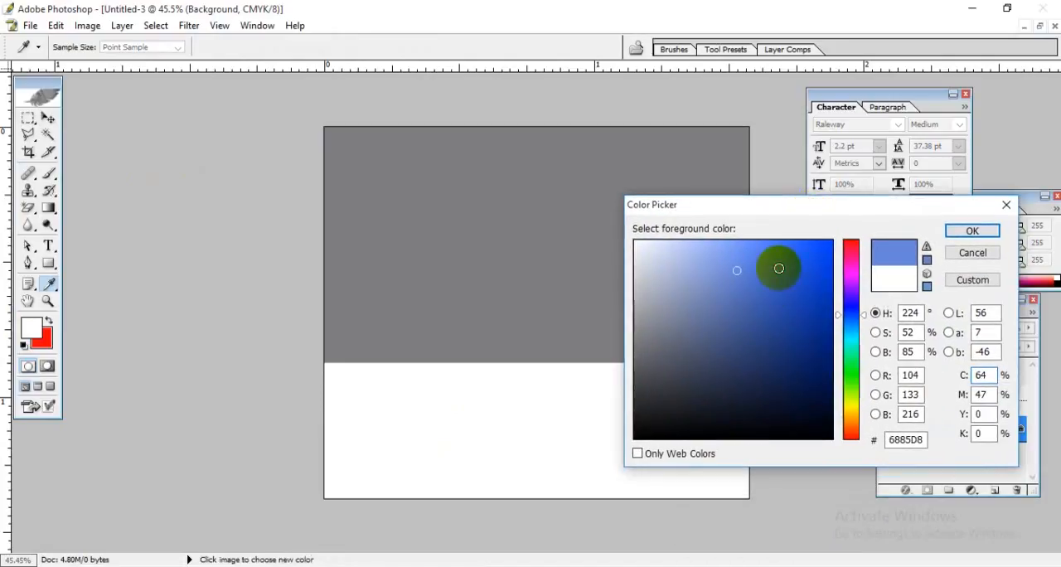
{"action": "left_click_drag", "start_coordinate": [777, 262], "coordinate": [837, 293]}
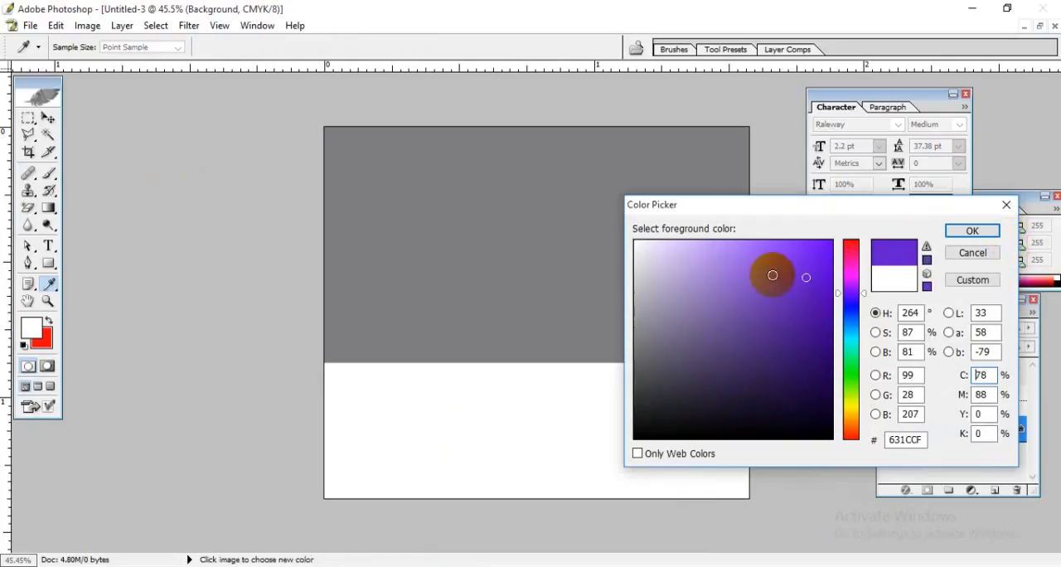
{"action": "left_click_drag", "start_coordinate": [772, 275], "coordinate": [694, 241]}
{"action": "left_click", "coordinate": [848, 262]}
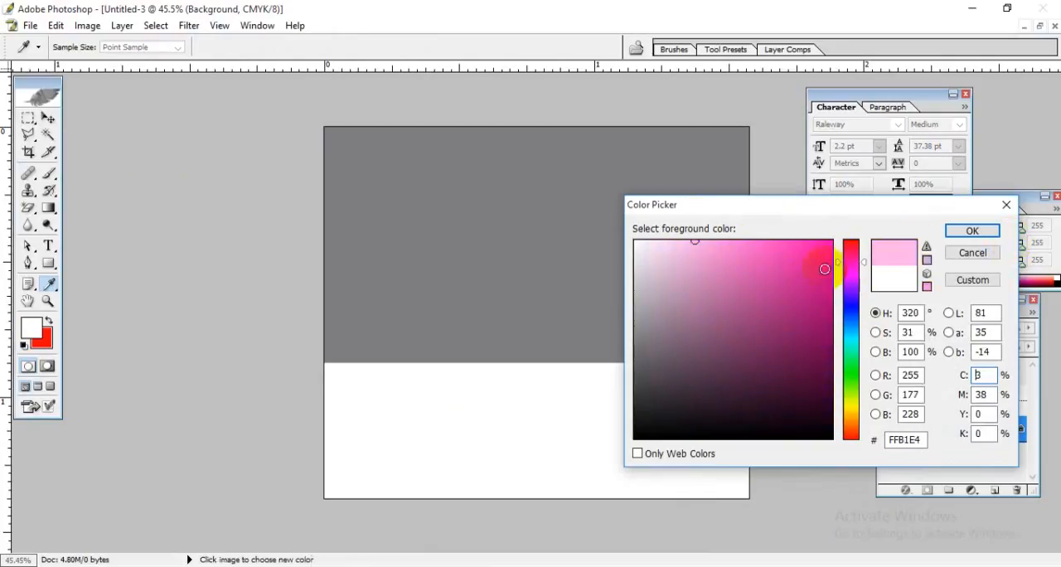
{"action": "mouse_move", "coordinate": [824, 265]}
{"action": "left_mouse_down"}
{"action": "mouse_move", "coordinate": [845, 238]}
{"action": "mouse_move", "coordinate": [830, 334]}
{"action": "left_mouse_up"}
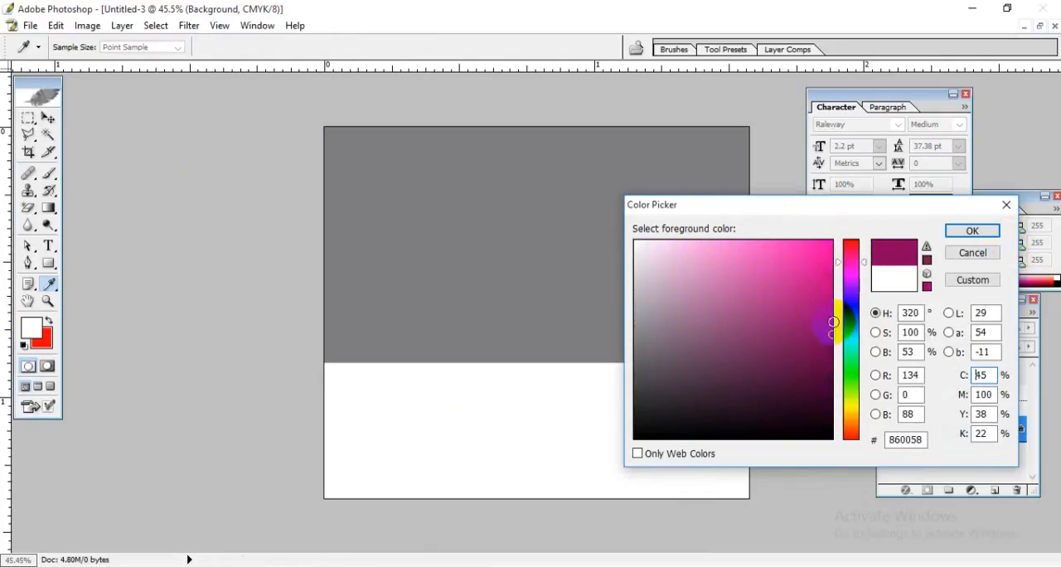
{"action": "left_click", "coordinate": [970, 260]}
Step: Switch to the browser and open the materialui.co Flat Colors palette image on its own page
{"action": "left_click", "coordinate": [501, 566]}
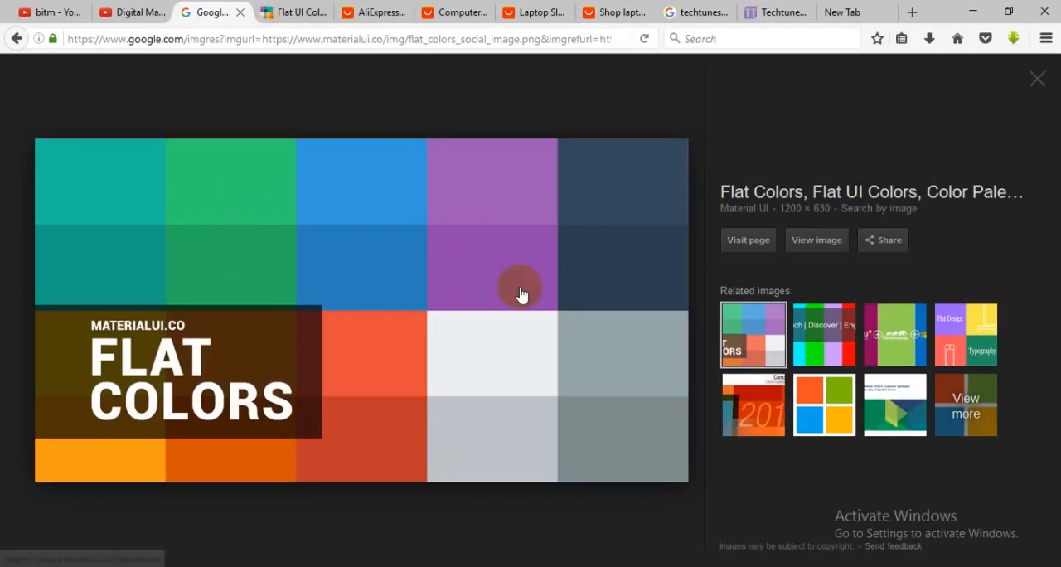
{"action": "right_click", "coordinate": [440, 330]}
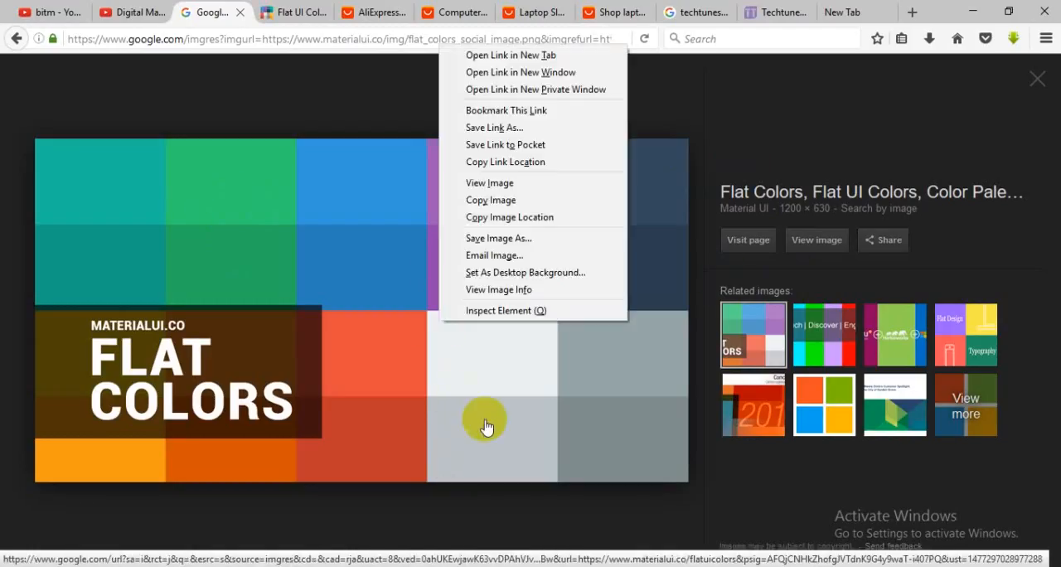
{"action": "left_click", "coordinate": [518, 181]}
Step: Save the palette image as flat_colors_social_image in the resources folder of the desktop folder "Graphics Design live class for ITSGD01 part 12"
{"action": "right_click", "coordinate": [530, 269]}
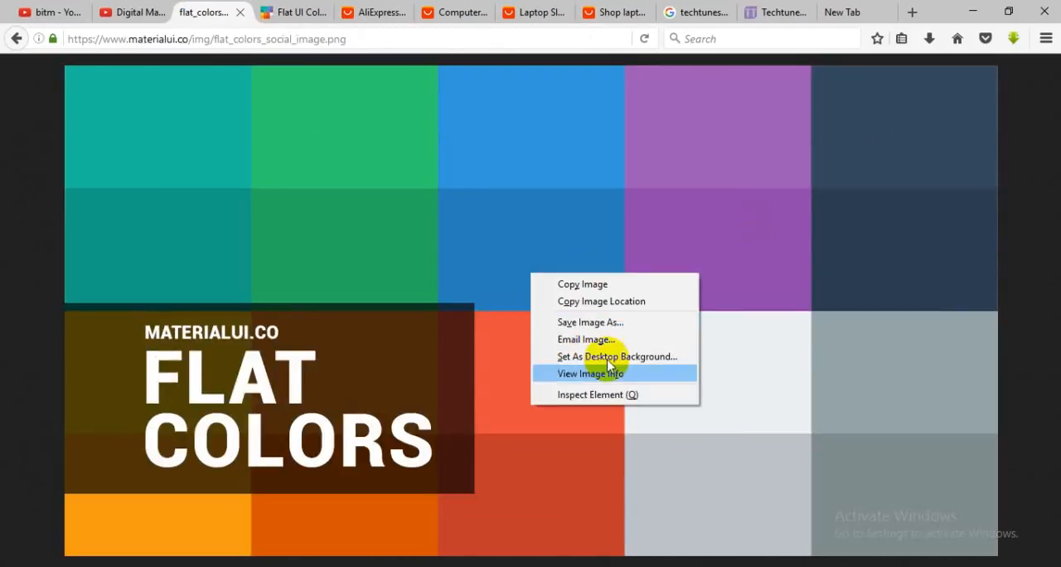
{"action": "left_click", "coordinate": [647, 321]}
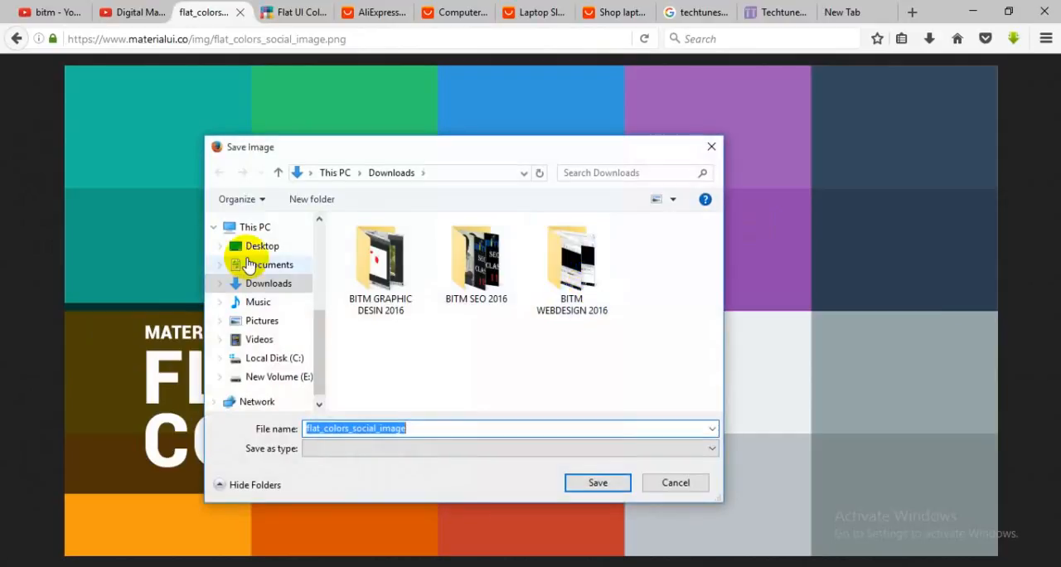
{"action": "left_click", "coordinate": [253, 247]}
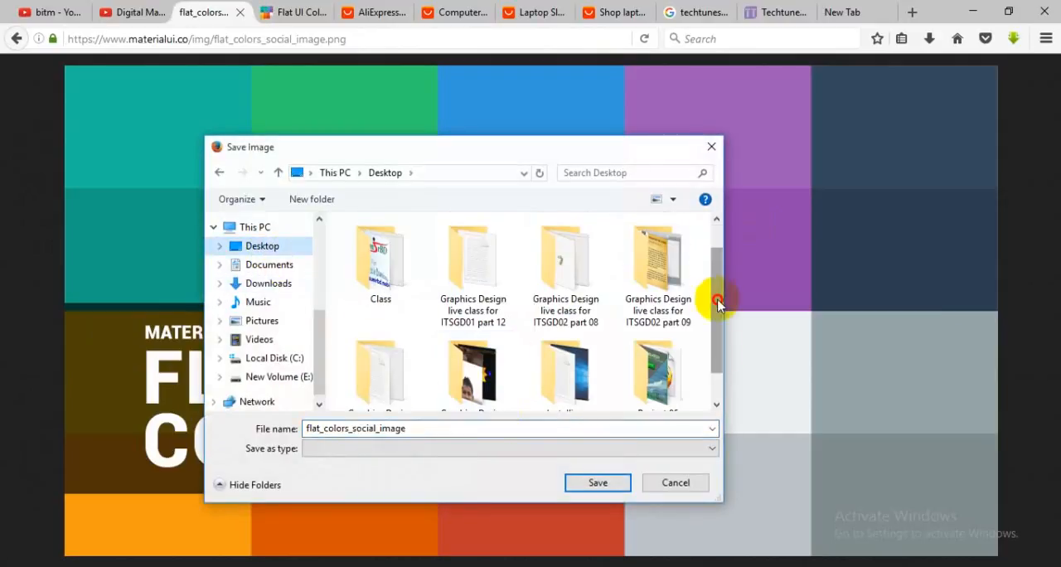
{"action": "scroll", "coordinate": [715, 301], "scroll_direction": "down", "scroll_amount": 1}
{"action": "double_click", "coordinate": [426, 432]}
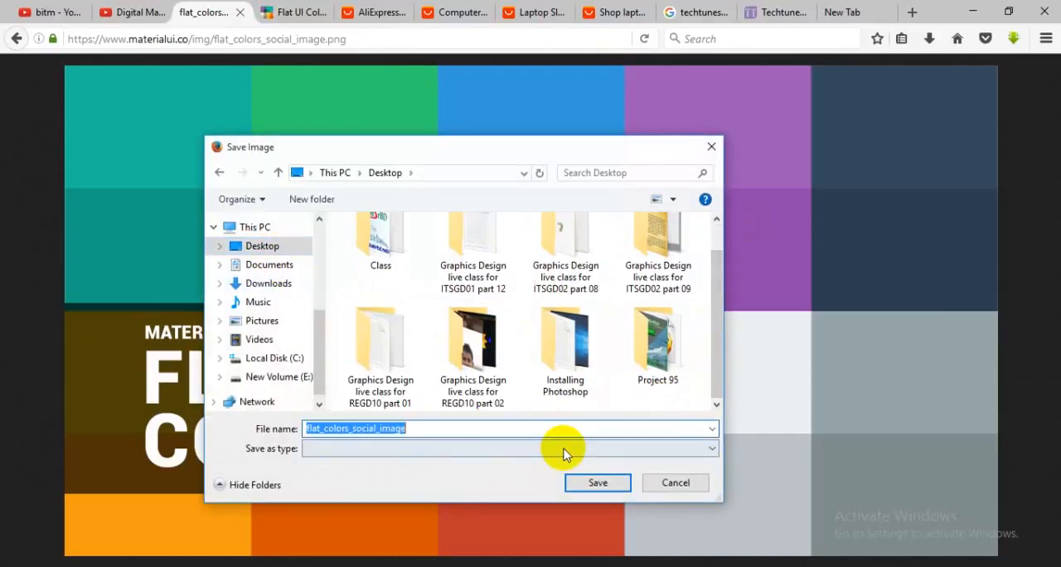
{"action": "left_click", "coordinate": [474, 276]}
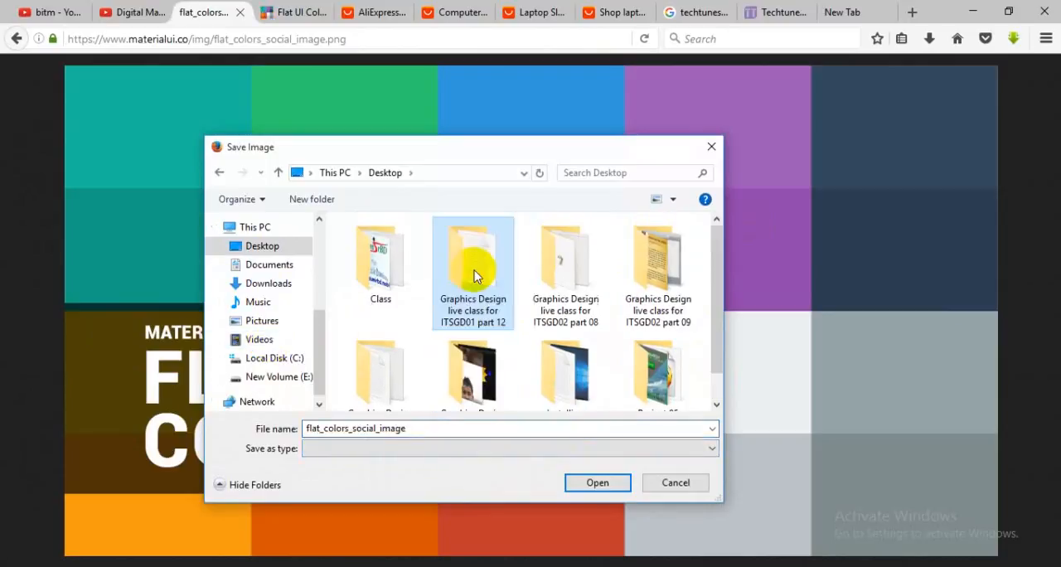
{"action": "double_click", "coordinate": [480, 273]}
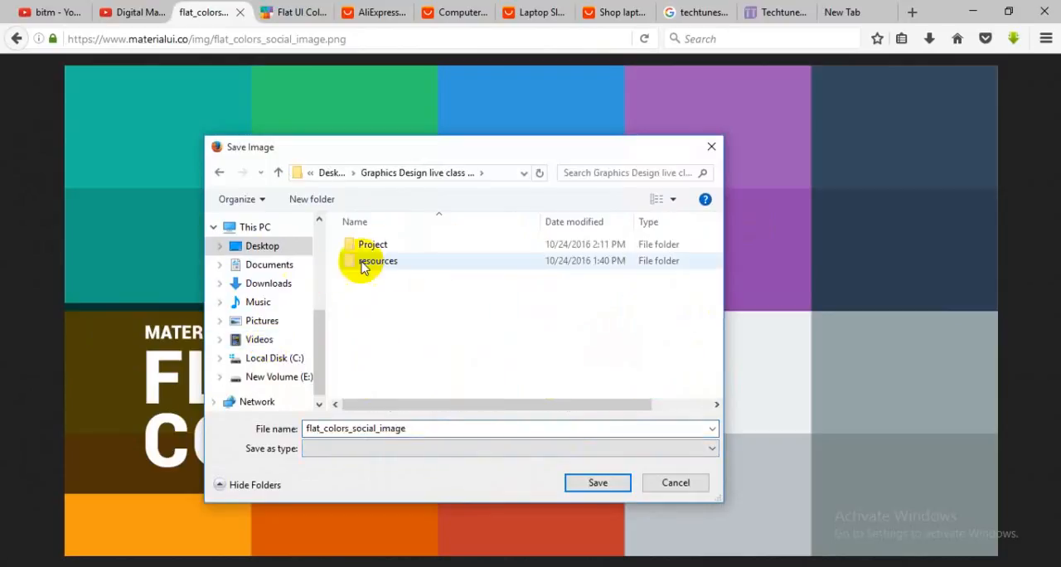
{"action": "double_click", "coordinate": [407, 261]}
{"action": "left_click", "coordinate": [606, 484]}
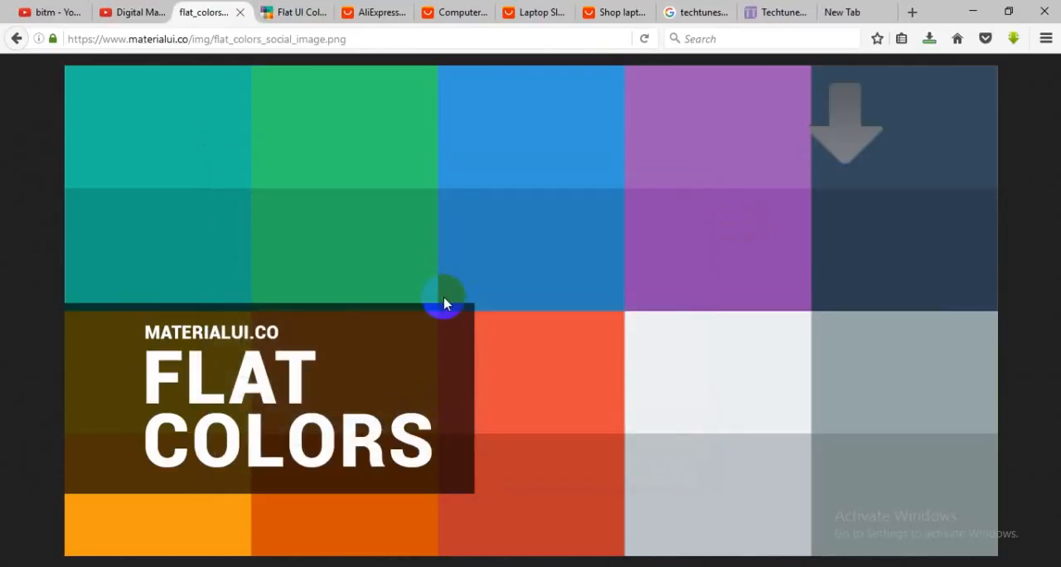
Step: Switch to Photoshop, open flat_colors_social_image.png from the resources folder, and place its window beside the Untitled-3 document
{"action": "key", "text": "alt+Tab"}
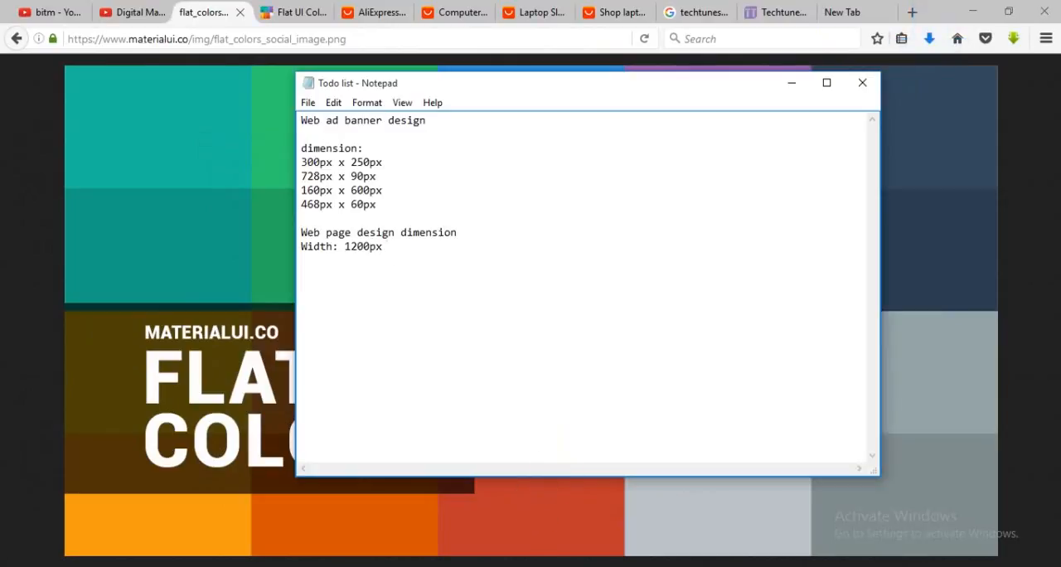
{"action": "key", "text": "alt+Tab"}
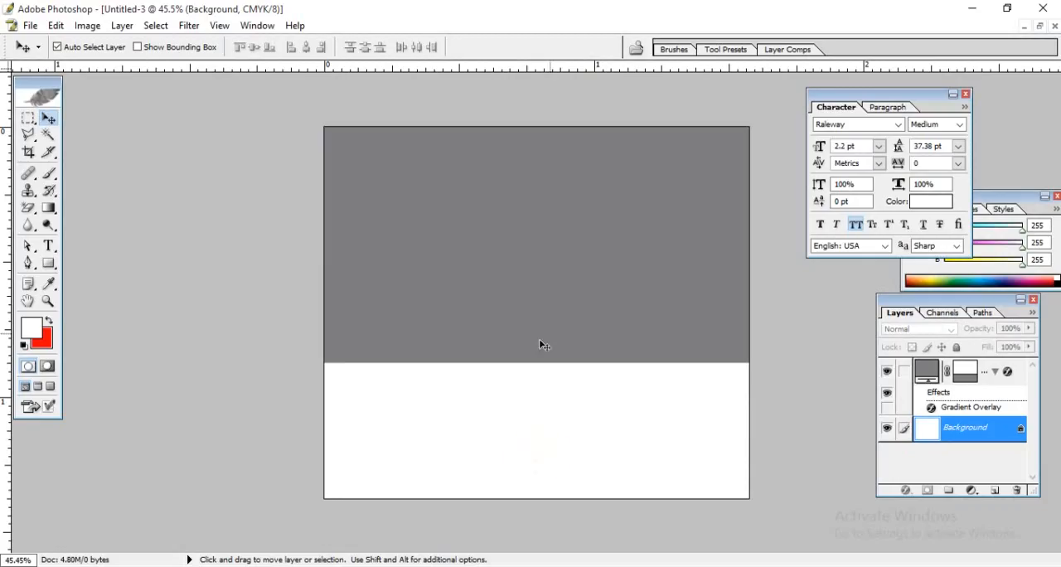
{"action": "left_click", "coordinate": [1037, 26]}
{"action": "key", "text": "ctrl+o"}
{"action": "left_click", "coordinate": [204, 123]}
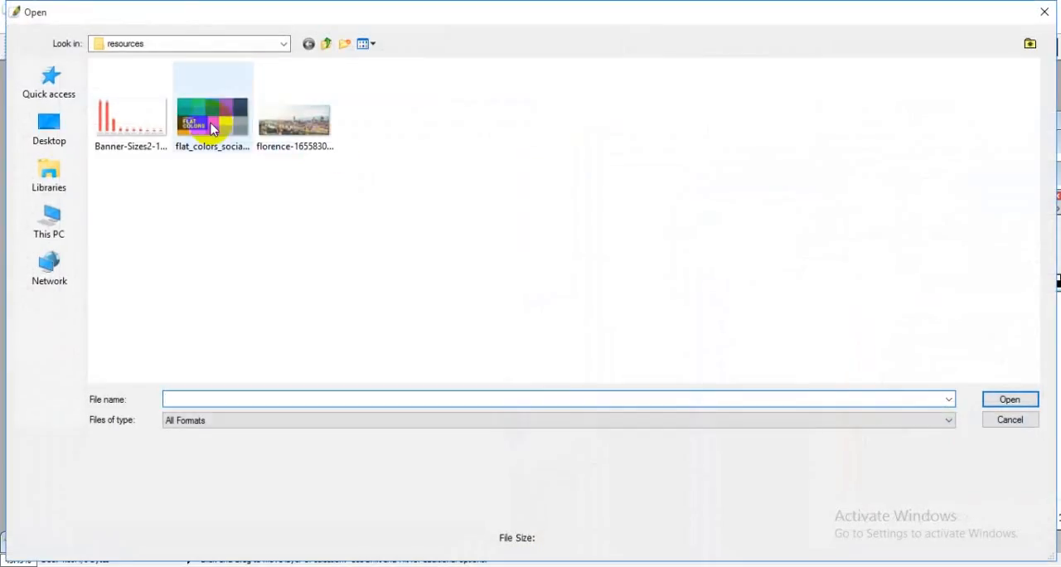
{"action": "left_click", "coordinate": [1009, 398]}
{"action": "left_click_drag", "start_coordinate": [303, 120], "coordinate": [718, 103]}
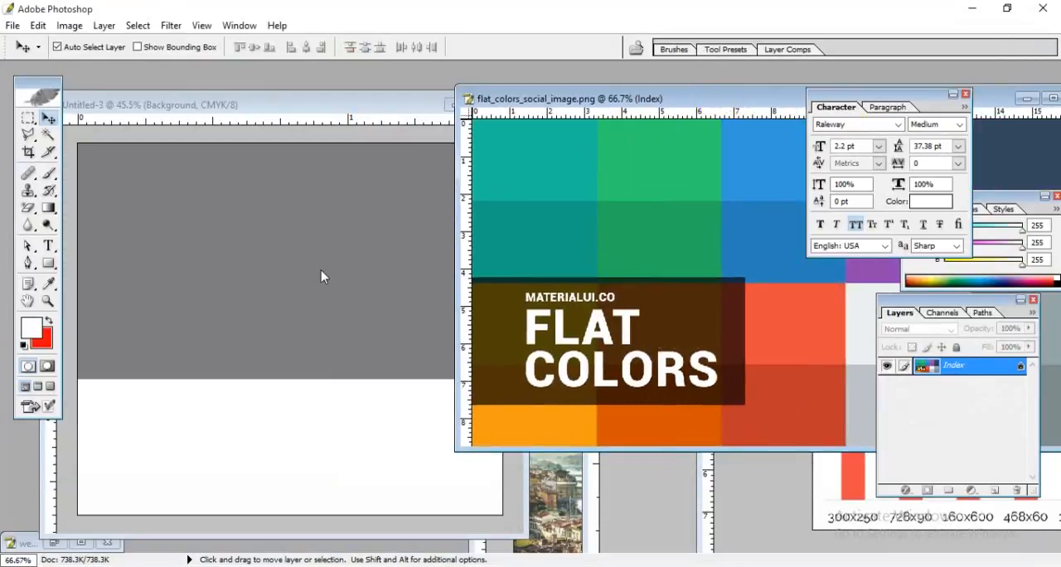
Step: Sample green, blue and purple swatches from the palette with the Eyedropper, ending with the darker purple as the foreground color
{"action": "left_click", "coordinate": [49, 284]}
{"action": "left_click", "coordinate": [664, 217]}
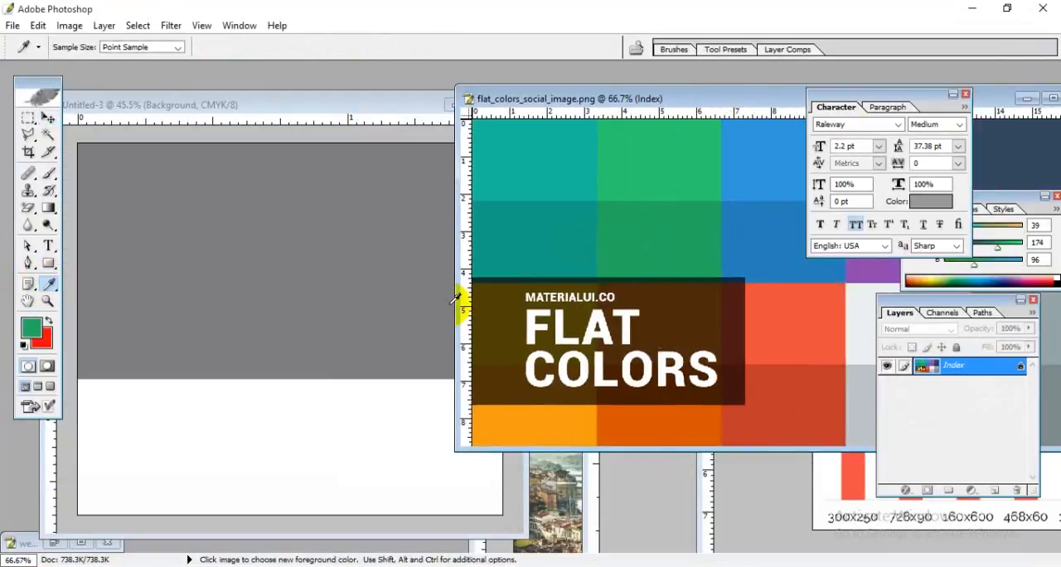
{"action": "left_click", "coordinate": [656, 162]}
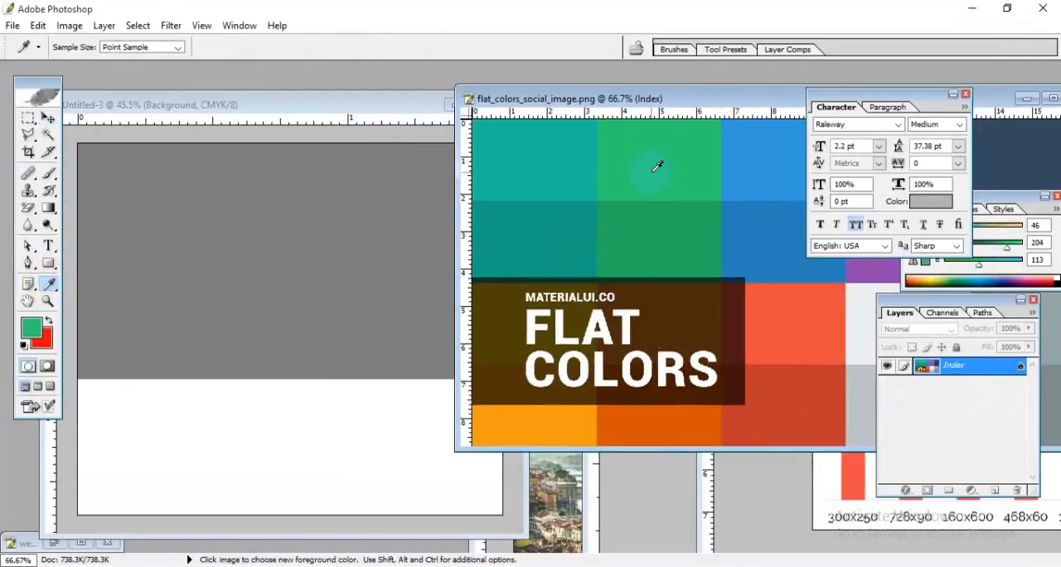
{"action": "left_click", "coordinate": [772, 224]}
{"action": "left_click_drag", "start_coordinate": [730, 98], "coordinate": [466, 68]}
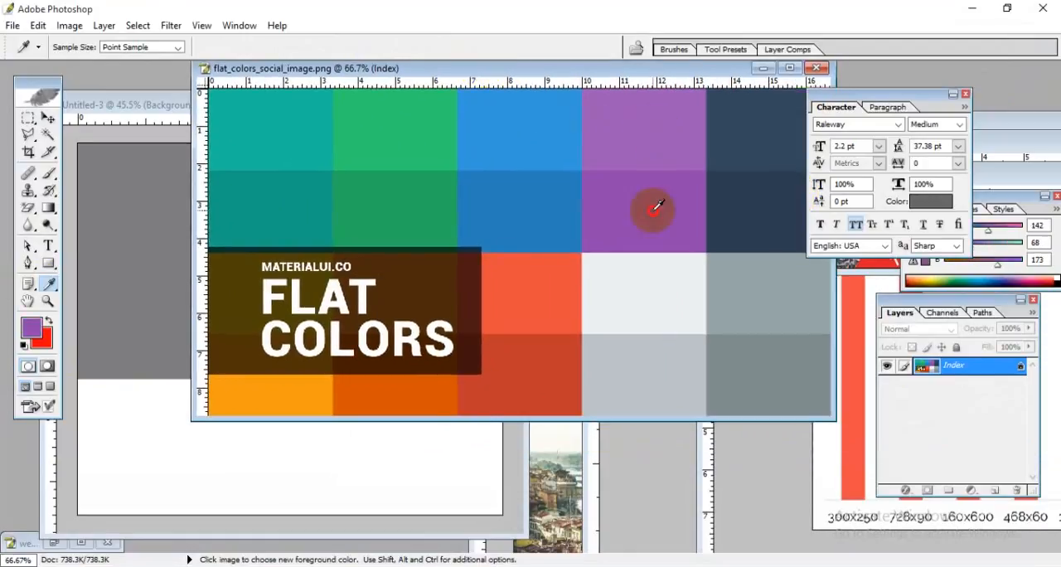
{"action": "left_click", "coordinate": [646, 139]}
{"action": "left_click", "coordinate": [649, 195]}
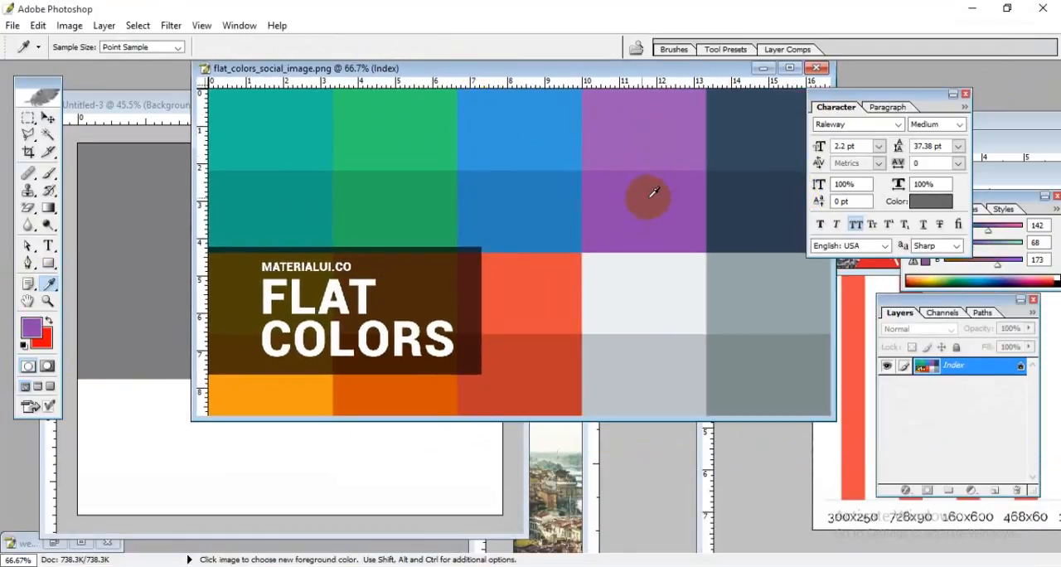
{"action": "left_click_drag", "start_coordinate": [731, 76], "coordinate": [1060, 175]}
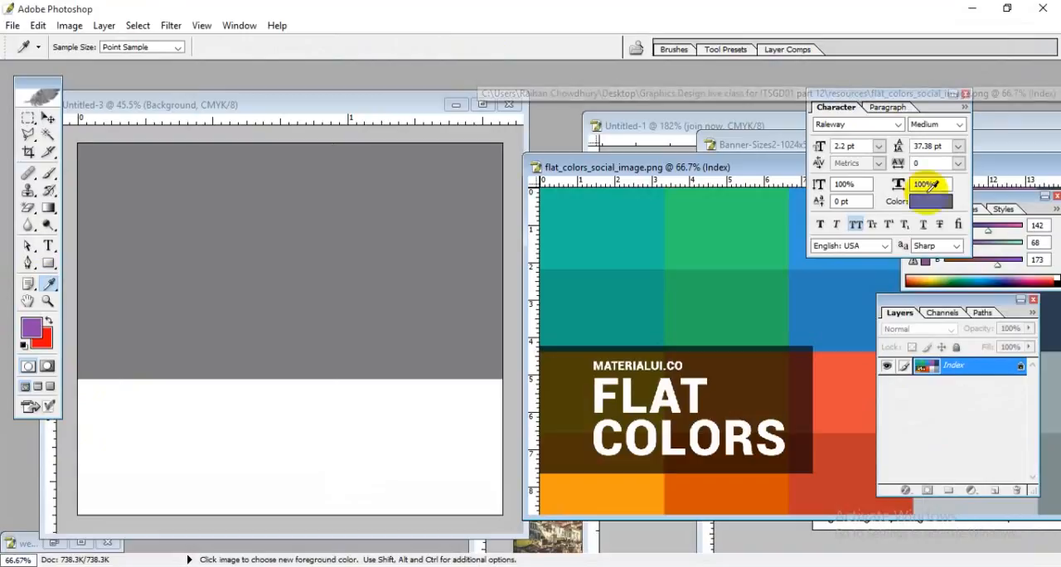
Step: Change the gray shape's fill in Untitled-3 to the sampled foreground purple, 8E44AD
{"action": "left_click", "coordinate": [340, 108]}
{"action": "left_click", "coordinate": [47, 119]}
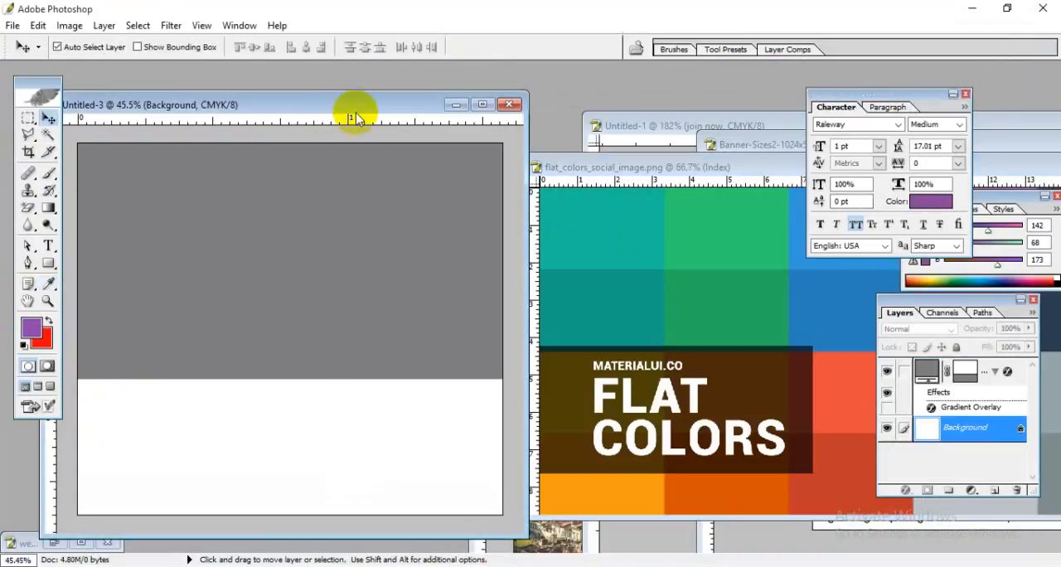
{"action": "left_click_drag", "start_coordinate": [351, 111], "coordinate": [575, 90]}
{"action": "left_click", "coordinate": [507, 213]}
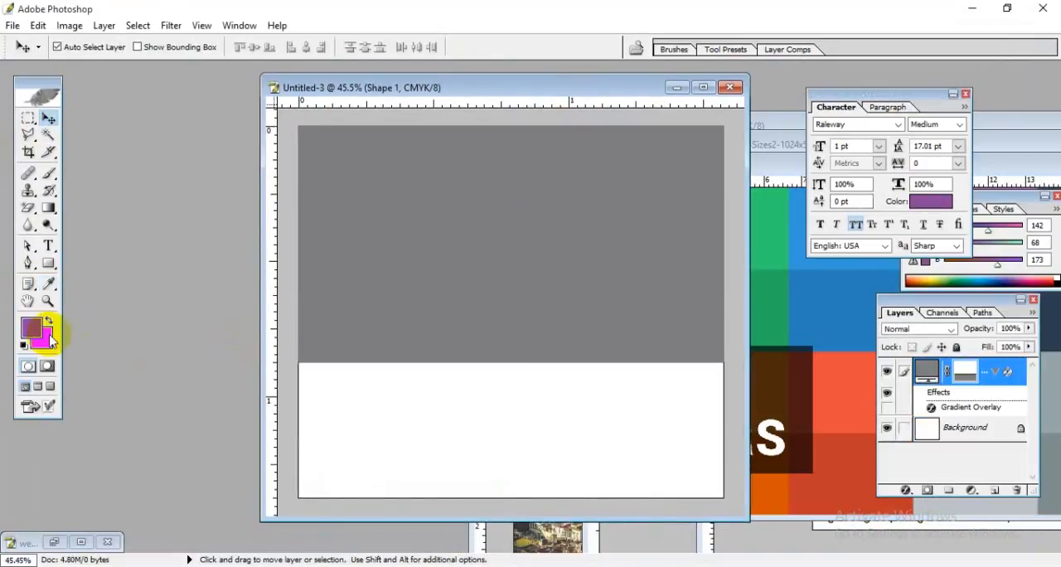
{"action": "double_click", "coordinate": [929, 372]}
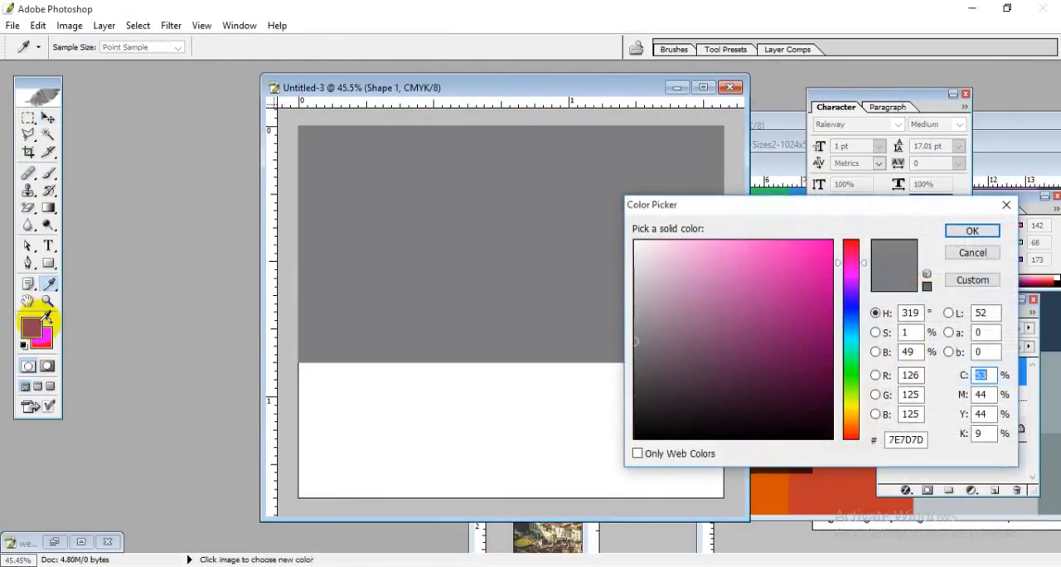
{"action": "left_click", "coordinate": [33, 327]}
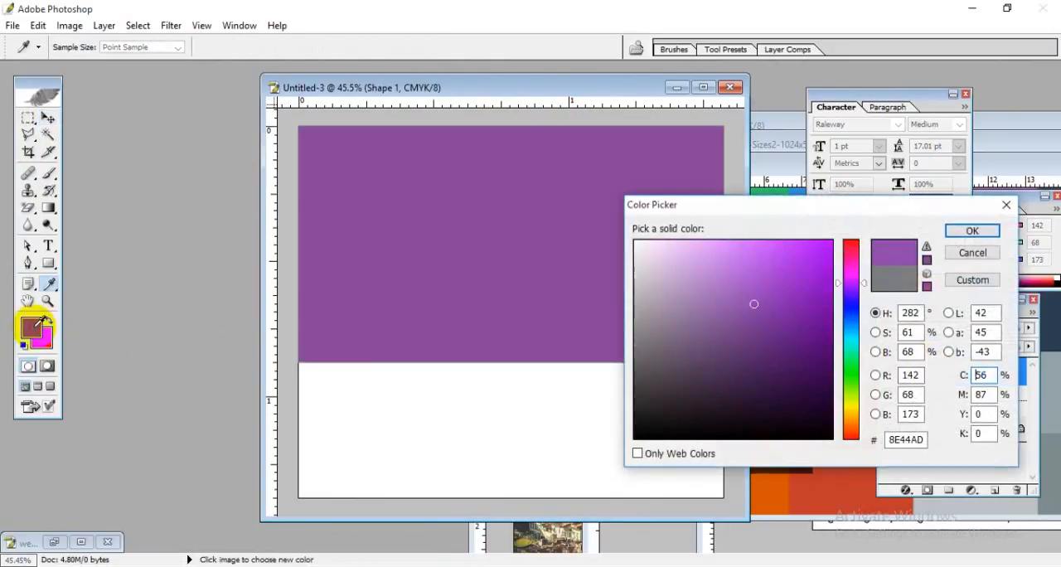
{"action": "left_click", "coordinate": [949, 239]}
{"action": "key", "text": "v"}
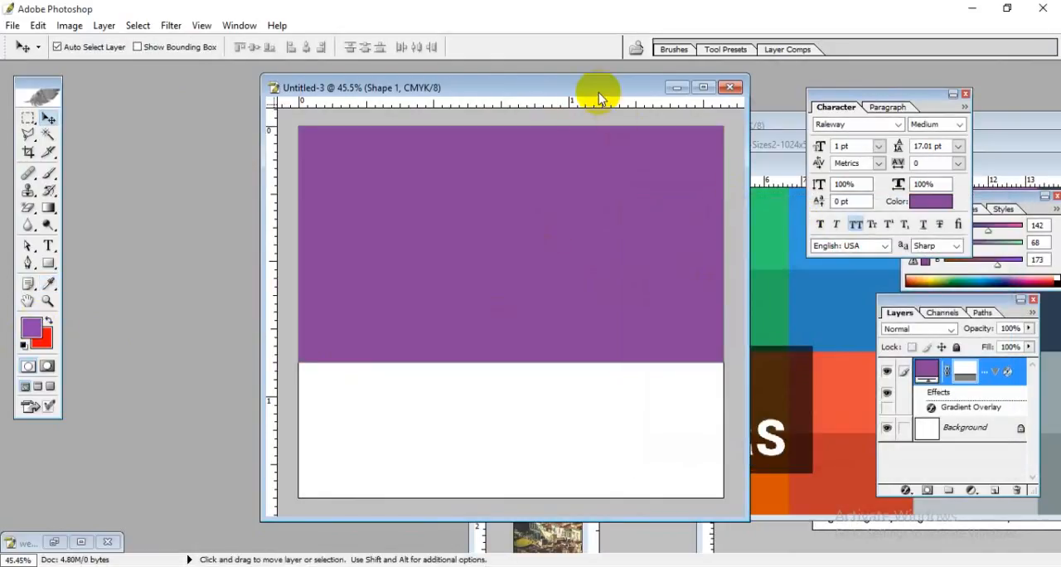
Step: Maximize the Untitled-3 document and look over its purple and white page areas
{"action": "left_click_drag", "start_coordinate": [600, 93], "coordinate": [469, 90]}
{"action": "left_click", "coordinate": [575, 87]}
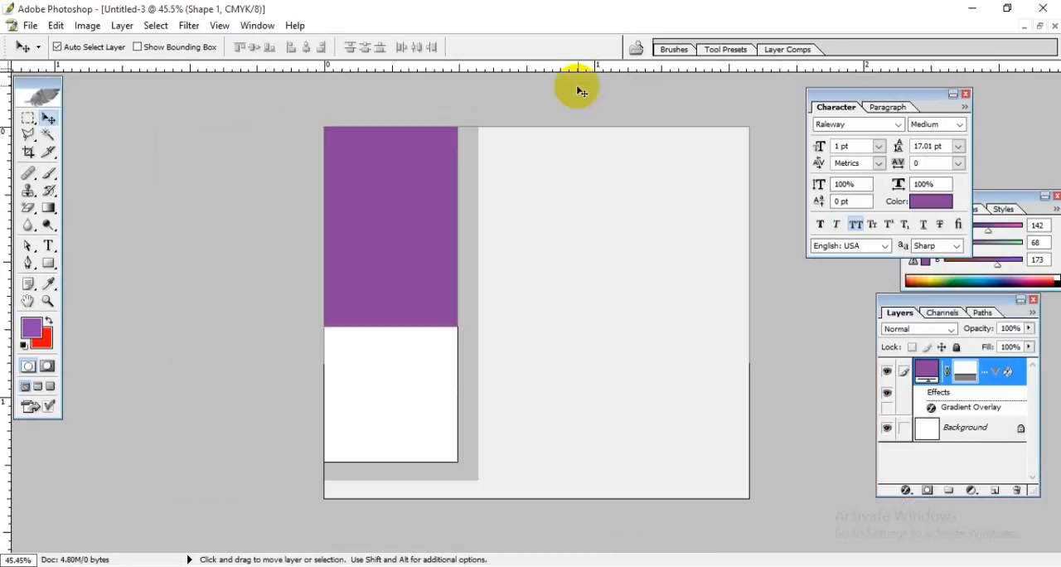
{"action": "scroll", "coordinate": [580, 373], "scroll_direction": "up", "scroll_amount": 3}
{"action": "scroll", "coordinate": [585, 372], "scroll_direction": "down", "scroll_amount": 4}
{"action": "scroll", "coordinate": [580, 367], "scroll_direction": "up", "scroll_amount": 3}
{"action": "scroll", "coordinate": [577, 367], "scroll_direction": "down", "scroll_amount": 1}
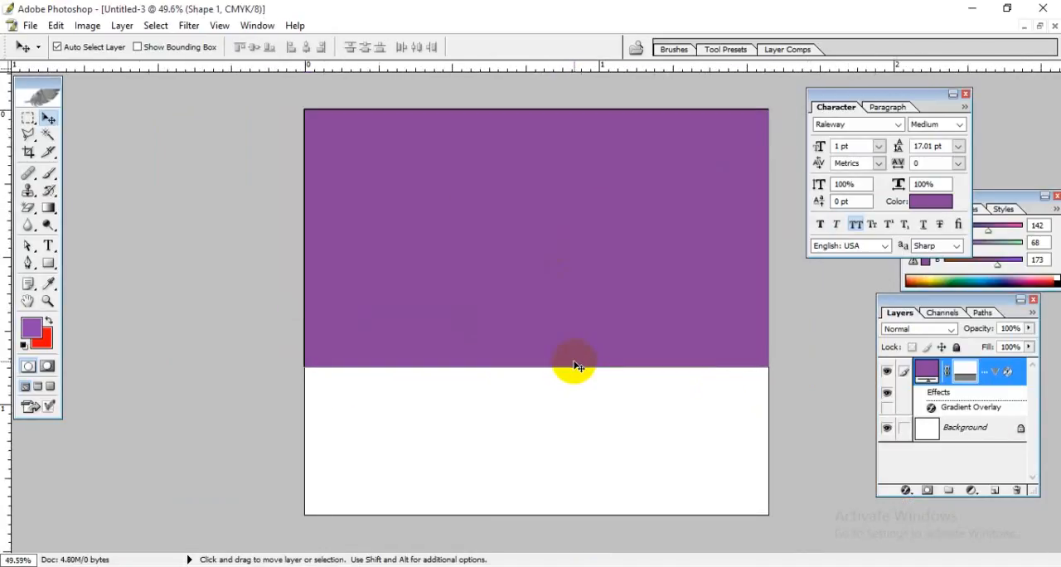
{"action": "left_click", "coordinate": [509, 330]}
{"action": "left_click", "coordinate": [545, 424]}
{"action": "left_click", "coordinate": [573, 199]}
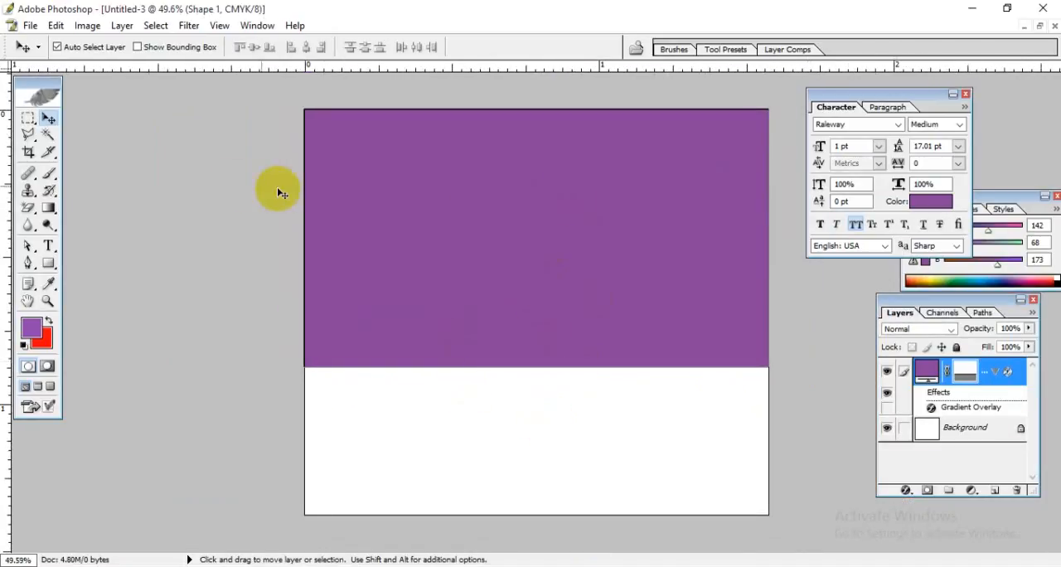
Step: Start a text layer near the purple block's upper-right corner and set the text color to white, FFFFFF
{"action": "left_click", "coordinate": [48, 246]}
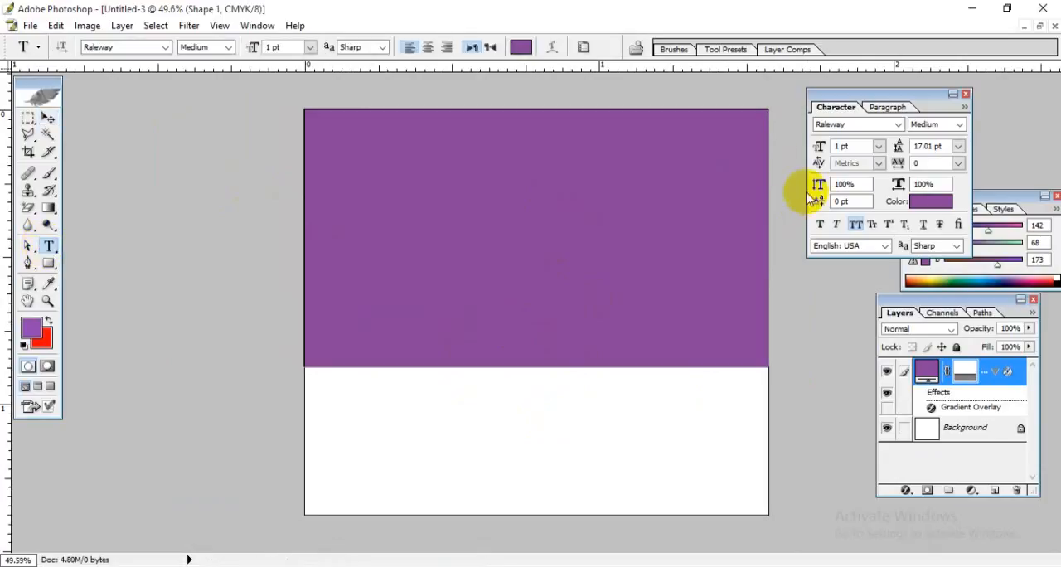
{"action": "left_click", "coordinate": [733, 154]}
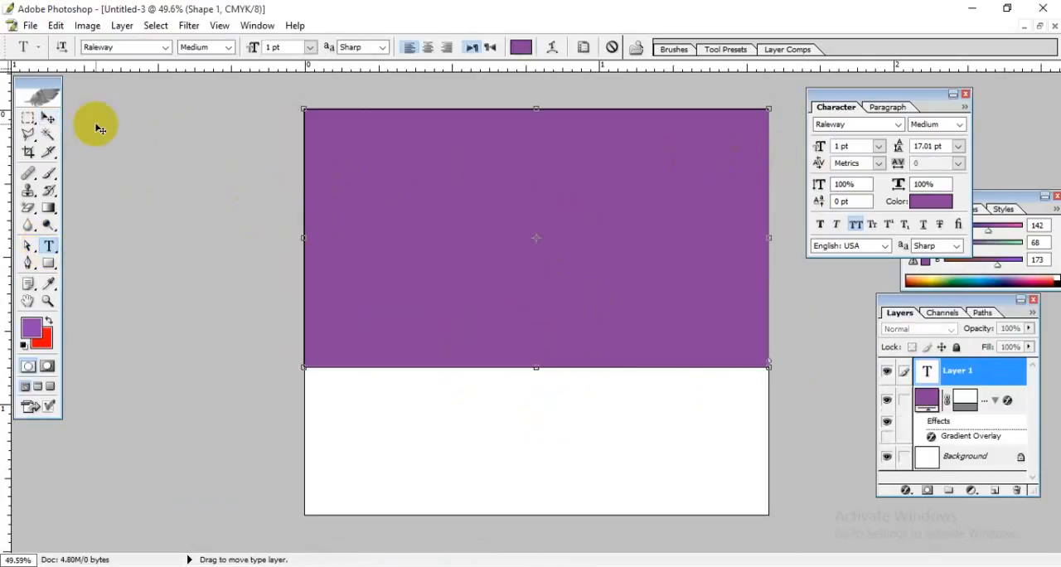
{"action": "left_click", "coordinate": [48, 118]}
{"action": "left_click", "coordinate": [48, 245]}
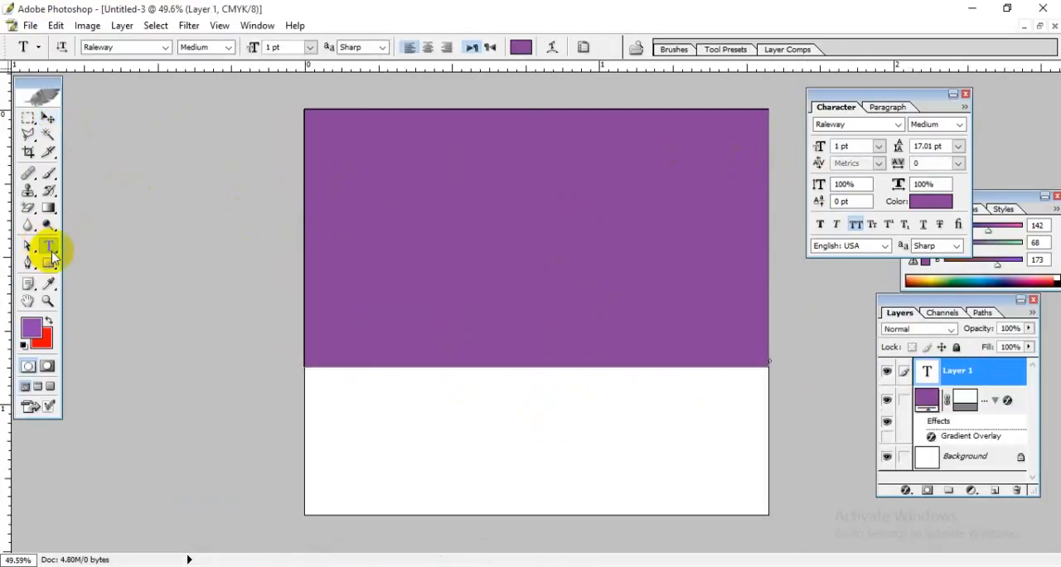
{"action": "left_click", "coordinate": [491, 446]}
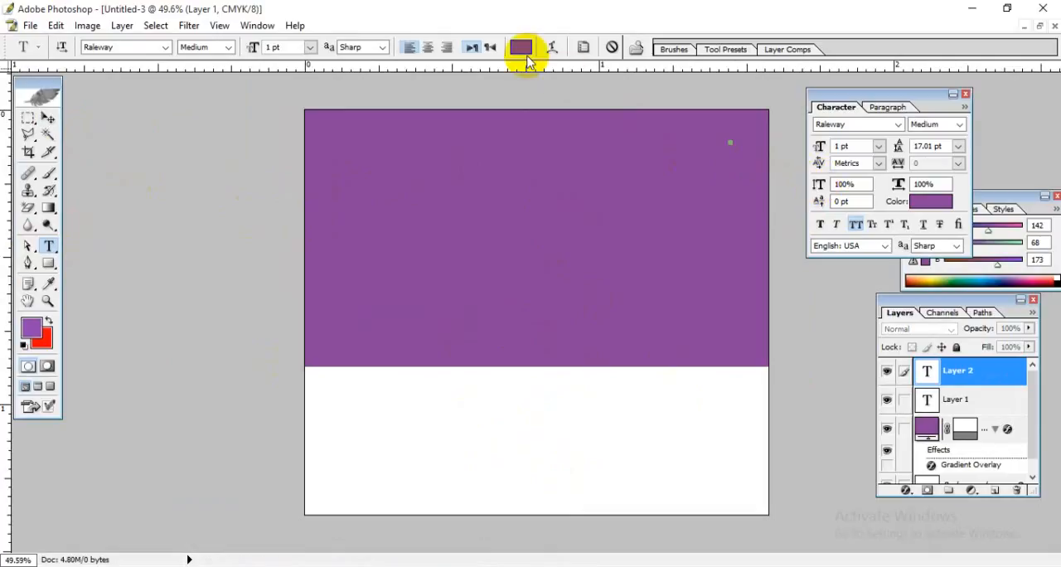
{"action": "left_click", "coordinate": [520, 46]}
{"action": "left_click", "coordinate": [632, 241]}
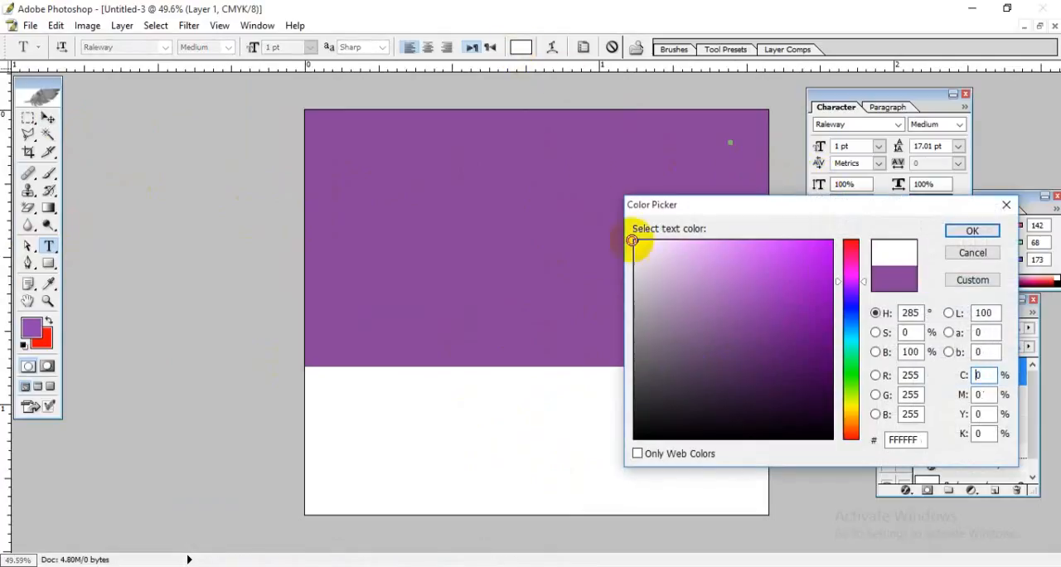
{"action": "left_click", "coordinate": [974, 230]}
Step: Switch to the browser and look at the open Techtunes page
{"action": "key", "text": "alt+Tab"}
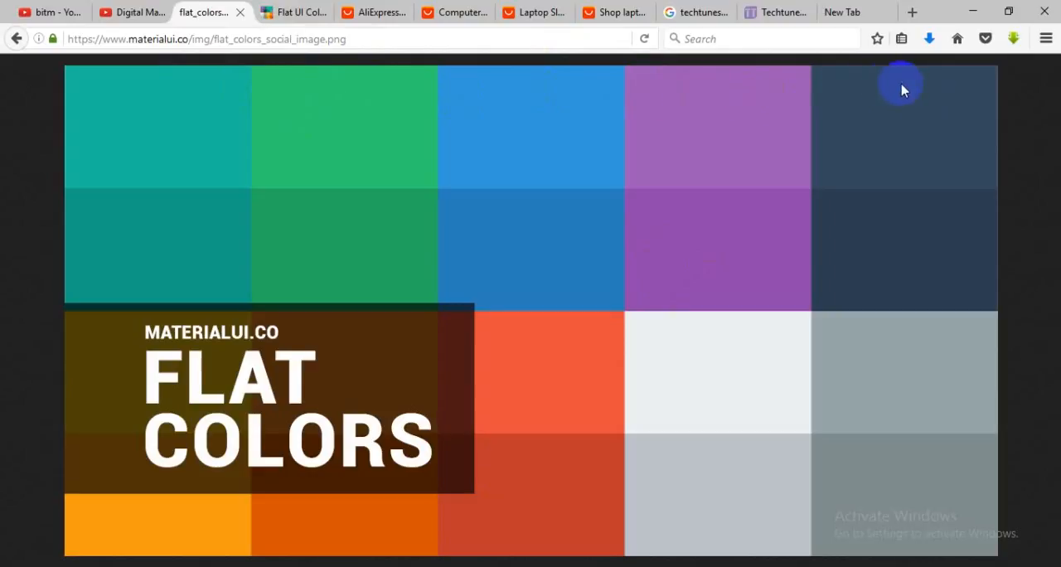
{"action": "left_click", "coordinate": [783, 11]}
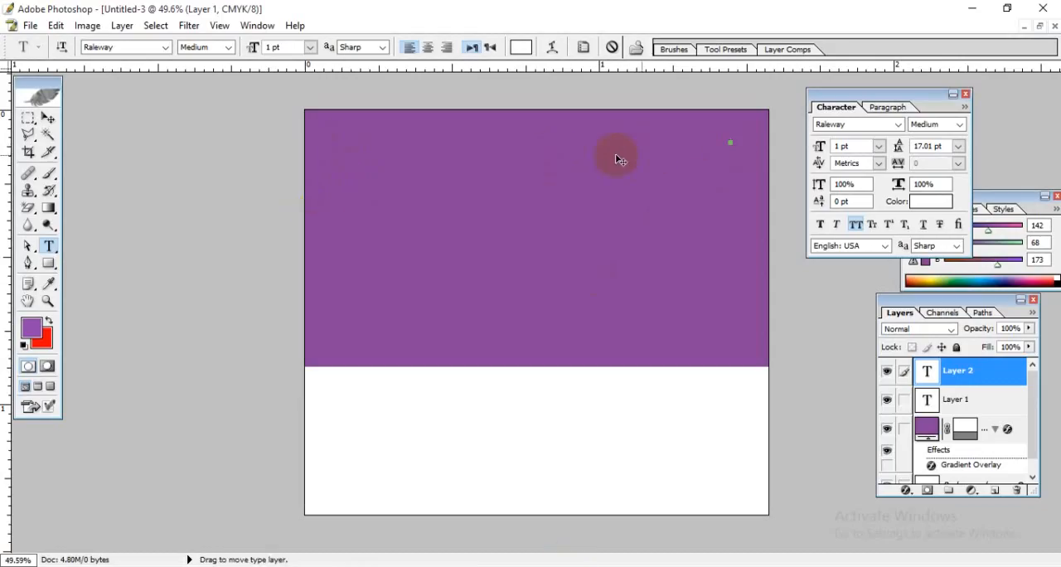
Step: Set the new text's font size to 15 pt in Photoshop and move its insertion point slightly lower on the purple block
{"action": "left_click", "coordinate": [732, 142]}
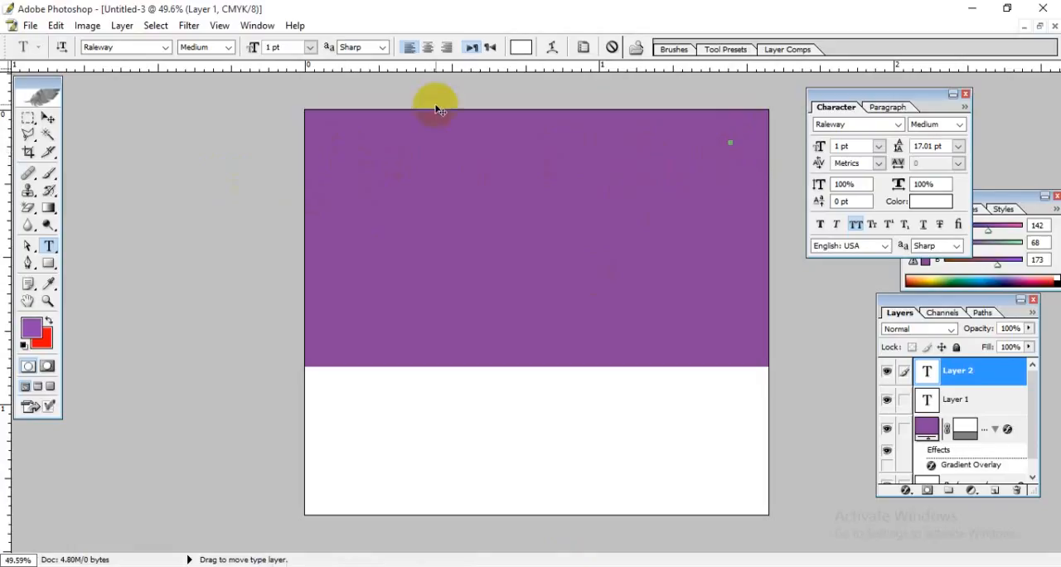
{"action": "left_click", "coordinate": [282, 47]}
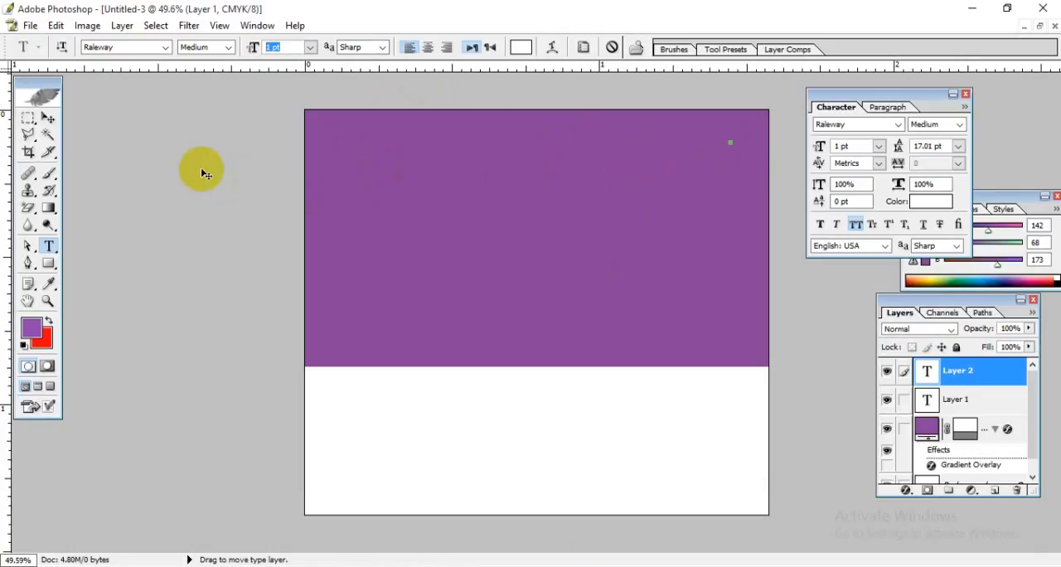
{"action": "type", "text": "15"}
{"action": "key", "text": "Return"}
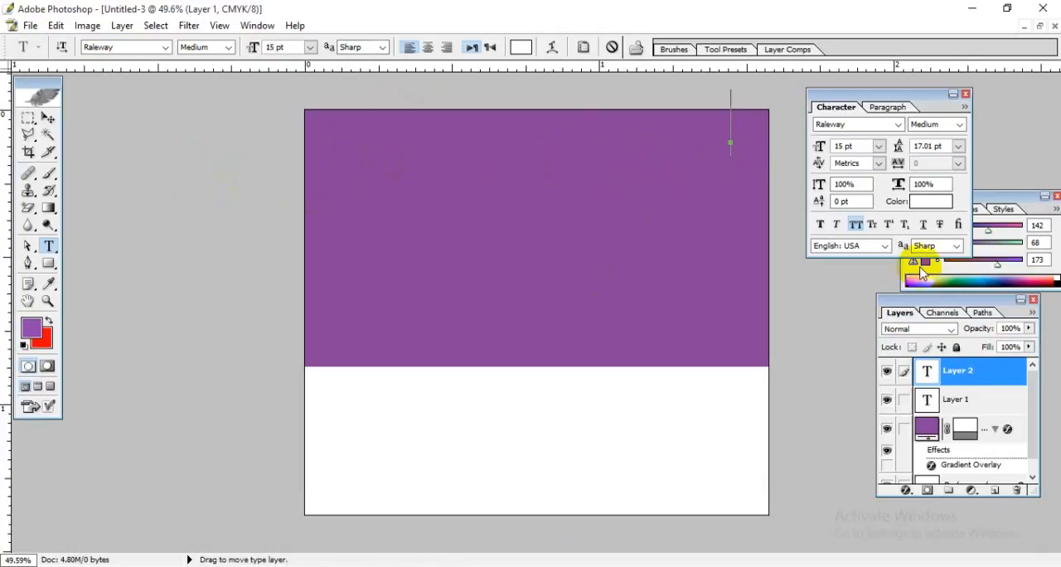
{"action": "left_click_drag", "start_coordinate": [718, 244], "coordinate": [714, 277]}
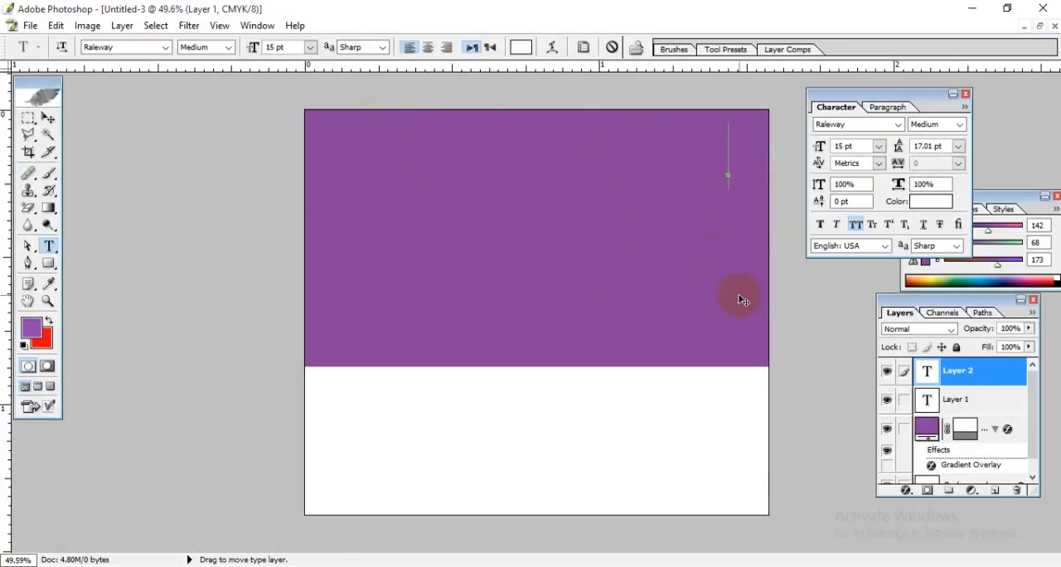
Step: Enter the placeholder text ASDF and move it inside the upper part of the purple block
{"action": "type", "text": "A"}
{"action": "left_click_drag", "start_coordinate": [734, 177], "coordinate": [847, 160]}
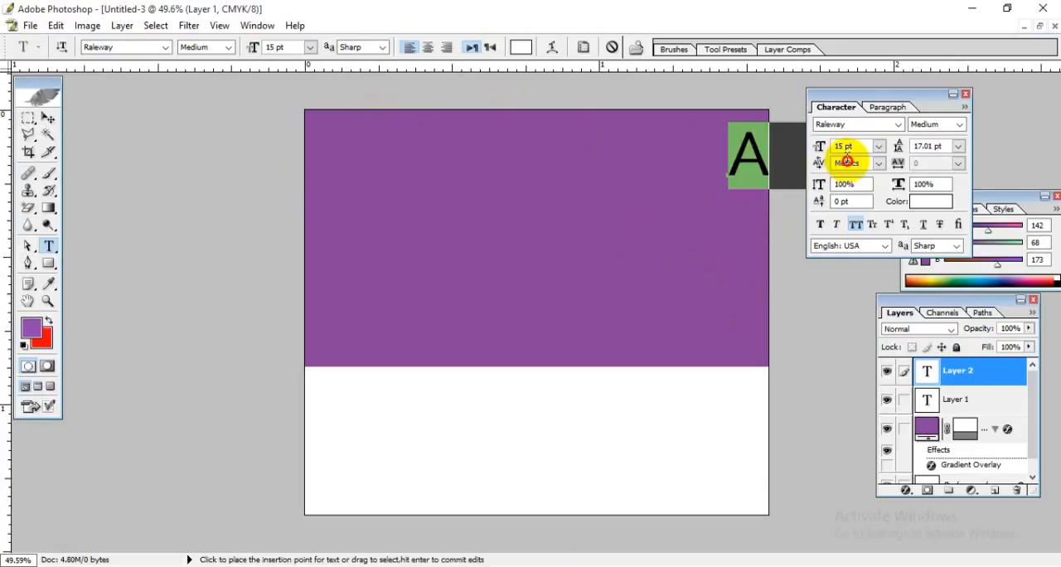
{"action": "left_click_drag", "start_coordinate": [711, 268], "coordinate": [448, 276]}
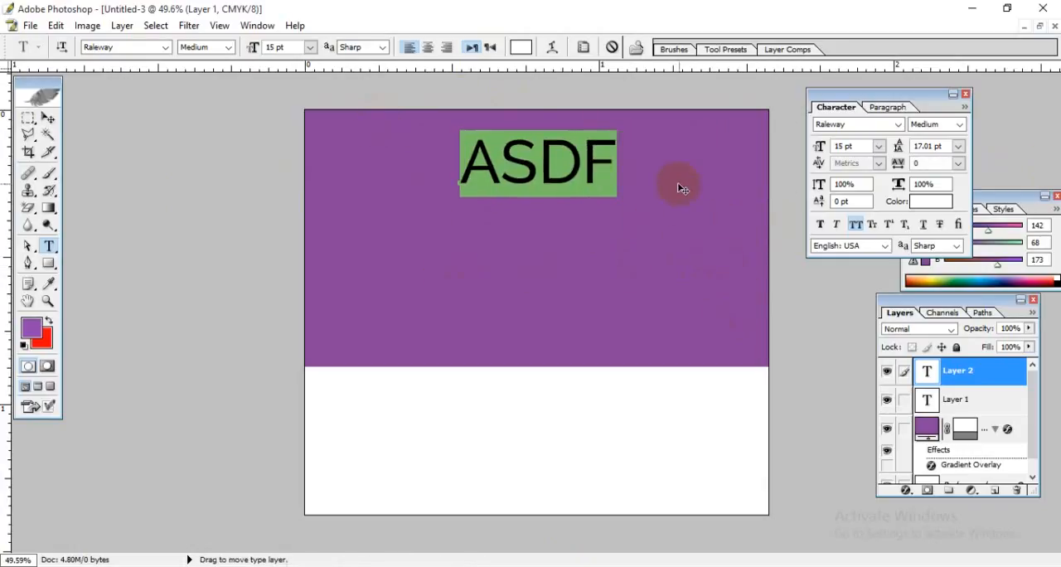
{"action": "left_click_drag", "start_coordinate": [529, 260], "coordinate": [608, 256]}
{"action": "left_click", "coordinate": [576, 183]}
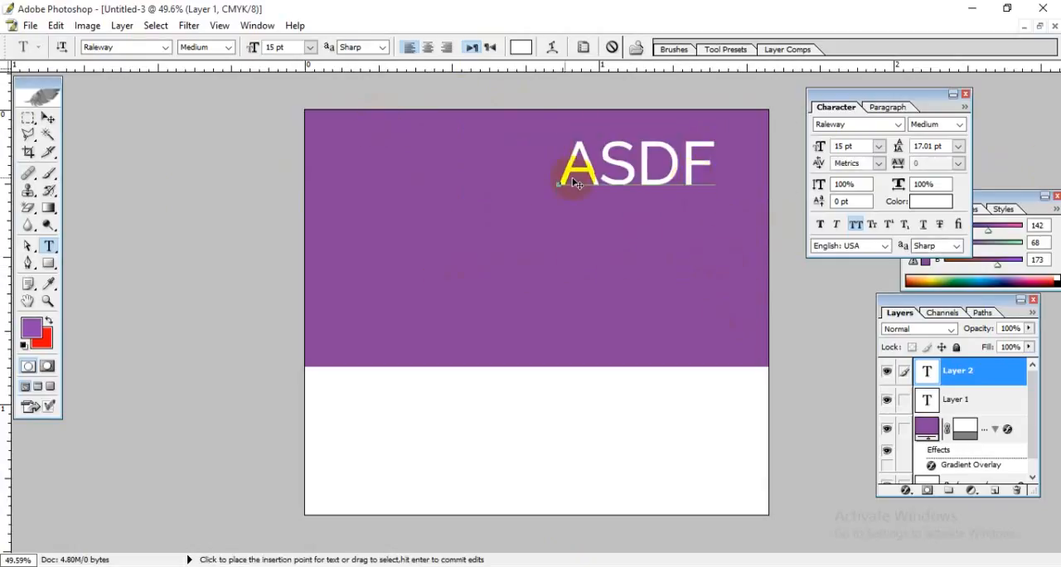
Step: Keep the text left-aligned and replace the placeholder with HOME ASLDKFALS
{"action": "left_click_drag", "start_coordinate": [560, 161], "coordinate": [758, 166]}
{"action": "left_click", "coordinate": [409, 47]}
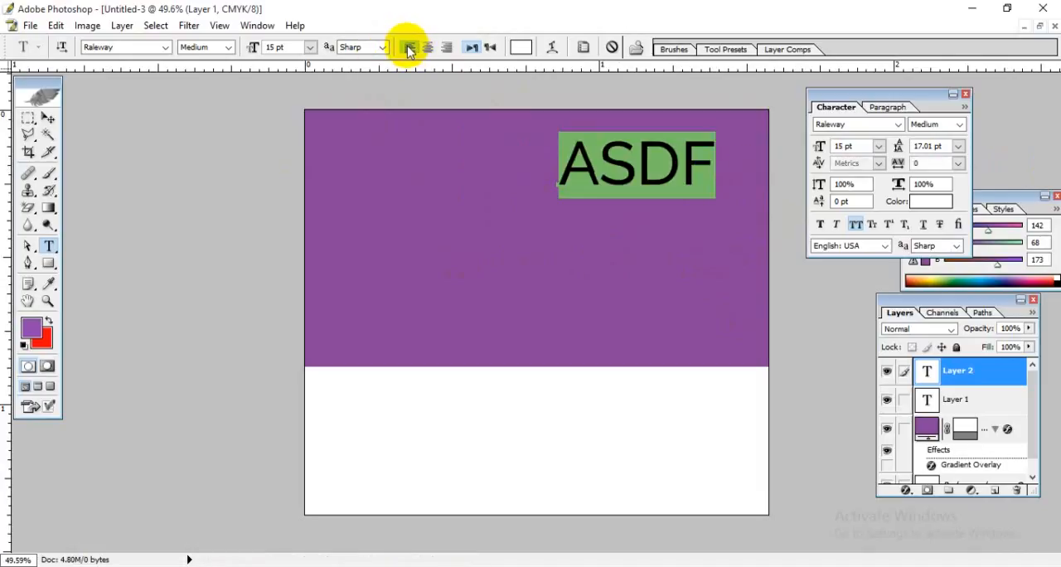
{"action": "left_click_drag", "start_coordinate": [572, 162], "coordinate": [781, 207]}
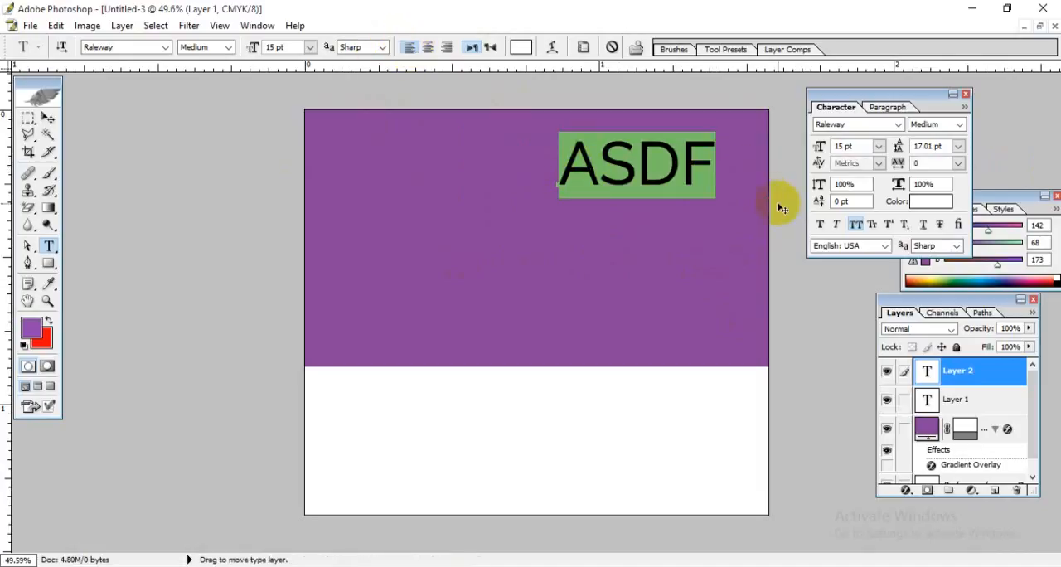
{"action": "type", "text": "HOME"}
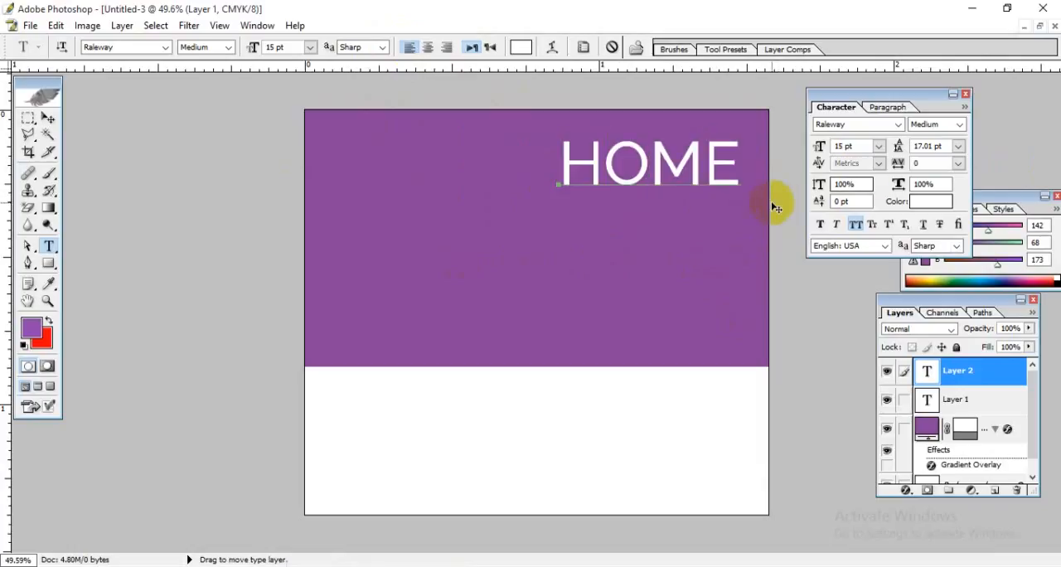
{"action": "type", "text": " A"}
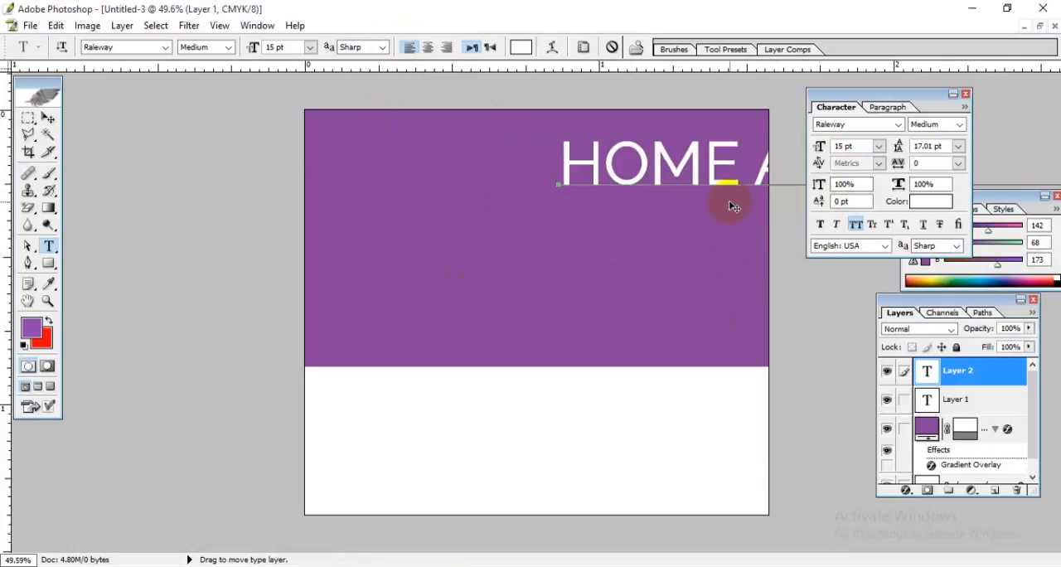
Step: Right-align the whole text line and shift its end toward the purple block's right edge
{"action": "key", "text": "ctrl+a"}
{"action": "left_click", "coordinate": [446, 47]}
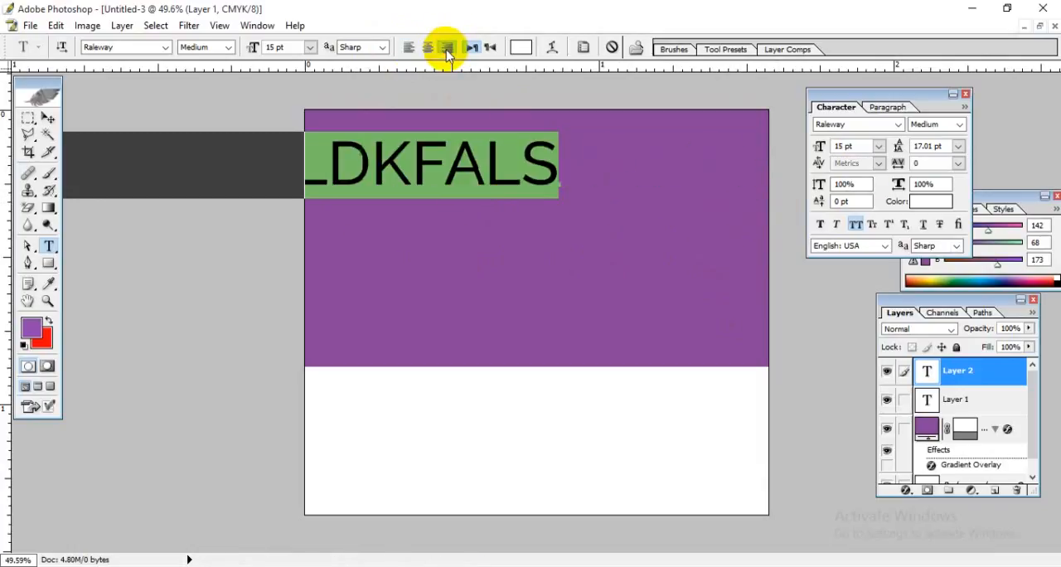
{"action": "left_click_drag", "start_coordinate": [481, 297], "coordinate": [658, 303]}
{"action": "left_click", "coordinate": [731, 183]}
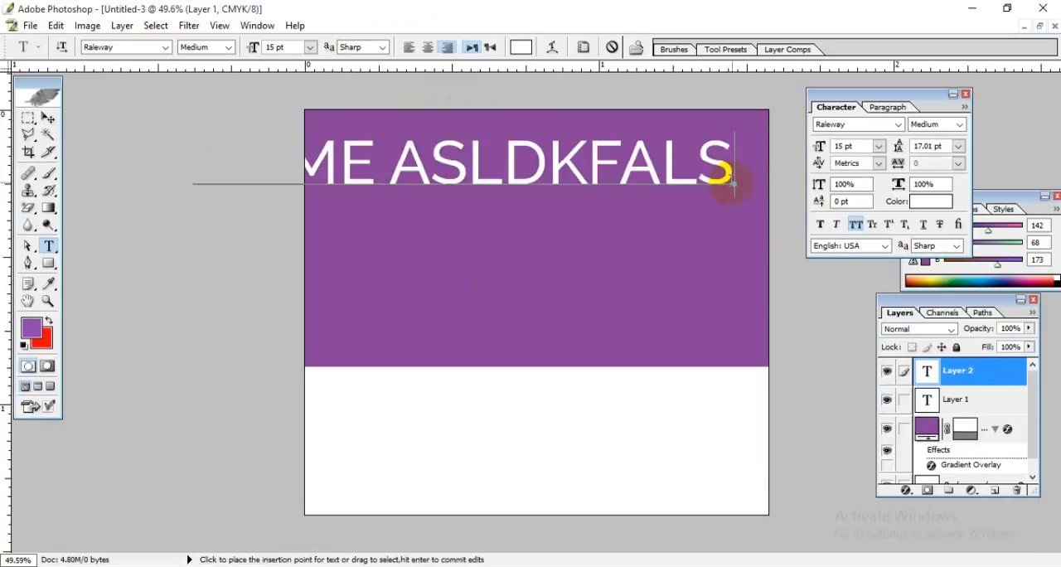
Step: Reduce the font size of the entire text line, trying 9 pt and settling on 2 pt
{"action": "left_click_drag", "start_coordinate": [730, 176], "coordinate": [190, 161]}
{"action": "left_click", "coordinate": [286, 47]}
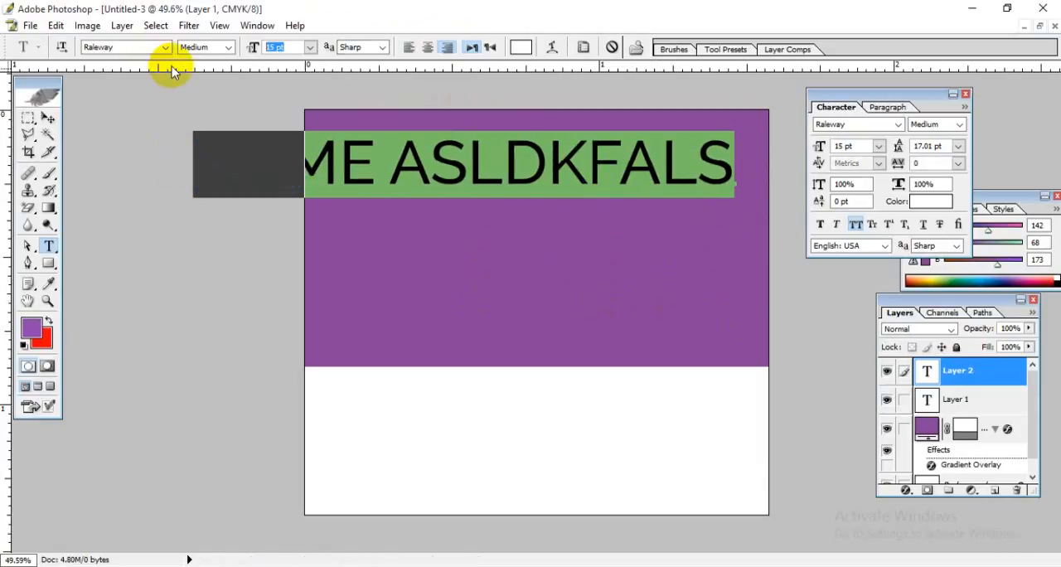
{"action": "type", "text": "9"}
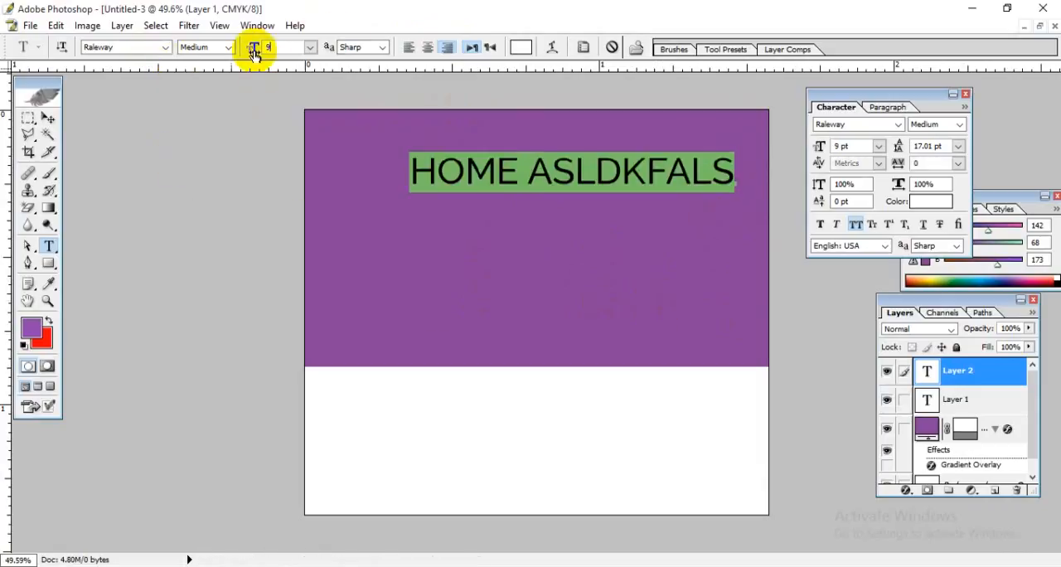
{"action": "left_click_drag", "start_coordinate": [276, 47], "coordinate": [156, 108]}
{"action": "key", "text": "Up"}
{"action": "key", "text": "Down"}
{"action": "key", "text": "Down"}
{"action": "key", "text": "Down"}
{"action": "key", "text": "Down"}
{"action": "key", "text": "Down"}
{"action": "key", "text": "Down"}
{"action": "key", "text": "Down"}
{"action": "key", "text": "Down"}
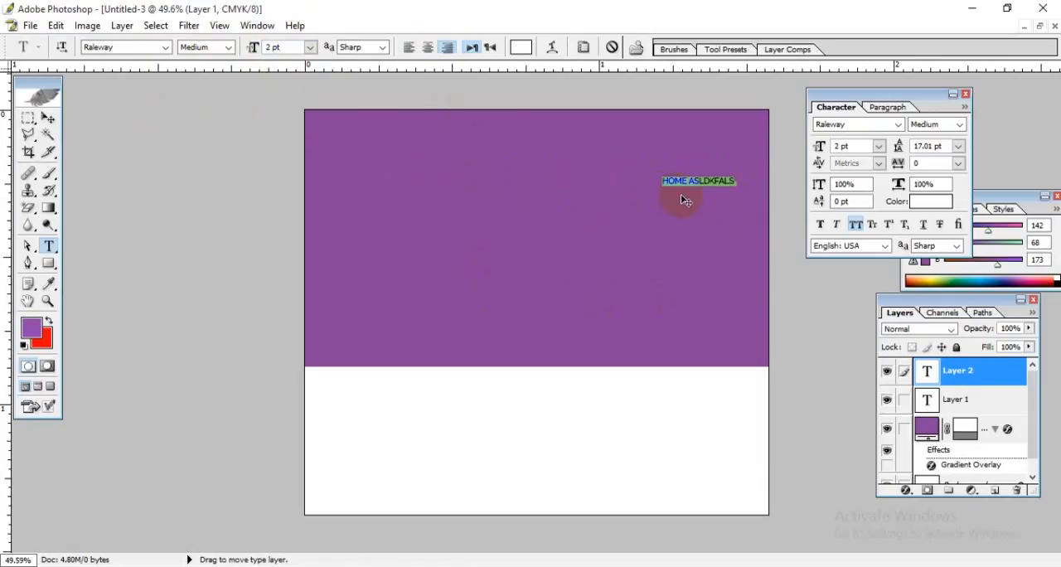
Step: Move the small text closer to the purple block's upper-right corner and replace it with HOME and ABOUT US, separated by wide spaces
{"action": "left_click_drag", "start_coordinate": [694, 251], "coordinate": [716, 224]}
{"action": "left_click_drag", "start_coordinate": [745, 149], "coordinate": [610, 160]}
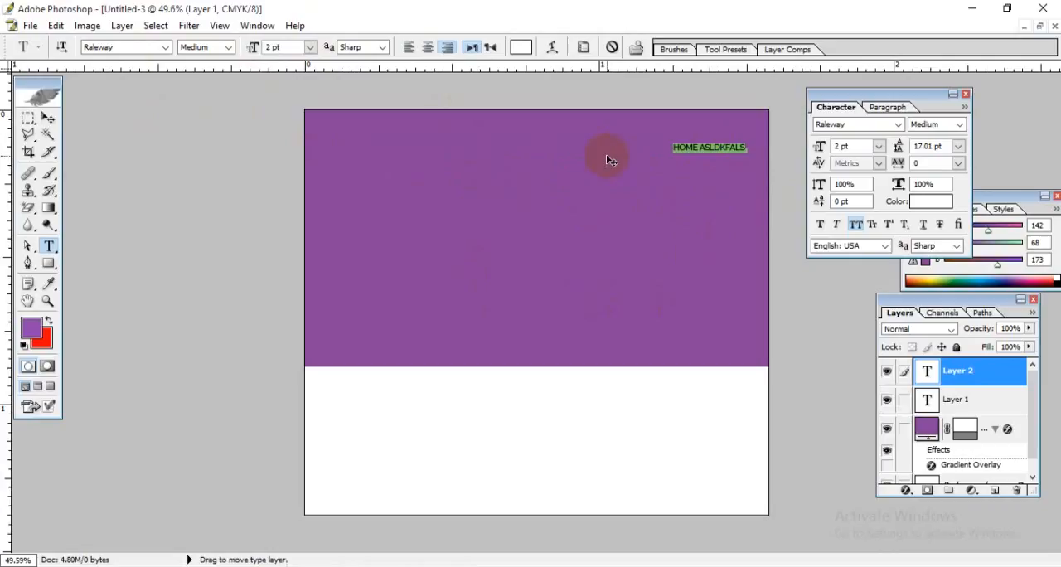
{"action": "type", "text": "HOME"}
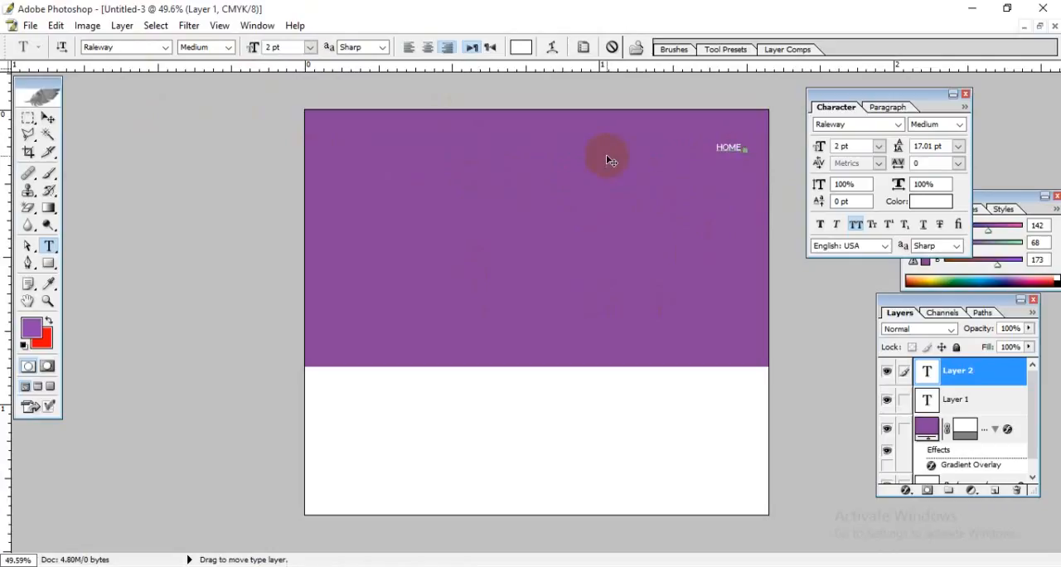
{"action": "type", "text": " ABOUT US"}
{"action": "key", "text": "BackSpace"}
{"action": "key", "text": "BackSpace"}
{"action": "key", "text": "BackSpace"}
{"action": "key", "text": "BackSpace"}
{"action": "left_click", "coordinate": [742, 148]}
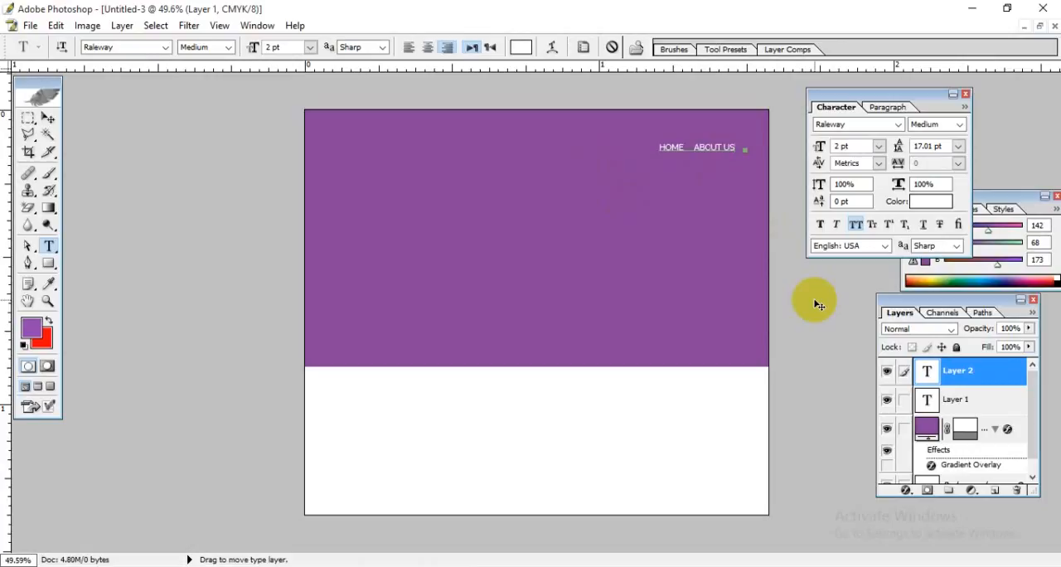
{"action": "type", "text": "ABO"}
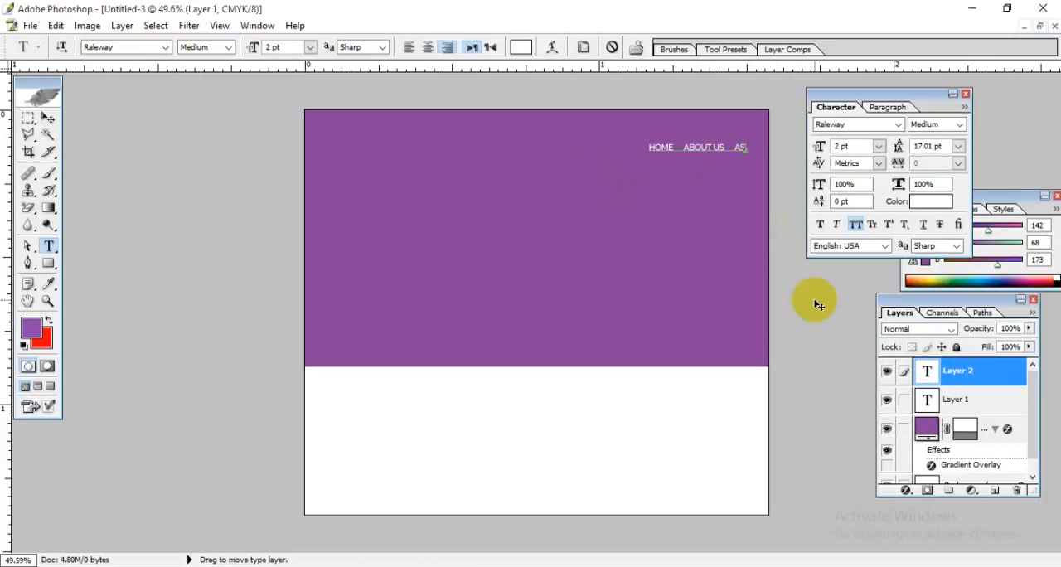
{"action": "key", "text": "BackSpace"}
{"action": "key", "text": "BackSpace"}
{"action": "key", "text": "BackSpace"}
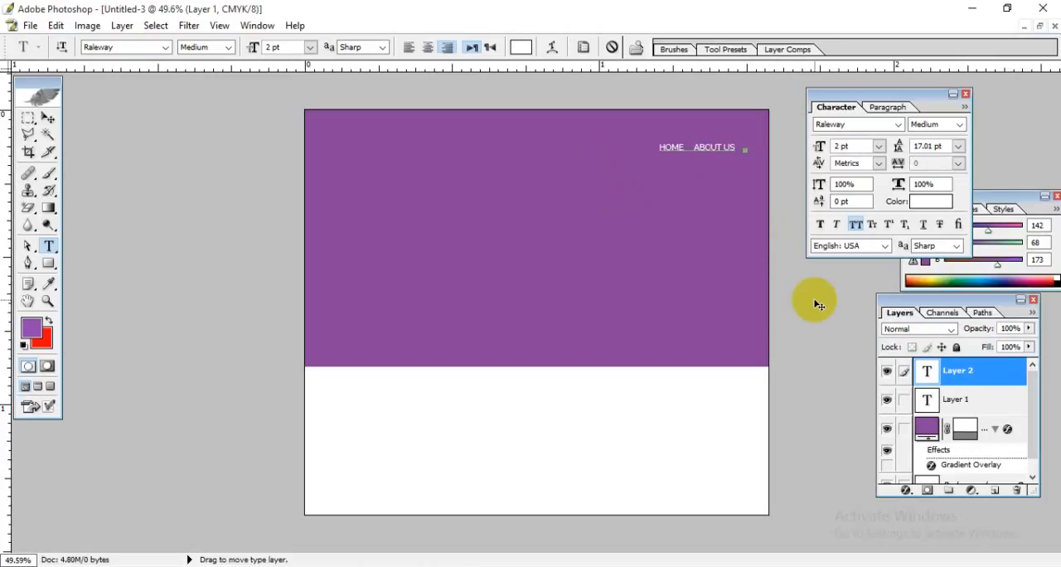
Step: Add PORTFOLIO and CONTACT US after ABOUT US in the navigation text, separated by spaces, and commit the text layer
{"action": "type", "text": "PORT"}
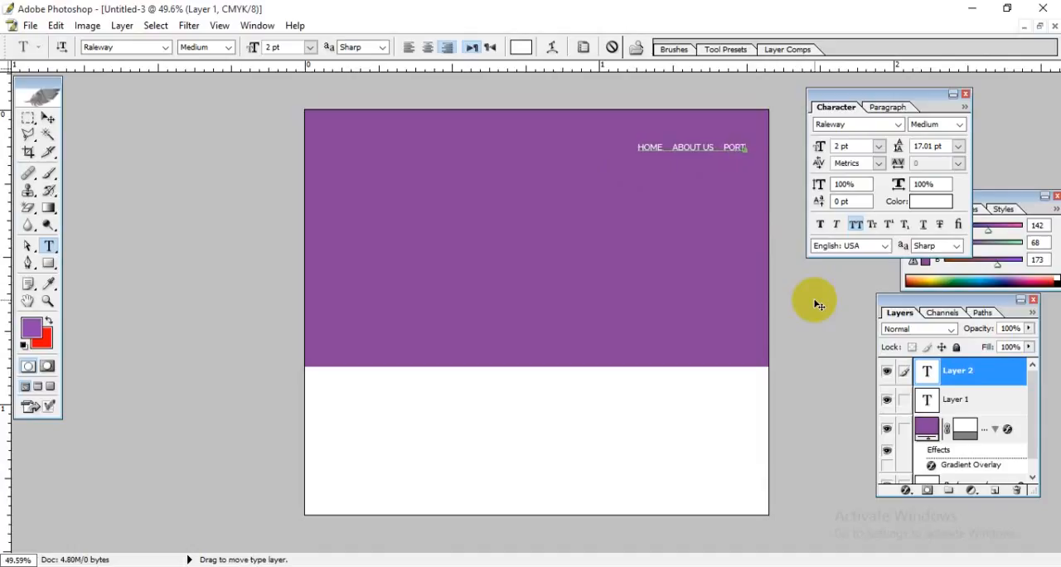
{"action": "type", "text": "FOLIO"}
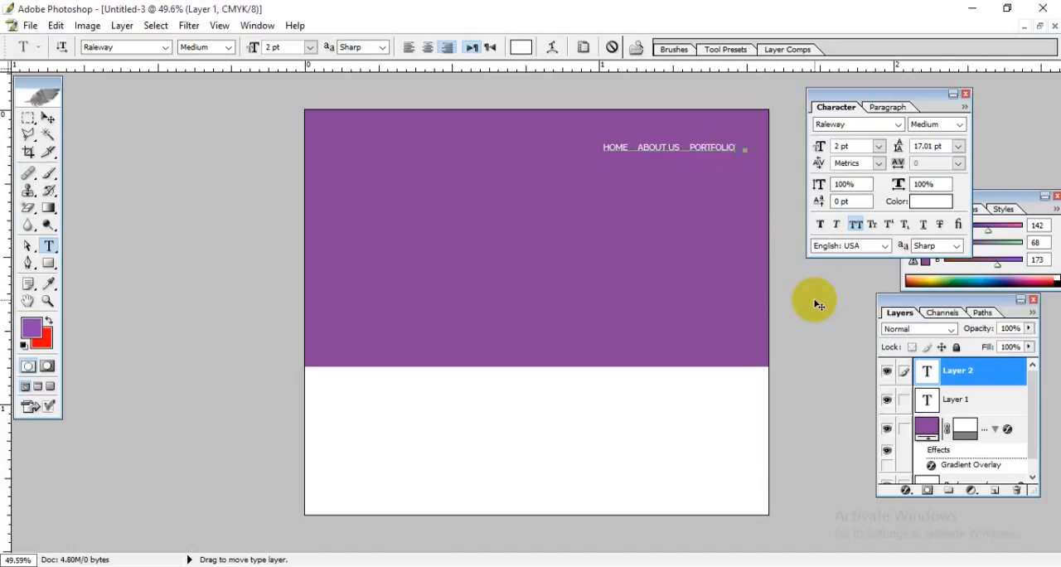
{"action": "type", "text": "   CONTACT"}
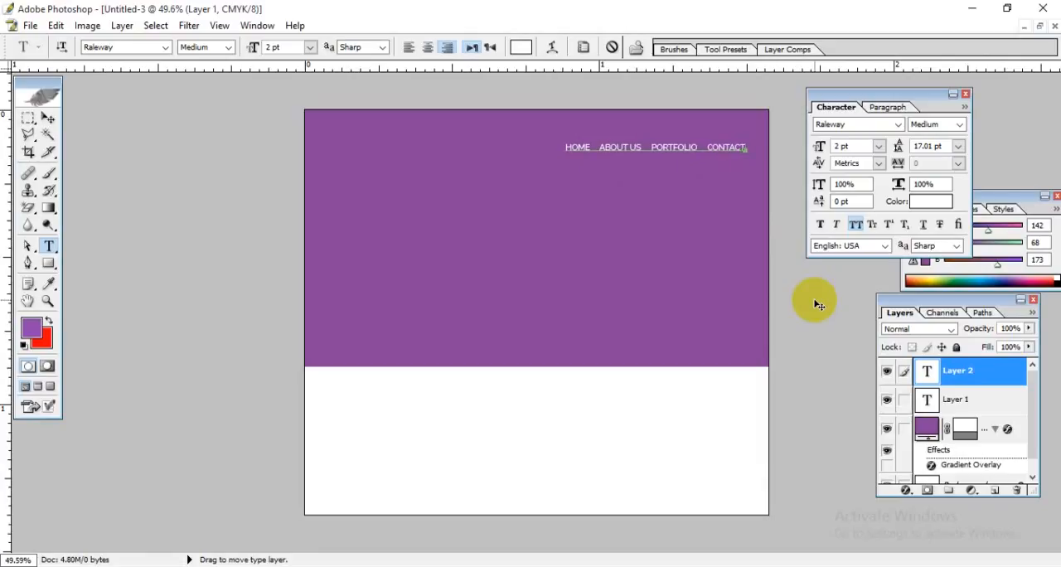
{"action": "type", "text": " US"}
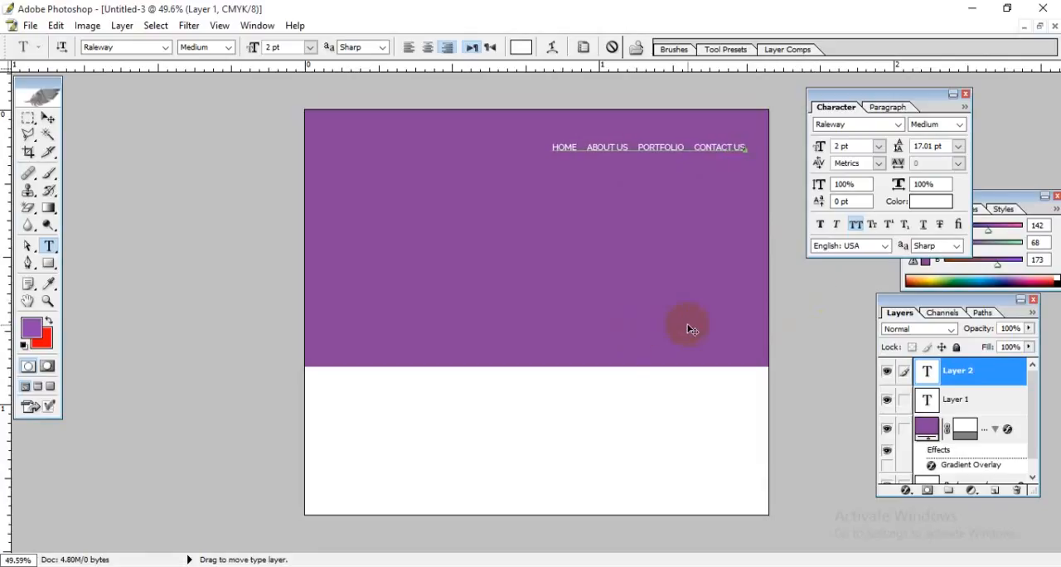
{"action": "left_click", "coordinate": [48, 118]}
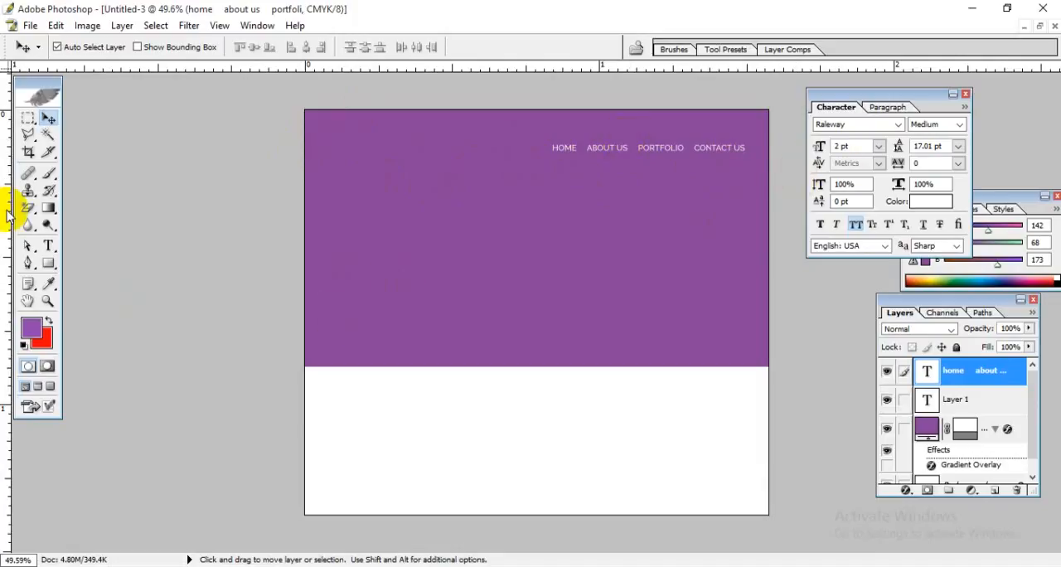
{"action": "left_click", "coordinate": [48, 245]}
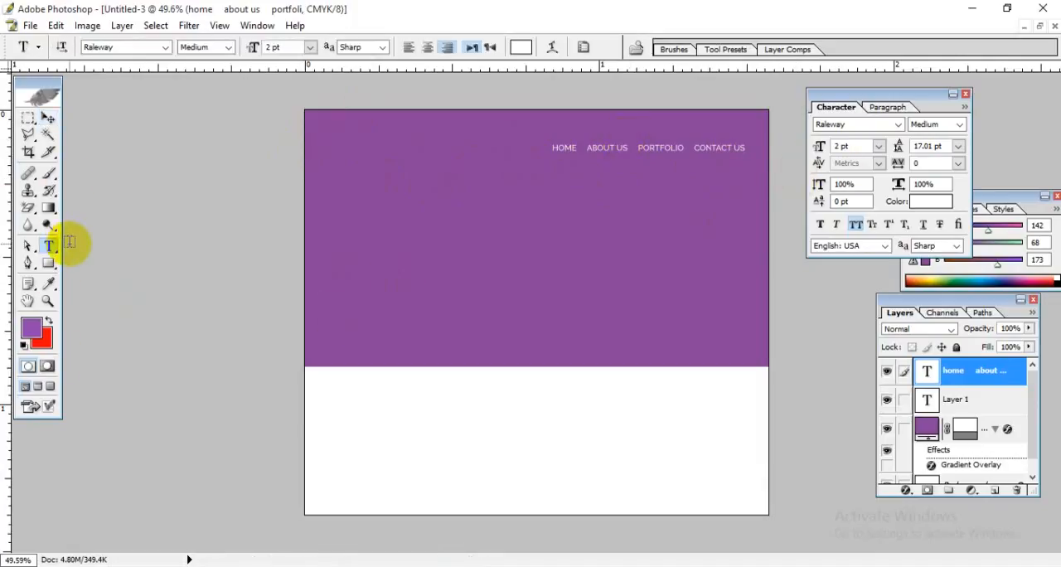
{"action": "left_click", "coordinate": [49, 121]}
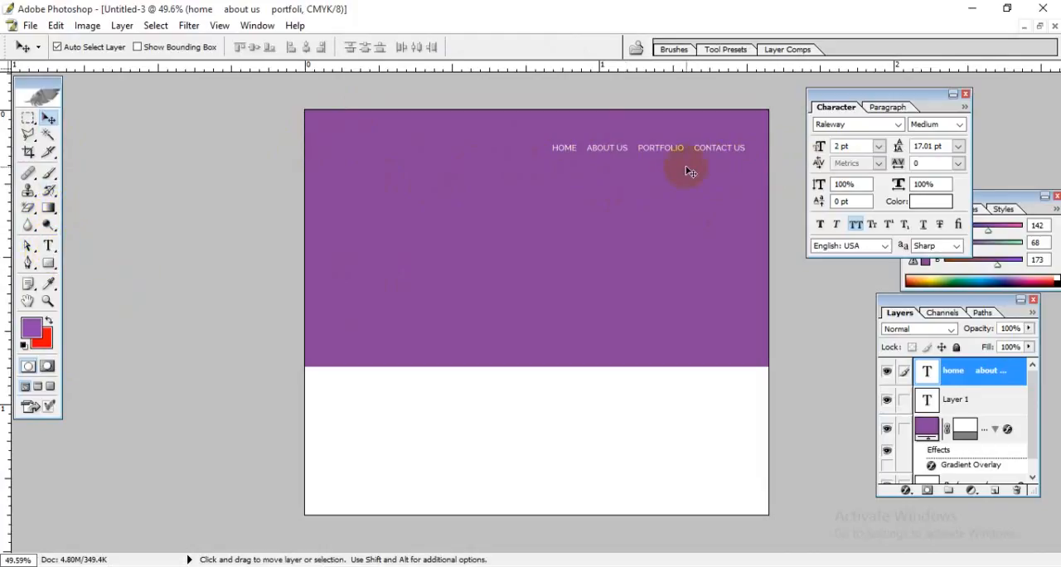
{"action": "left_click", "coordinate": [49, 246]}
{"action": "left_click", "coordinate": [48, 119]}
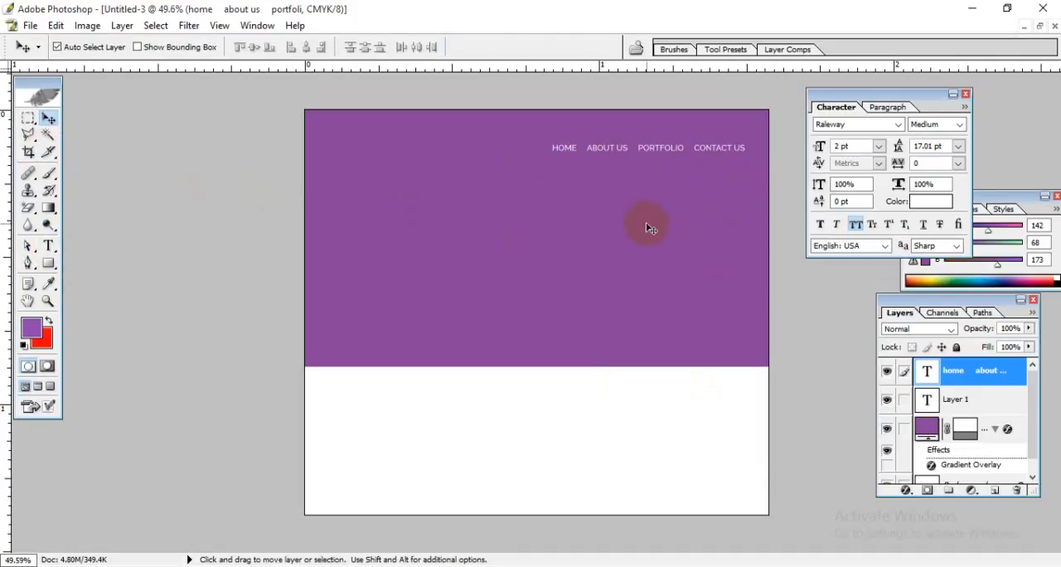
Step: Select the Background layer and anchor the canvas resize at the top centre in the Canvas Size settings
{"action": "left_click", "coordinate": [529, 453]}
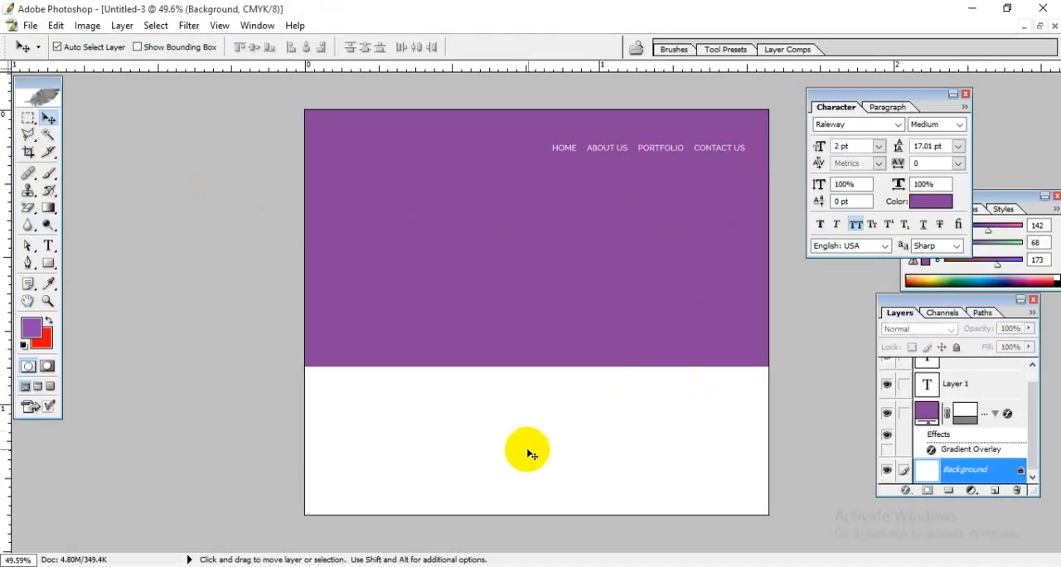
{"action": "key", "text": "ctrl+plus"}
{"action": "scroll", "coordinate": [677, 388], "scroll_direction": "down", "scroll_amount": 3}
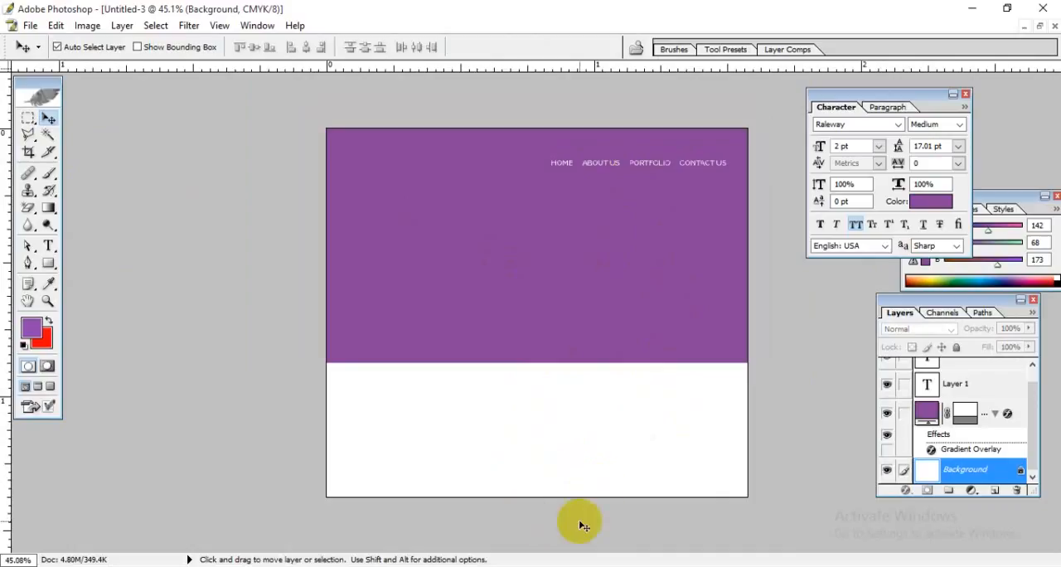
{"action": "left_click", "coordinate": [87, 28]}
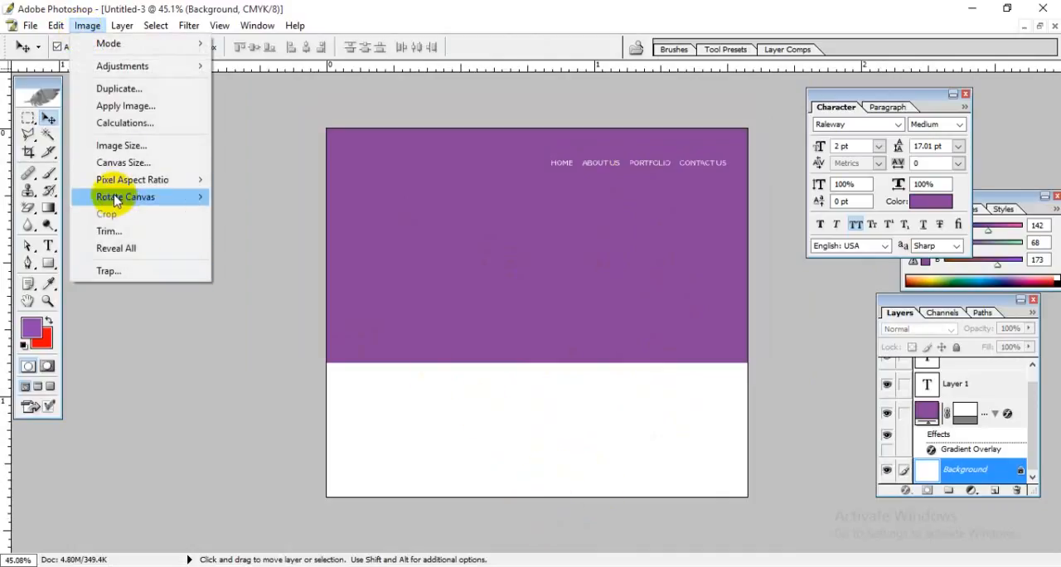
{"action": "left_click", "coordinate": [145, 163]}
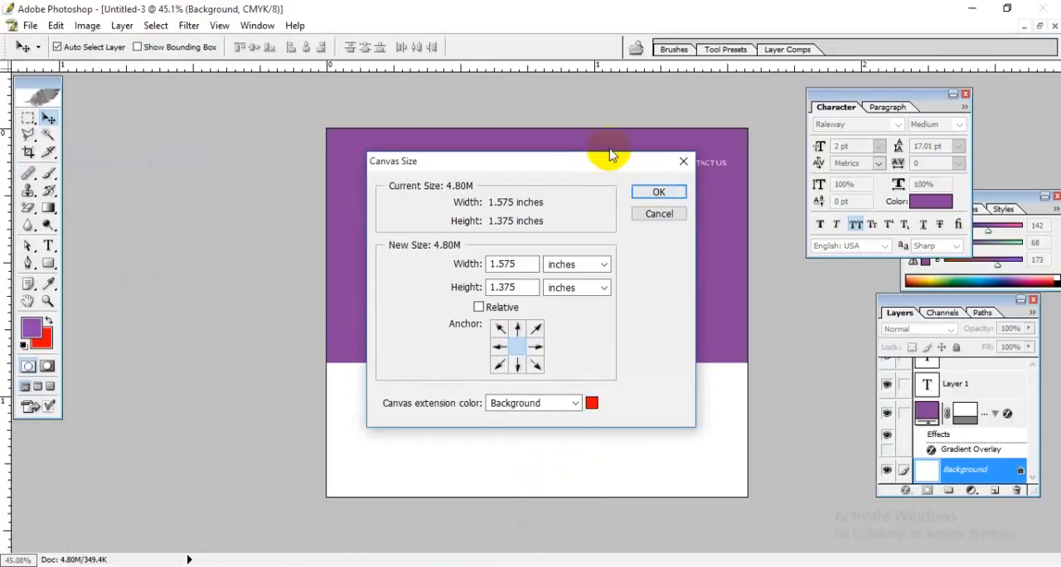
{"action": "left_click_drag", "start_coordinate": [609, 155], "coordinate": [758, 18]}
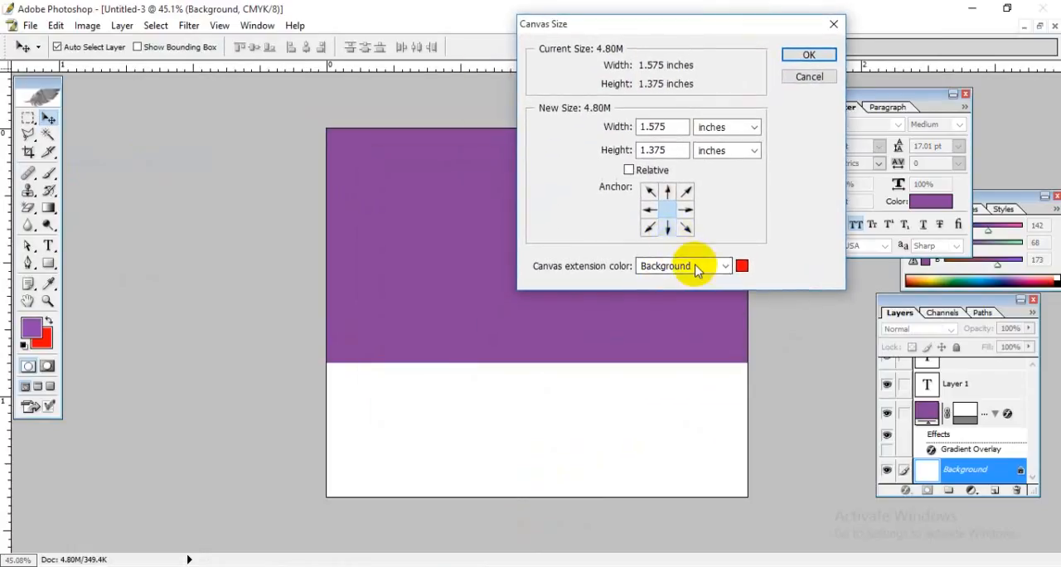
{"action": "left_click", "coordinate": [667, 191]}
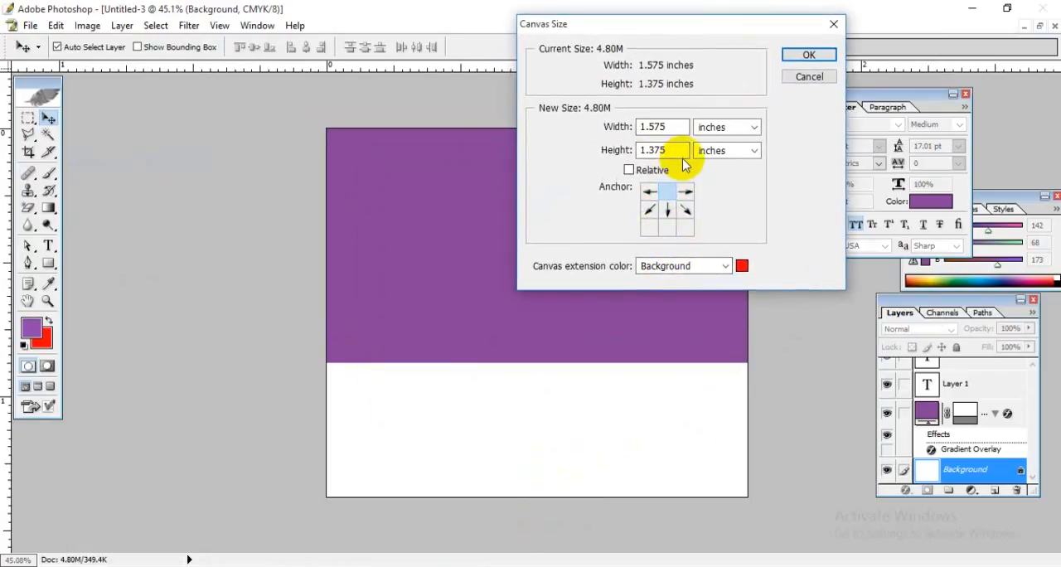
Step: Switch the canvas size units to pixels, set the new height to 1600 pixels and apply the resize
{"action": "left_click", "coordinate": [746, 150]}
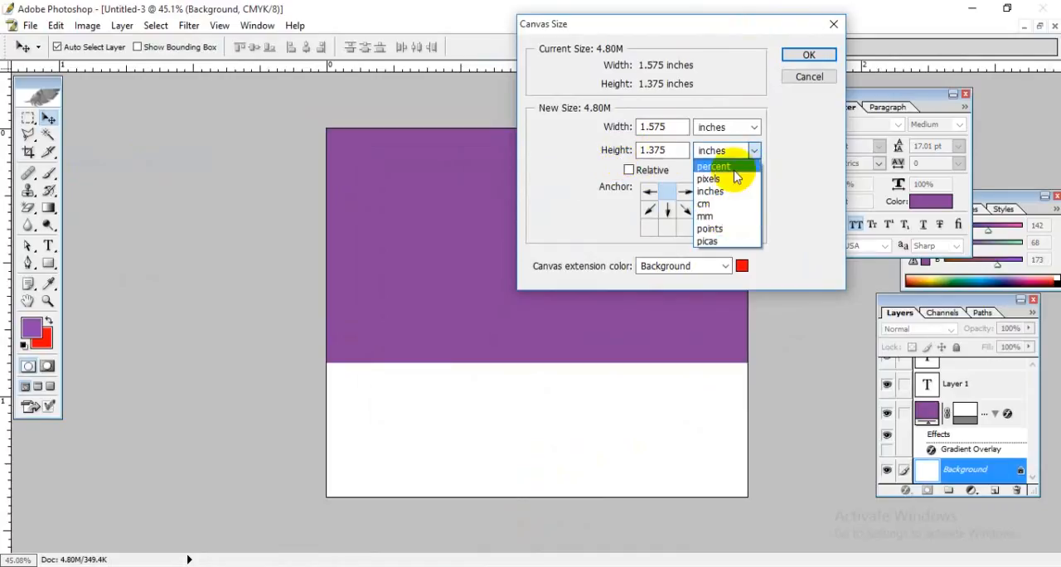
{"action": "left_click", "coordinate": [734, 174]}
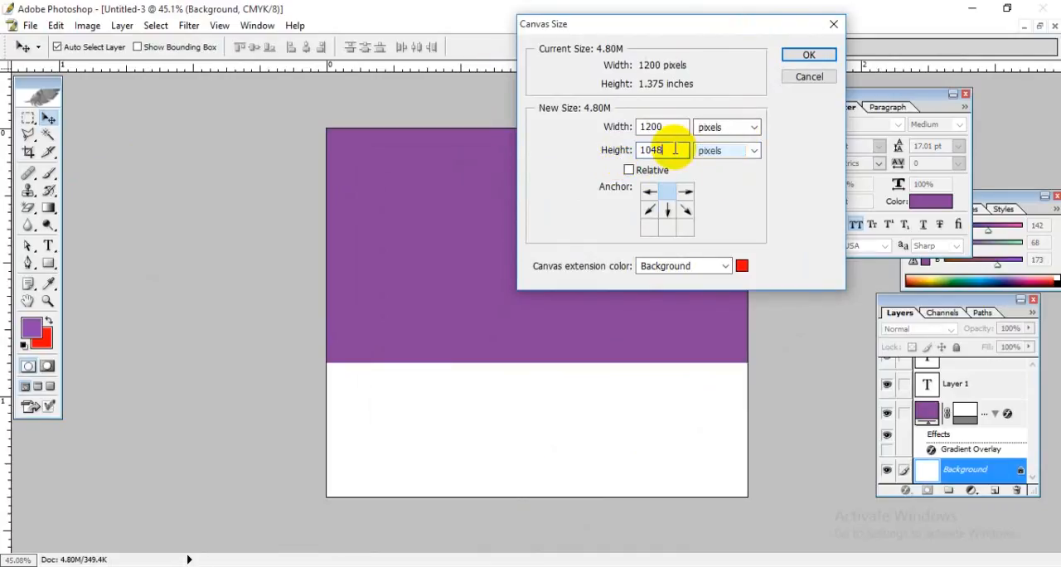
{"action": "left_click", "coordinate": [642, 150]}
{"action": "left_click_drag", "start_coordinate": [666, 150], "coordinate": [575, 151]}
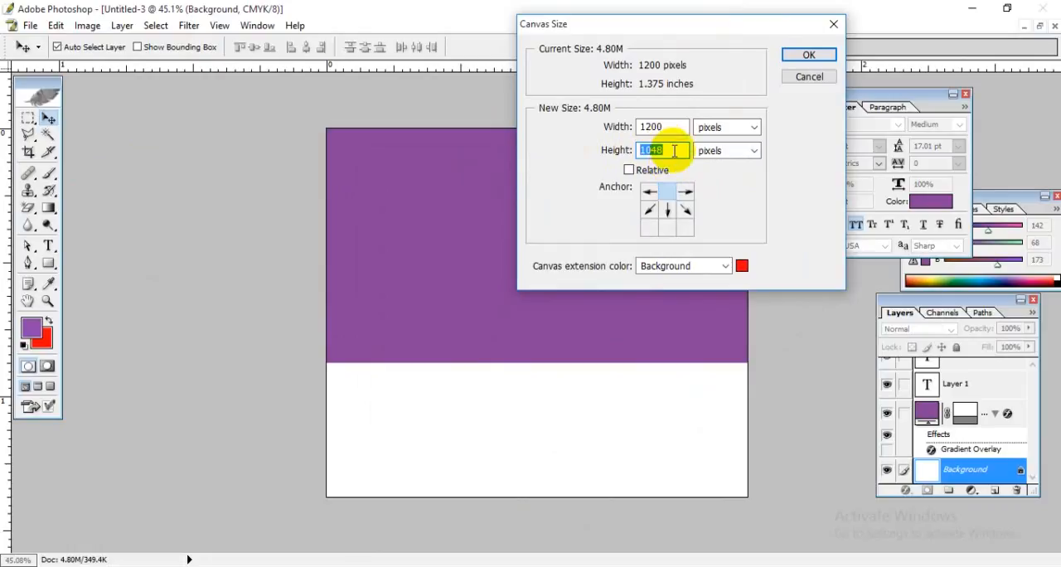
{"action": "type", "text": "1600"}
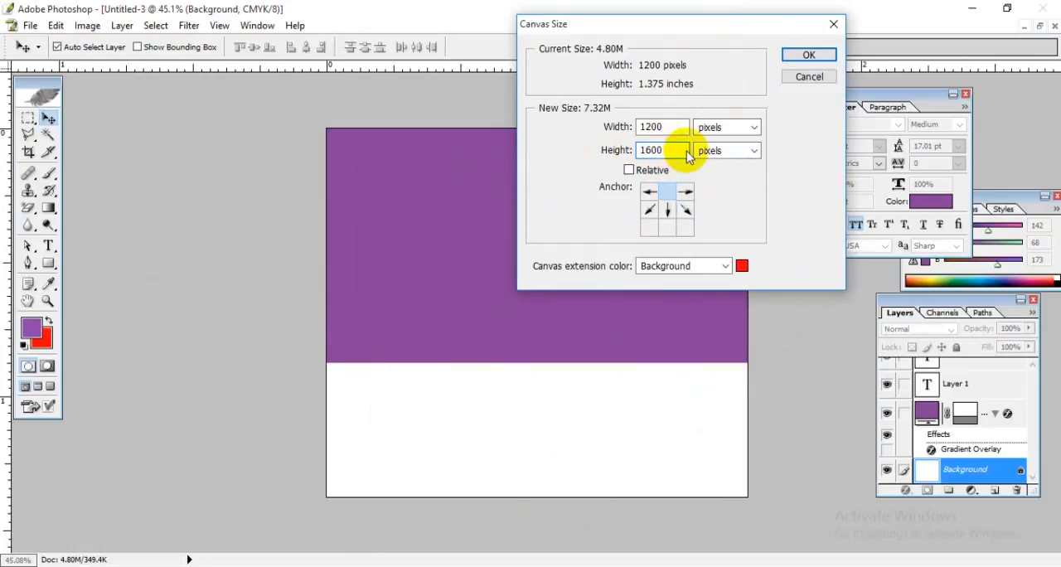
{"action": "left_click", "coordinate": [808, 55]}
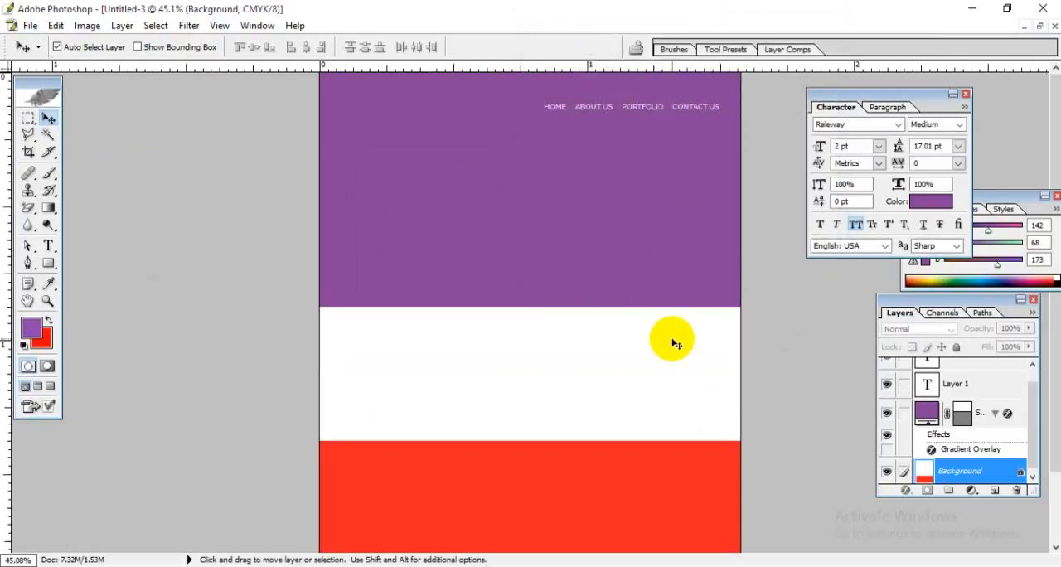
Step: Examine the extended page from the purple header down to the red area added below the white section
{"action": "scroll", "coordinate": [569, 386], "scroll_direction": "down", "scroll_amount": 3}
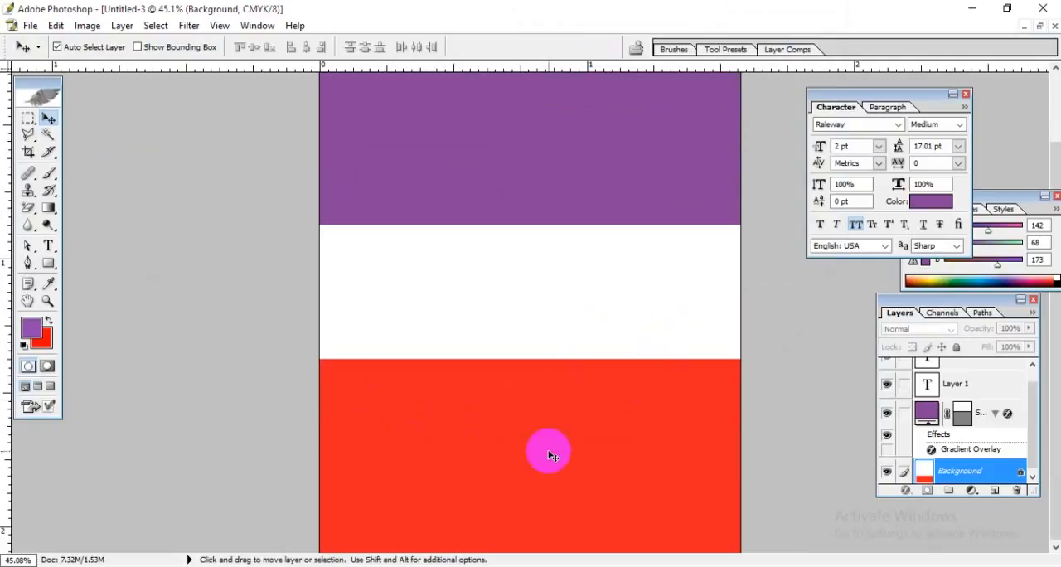
{"action": "scroll", "coordinate": [536, 379], "scroll_direction": "up", "scroll_amount": 1}
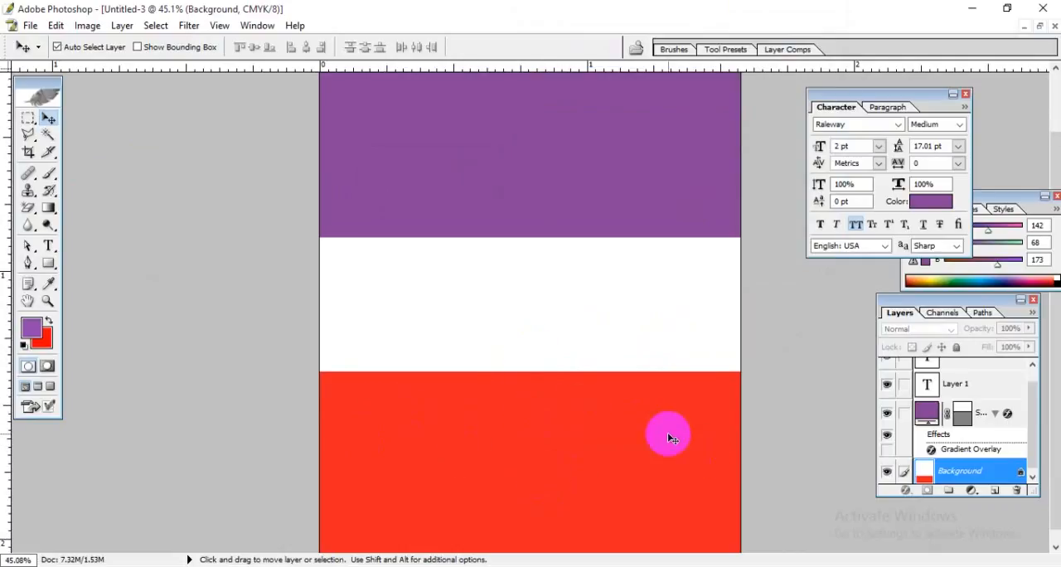
{"action": "scroll", "coordinate": [667, 431], "scroll_direction": "up", "scroll_amount": 3}
{"action": "scroll", "coordinate": [564, 379], "scroll_direction": "down", "scroll_amount": 3}
{"action": "scroll", "coordinate": [584, 380], "scroll_direction": "up", "scroll_amount": 3}
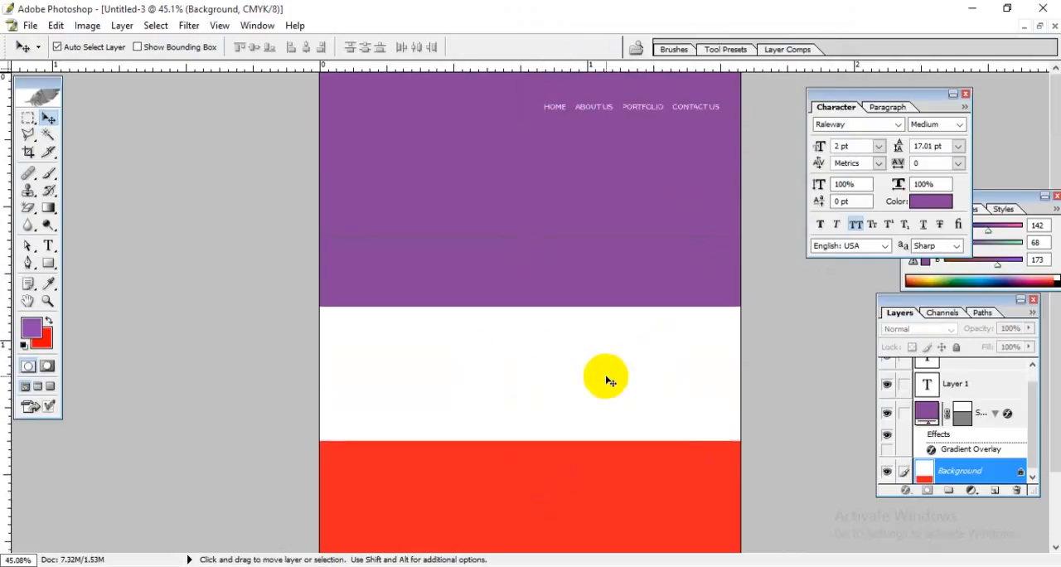
{"action": "scroll", "coordinate": [613, 389], "scroll_direction": "down", "scroll_amount": 3}
{"action": "scroll", "coordinate": [634, 407], "scroll_direction": "up", "scroll_amount": 3}
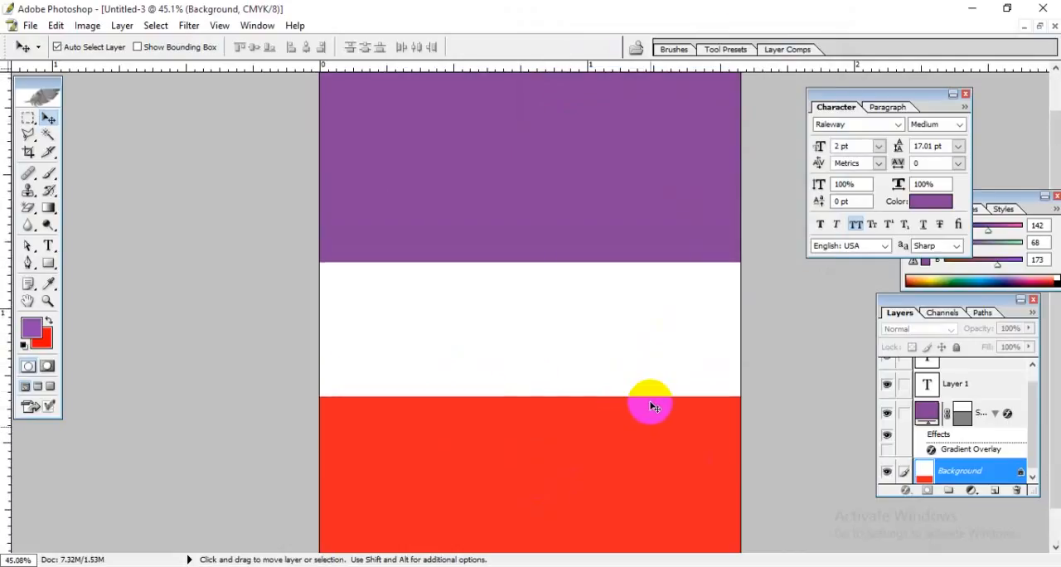
Step: Check the page's pixel dimensions in the Image Size settings, cancel them and look over the page again
{"action": "left_click", "coordinate": [86, 25]}
{"action": "left_click", "coordinate": [134, 141]}
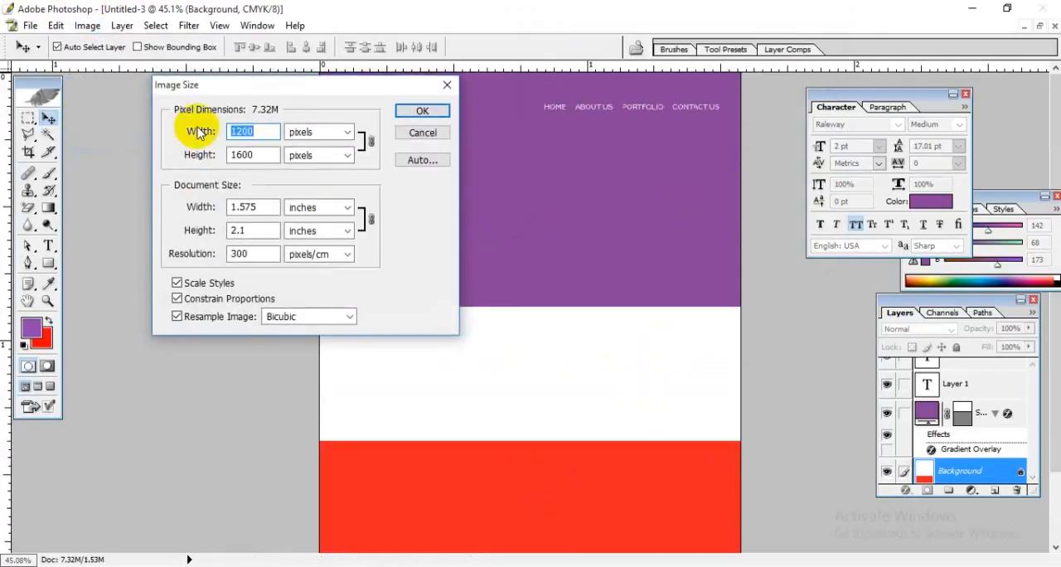
{"action": "left_click_drag", "start_coordinate": [289, 86], "coordinate": [521, 104]}
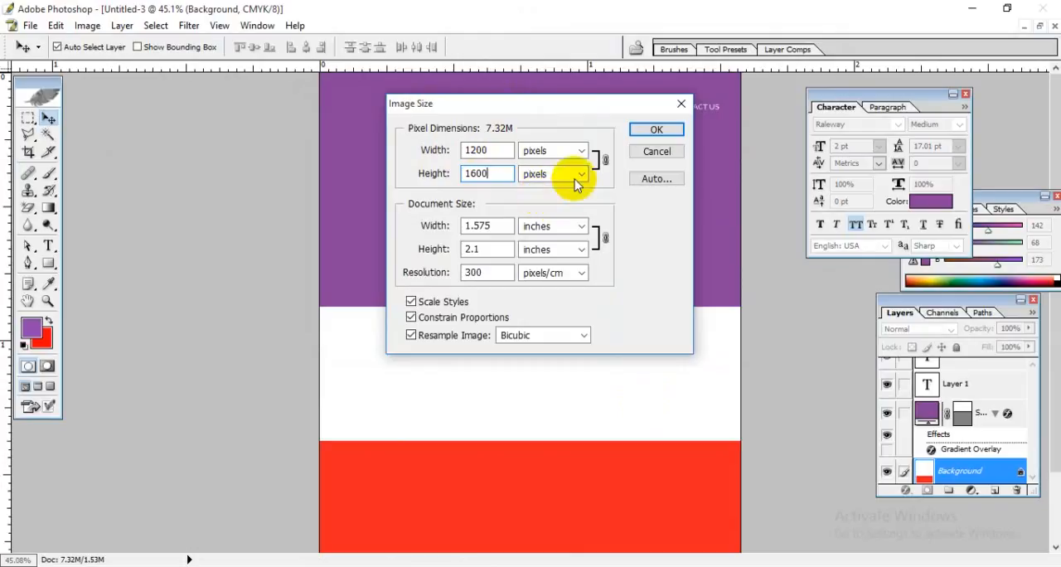
{"action": "left_click", "coordinate": [655, 152]}
{"action": "scroll", "coordinate": [630, 369], "scroll_direction": "down", "scroll_amount": 3}
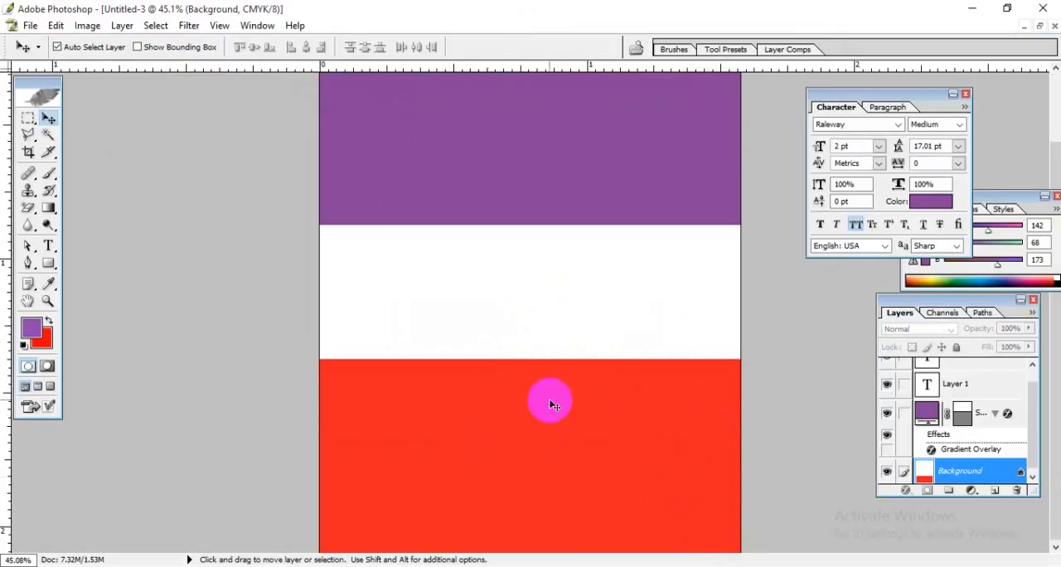
{"action": "scroll", "coordinate": [548, 400], "scroll_direction": "up", "scroll_amount": 3}
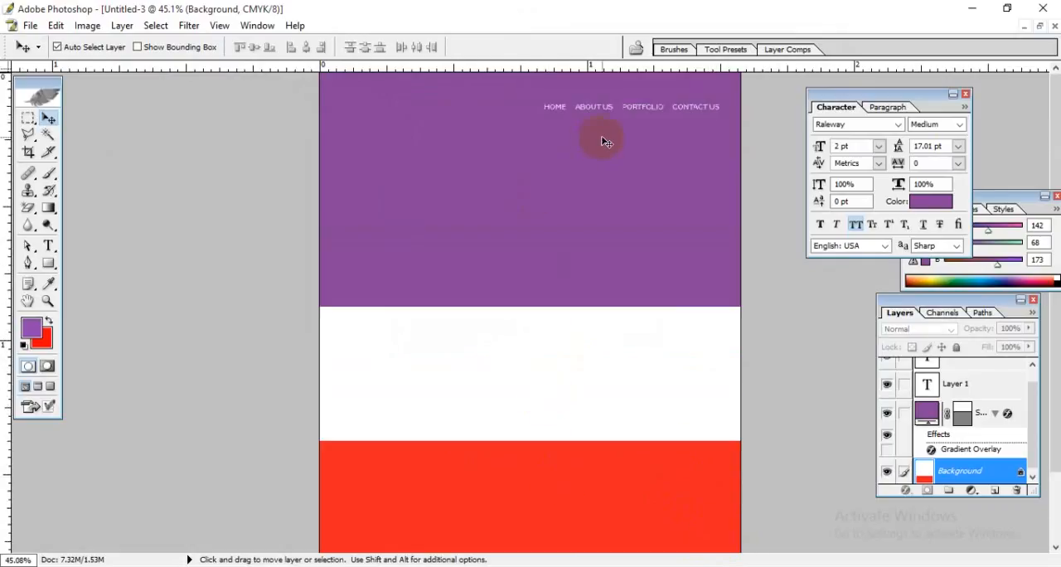
Step: Bring the flat_colors_social_image.png window forward, close it and return to the Untitled-3 page in a maximised window
{"action": "left_click", "coordinate": [1040, 26]}
{"action": "left_click_drag", "start_coordinate": [421, 91], "coordinate": [315, 80]}
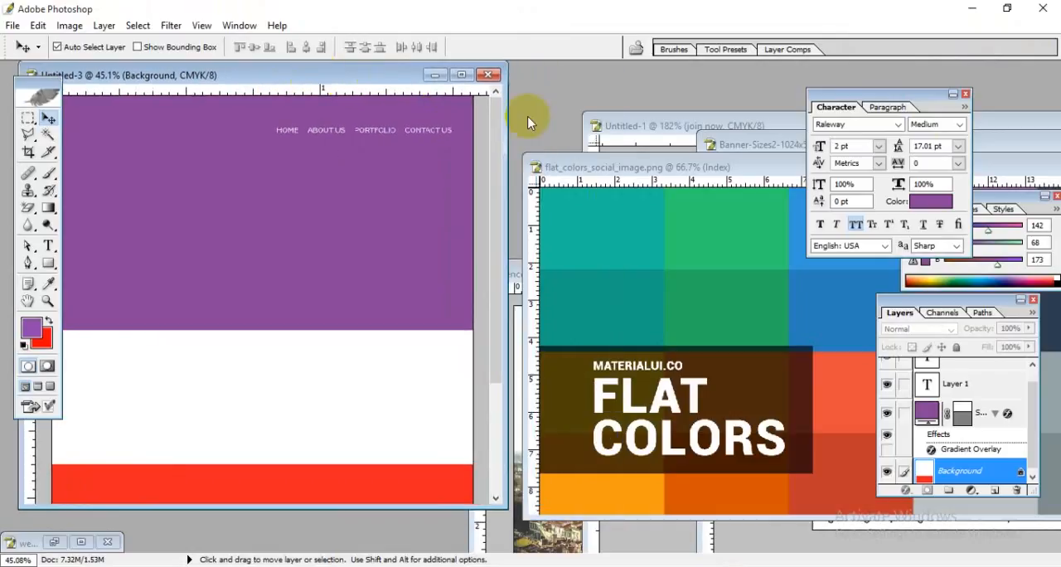
{"action": "left_click", "coordinate": [683, 171]}
{"action": "left_click_drag", "start_coordinate": [682, 171], "coordinate": [225, 134]}
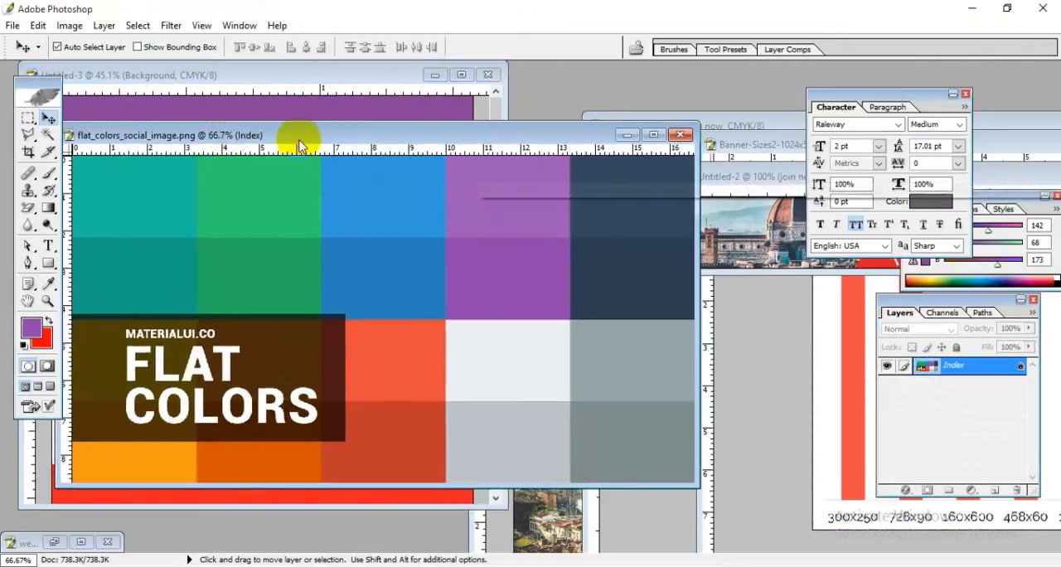
{"action": "left_click", "coordinate": [681, 136]}
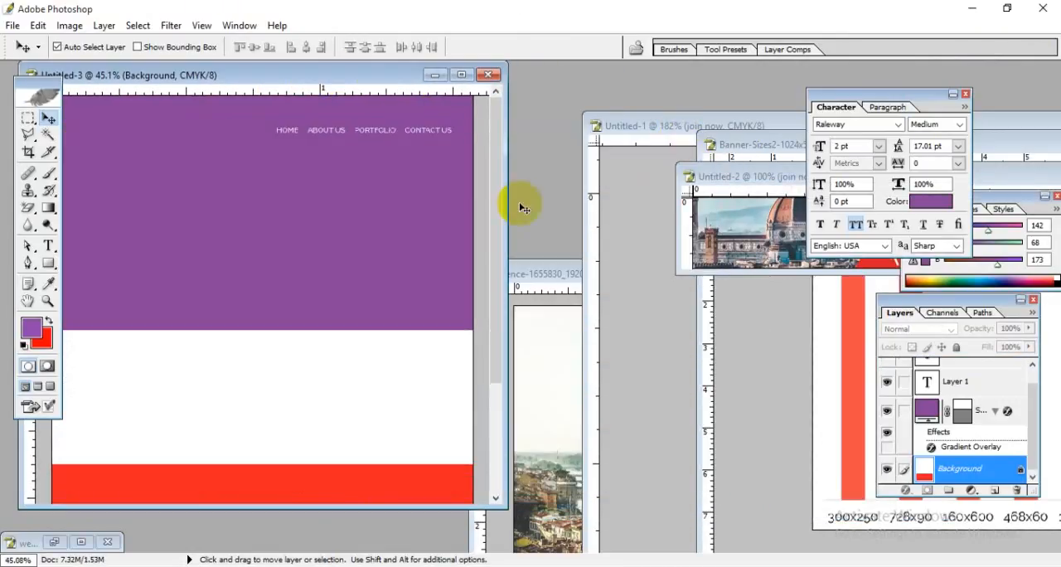
{"action": "left_click", "coordinate": [462, 75]}
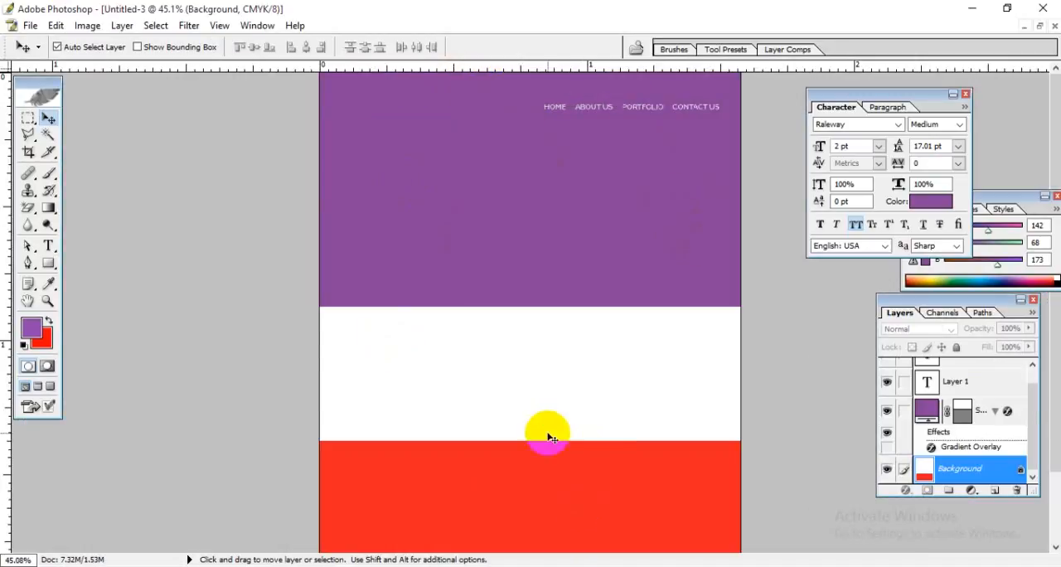
{"action": "left_click", "coordinate": [670, 177]}
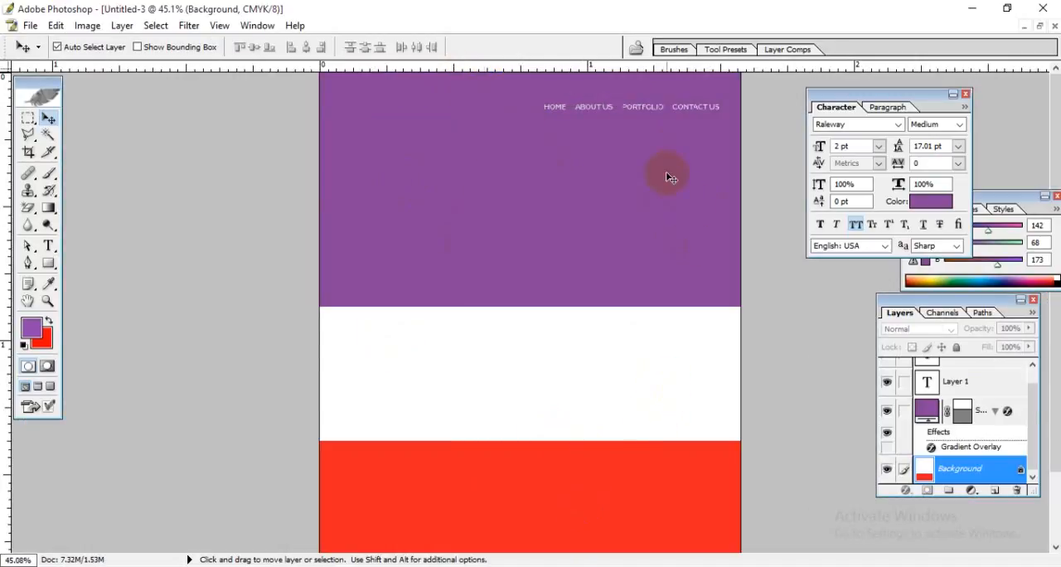